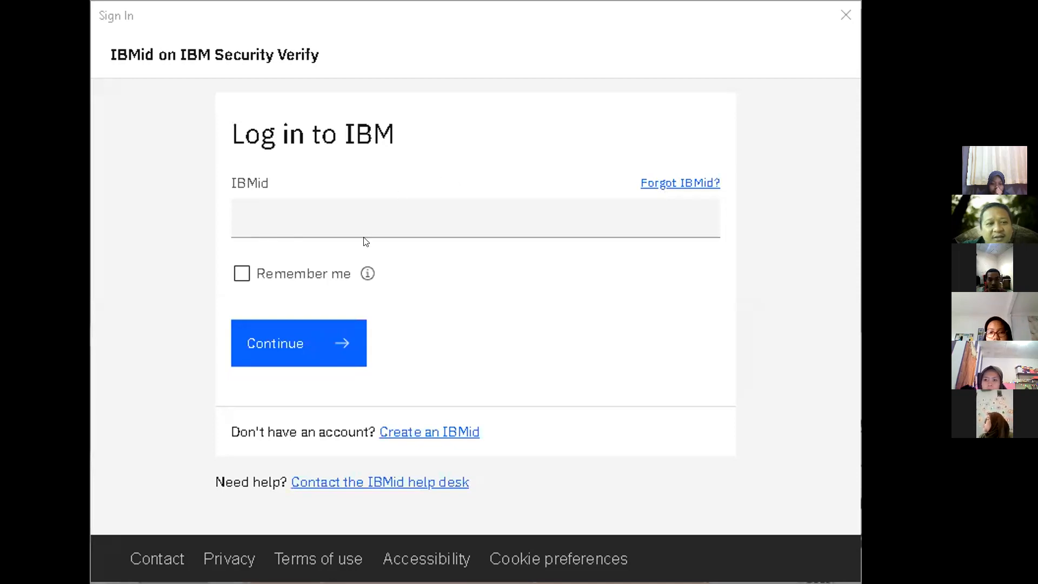
{"action": "left_click", "coordinate": [334, 215]}
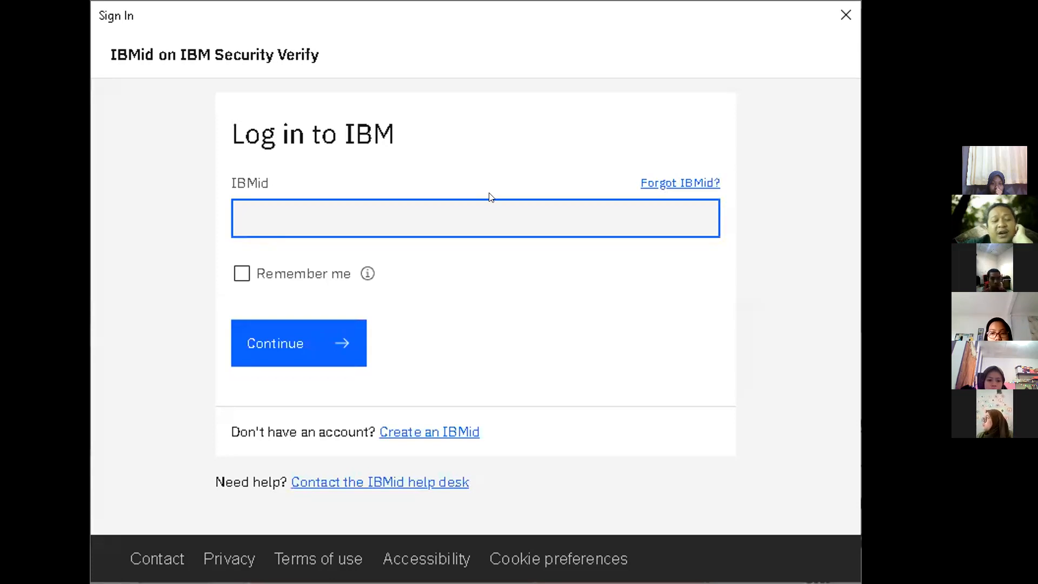
{"action": "left_click", "coordinate": [416, 201]}
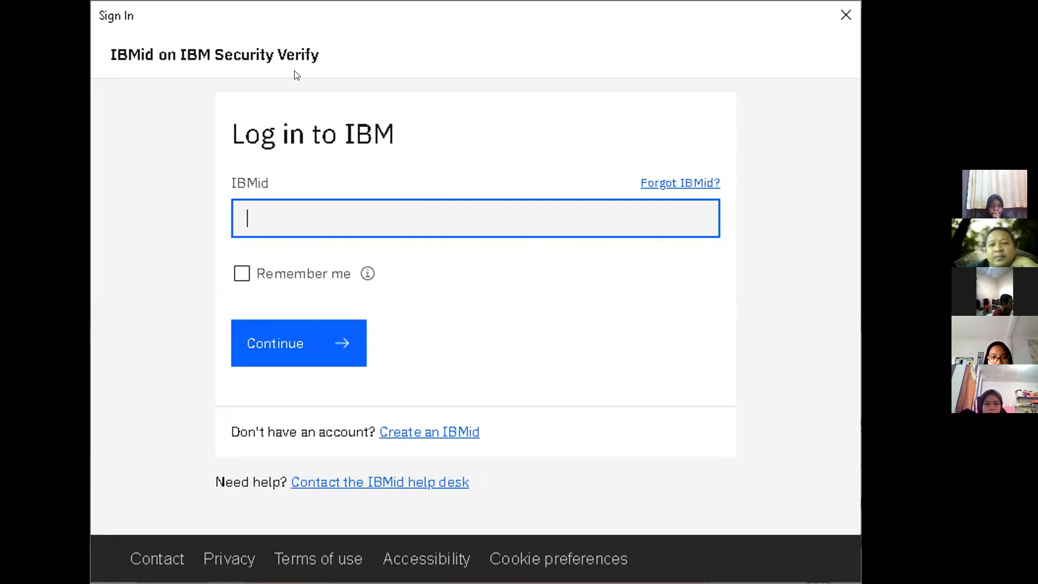
- Switch to SPSS Statistics and create a folder named Kedisiplinan Siswa in Documents while browsing for a data file
{"action": "key", "text": "alt+Tab"}
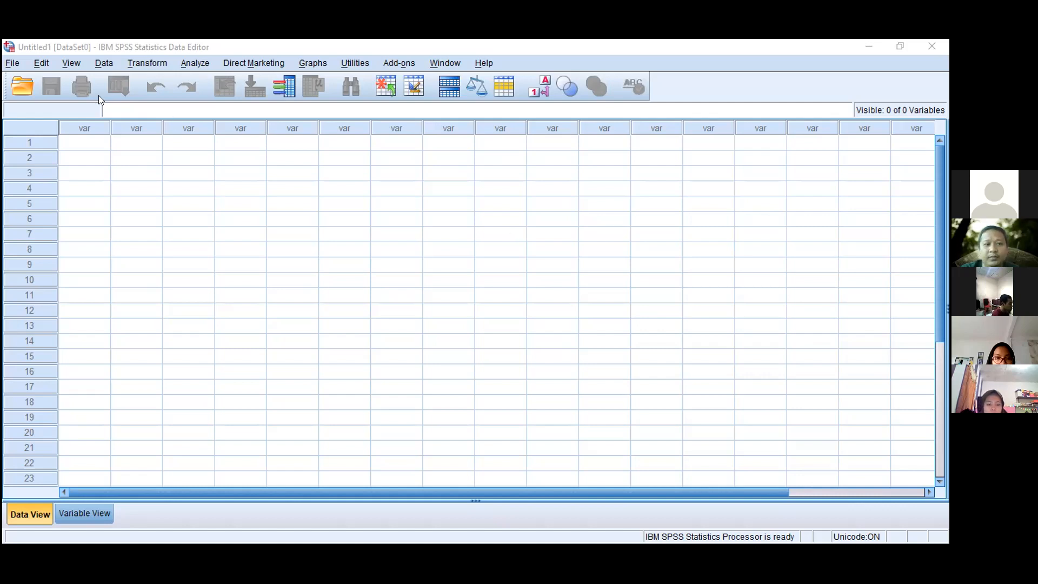
{"action": "left_click", "coordinate": [28, 85]}
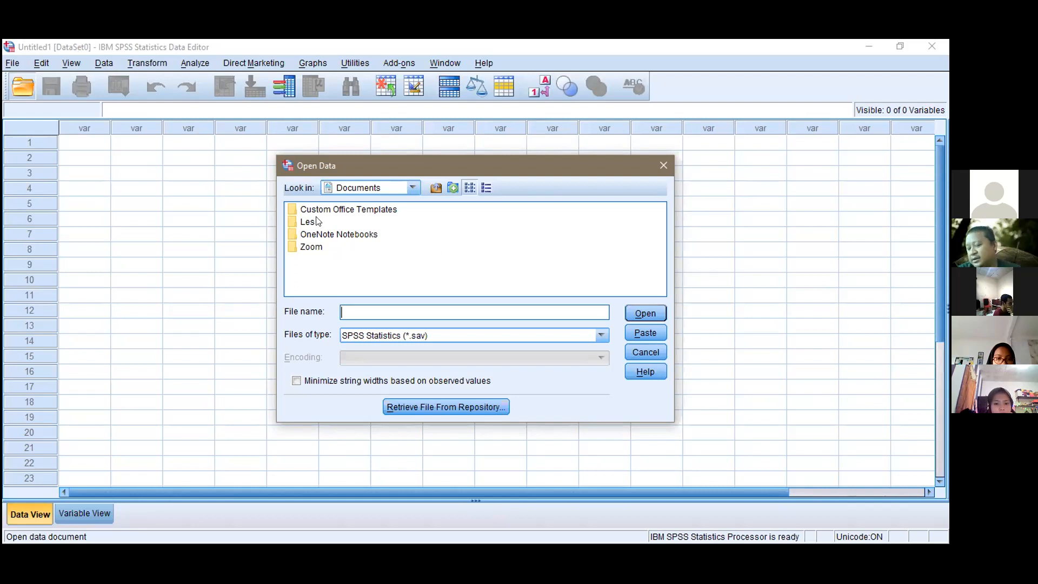
{"action": "left_click", "coordinate": [453, 188]}
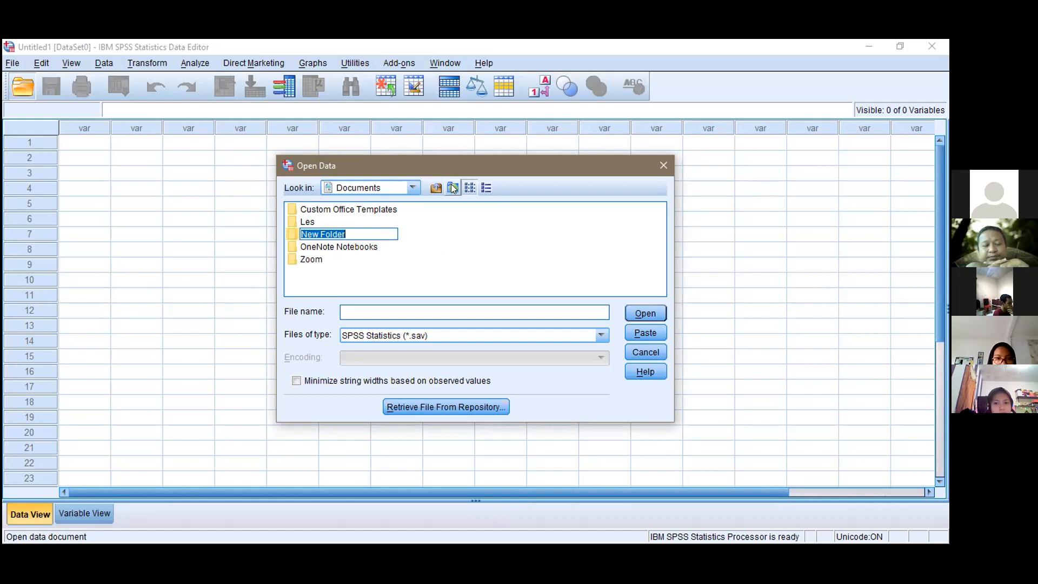
{"action": "key", "text": "BackSpace"}
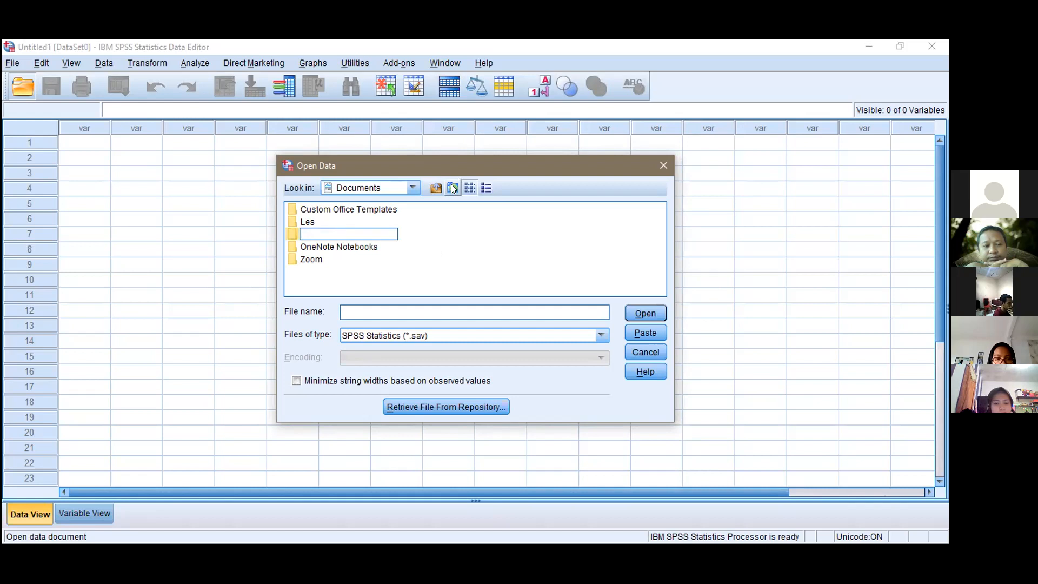
{"action": "type", "text": "Kedis"}
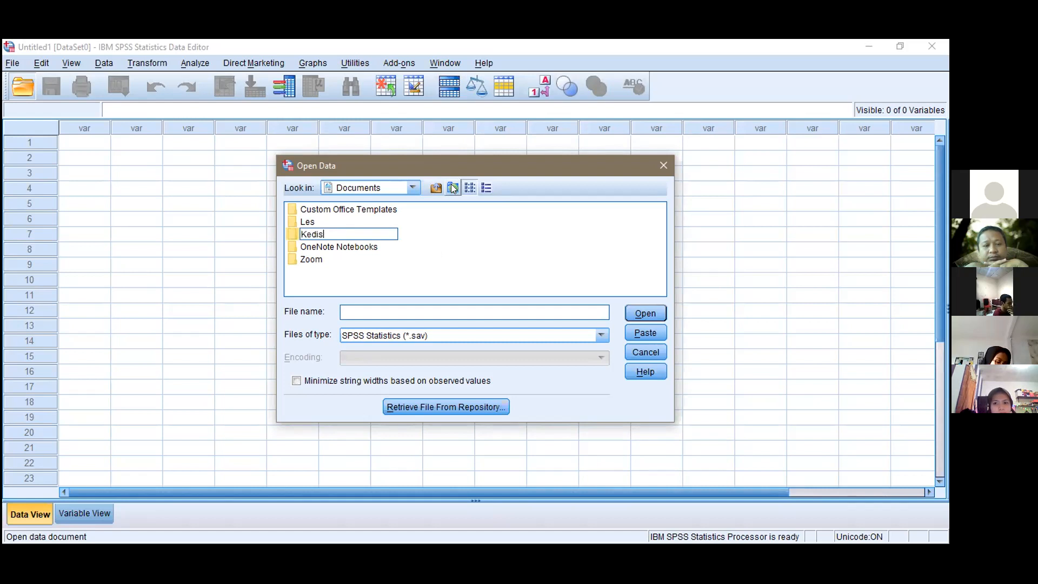
{"action": "type", "text": "iplinan Siswa"}
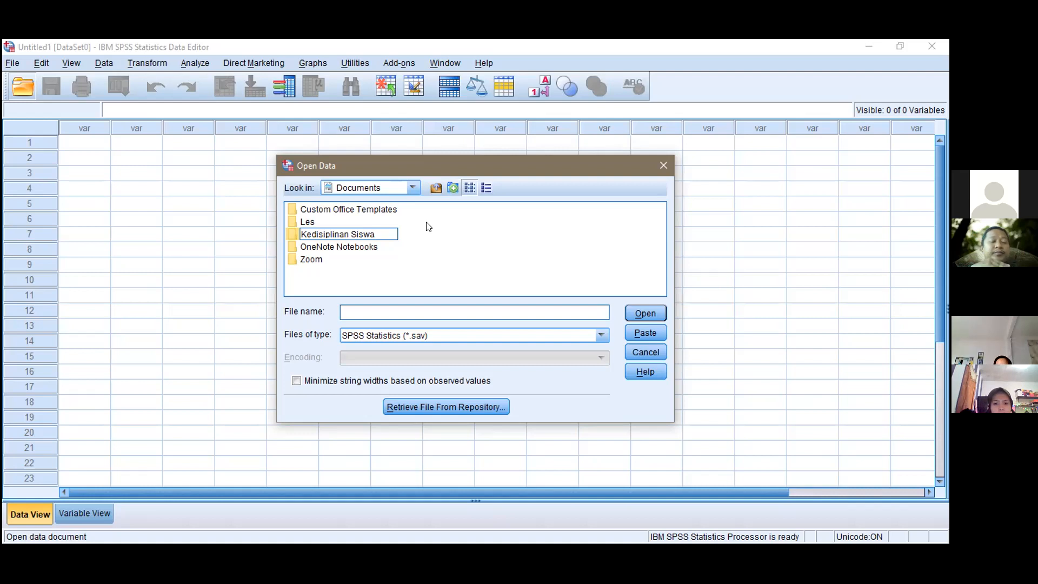
{"action": "key", "text": "Return"}
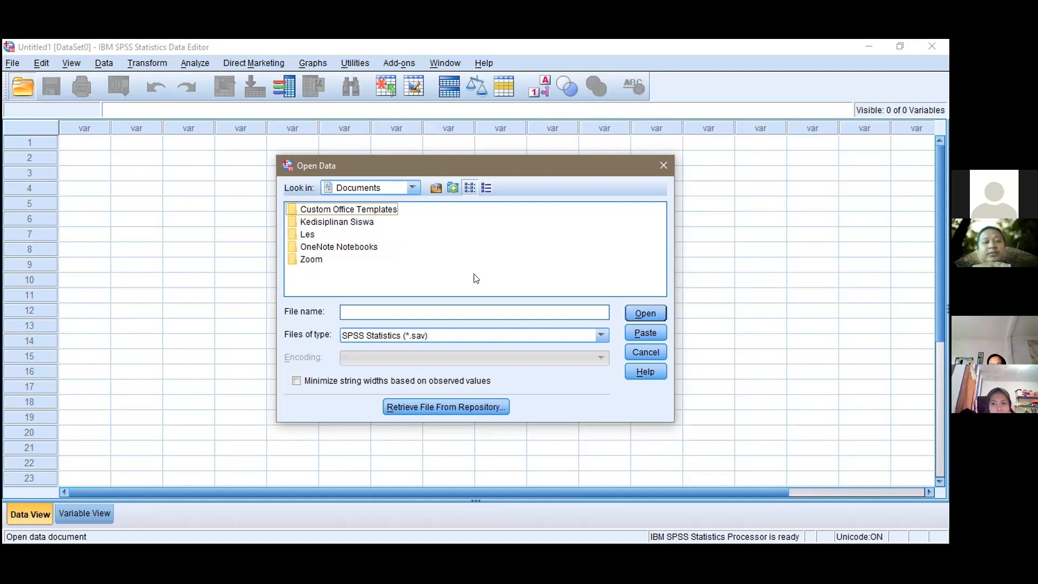
{"action": "double_click", "coordinate": [360, 223]}
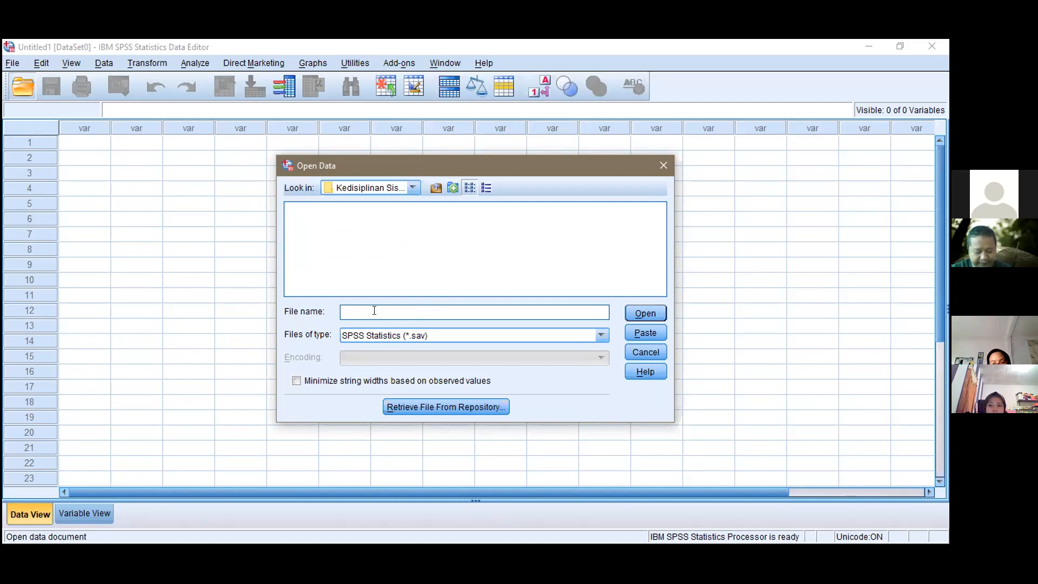
{"action": "type", "text": "Ke"}
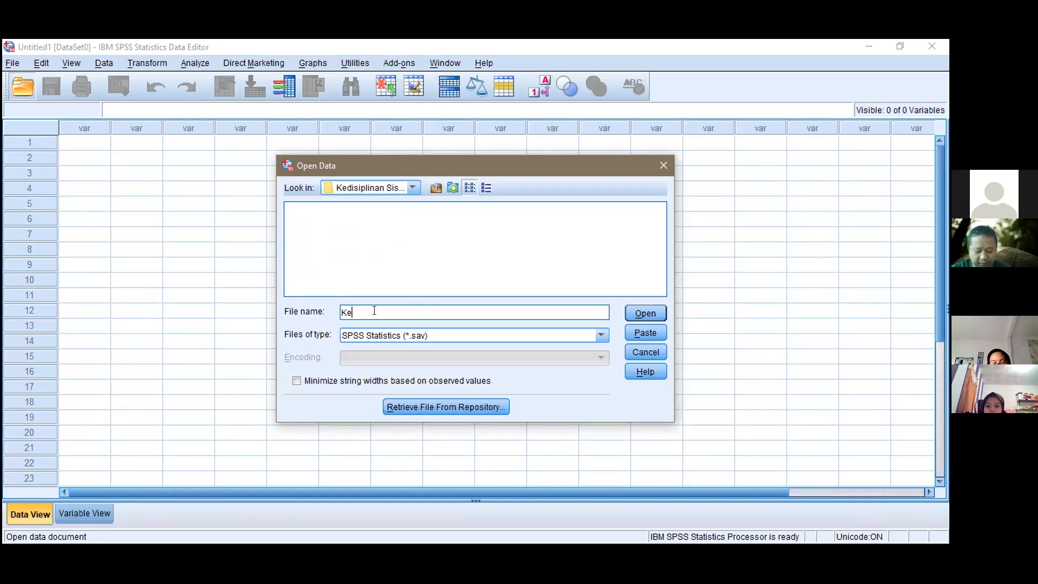
{"action": "type", "text": "dis"}
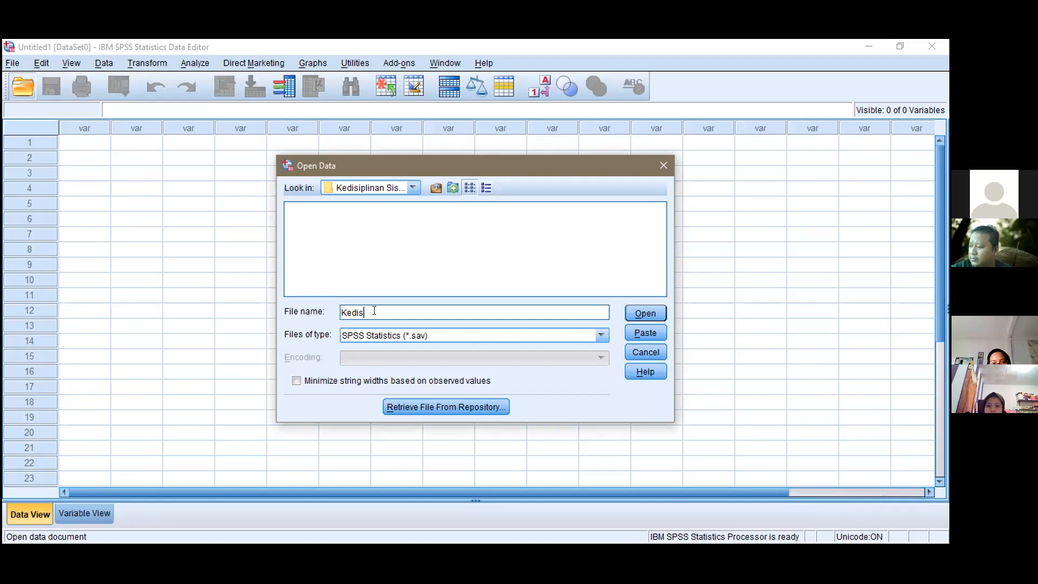
{"action": "type", "text": "ipli"}
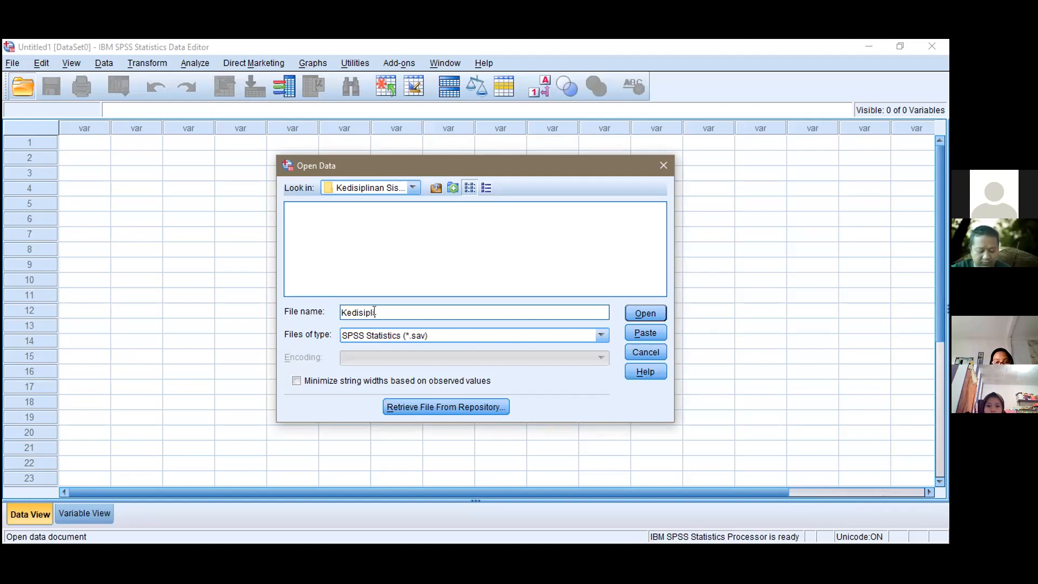
{"action": "type", "text": "nan Siswa"}
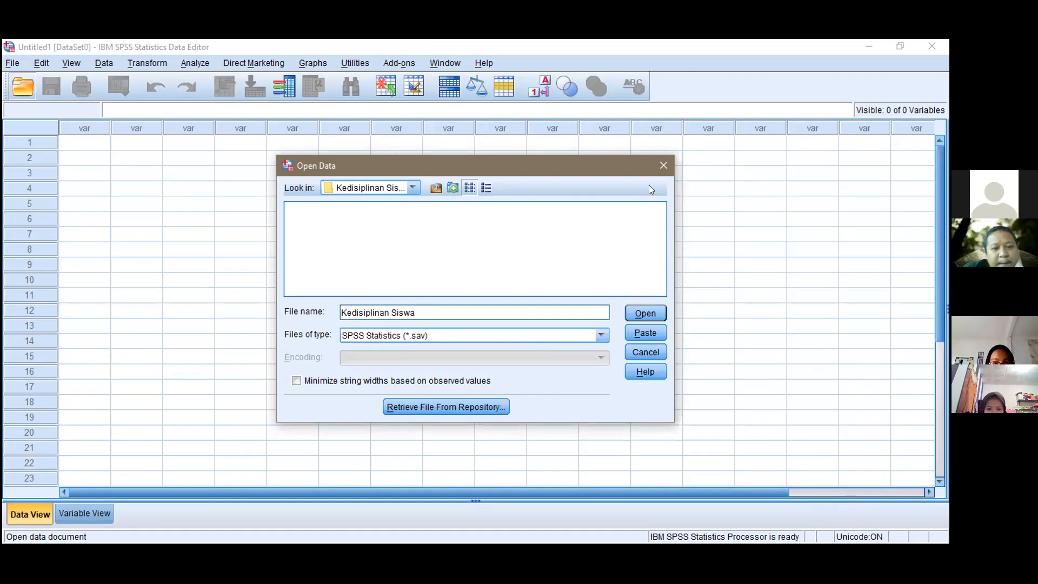
{"action": "key", "text": "ctrl+a"}
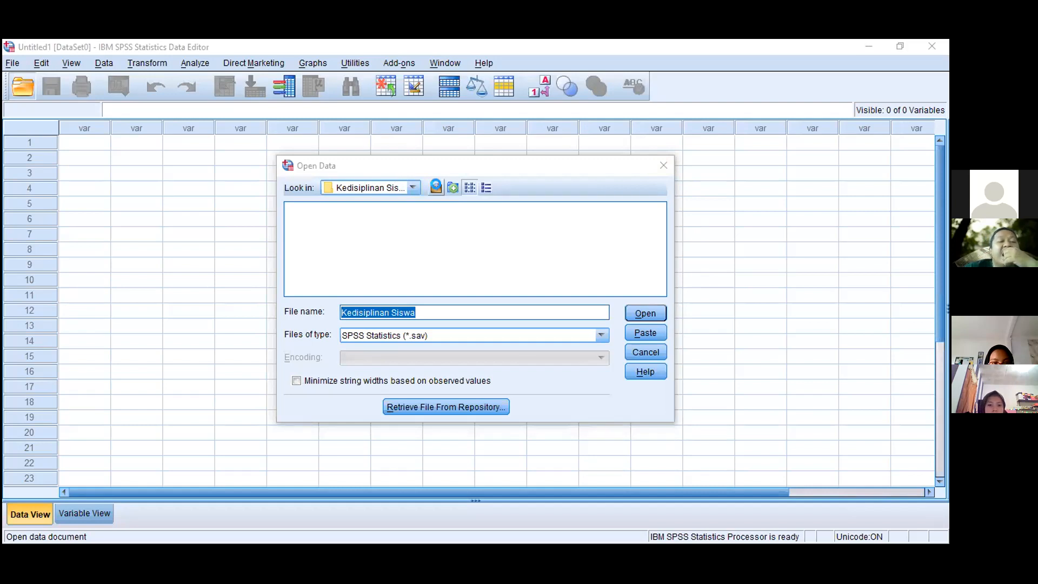
{"action": "left_click", "coordinate": [436, 188]}
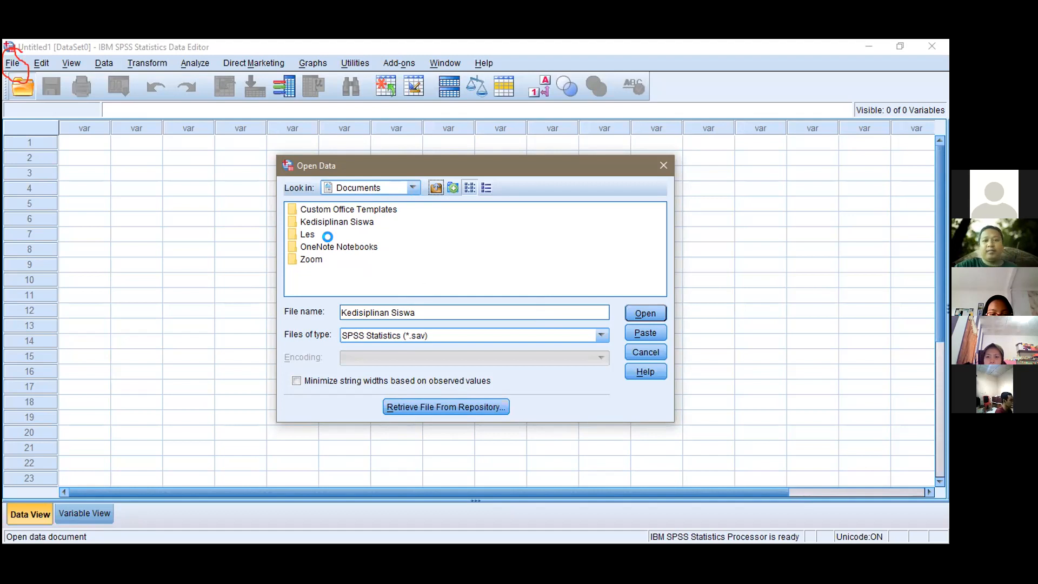
{"action": "left_click", "coordinate": [668, 163]}
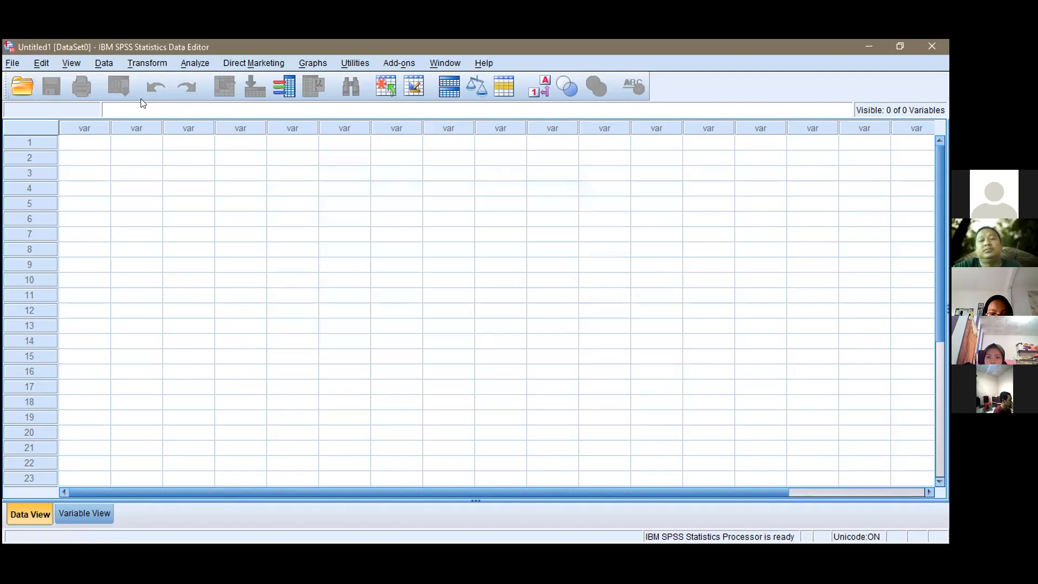
{"action": "left_click", "coordinate": [22, 85]}
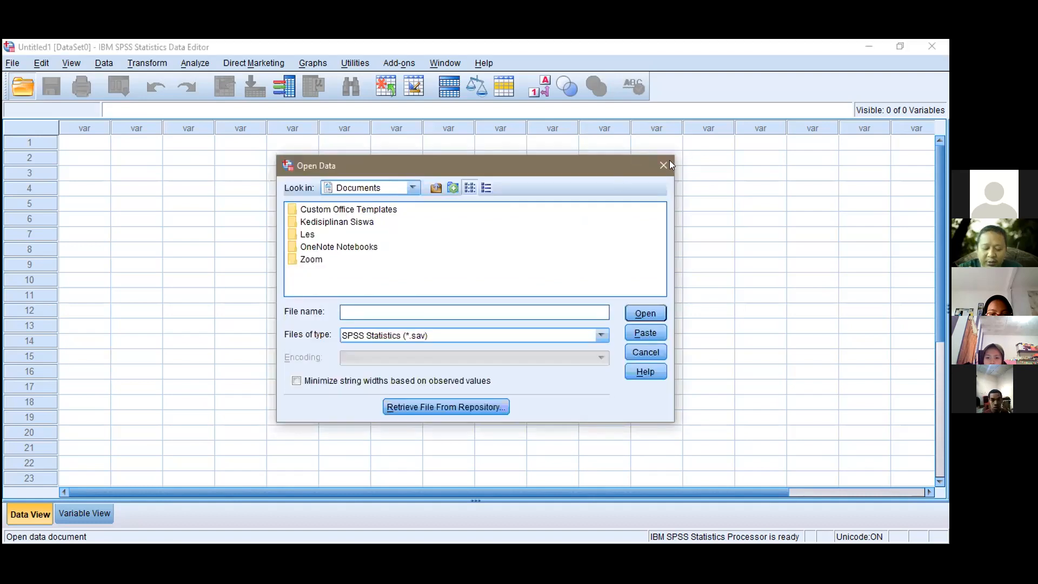
{"action": "left_click", "coordinate": [12, 63]}
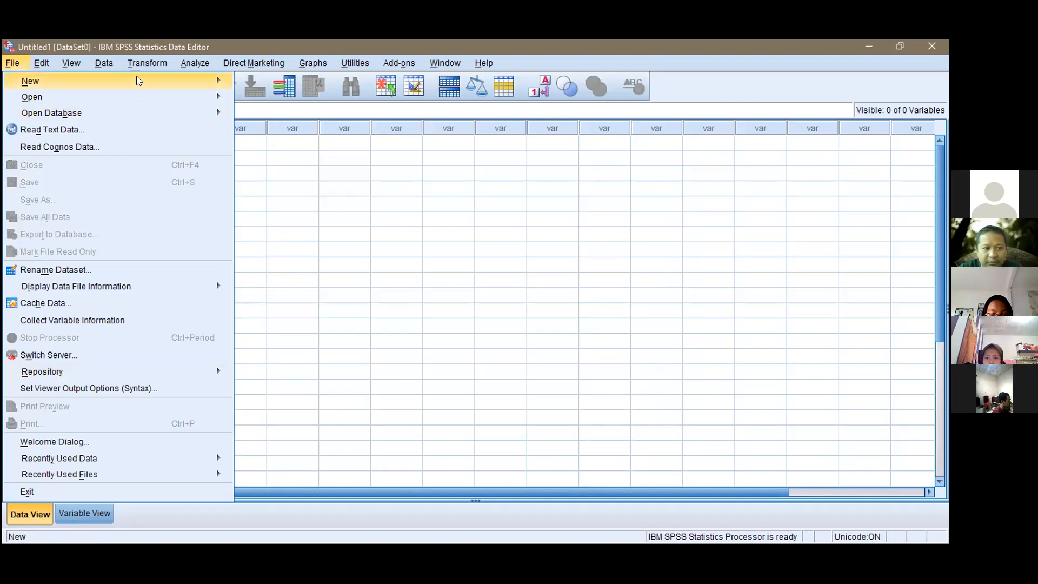
{"action": "mouse_move", "coordinate": [139, 80]}
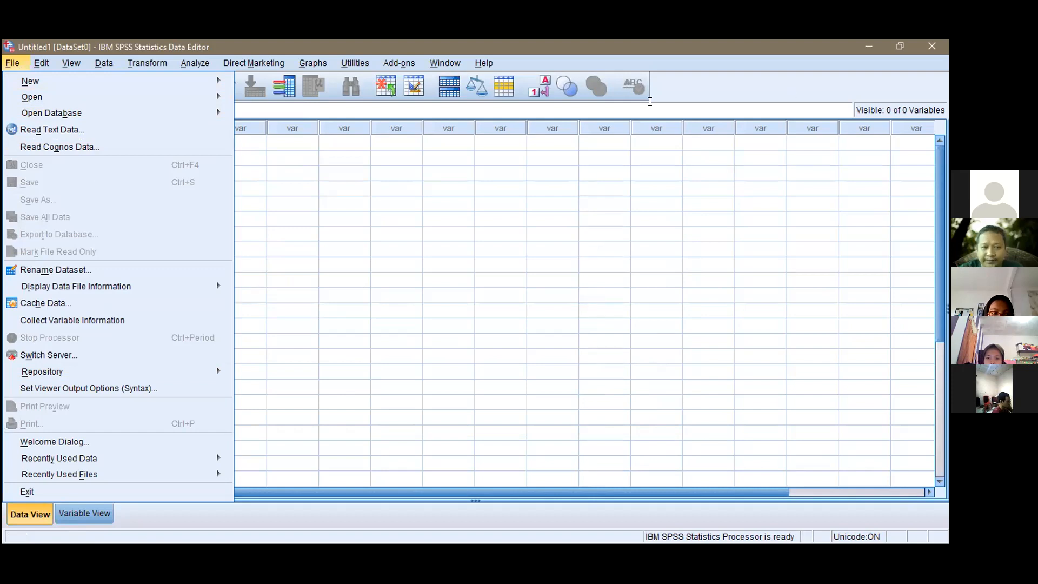
{"action": "left_click", "coordinate": [201, 171]}
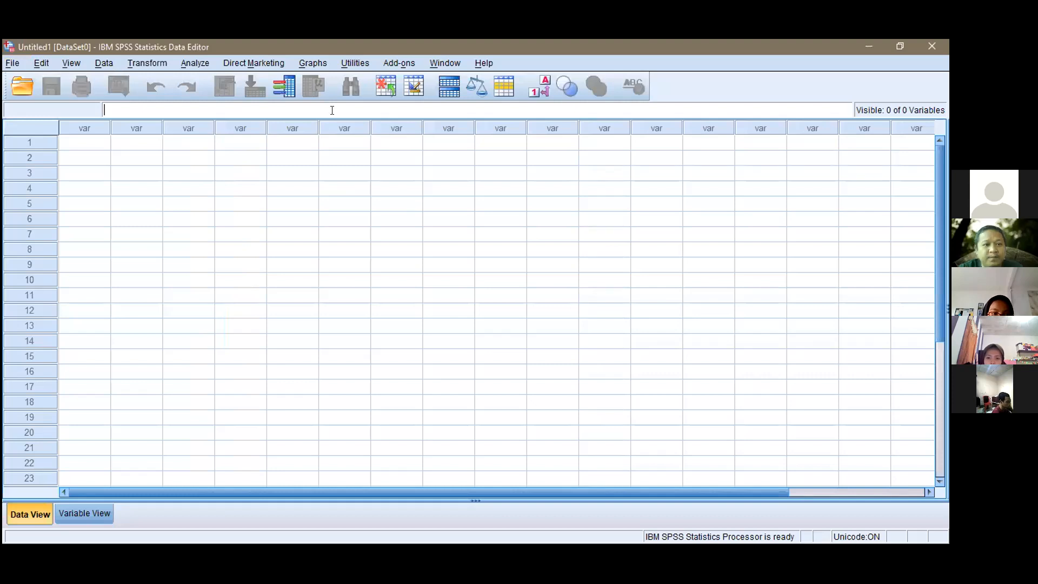
- Define the first variable in Variable View with the name Item_1
{"action": "left_click", "coordinate": [104, 517]}
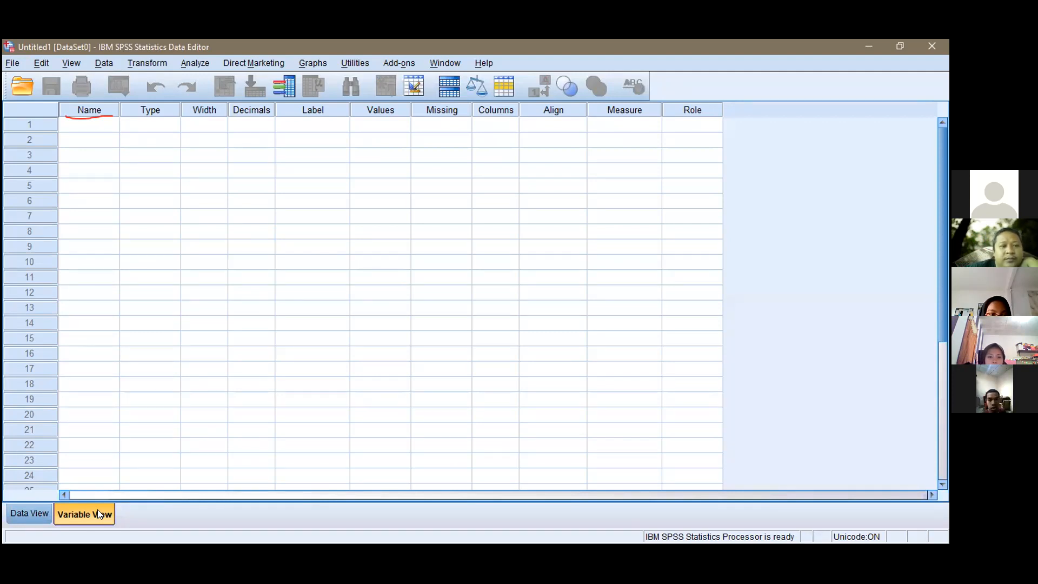
{"action": "left_click", "coordinate": [80, 124]}
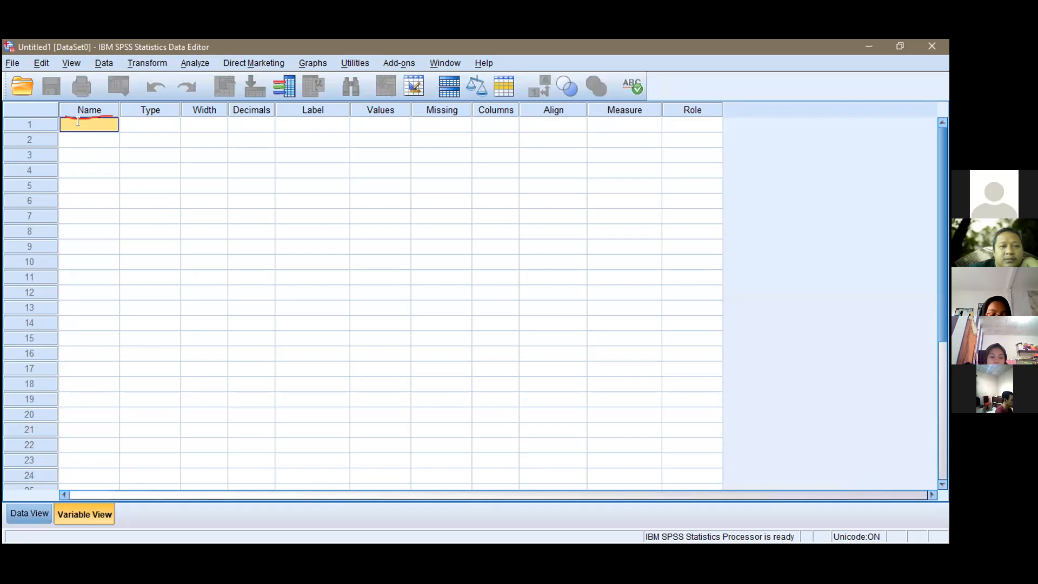
{"action": "left_click", "coordinate": [78, 122]}
{"action": "type", "text": "Item"}
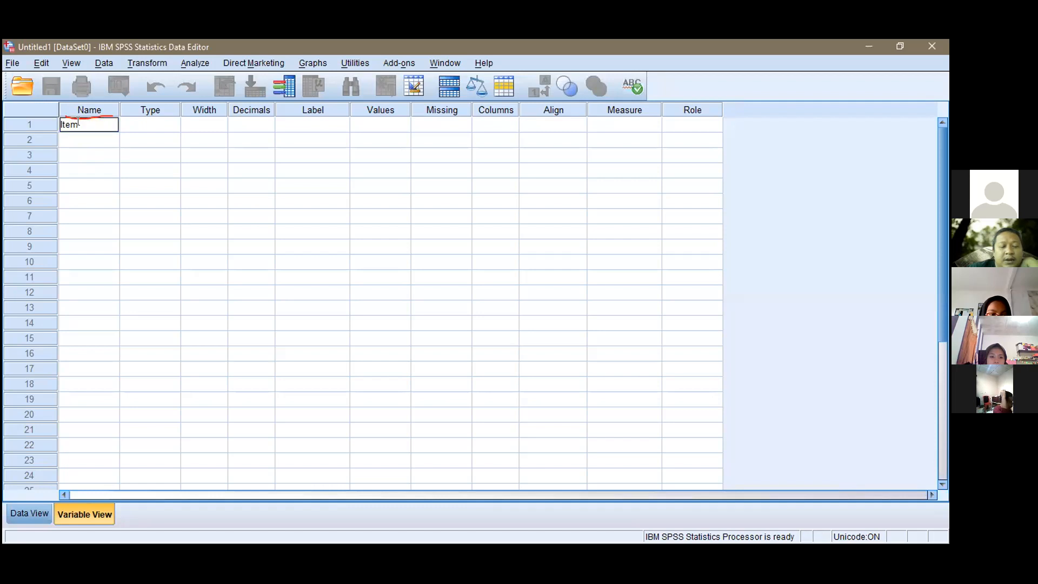
{"action": "type", "text": "_1"}
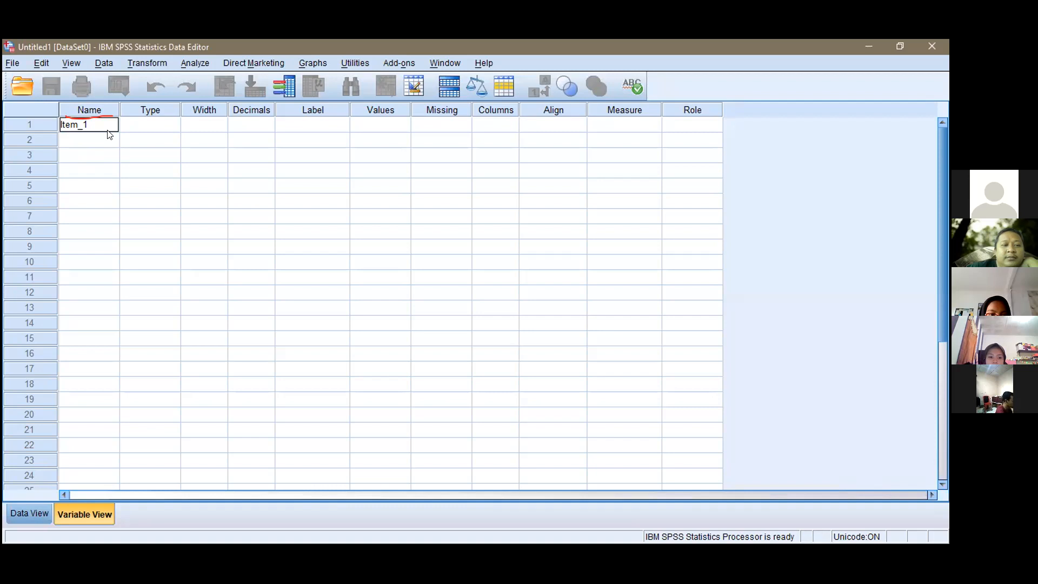
{"action": "key", "text": "Return"}
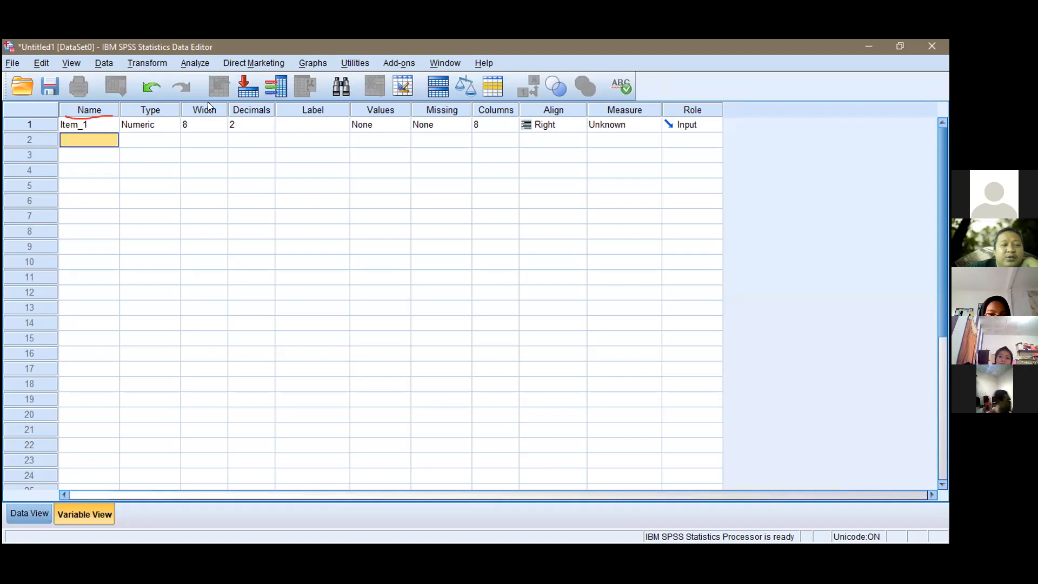
- Set the number of decimals for the variable Item_1 to 0
{"action": "left_click", "coordinate": [233, 123]}
{"action": "key", "text": "BackSpace"}
{"action": "type", "text": "0"}
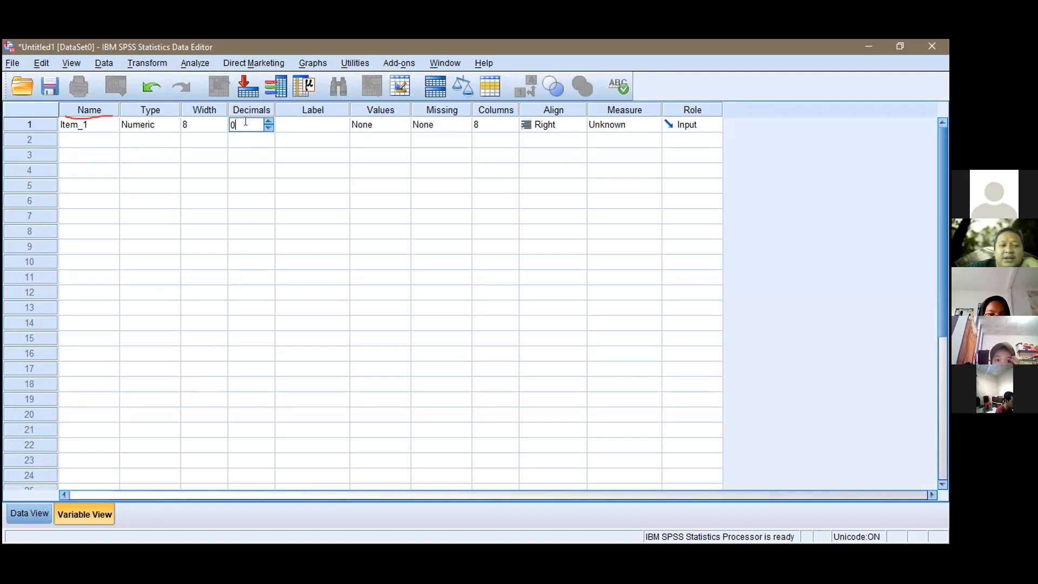
{"action": "key", "text": "Tab"}
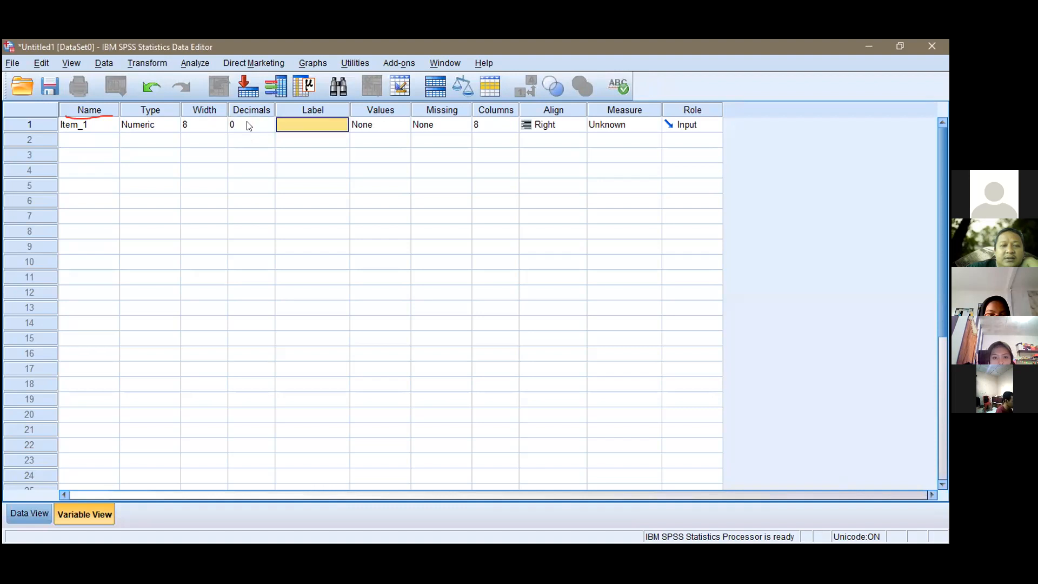
- Set the measurement level of the variable Item_1 to Scale
{"action": "left_click", "coordinate": [636, 125]}
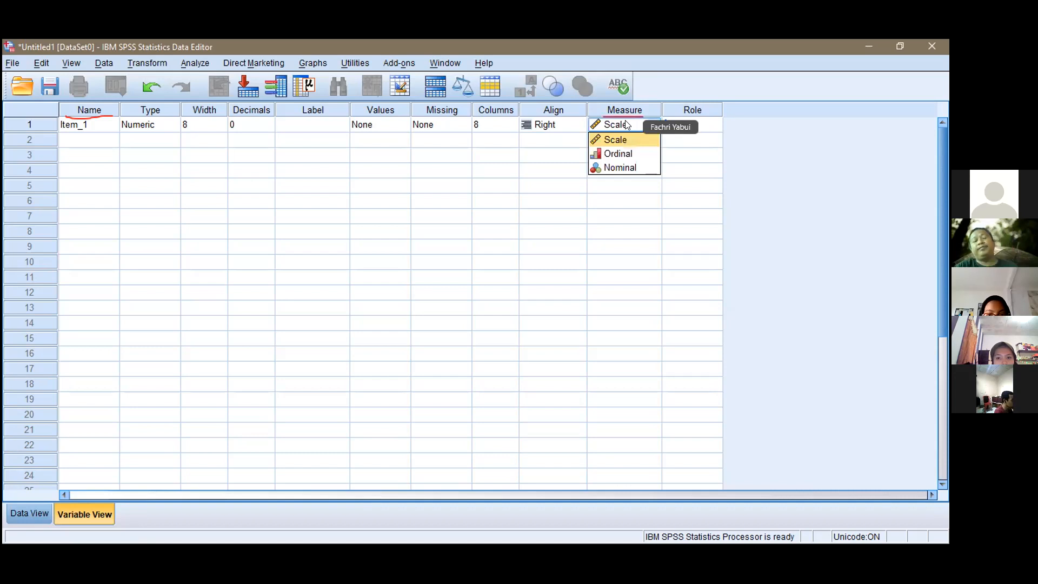
{"action": "left_click", "coordinate": [630, 125]}
{"action": "left_click", "coordinate": [630, 123]}
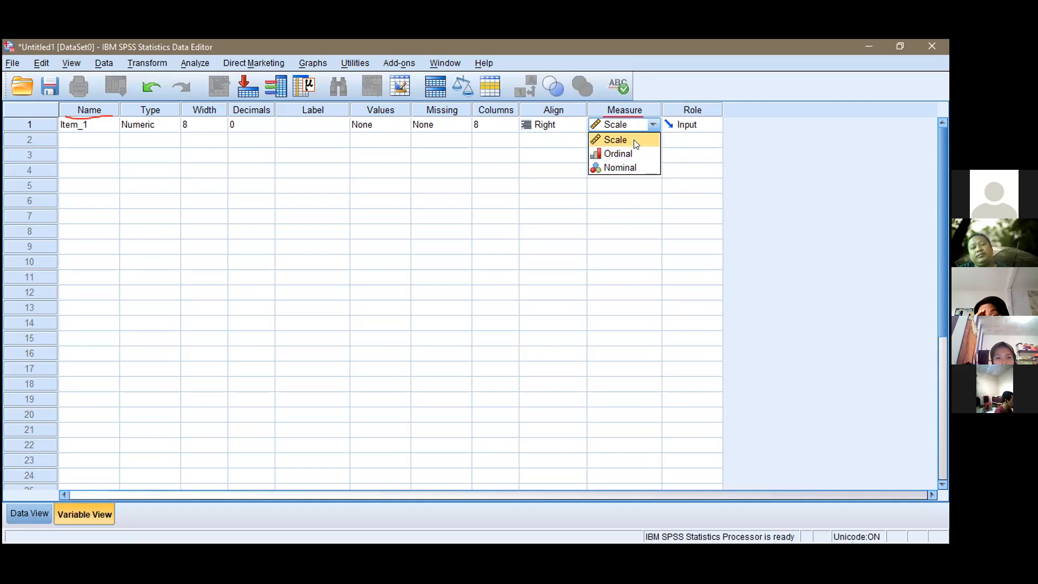
{"action": "left_click", "coordinate": [634, 140]}
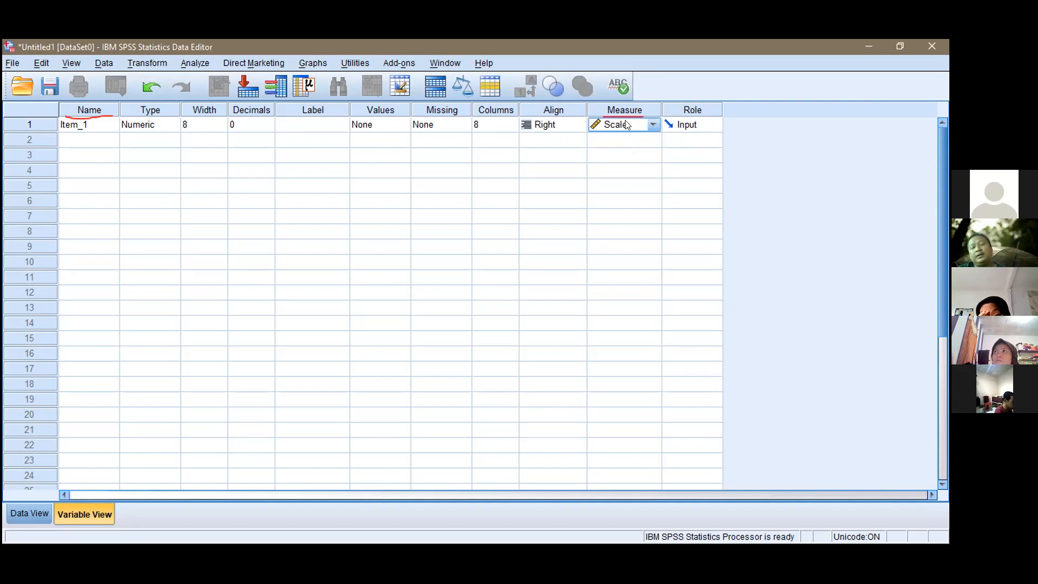
{"action": "left_click", "coordinate": [627, 125]}
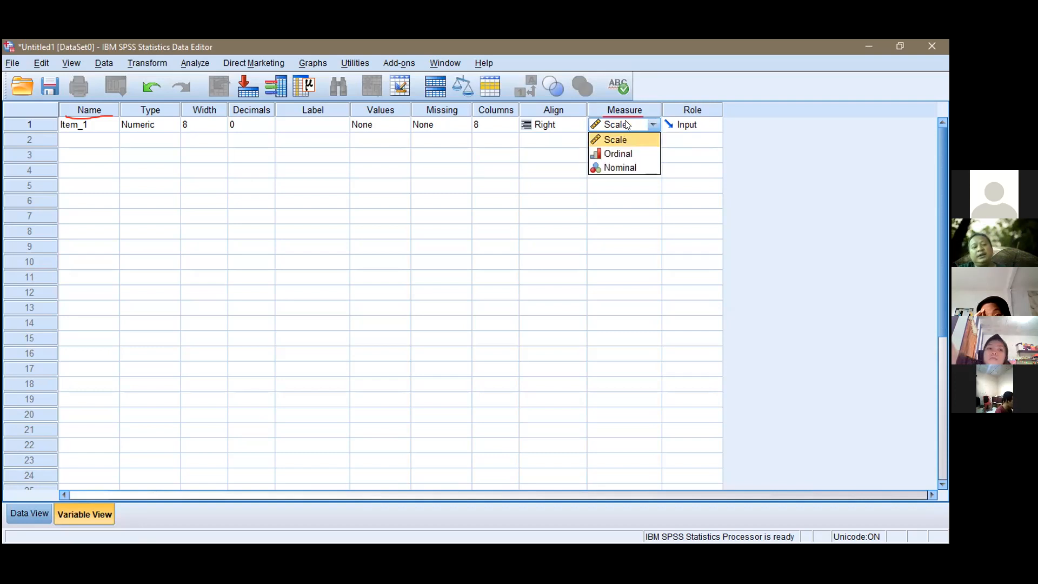
{"action": "left_click", "coordinate": [437, 189]}
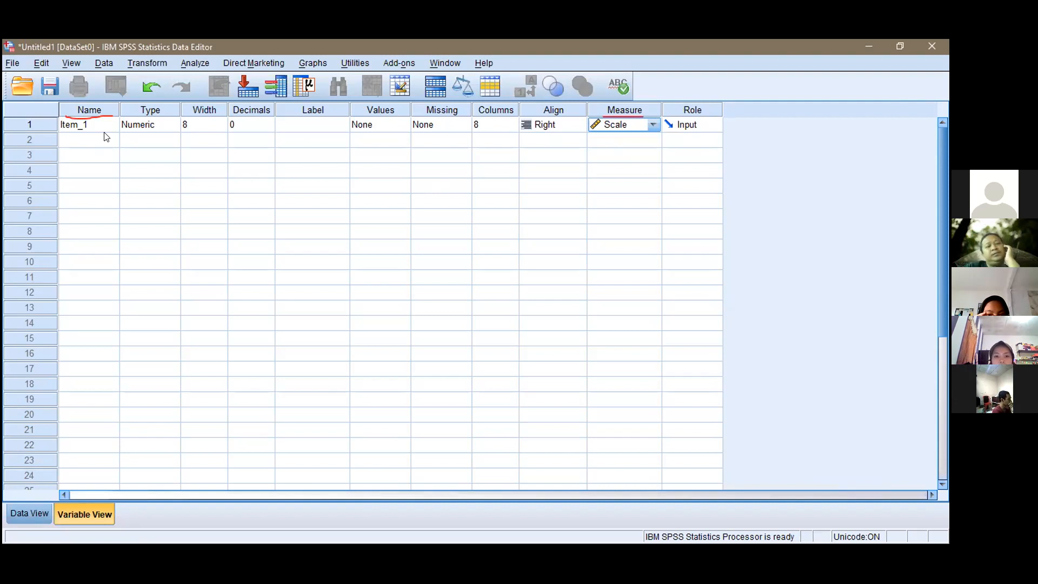
- Try to give the second variable the same name as the first, Item_1
{"action": "left_click", "coordinate": [92, 139]}
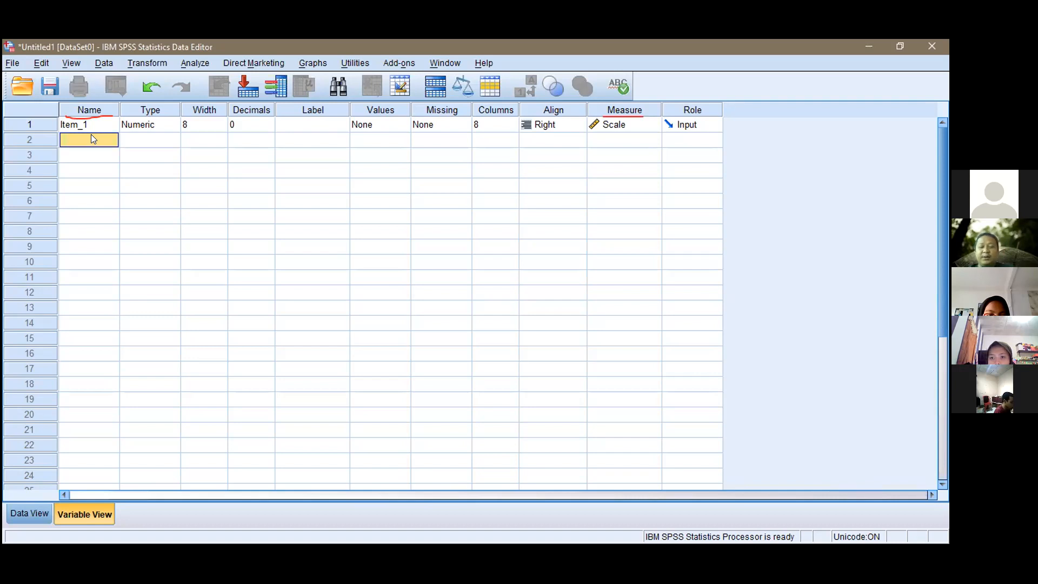
{"action": "left_click", "coordinate": [91, 136]}
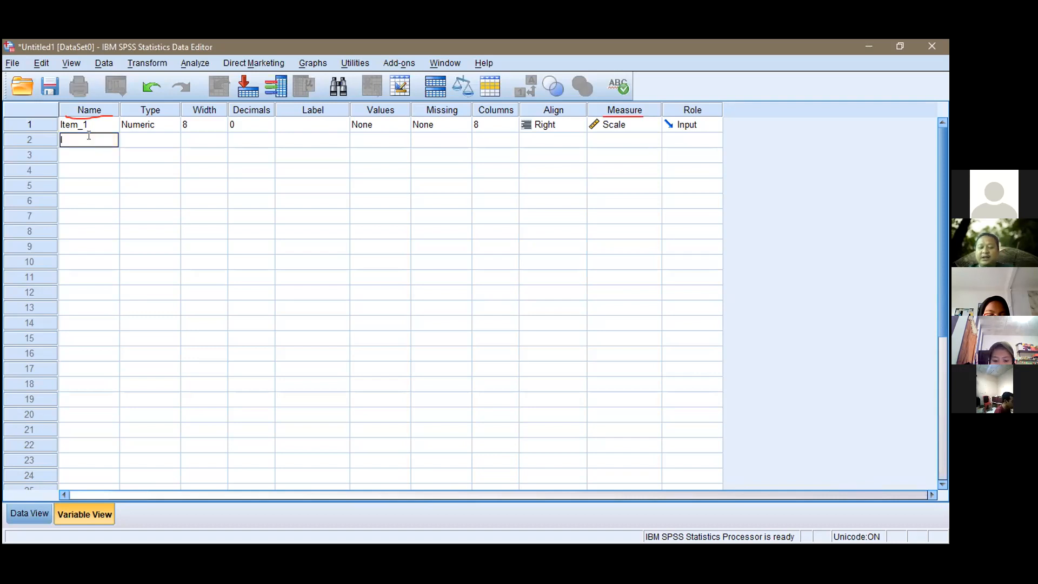
{"action": "type", "text": "Item_1"}
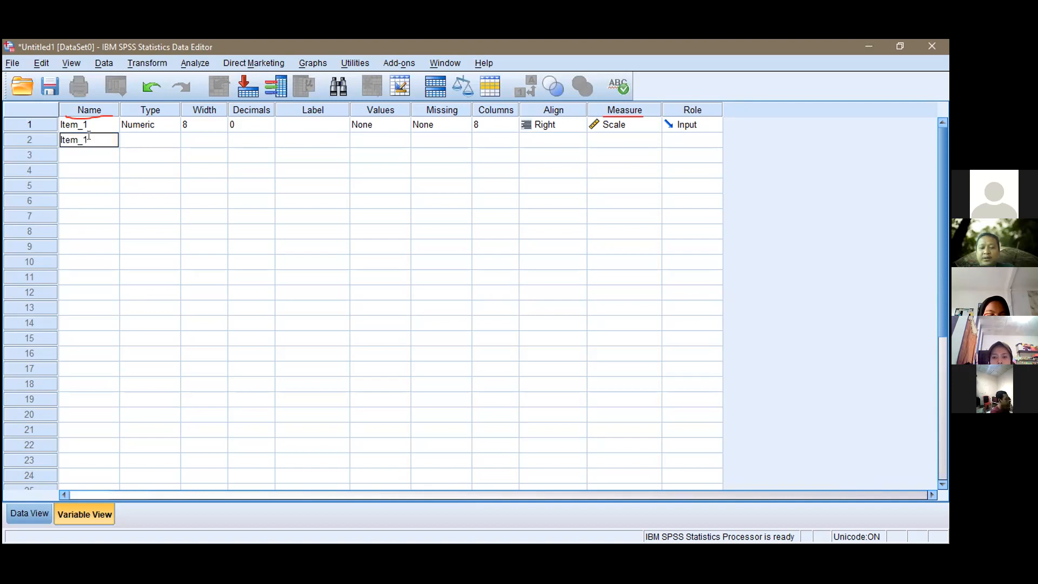
{"action": "key", "text": "Return"}
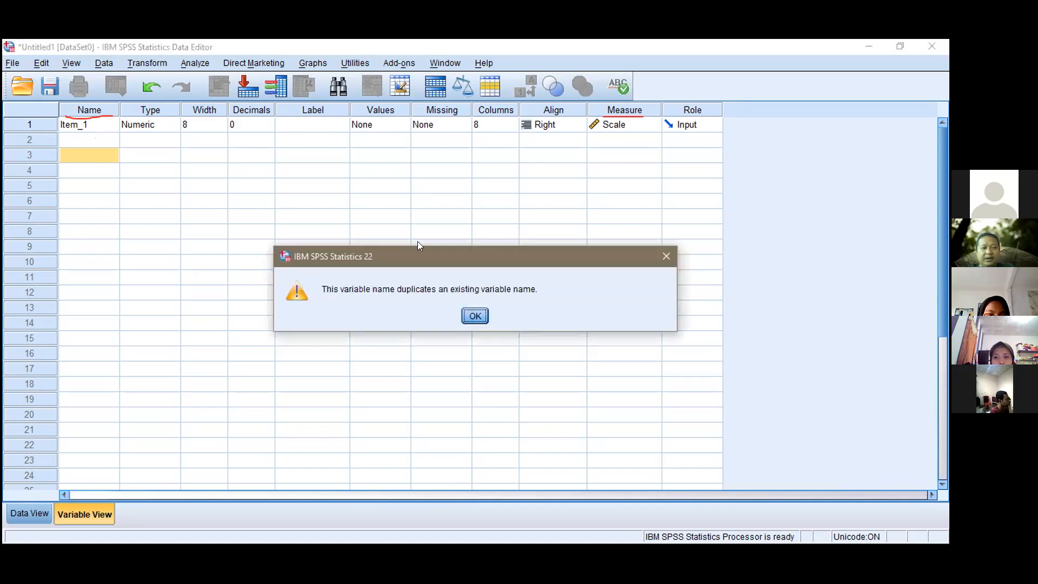
{"action": "left_click", "coordinate": [476, 316]}
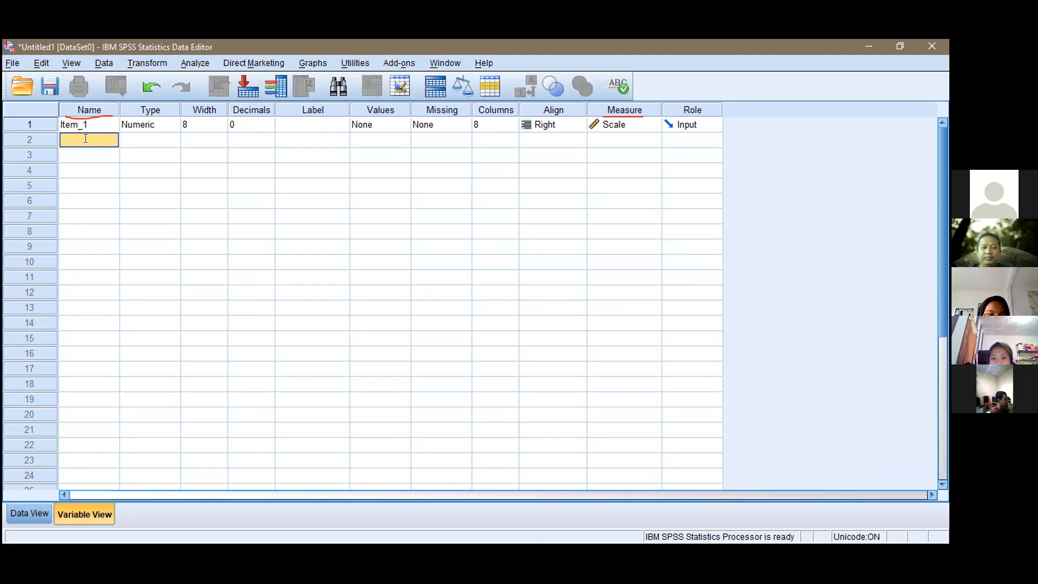
- Define the second variable with the name Item_2
{"action": "left_click", "coordinate": [86, 138]}
{"action": "type", "text": "Item_2"}
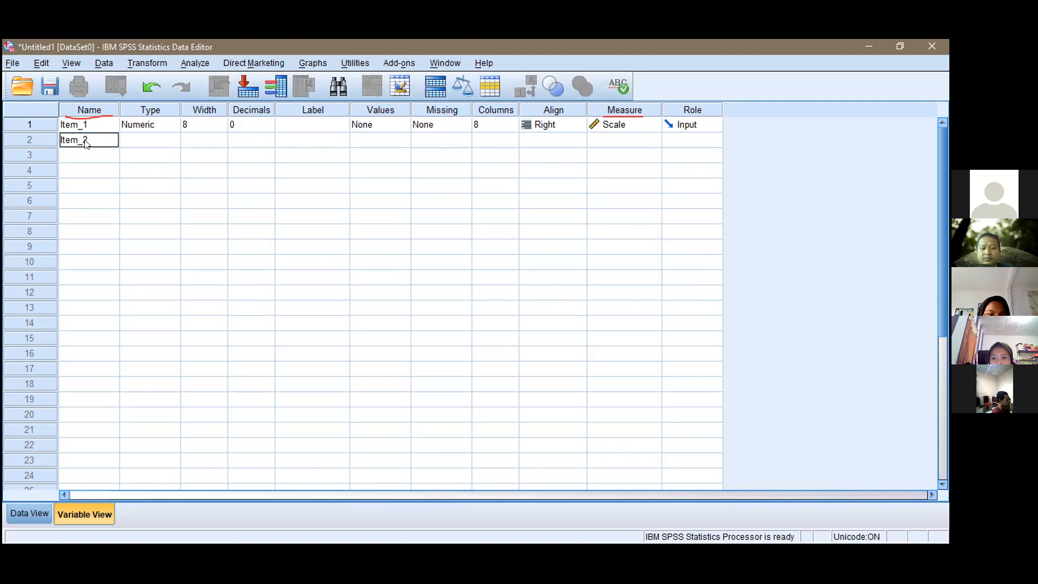
{"action": "key", "text": "Return"}
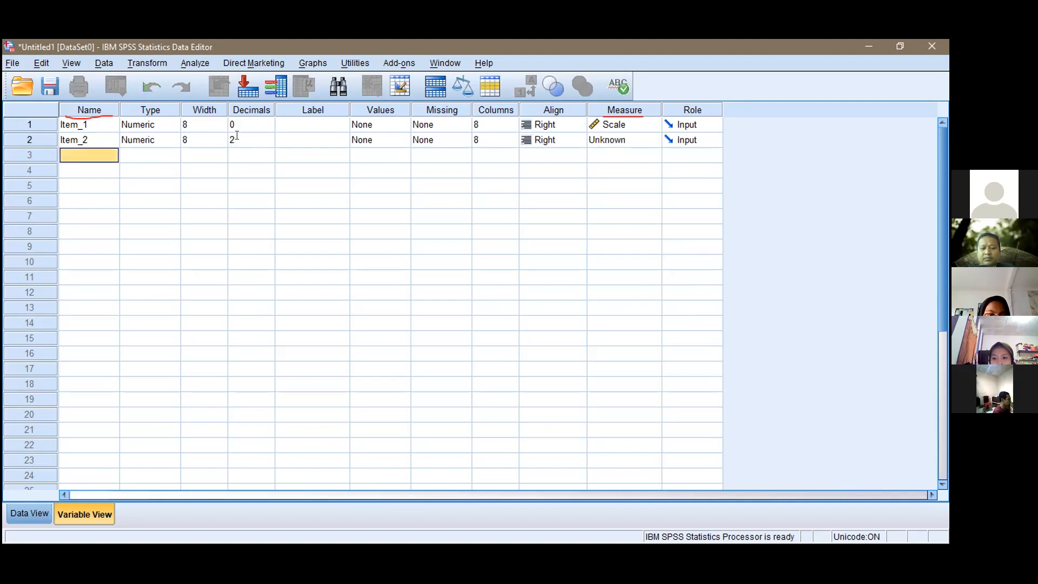
- Set the variable Item_2 to 0 decimals and its measurement level to Scale
{"action": "left_click", "coordinate": [237, 138]}
{"action": "key", "text": "BackSpace"}
{"action": "type", "text": "0"}
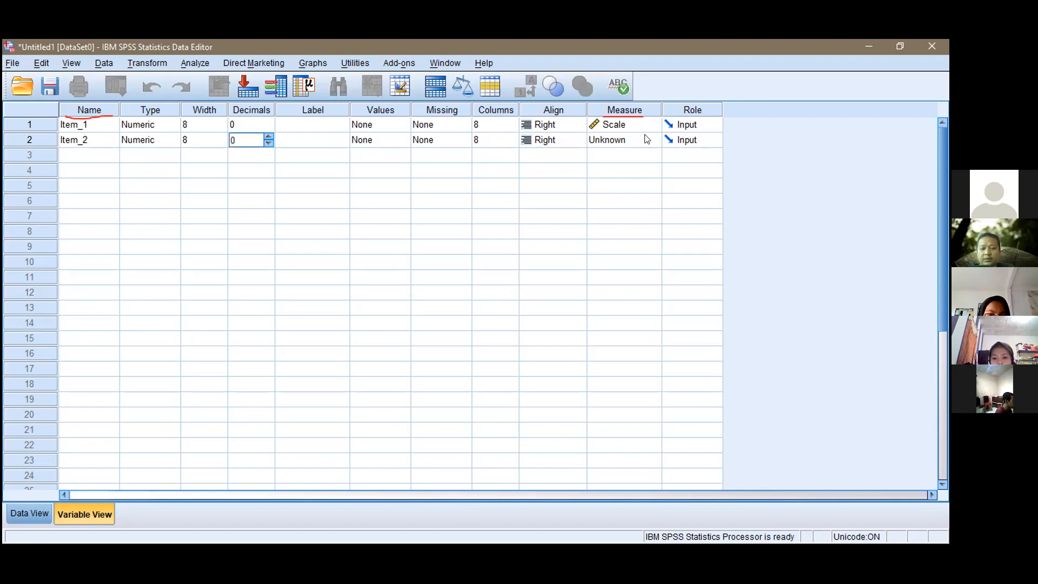
{"action": "left_click", "coordinate": [647, 139]}
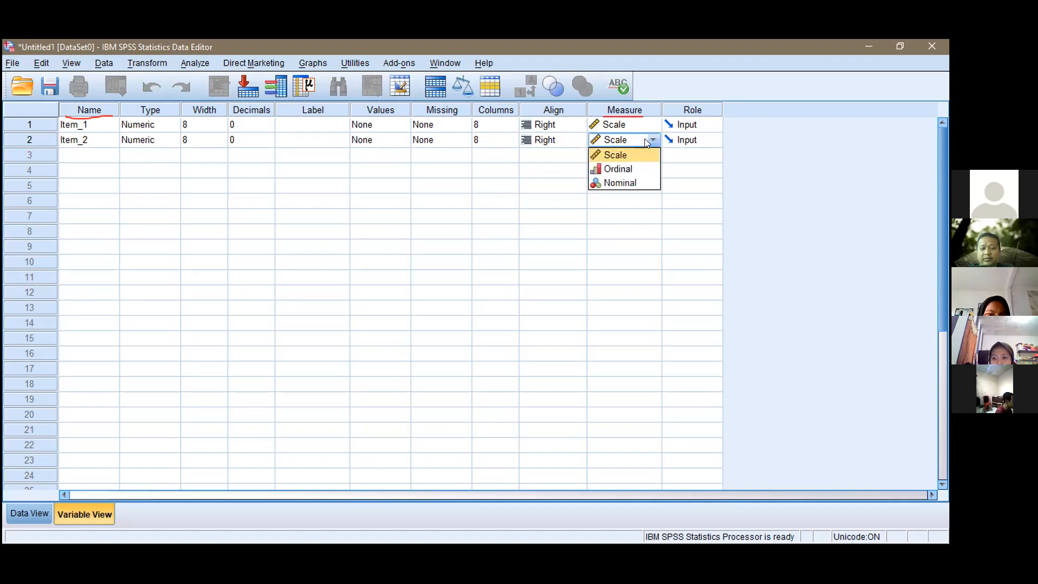
{"action": "left_click", "coordinate": [64, 141]}
- Define the third and fourth variables with the names Item_3 and Item_4
{"action": "left_click", "coordinate": [70, 152]}
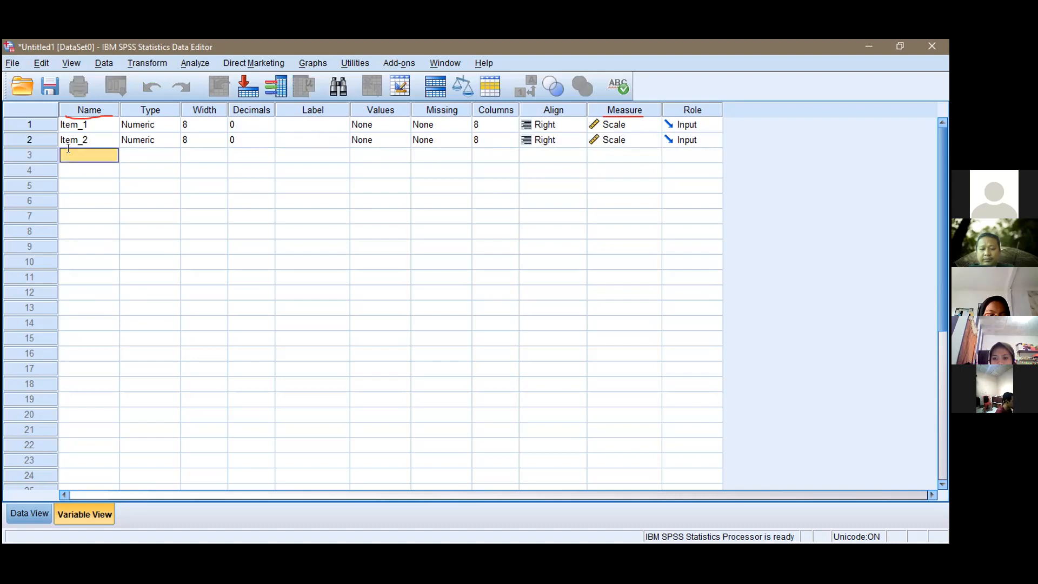
{"action": "type", "text": "Item"}
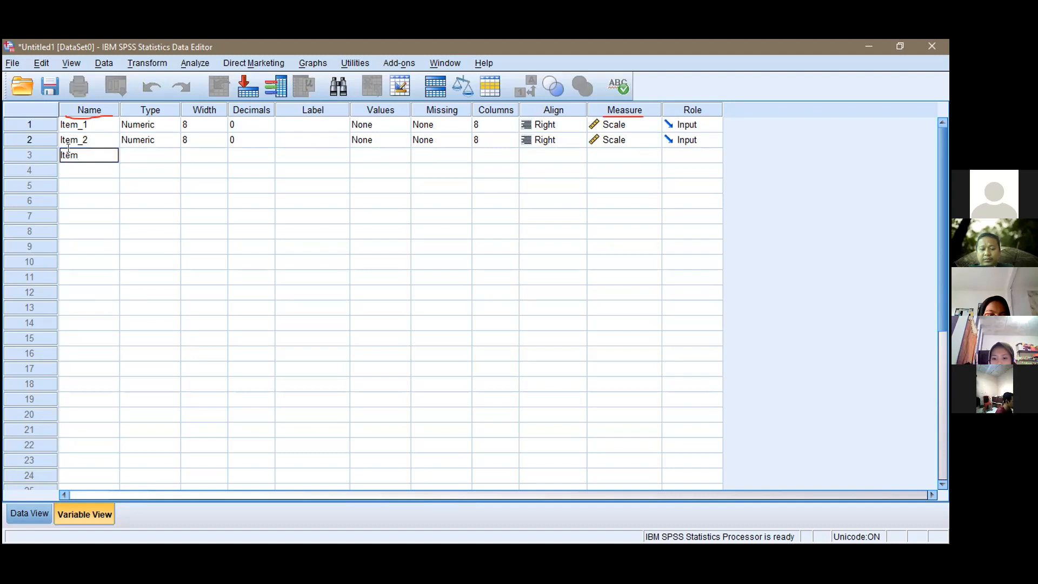
{"action": "type", "text": "_3"}
{"action": "left_click", "coordinate": [80, 169]}
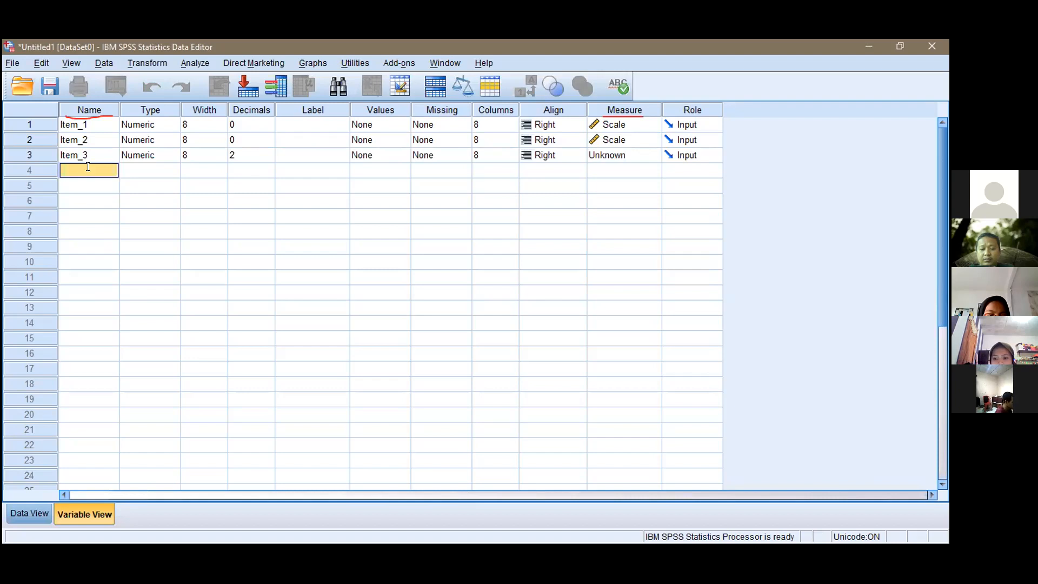
{"action": "type", "text": "Item_4"}
{"action": "left_click", "coordinate": [94, 188]}
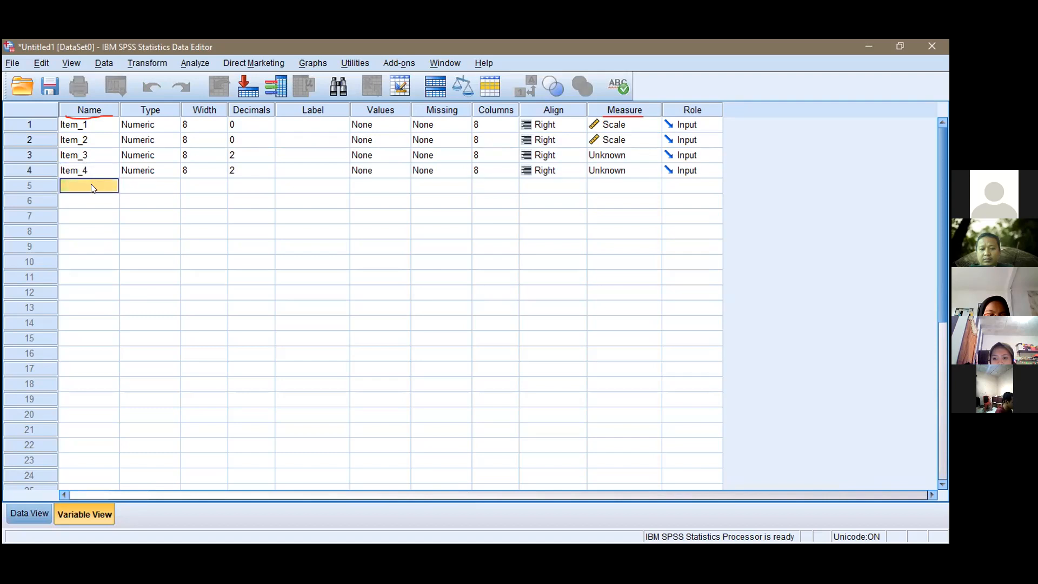
- Set the number of decimals to 0 for the variables Item_3 and Item_4
{"action": "left_click", "coordinate": [246, 153]}
{"action": "key", "text": "BackSpace"}
{"action": "type", "text": "0"}
{"action": "left_click", "coordinate": [242, 166]}
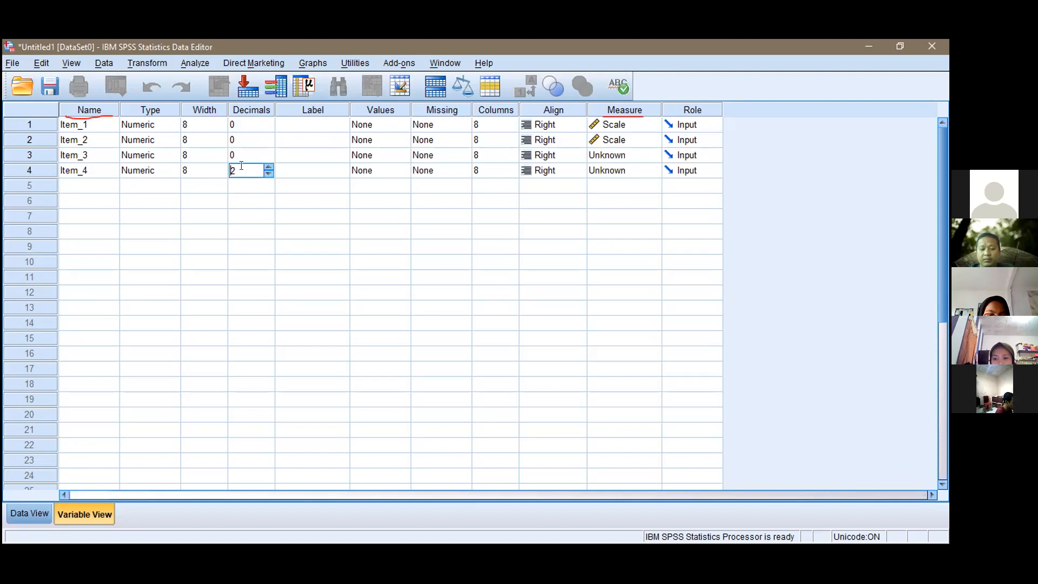
{"action": "key", "text": "BackSpace"}
{"action": "type", "text": "0"}
- Set the measurement level of the variables Item_3 and Item_4 to Scale
{"action": "left_click", "coordinate": [625, 162]}
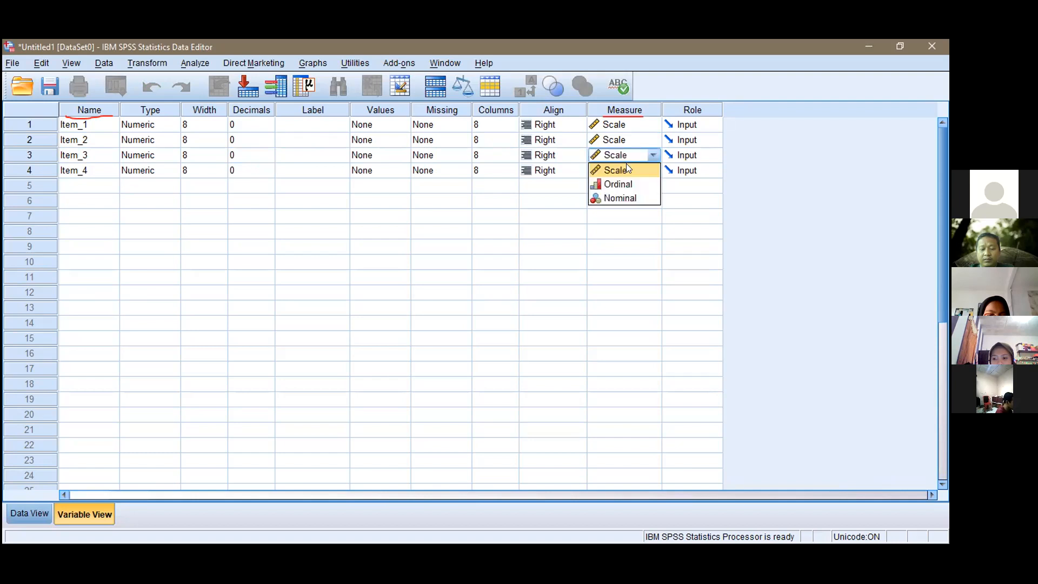
{"action": "left_click", "coordinate": [626, 168]}
{"action": "left_click", "coordinate": [627, 171]}
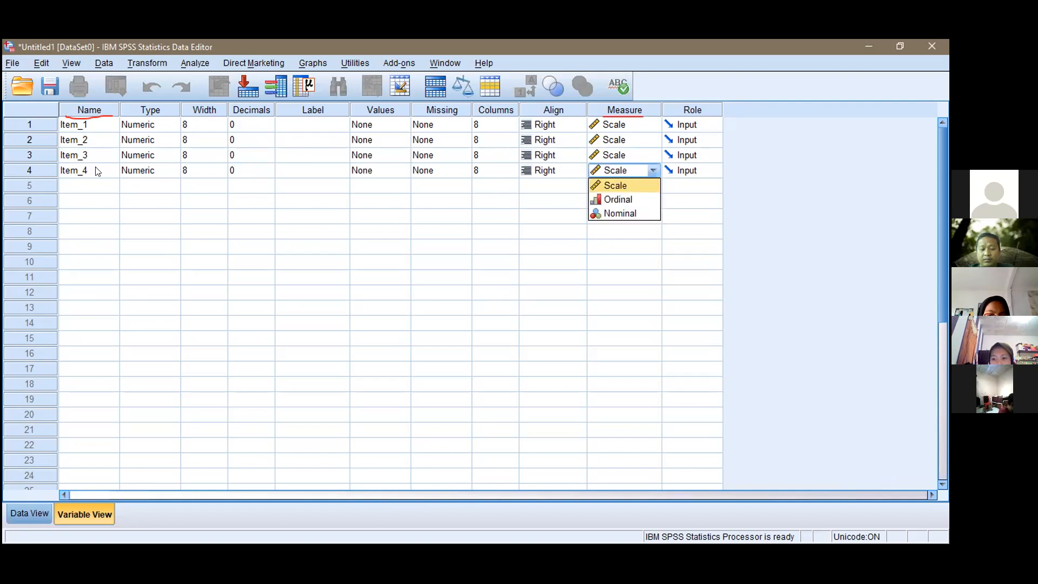
{"action": "left_click", "coordinate": [85, 185]}
- Define the fifth, sixth and seventh variables with the names Item_5, Item_6 and Item_7
{"action": "left_click", "coordinate": [84, 184]}
{"action": "type", "text": "I"}
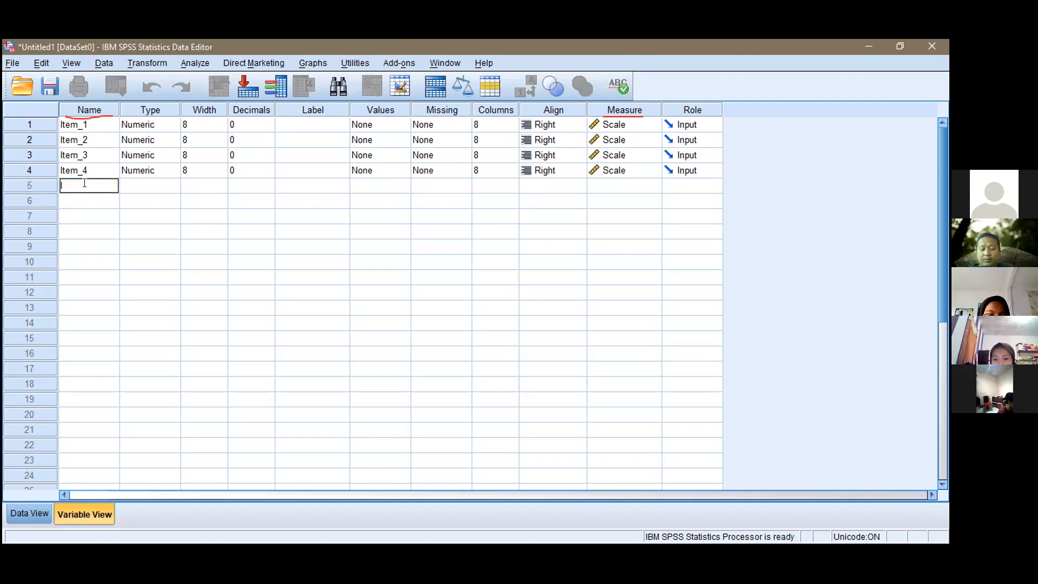
{"action": "type", "text": "tem_5"}
{"action": "left_click", "coordinate": [87, 201]}
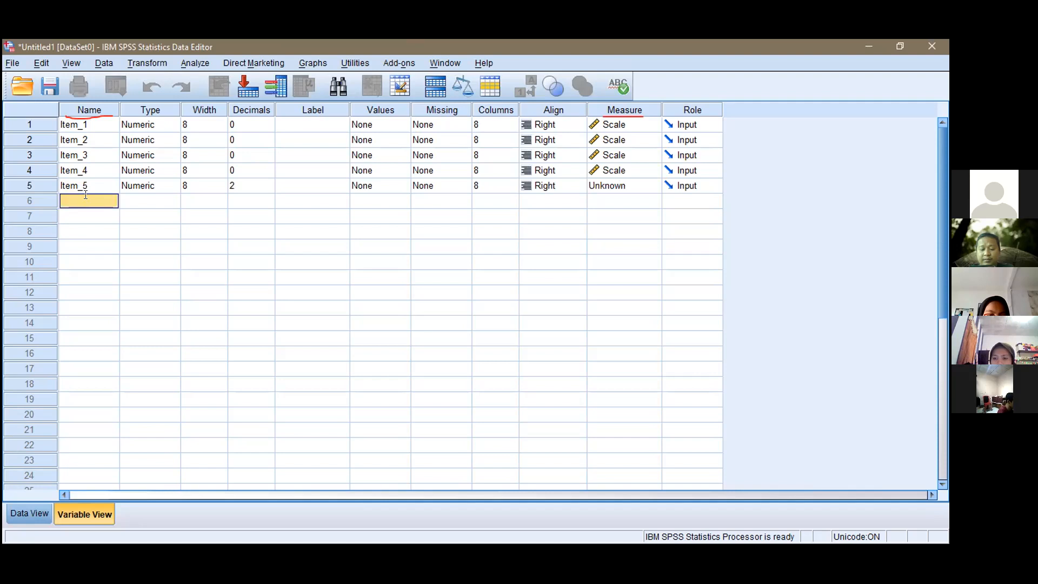
{"action": "left_click", "coordinate": [85, 197]}
{"action": "type", "text": "It"}
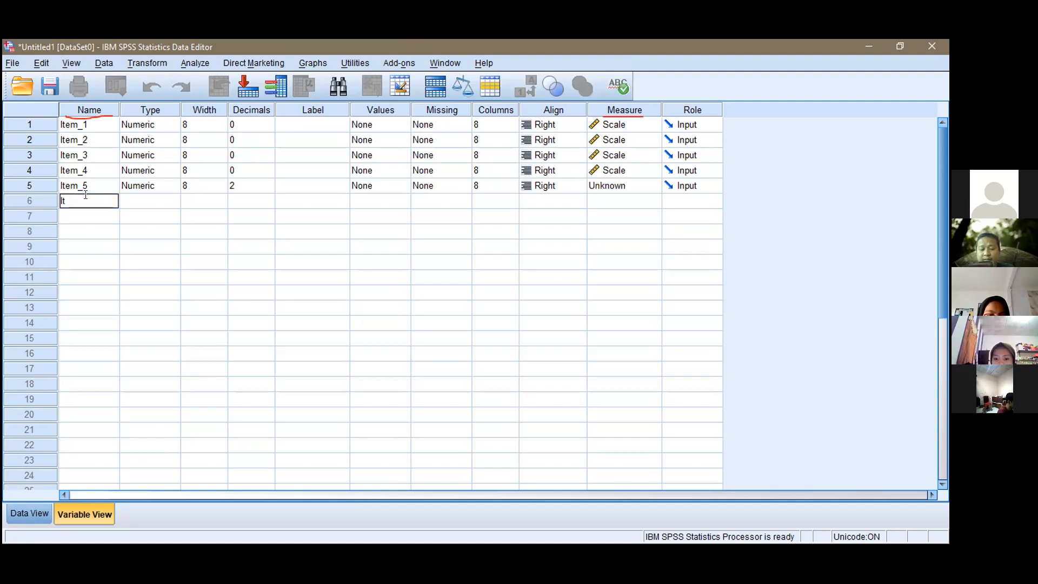
{"action": "type", "text": "em_6"}
{"action": "left_click", "coordinate": [87, 219]}
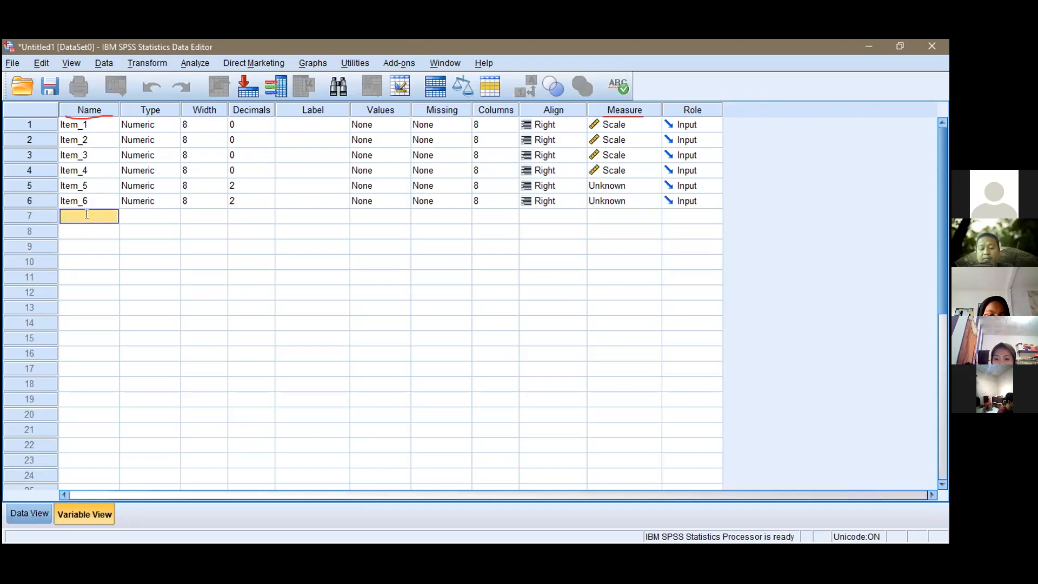
{"action": "type", "text": "Item_7"}
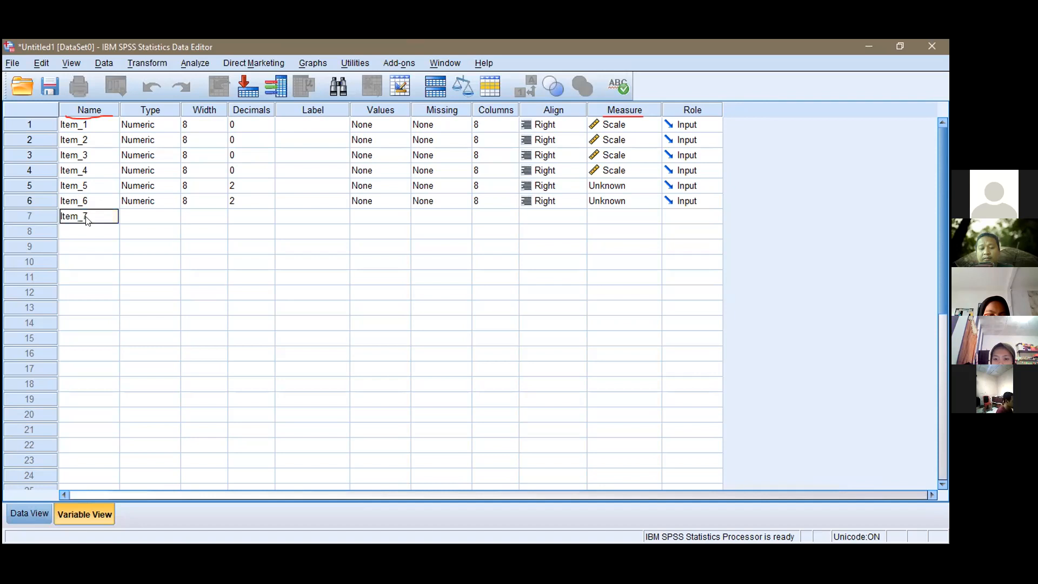
{"action": "key", "text": "Return"}
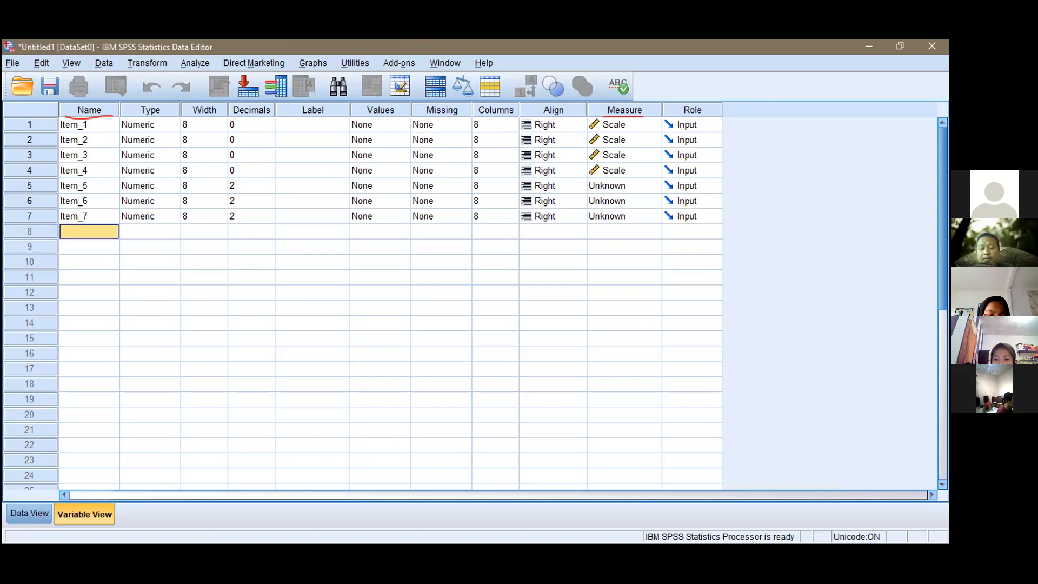
- Set the number of decimals to 0 for the variables Item_5, Item_6 and Item_7
{"action": "left_click", "coordinate": [236, 185]}
{"action": "type", "text": "0"}
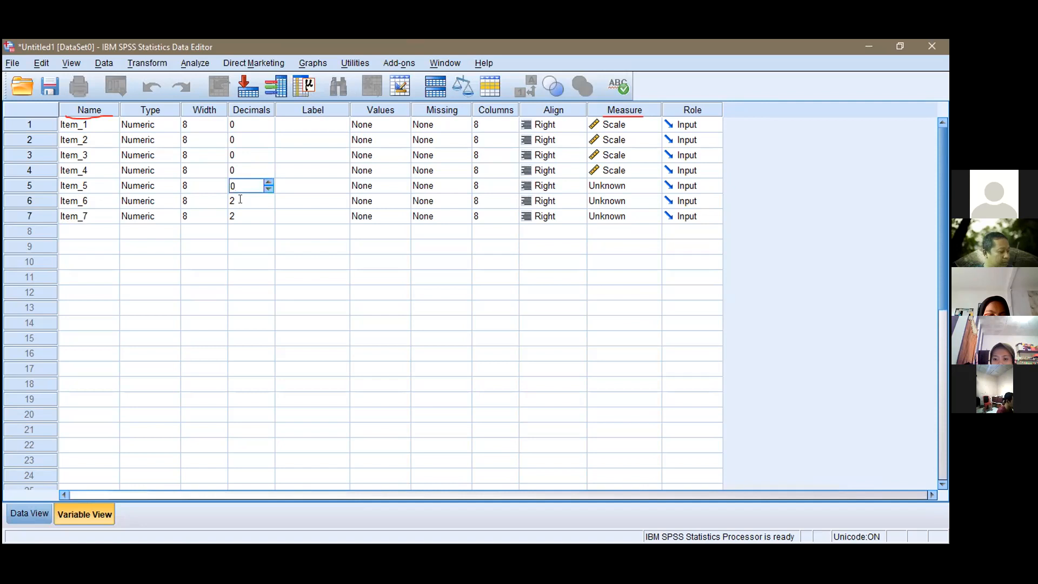
{"action": "left_click", "coordinate": [240, 200]}
{"action": "type", "text": "0"}
{"action": "key", "text": "Return"}
{"action": "key", "text": "BackSpace"}
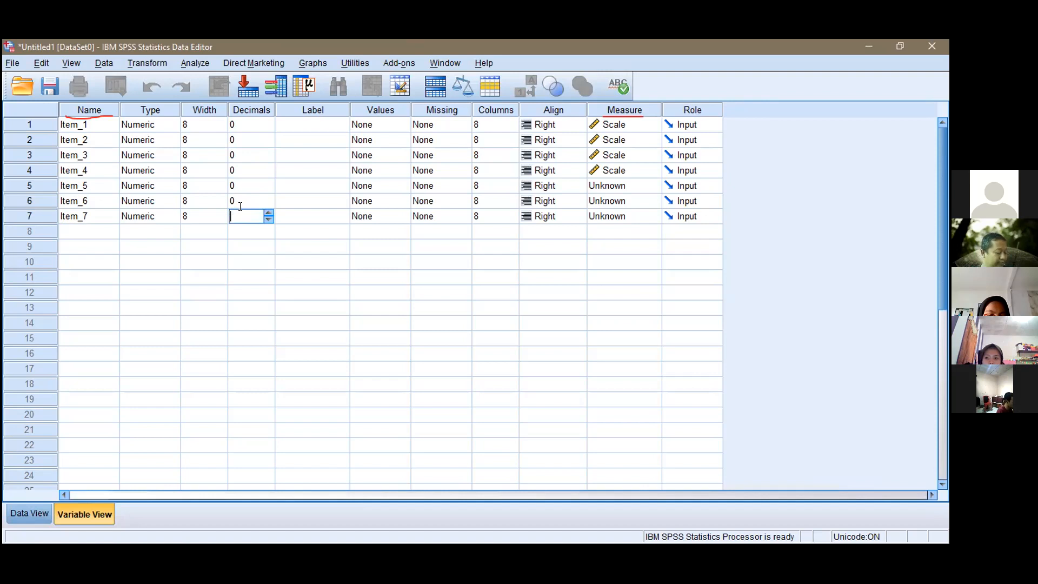
{"action": "type", "text": "0"}
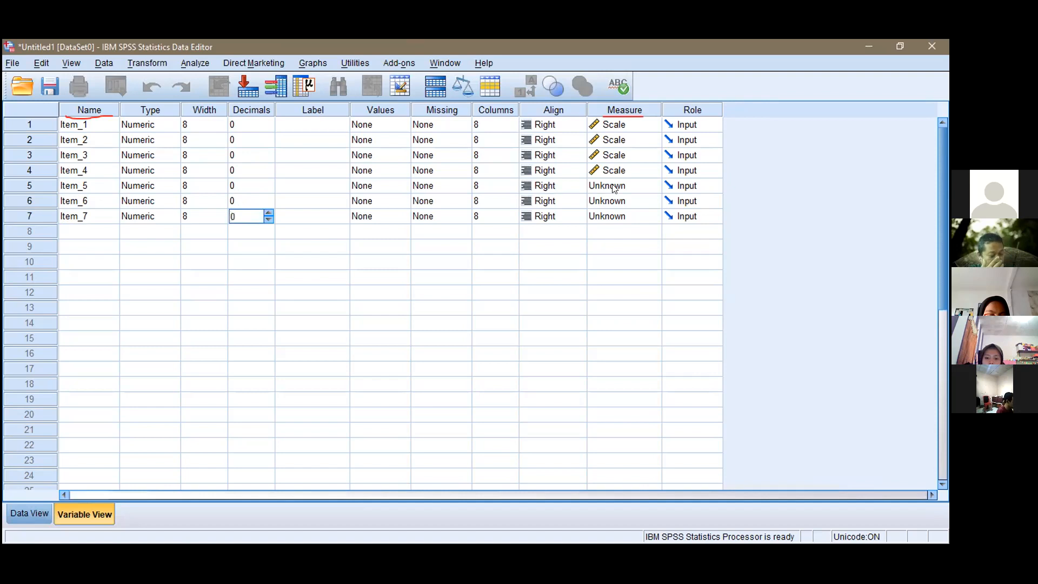
- Set the measurement level of the variables Item_5, Item_6 and Item_7 to Scale
{"action": "left_click", "coordinate": [619, 203]}
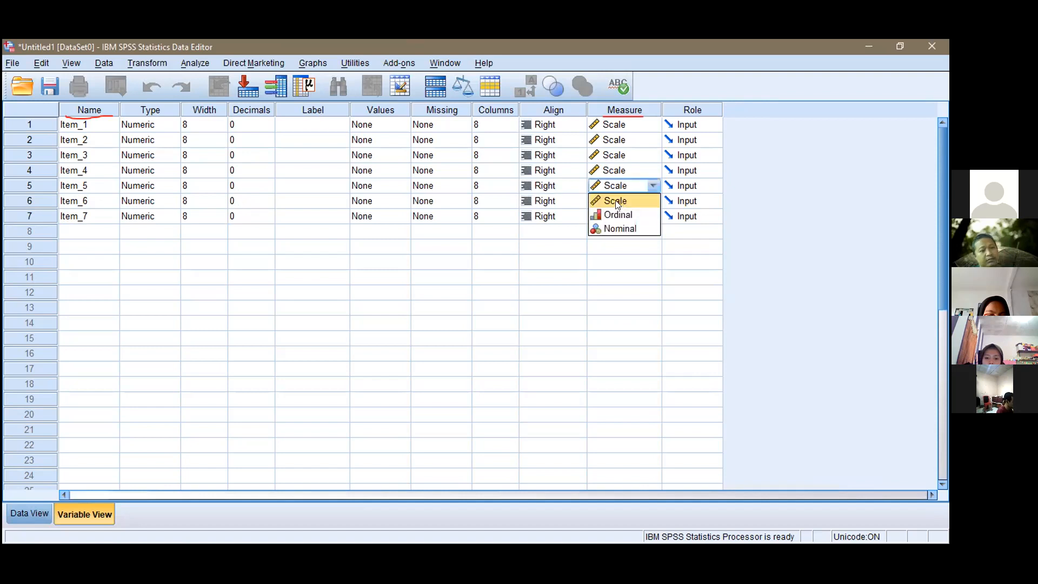
{"action": "left_click", "coordinate": [619, 212]}
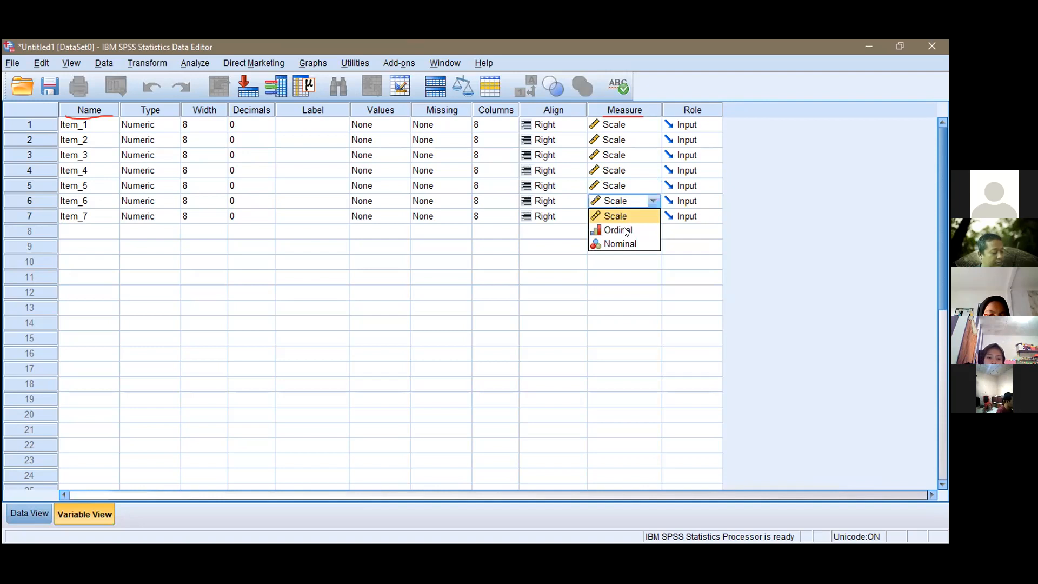
{"action": "left_click", "coordinate": [620, 215]}
{"action": "left_click", "coordinate": [624, 231]}
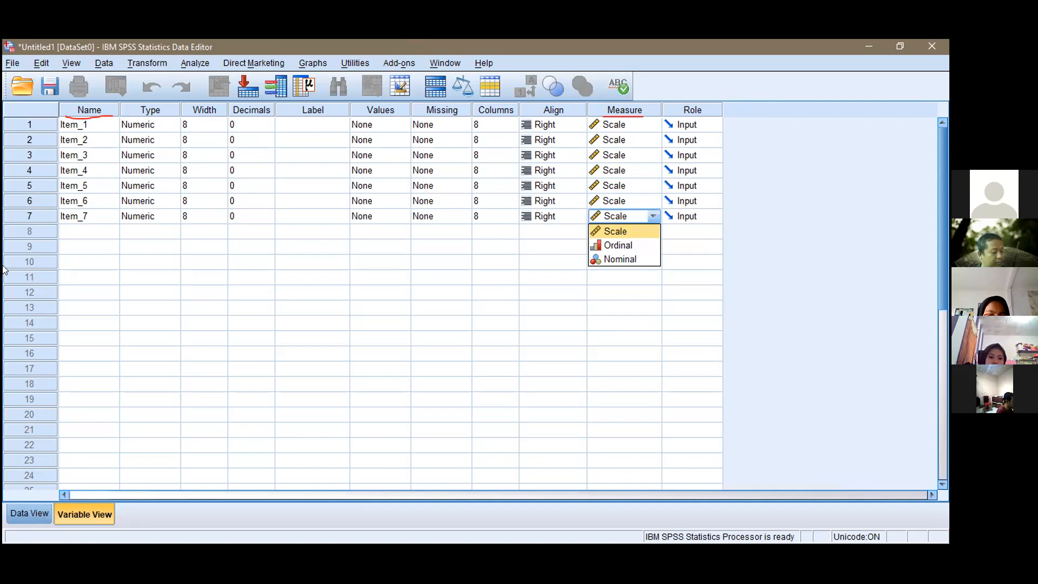
{"action": "left_click", "coordinate": [76, 234]}
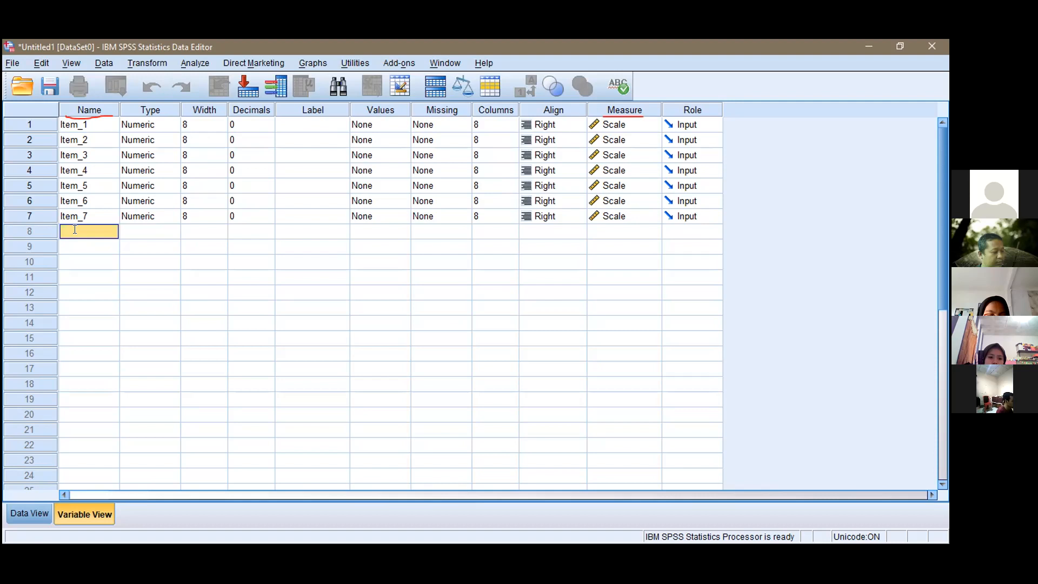
- Define the eighth to eleventh variables with the names Item_8, Item_9, Item_10 and Item_11
{"action": "left_click", "coordinate": [75, 230]}
{"action": "type", "text": "em_7"}
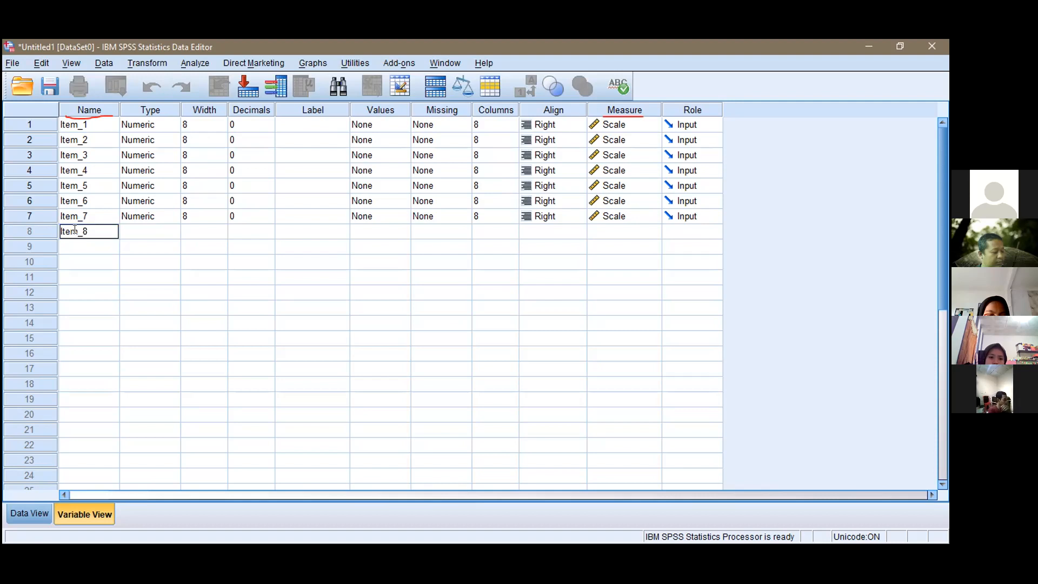
{"action": "left_click", "coordinate": [85, 246]}
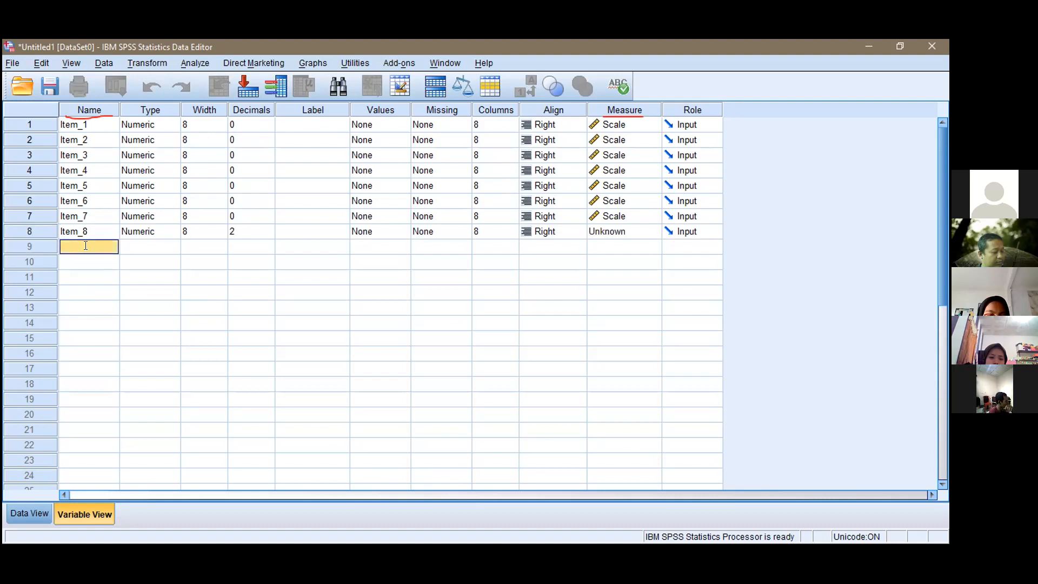
{"action": "type", "text": "Item_9"}
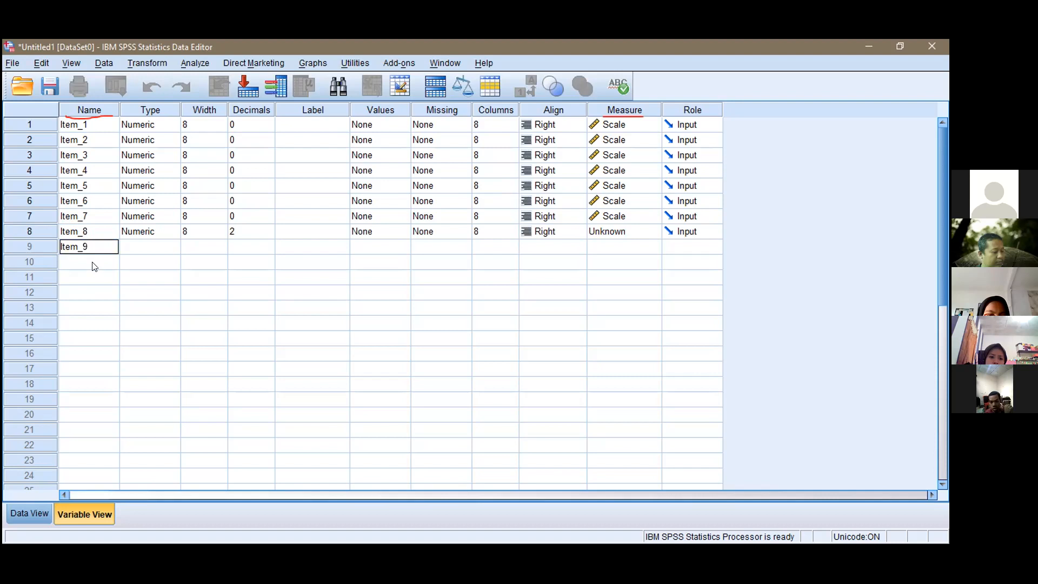
{"action": "left_click", "coordinate": [92, 262]}
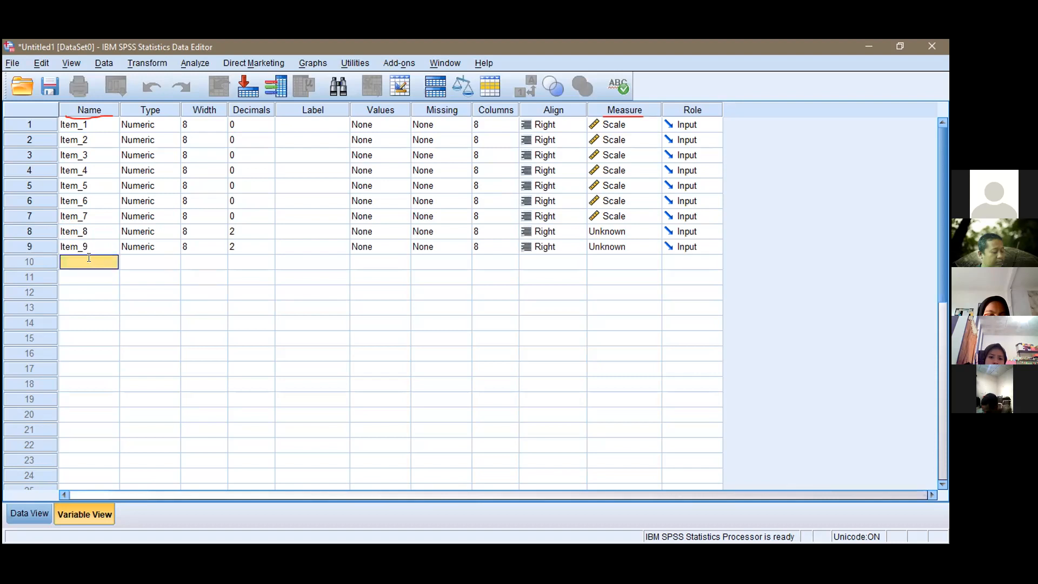
{"action": "type", "text": "T"}
{"action": "type", "text": "Item_"}
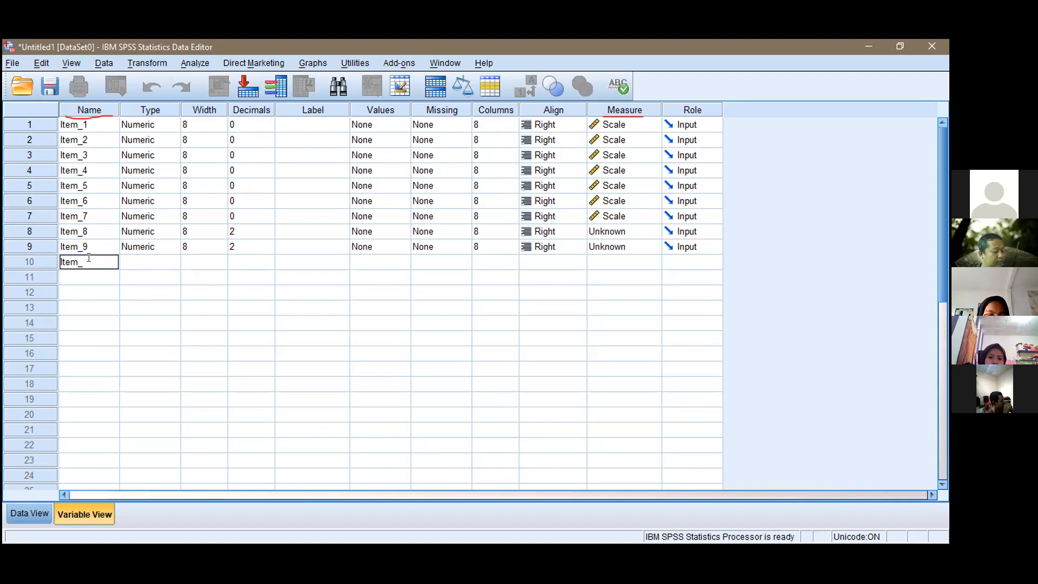
{"action": "type", "text": "10"}
{"action": "left_click", "coordinate": [93, 274]}
{"action": "type", "text": "Item"}
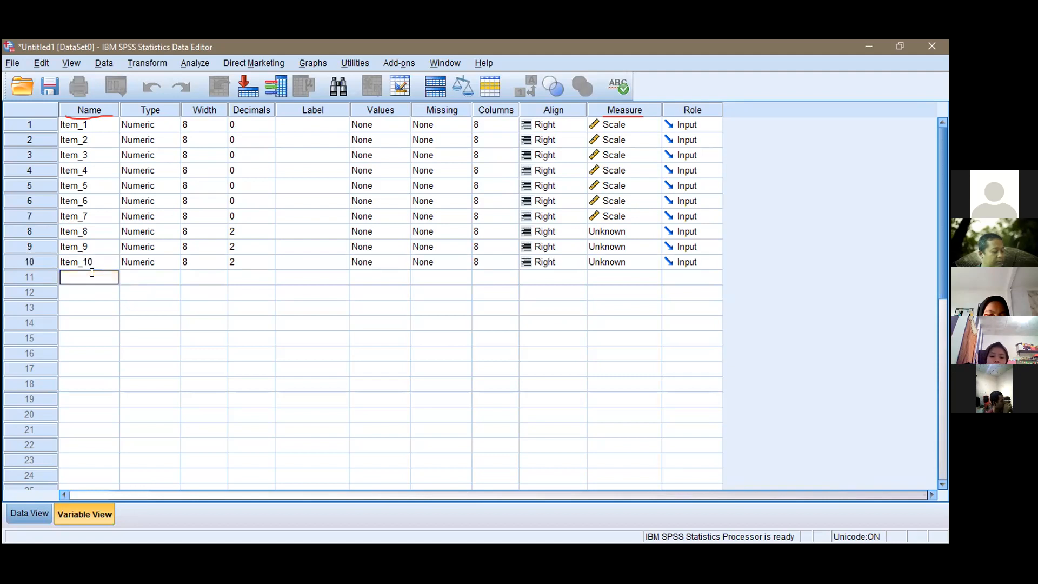
{"action": "type", "text": "_11"}
{"action": "key", "text": "Return"}
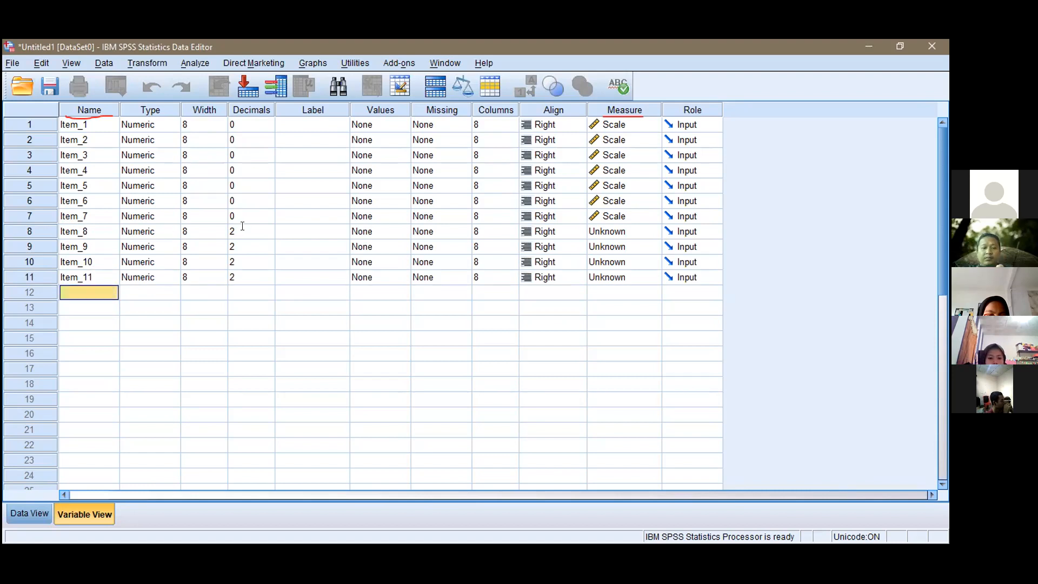
- Set the number of decimals to 0 for the variables Item_8, Item_9, Item_10 and Item_11
{"action": "left_click", "coordinate": [243, 226]}
{"action": "key", "text": "BackSpace"}
{"action": "type", "text": "0"}
{"action": "left_click", "coordinate": [241, 244]}
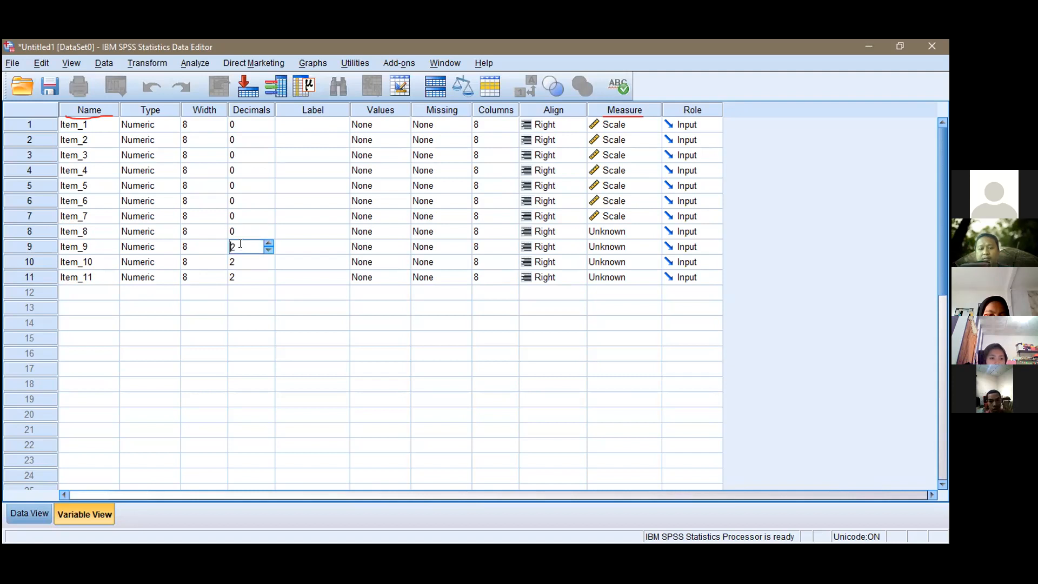
{"action": "key", "text": "BackSpace"}
{"action": "type", "text": "0"}
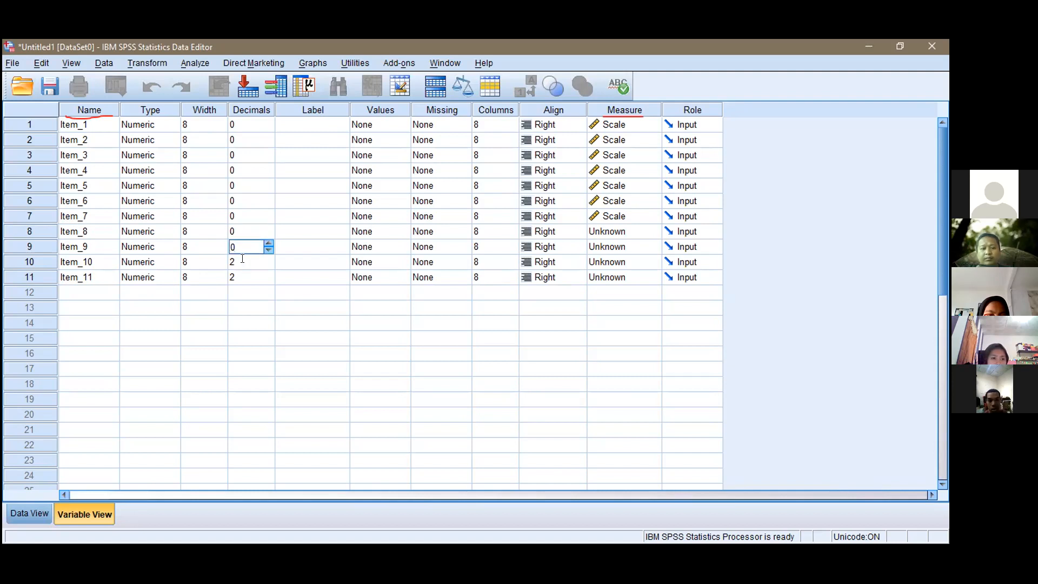
{"action": "left_click", "coordinate": [243, 260]}
{"action": "key", "text": "BackSpace"}
{"action": "type", "text": "0"}
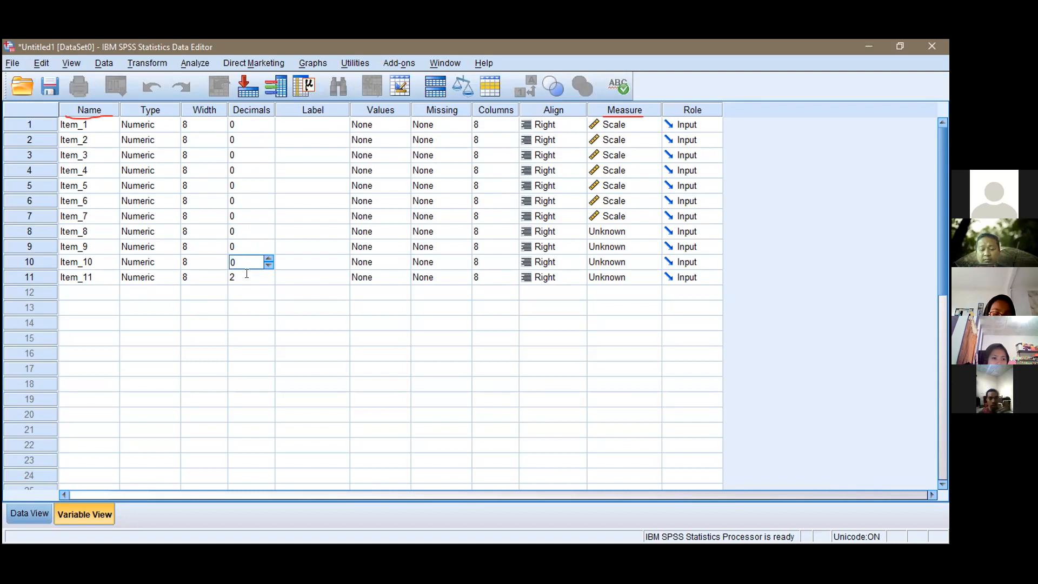
{"action": "left_click", "coordinate": [246, 274]}
{"action": "key", "text": "BackSpace"}
{"action": "type", "text": "0"}
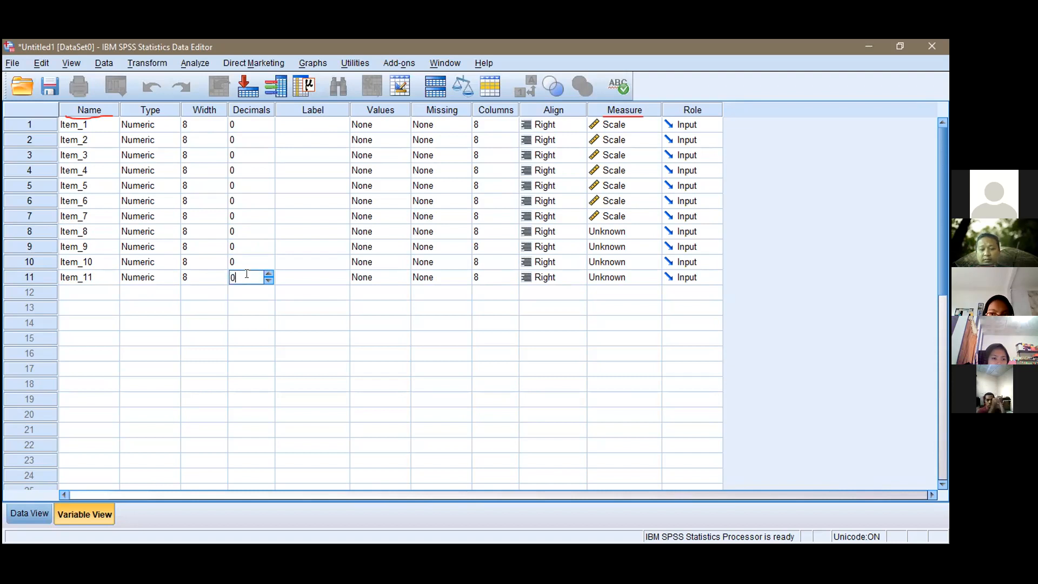
- Set the measurement level of the variables Item_8, Item_9, Item_10 and Item_11 to Scale
{"action": "left_click", "coordinate": [630, 233]}
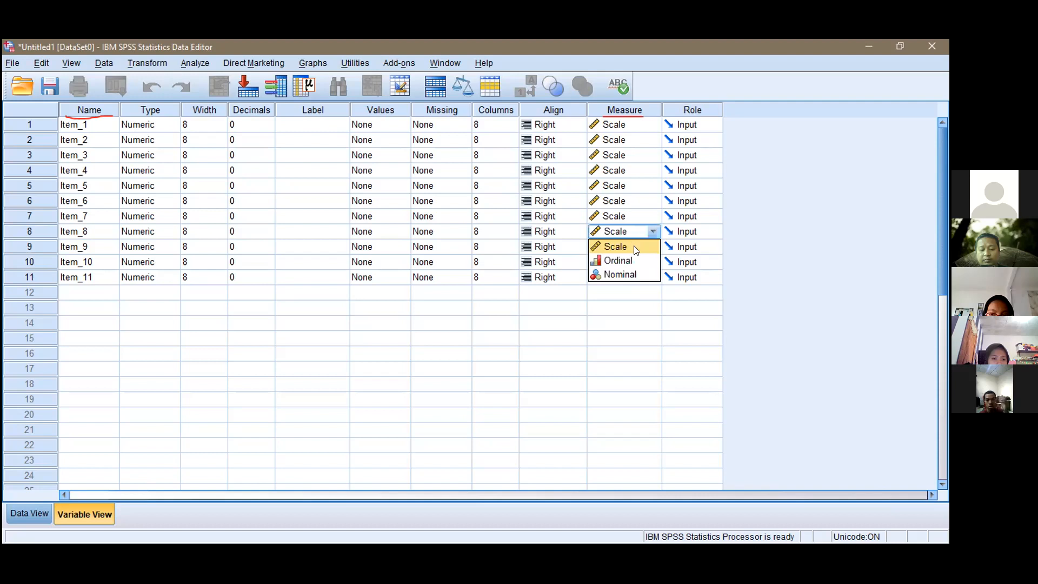
{"action": "left_click", "coordinate": [634, 245]}
{"action": "left_click", "coordinate": [634, 250]}
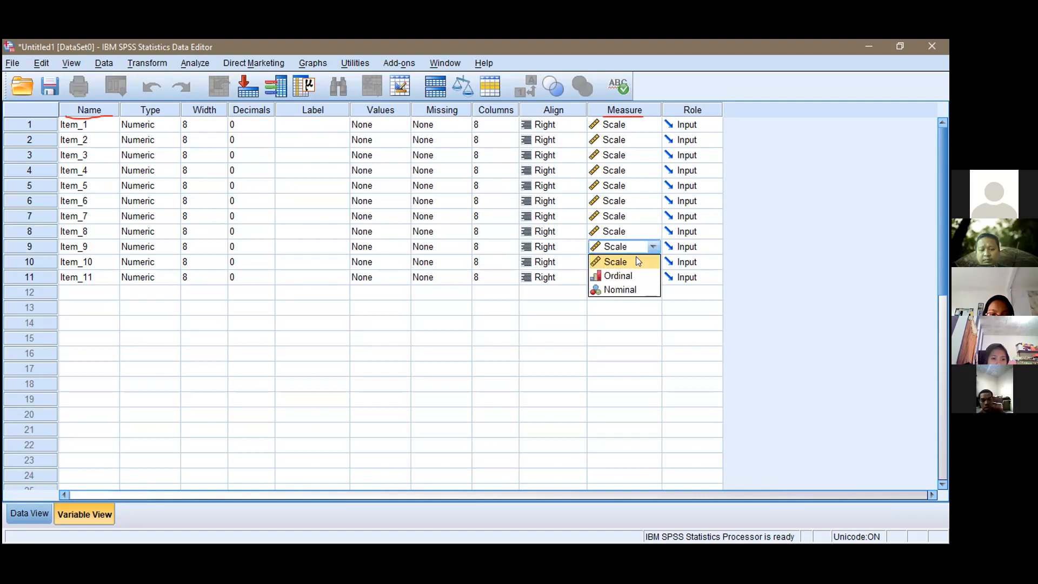
{"action": "left_click", "coordinate": [636, 258]}
{"action": "left_click", "coordinate": [638, 263]}
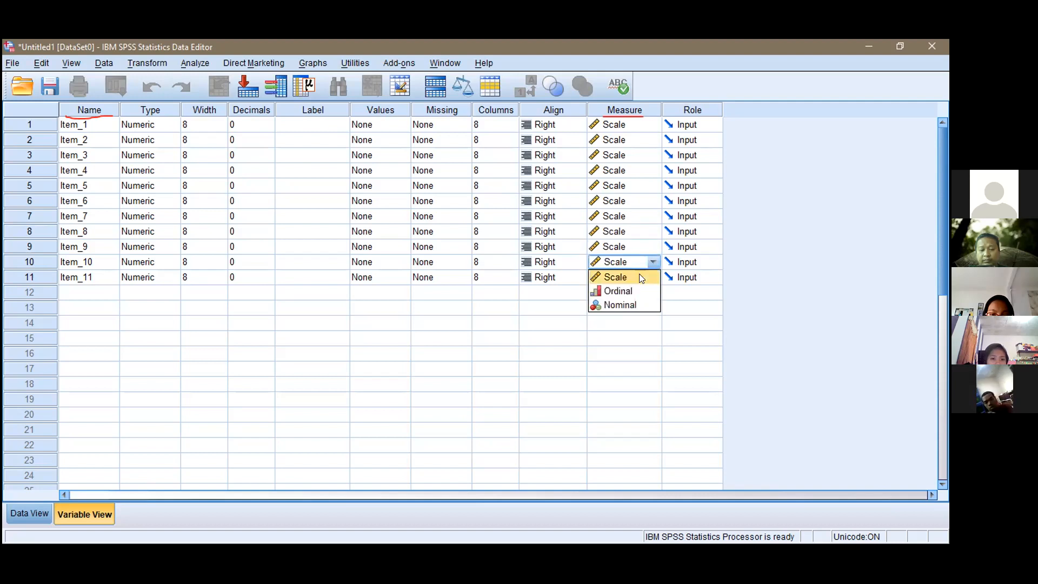
{"action": "left_click", "coordinate": [639, 274]}
{"action": "left_click", "coordinate": [643, 279]}
{"action": "left_click", "coordinate": [643, 293]}
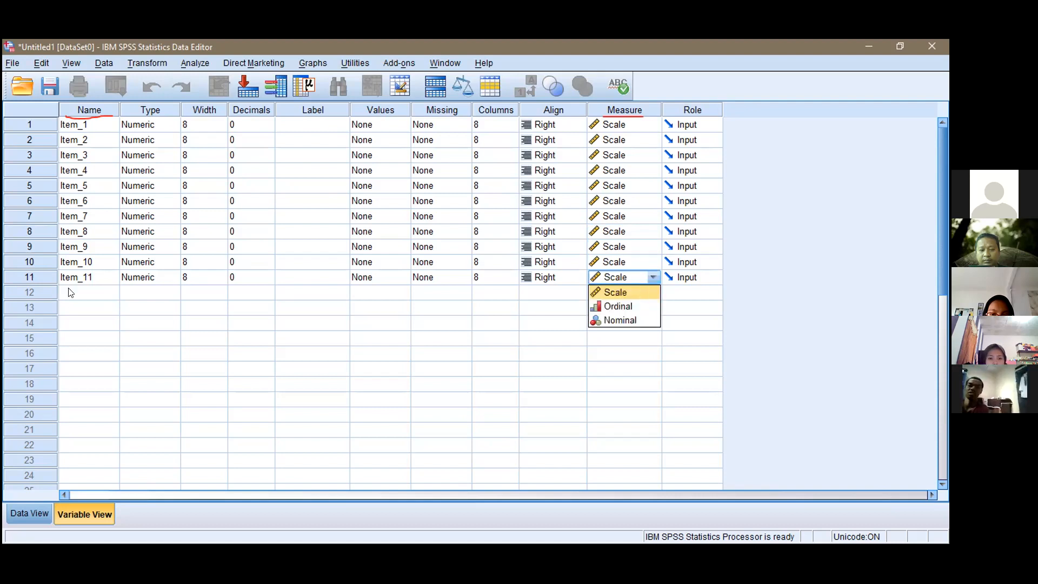
- Define the twelfth, thirteenth and fourteenth variables with the names Item_12, Item_13 and Item_14
{"action": "left_click", "coordinate": [69, 293]}
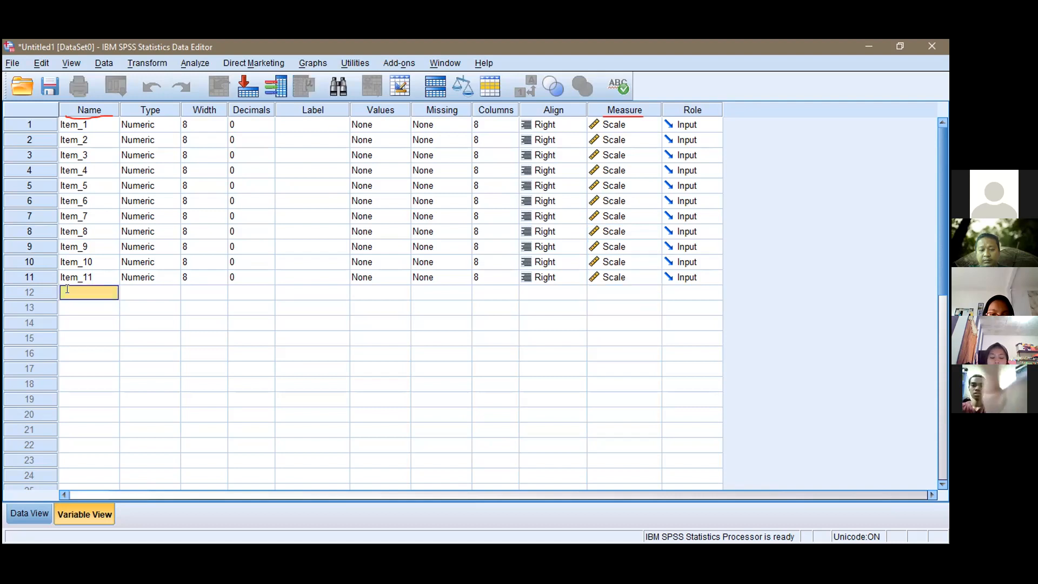
{"action": "type", "text": "Item"}
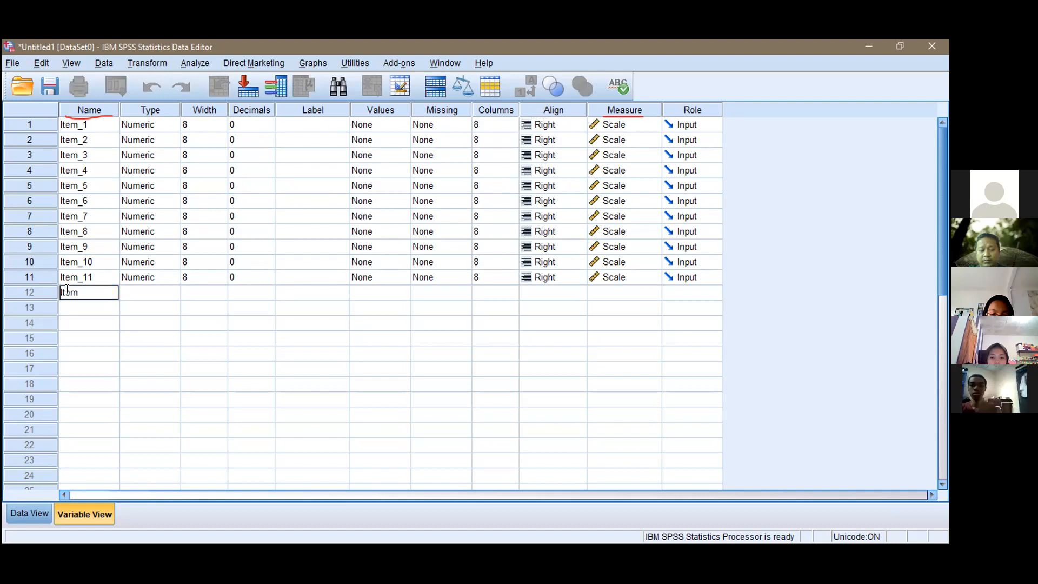
{"action": "type", "text": "_12"}
{"action": "key", "text": "Return"}
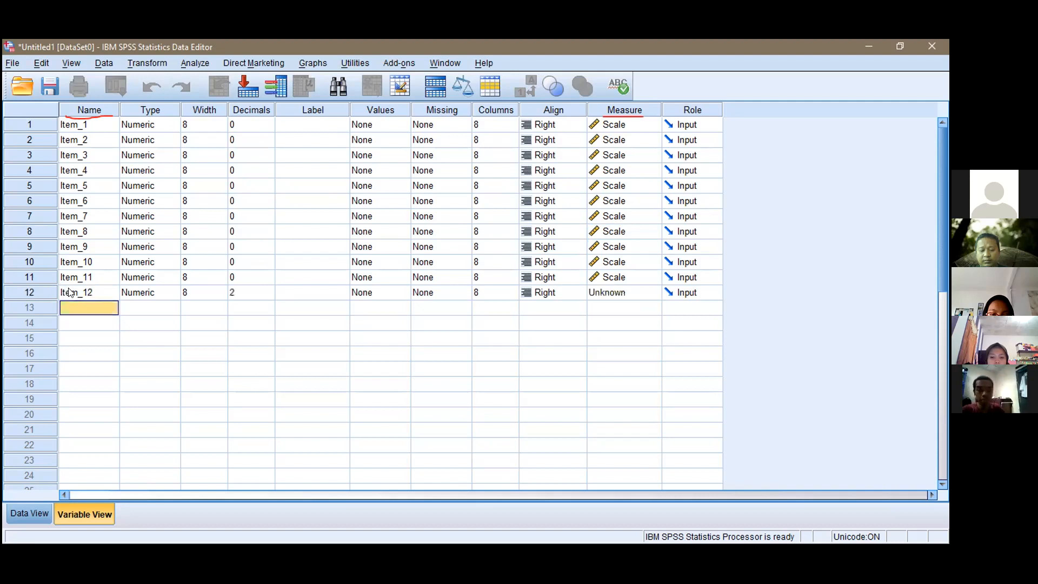
{"action": "left_click", "coordinate": [79, 307]}
{"action": "type", "text": "Item_"}
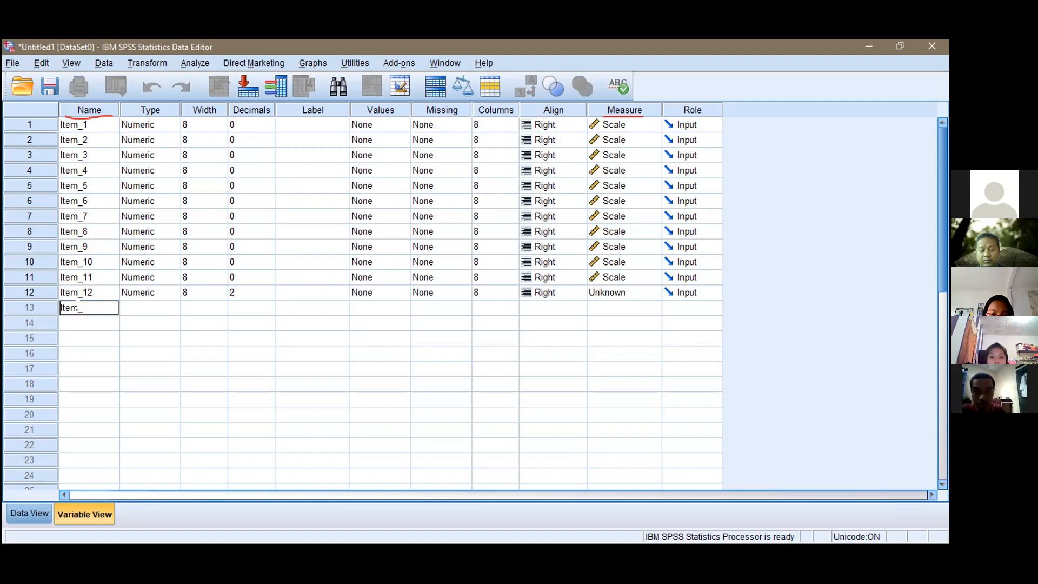
{"action": "type", "text": "13"}
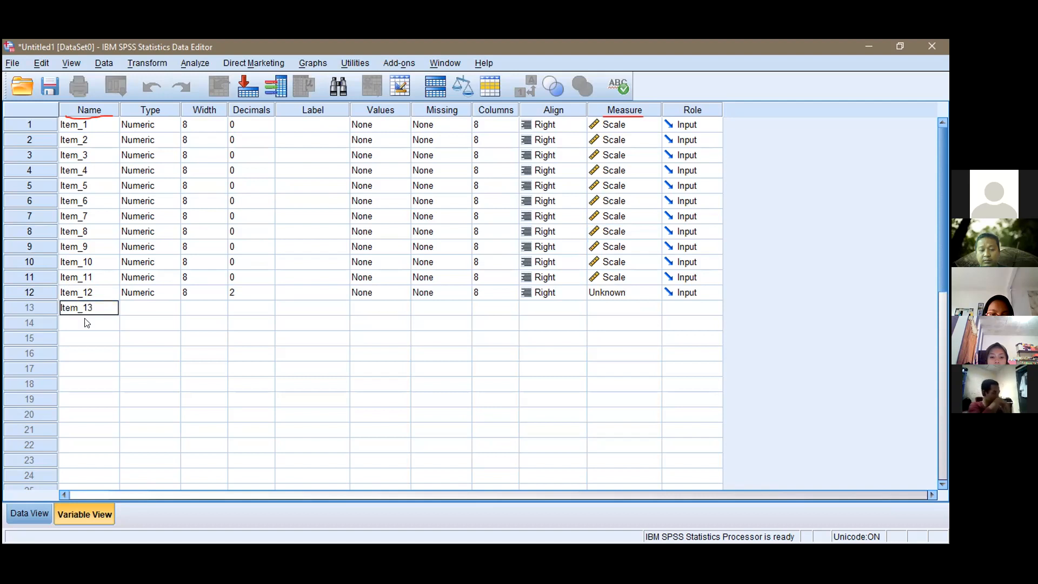
{"action": "left_click", "coordinate": [86, 317]}
{"action": "left_click", "coordinate": [85, 318]}
{"action": "type", "text": "Item"}
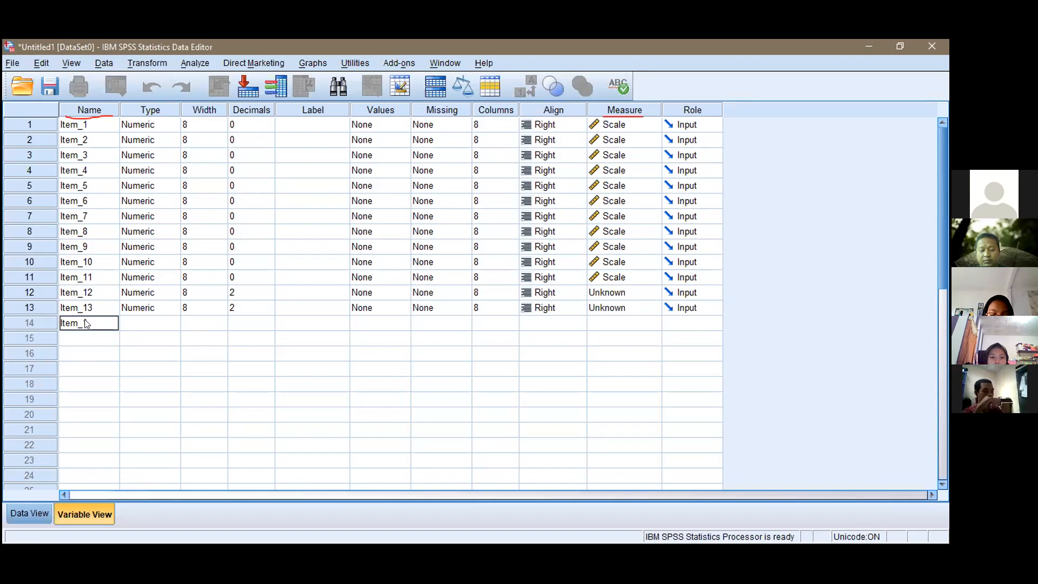
{"action": "type", "text": "_14"}
{"action": "key", "text": "Return"}
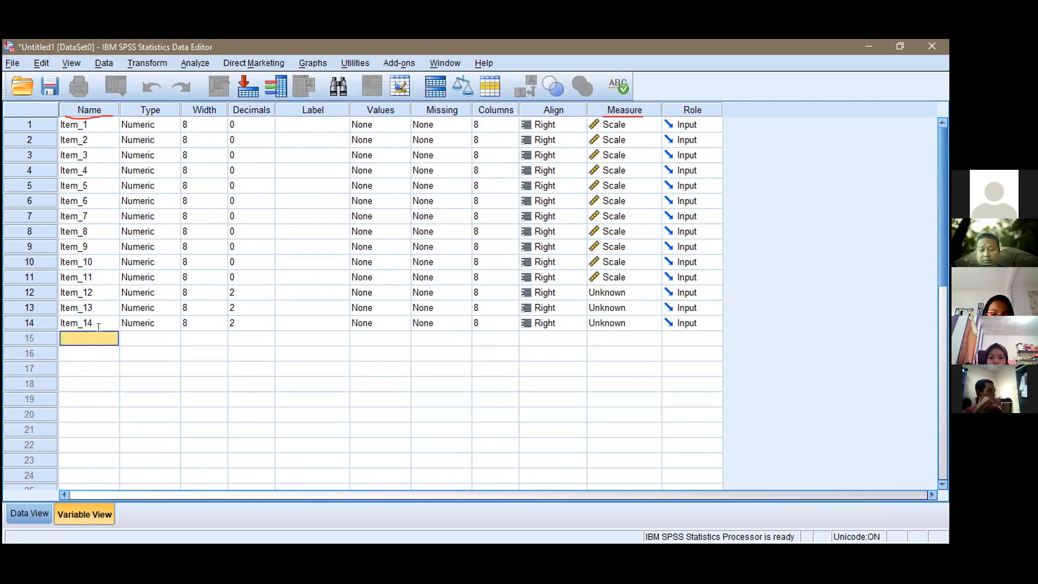
- Define the fifteenth, sixteenth and seventeenth variables with the names Item_15, Item_16 and Item_17
{"action": "type", "text": "Item_15"}
{"action": "key", "text": "Return"}
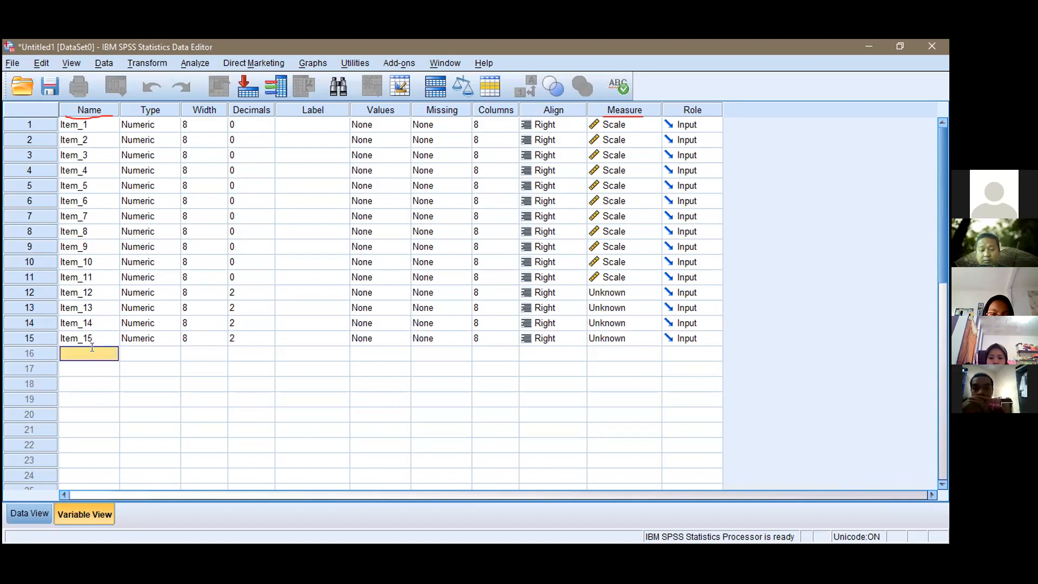
{"action": "left_click", "coordinate": [92, 350]}
{"action": "type", "text": "Item_16"}
{"action": "key", "text": "Return"}
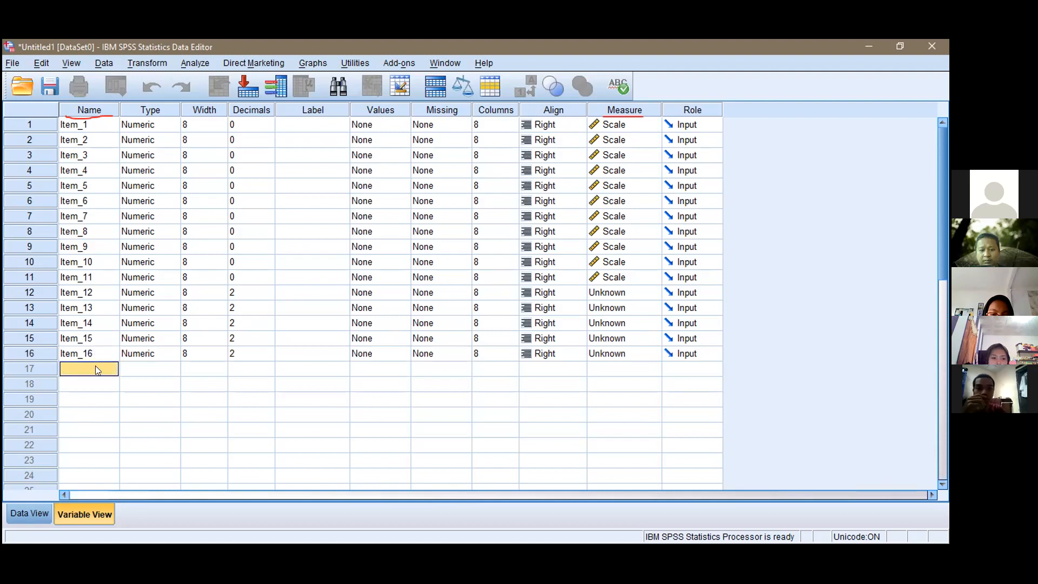
{"action": "type", "text": "i"}
{"action": "key", "text": "BackSpace"}
{"action": "type", "text": "Item_"}
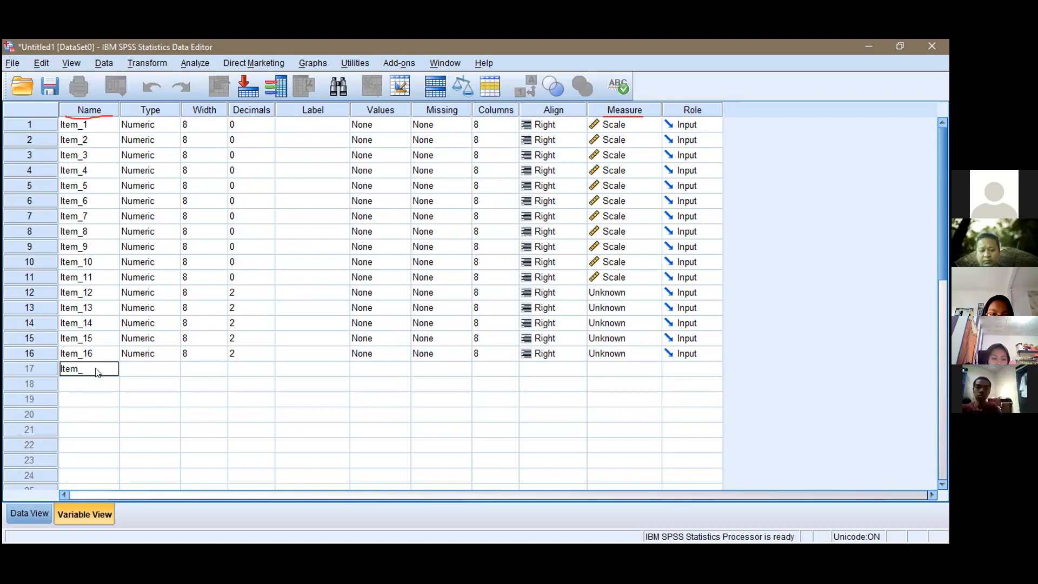
{"action": "type", "text": "17"}
{"action": "key", "text": "Return"}
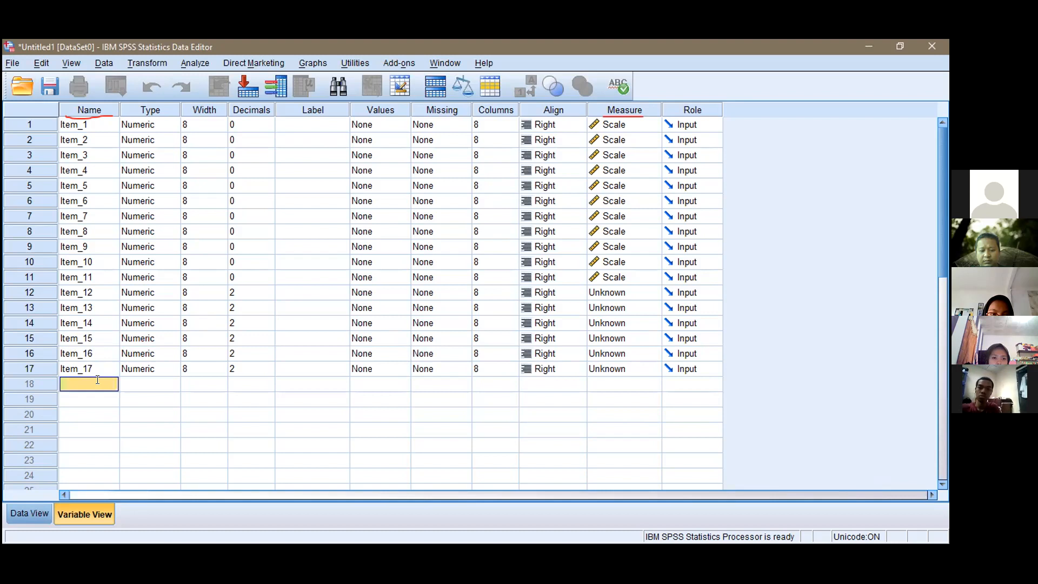
- Define the eighteenth, nineteenth and twentieth variables with the names Item_18, Item_19 and Item_20
{"action": "type", "text": "Item_18"}
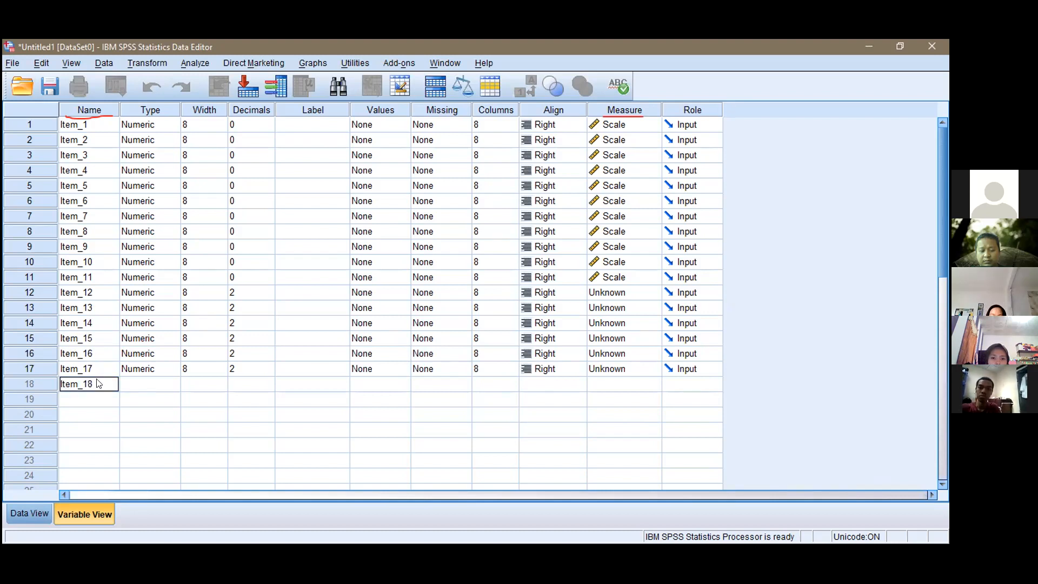
{"action": "key", "text": "Return"}
{"action": "type", "text": "Item"}
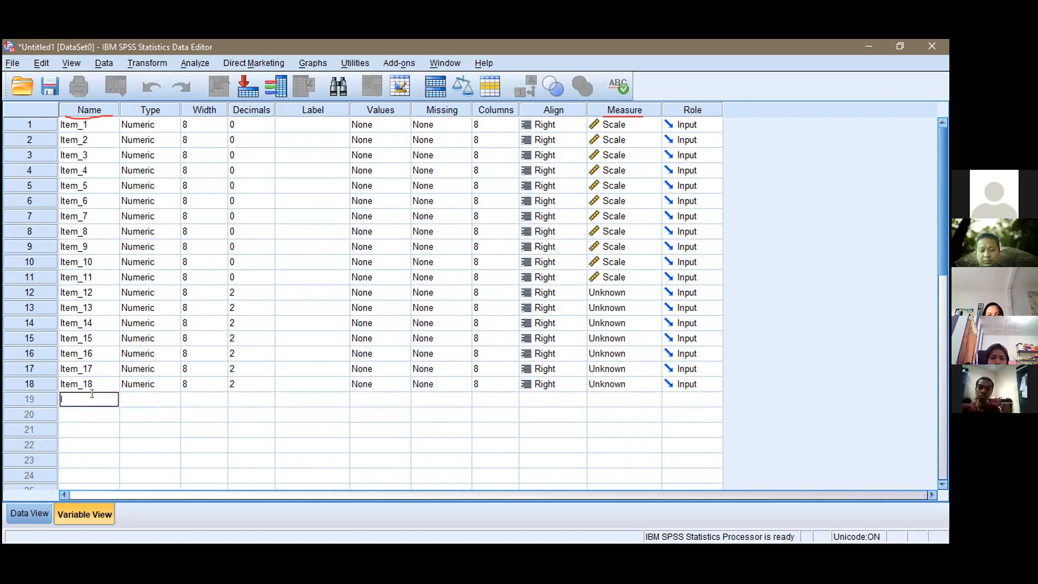
{"action": "type", "text": "_19"}
{"action": "key", "text": "Return"}
{"action": "left_click", "coordinate": [97, 415]}
{"action": "type", "text": "Item"}
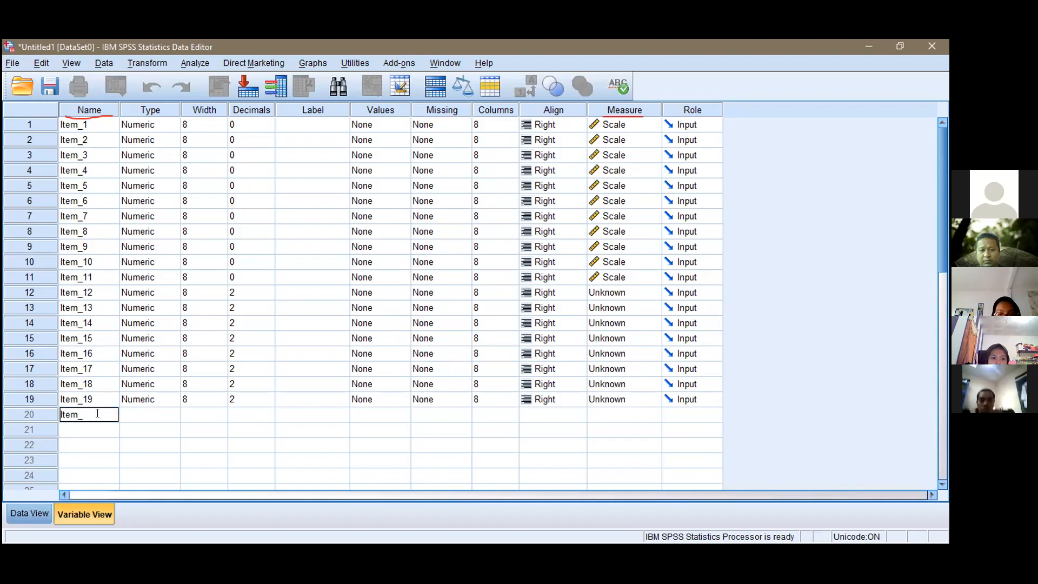
{"action": "type", "text": "_20"}
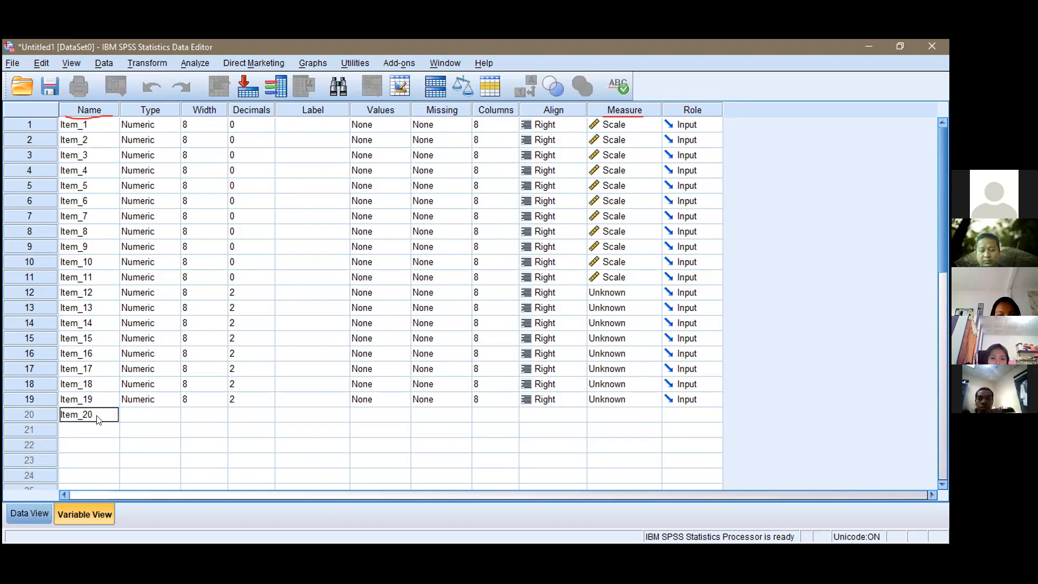
{"action": "key", "text": "Return"}
- Define the twenty-first, twenty-second and twenty-third variables with the names Item_21, Item_22 and Item_23
{"action": "type", "text": "Item"}
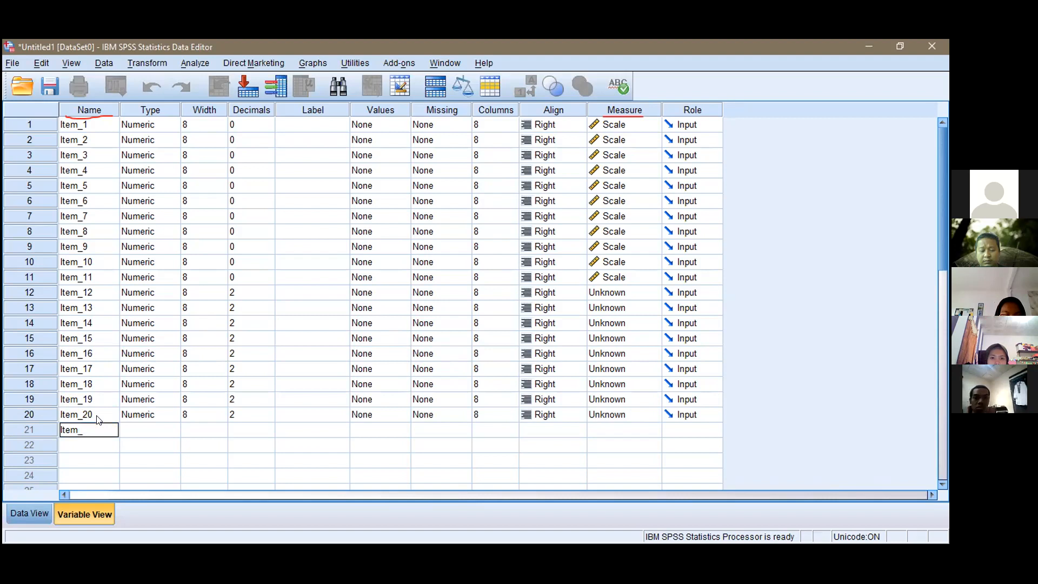
{"action": "type", "text": "_21"}
{"action": "key", "text": "Return"}
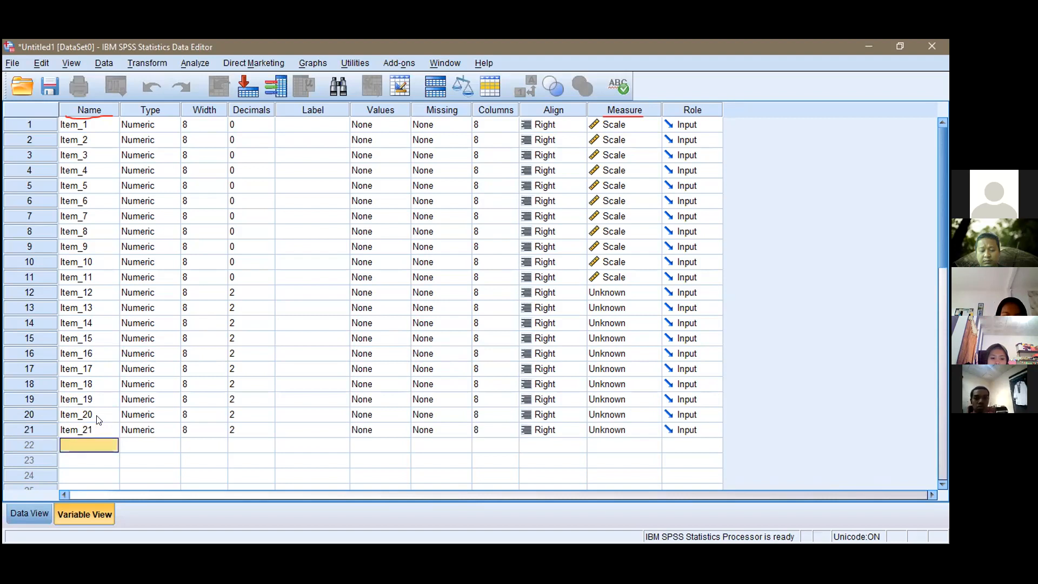
{"action": "type", "text": "Ite"}
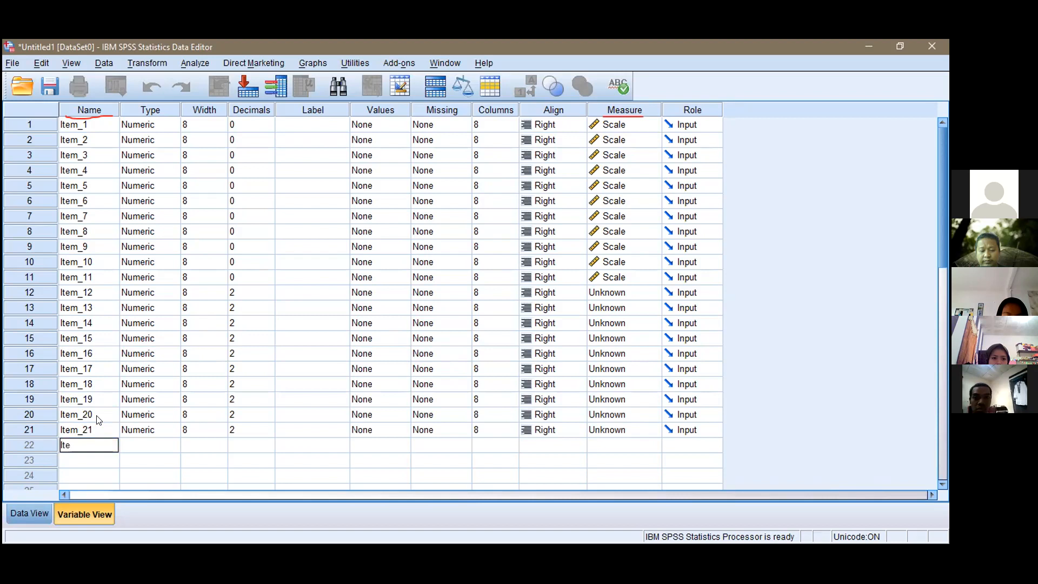
{"action": "type", "text": "m_22"}
{"action": "key", "text": "Return"}
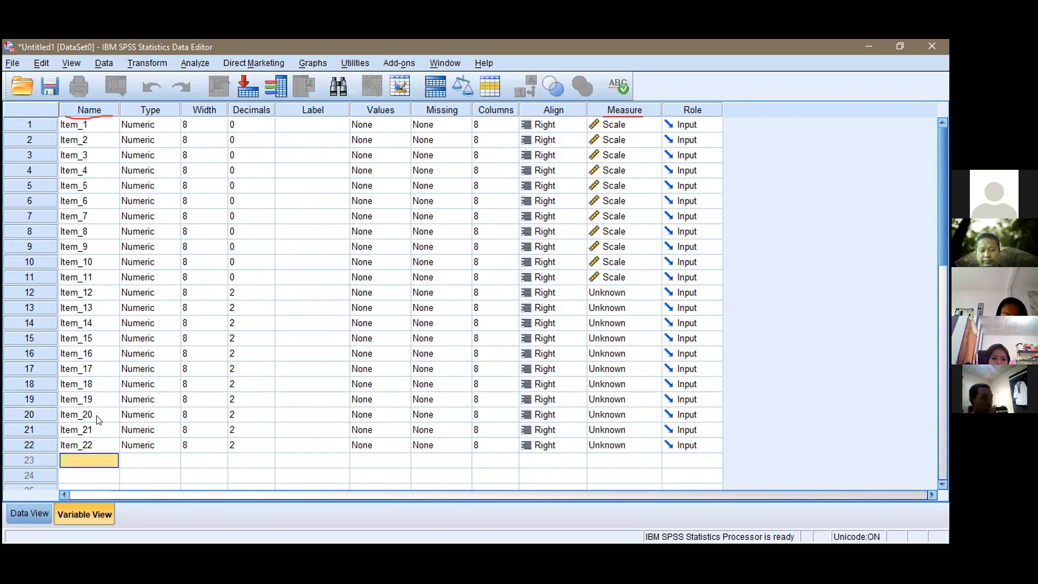
{"action": "type", "text": "Item"}
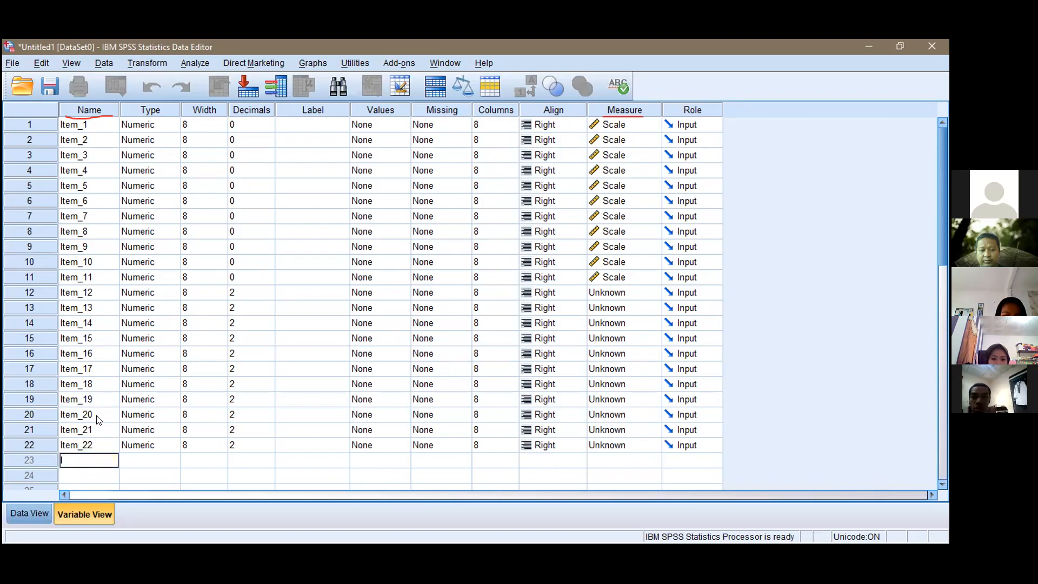
{"action": "type", "text": "_23"}
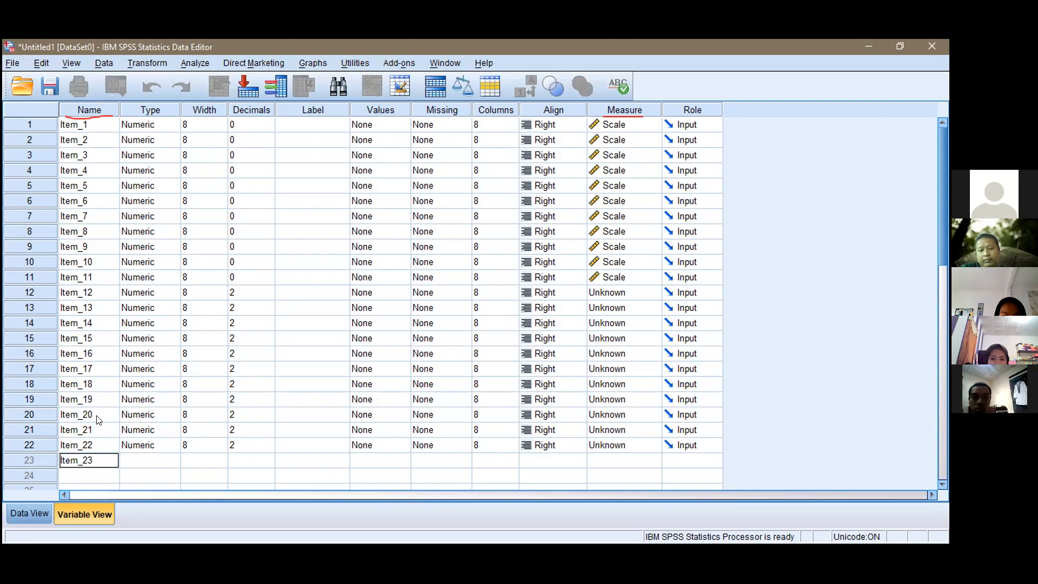
{"action": "key", "text": "Return"}
- Define the twenty-fourth and twenty-fifth variables with the names Item_24 and Item_25
{"action": "type", "text": "It"}
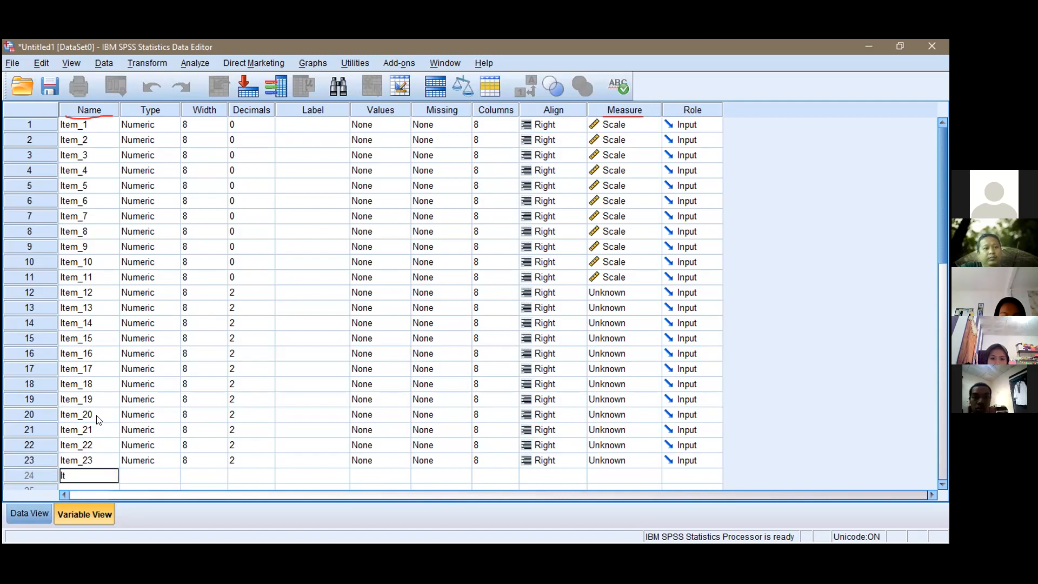
{"action": "type", "text": "em"}
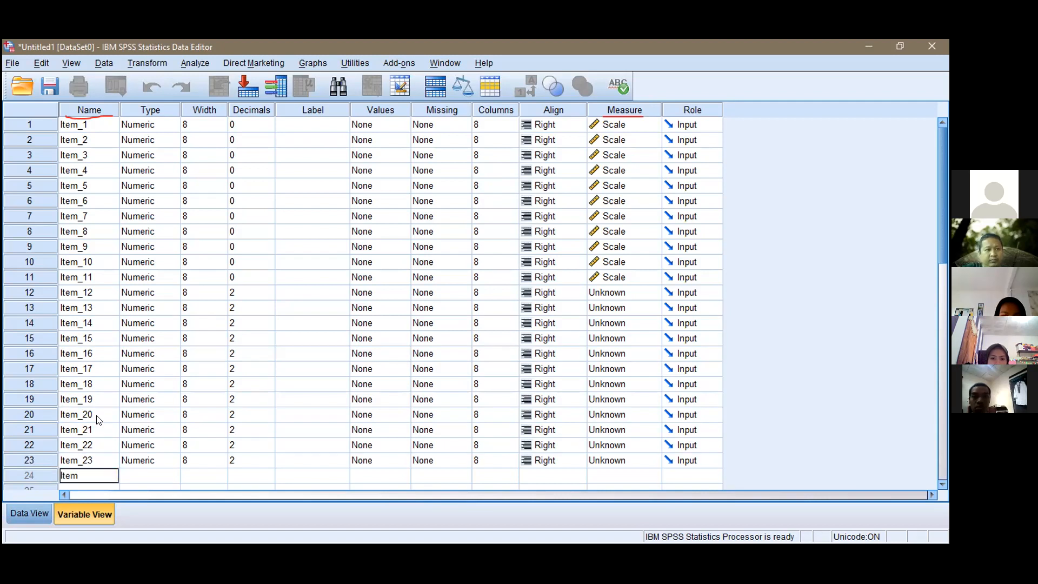
{"action": "type", "text": "_24"}
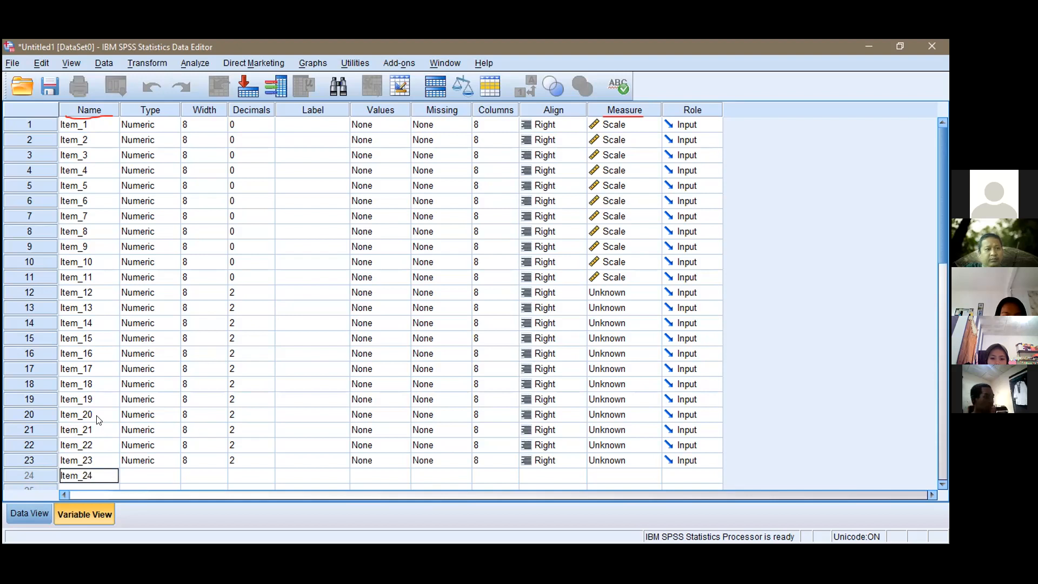
{"action": "key", "text": "Return"}
{"action": "type", "text": "Item"}
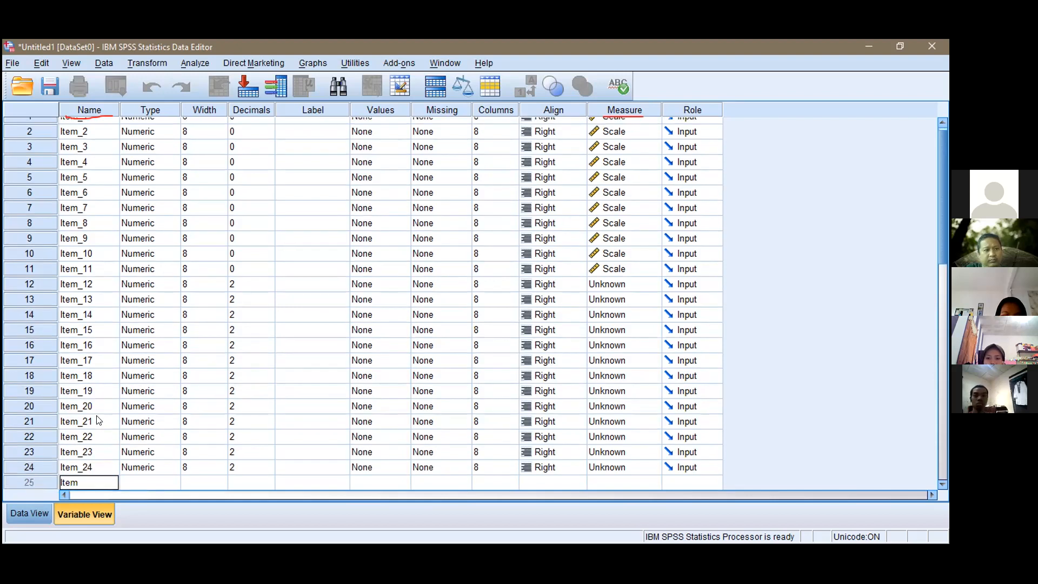
{"action": "type", "text": "_25"}
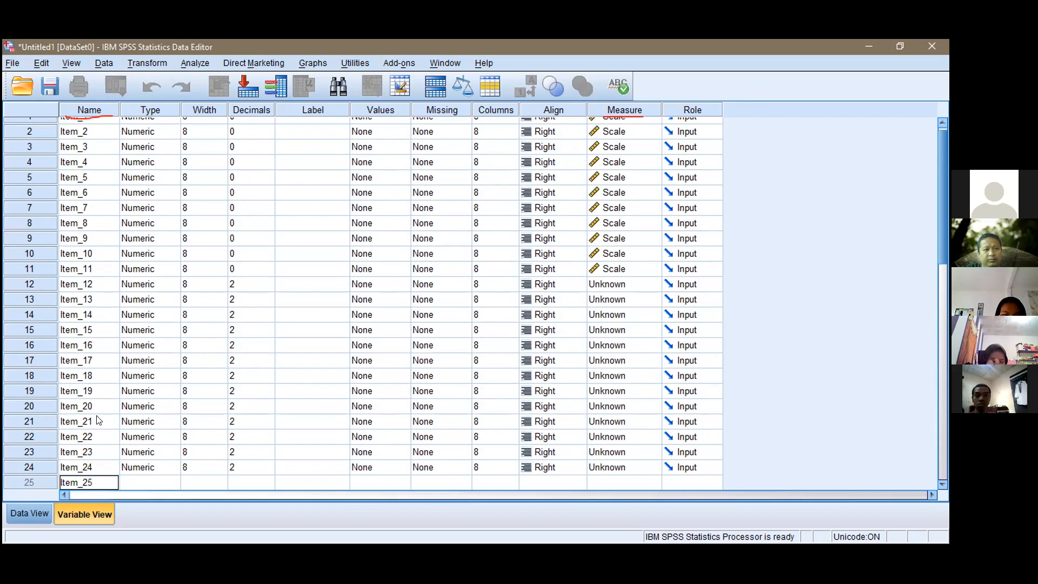
{"action": "key", "text": "Return"}
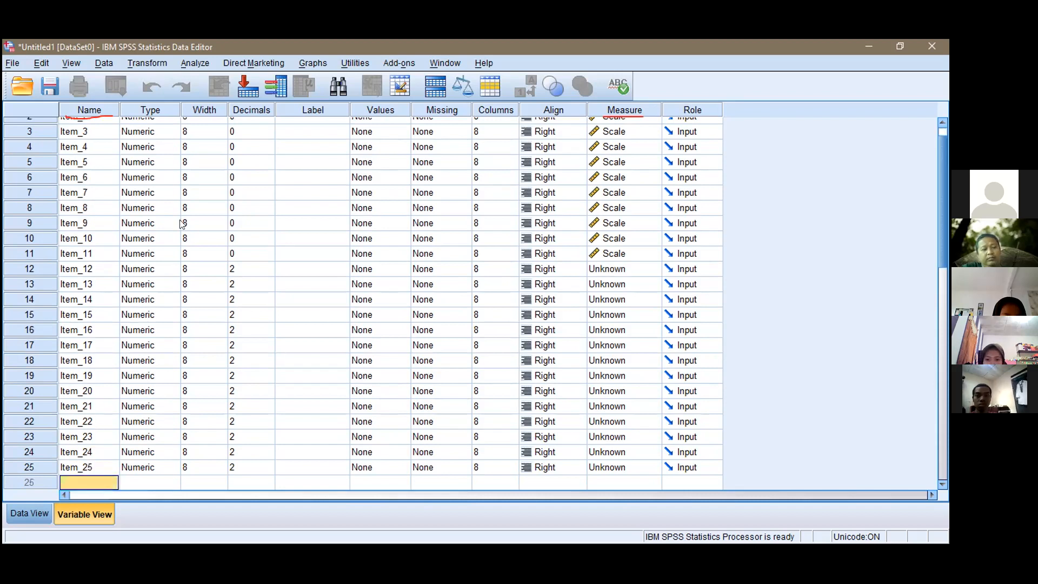
- Set the decimals of the variables Item_12, Item_13, Item_14 and Item_15 to 0
{"action": "left_click", "coordinate": [245, 269]}
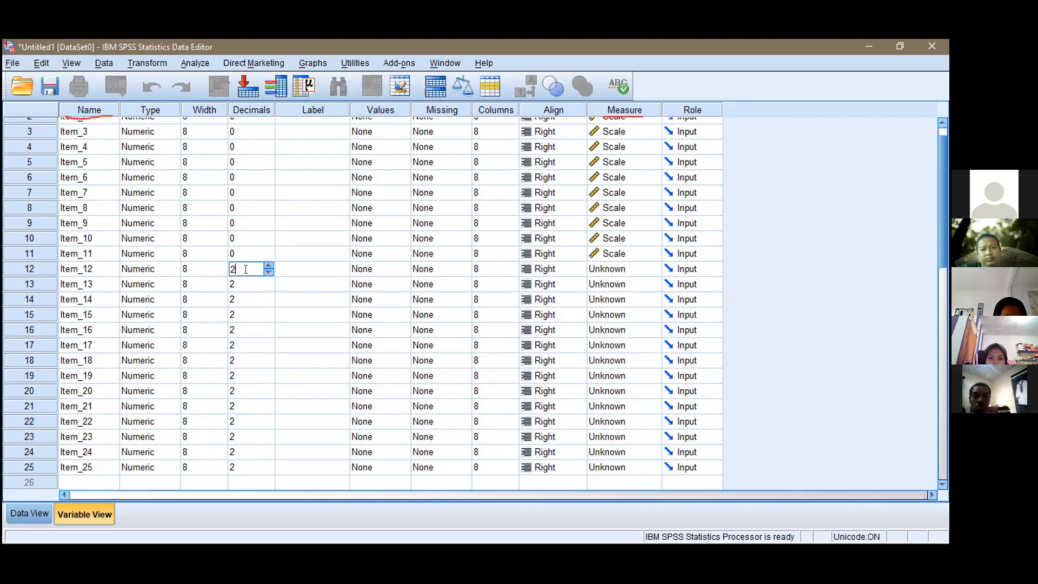
{"action": "type", "text": "0"}
{"action": "left_click", "coordinate": [247, 282]}
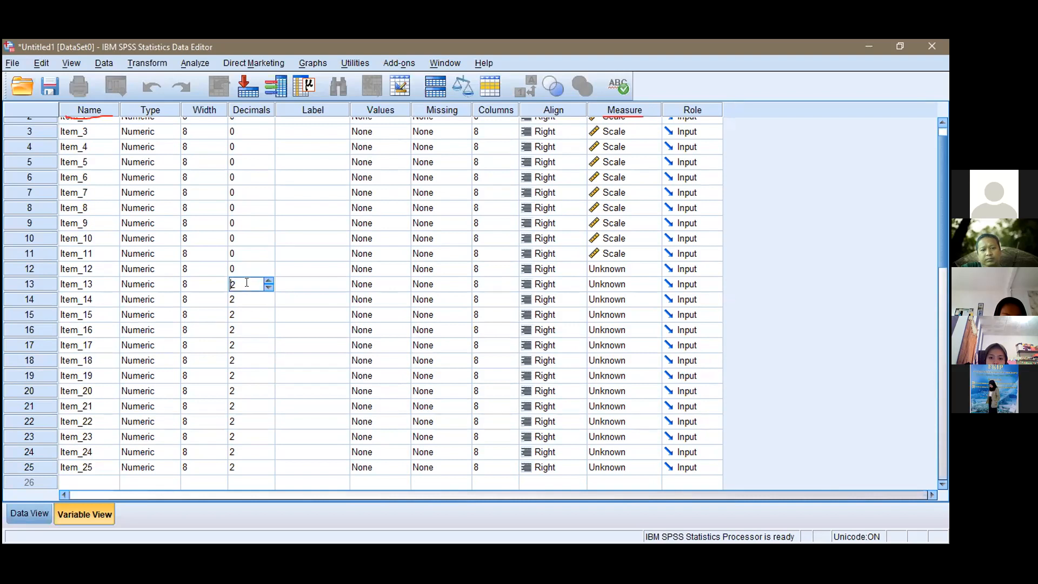
{"action": "type", "text": "0"}
{"action": "left_click", "coordinate": [247, 296]}
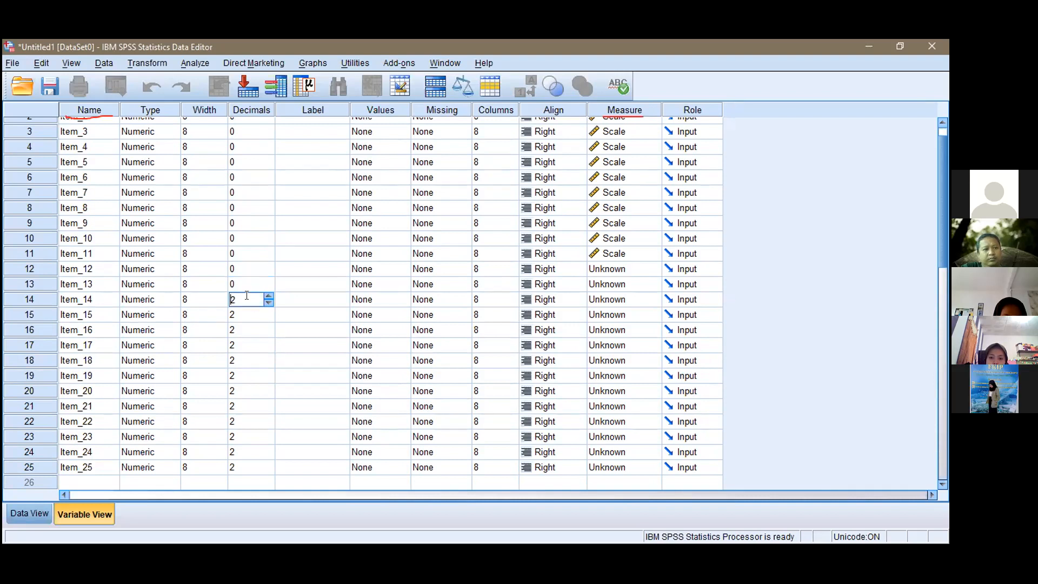
{"action": "type", "text": "0"}
{"action": "left_click", "coordinate": [247, 313]}
{"action": "type", "text": "0"}
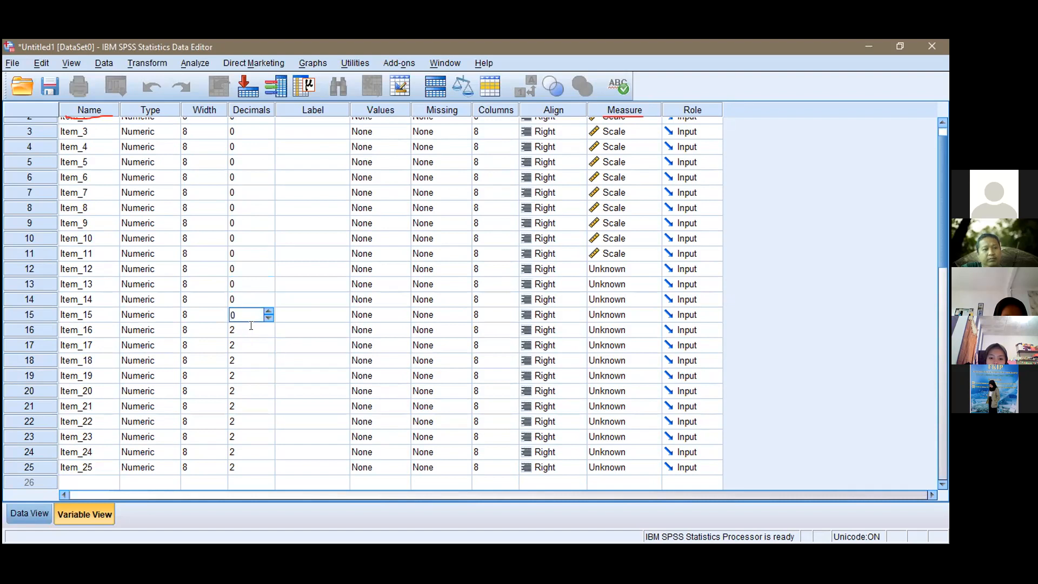
- Set the decimals of the variables Item_16, Item_17 and Item_18 to 0
{"action": "left_click", "coordinate": [251, 326]}
{"action": "type", "text": "0"}
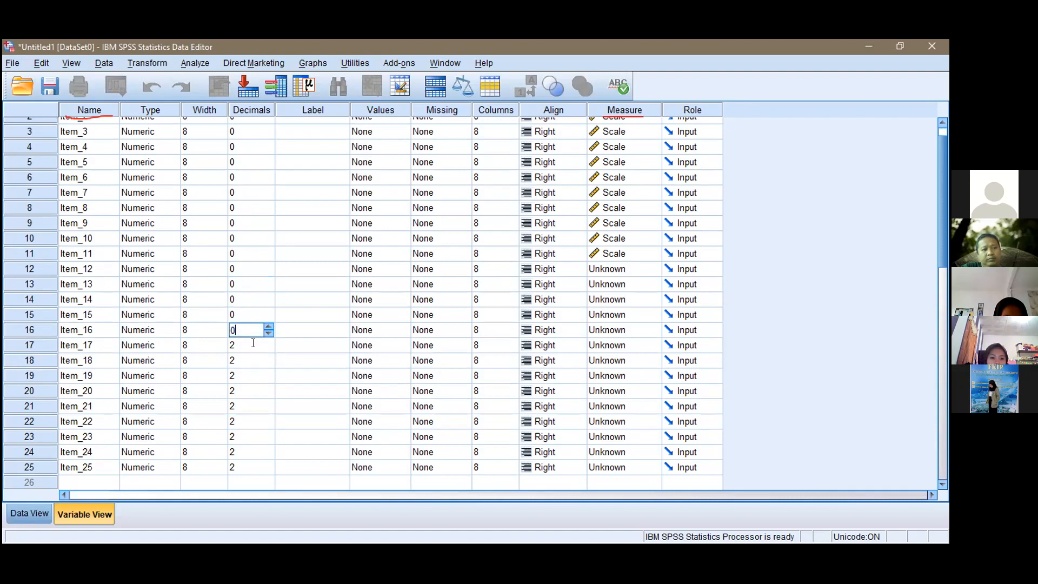
{"action": "left_click", "coordinate": [253, 343]}
{"action": "type", "text": "0"}
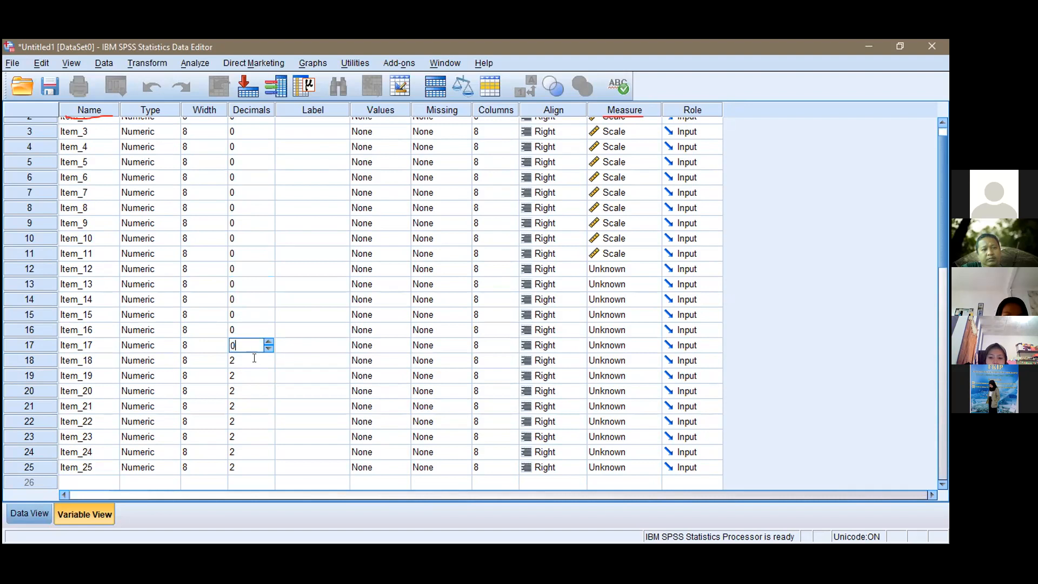
{"action": "left_click", "coordinate": [254, 358]}
{"action": "key", "text": "BackSpace"}
{"action": "key", "text": "Return"}
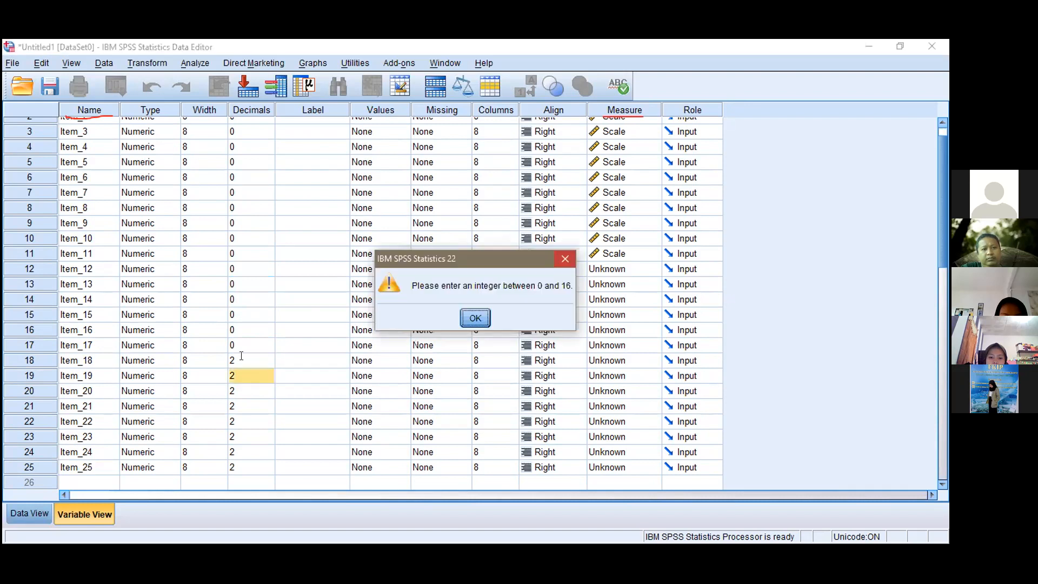
{"action": "key", "text": "Return"}
{"action": "type", "text": "0"}
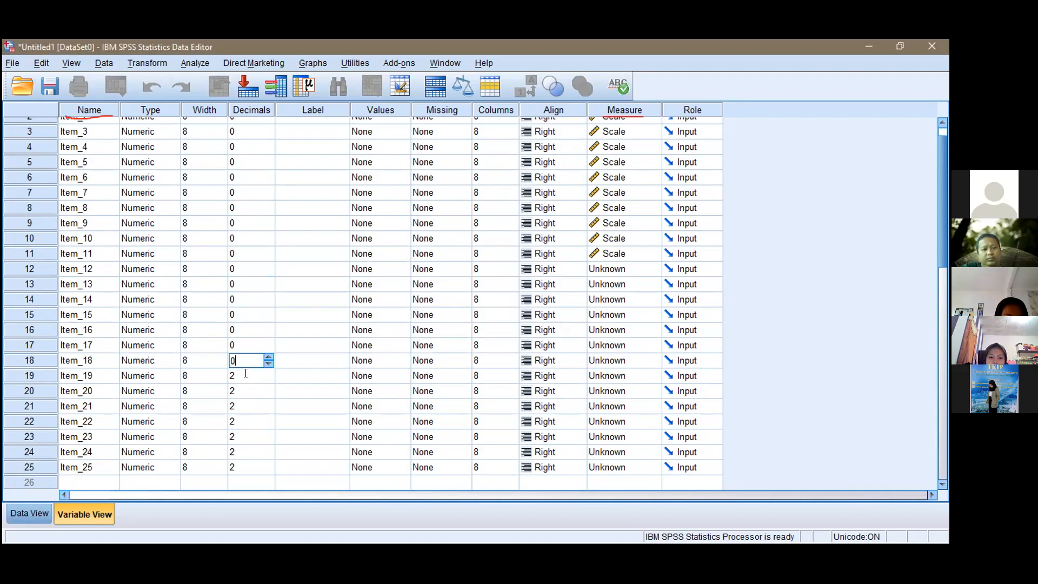
{"action": "key", "text": "Return"}
- Set the decimals of the variables Item_19, Item_20, Item_21 and Item_22 to 0
{"action": "type", "text": "0"}
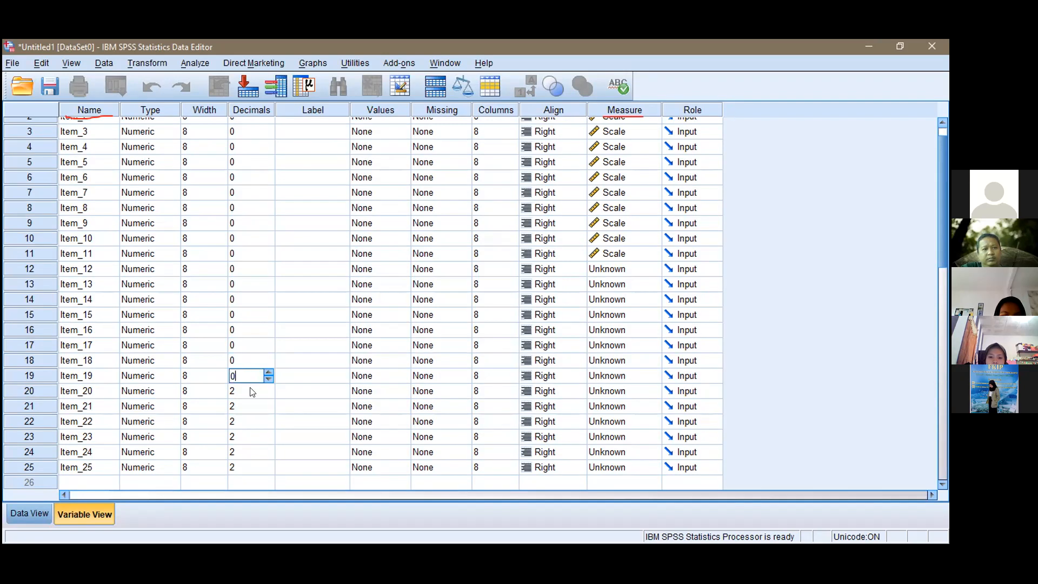
{"action": "key", "text": "Return"}
{"action": "type", "text": "0"}
{"action": "key", "text": "Return"}
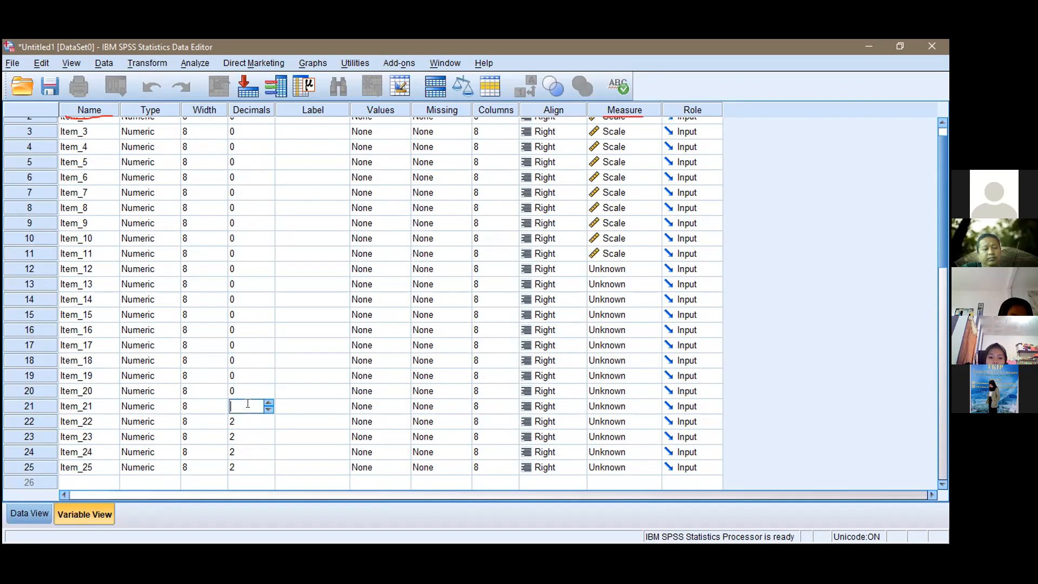
{"action": "type", "text": "0"}
{"action": "key", "text": "Return"}
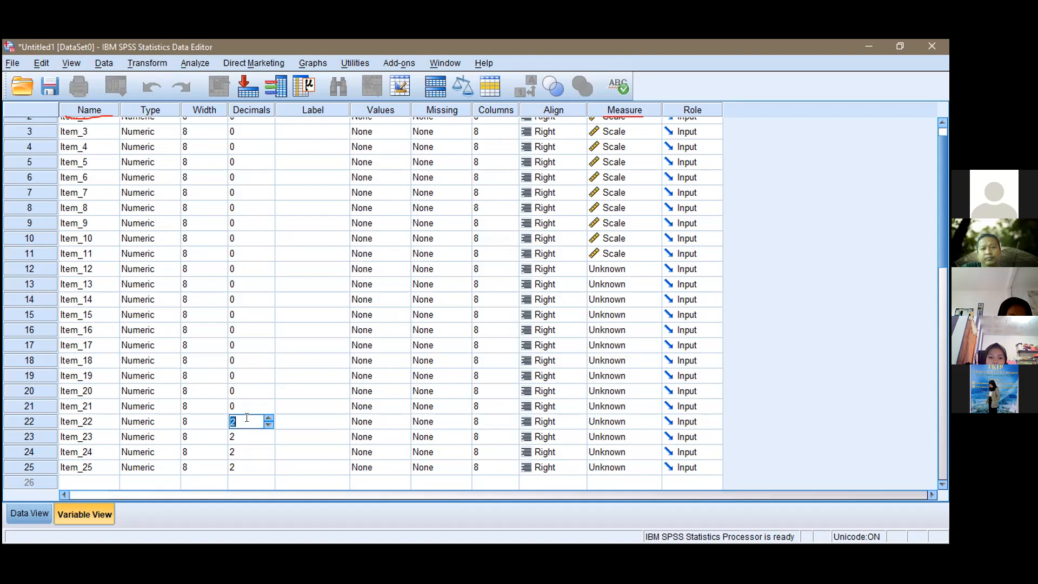
{"action": "key", "text": "BackSpace"}
{"action": "type", "text": "0"}
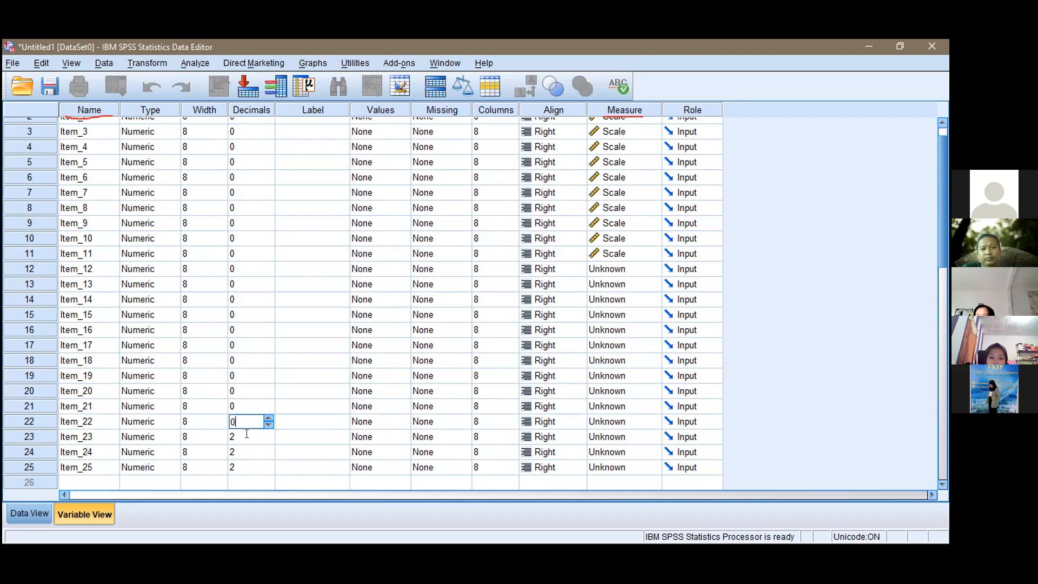
{"action": "key", "text": "Return"}
- Set the decimals of the variables Item_23, Item_24 and Item_25 to 0
{"action": "type", "text": "0"}
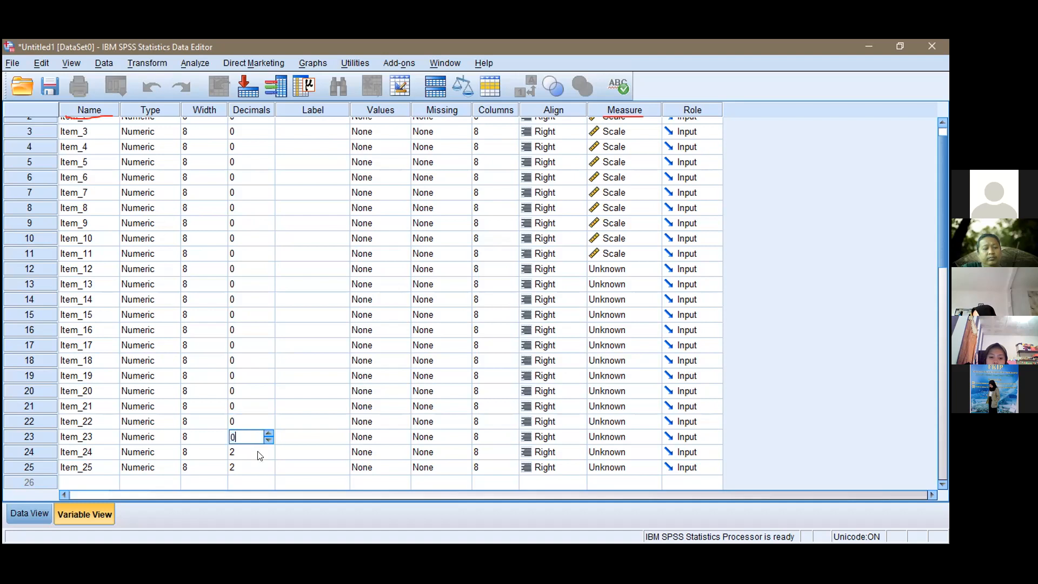
{"action": "key", "text": "Return"}
{"action": "key", "text": "BackSpace"}
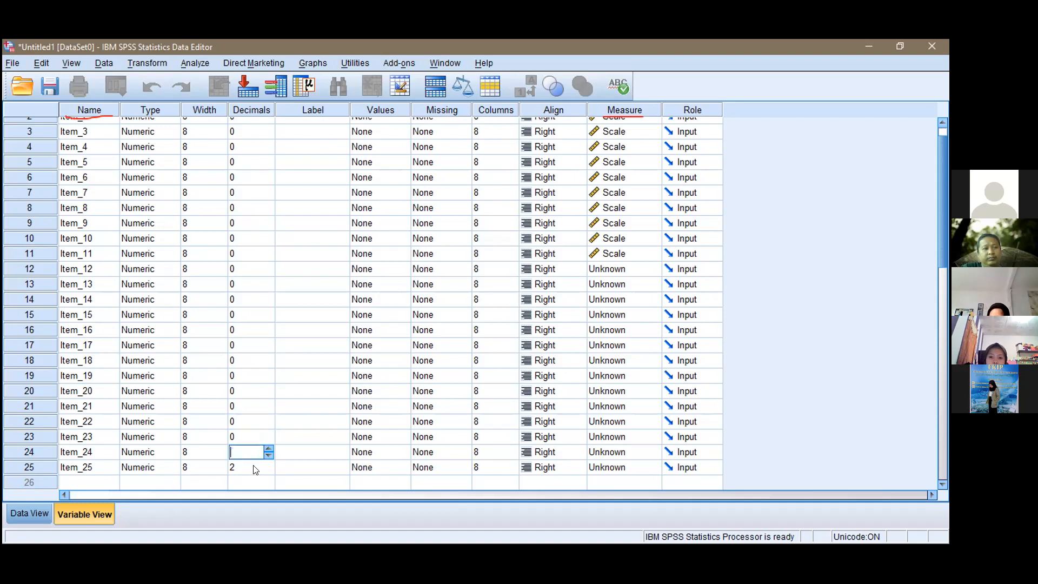
{"action": "type", "text": "0"}
{"action": "key", "text": "Return"}
{"action": "key", "text": "BackSpace"}
{"action": "type", "text": "0"}
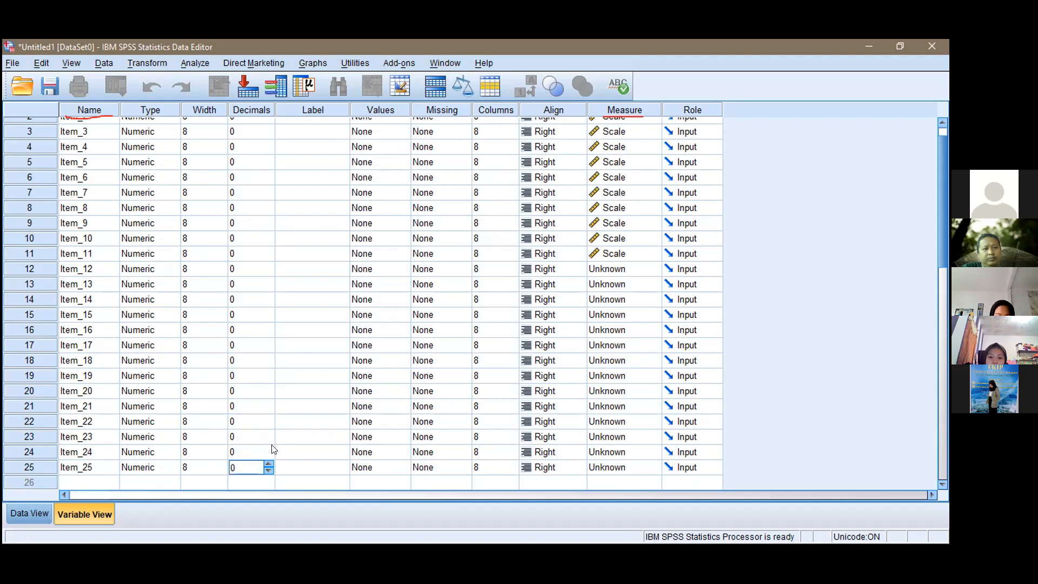
{"action": "key", "text": "Tab"}
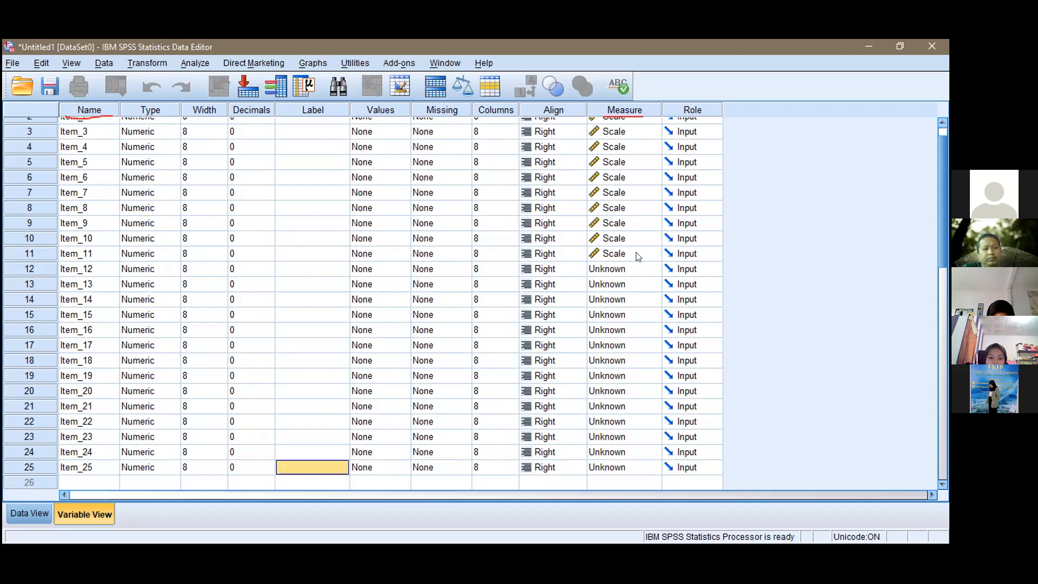
- Set the measurement level of the variables Item_12, Item_13, Item_14 and Item_15 to Scale
{"action": "left_click", "coordinate": [633, 268]}
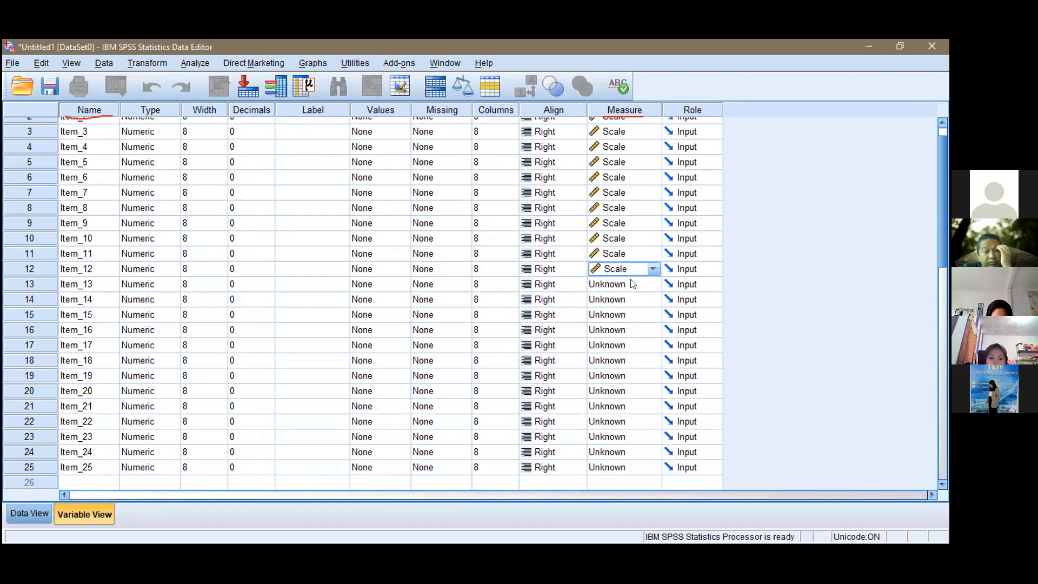
{"action": "left_click", "coordinate": [633, 283]}
{"action": "left_click", "coordinate": [637, 298]}
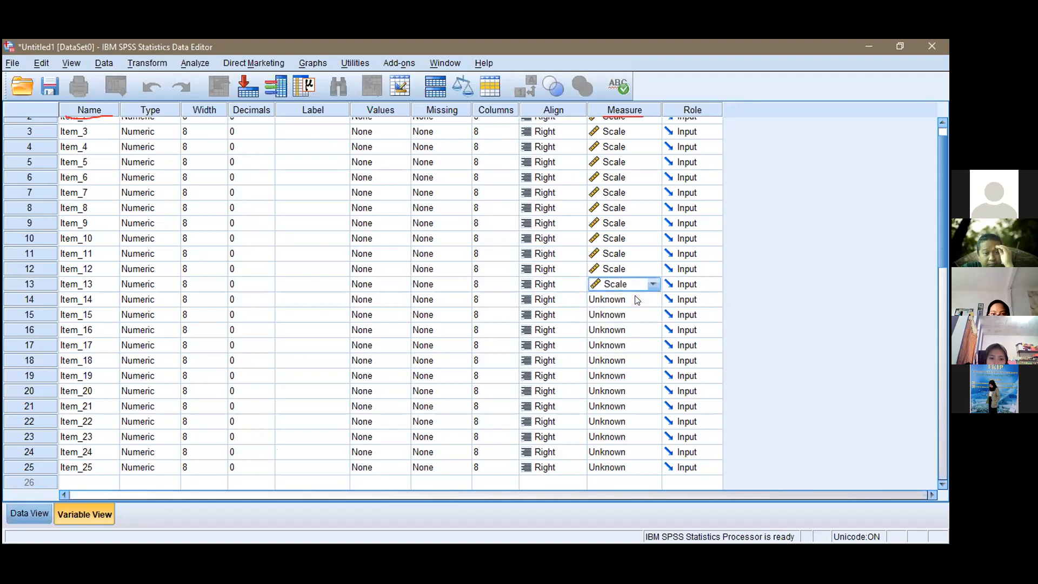
{"action": "left_click", "coordinate": [636, 299]}
{"action": "left_click", "coordinate": [640, 314]}
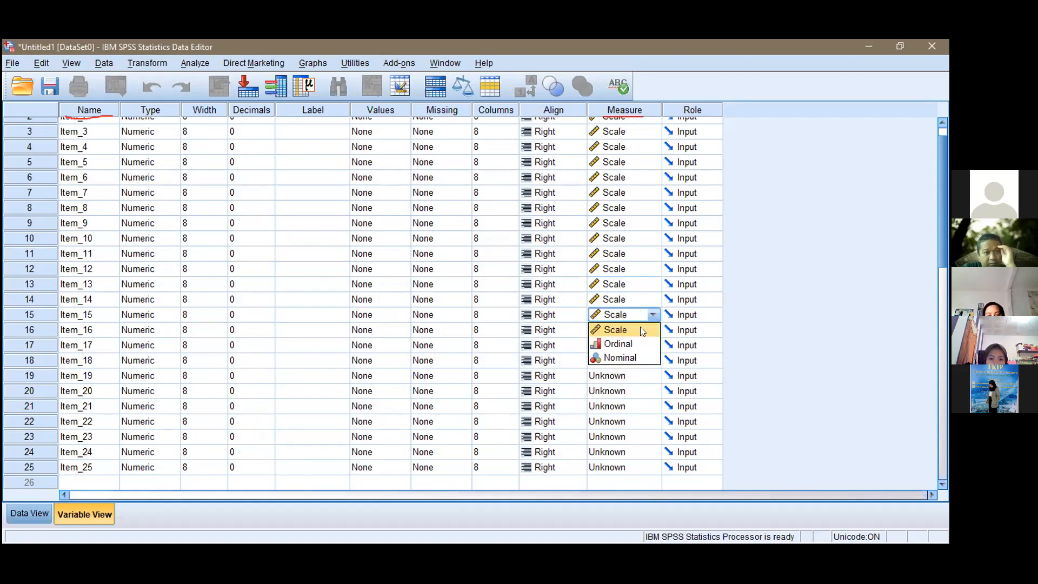
{"action": "left_click", "coordinate": [641, 328]}
- Set the measurement level of the variables Item_16, Item_17, Item_18 and Item_19 to Scale
{"action": "left_click", "coordinate": [642, 330]}
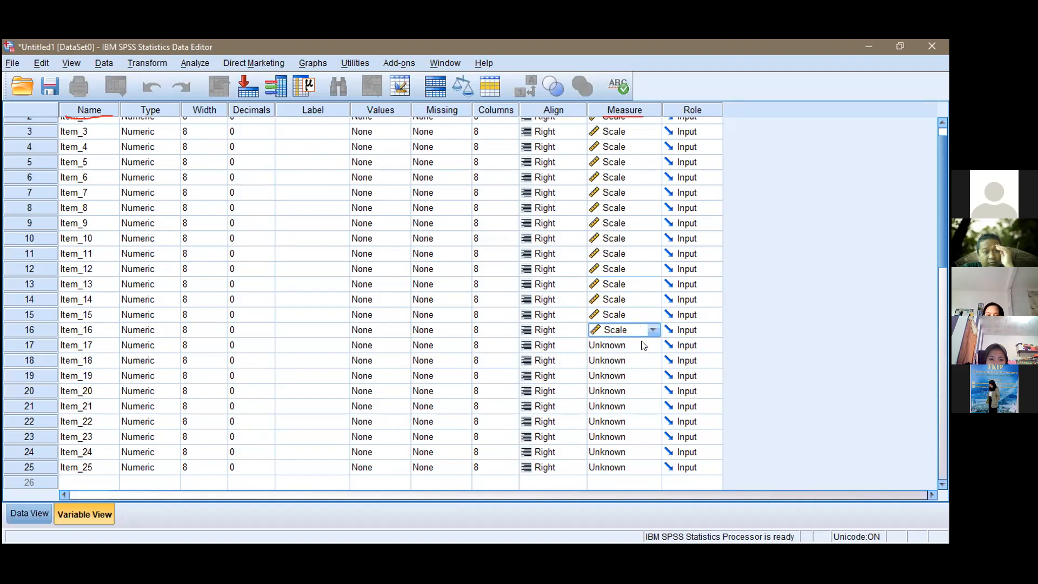
{"action": "left_click", "coordinate": [642, 341]}
{"action": "left_click", "coordinate": [645, 359]}
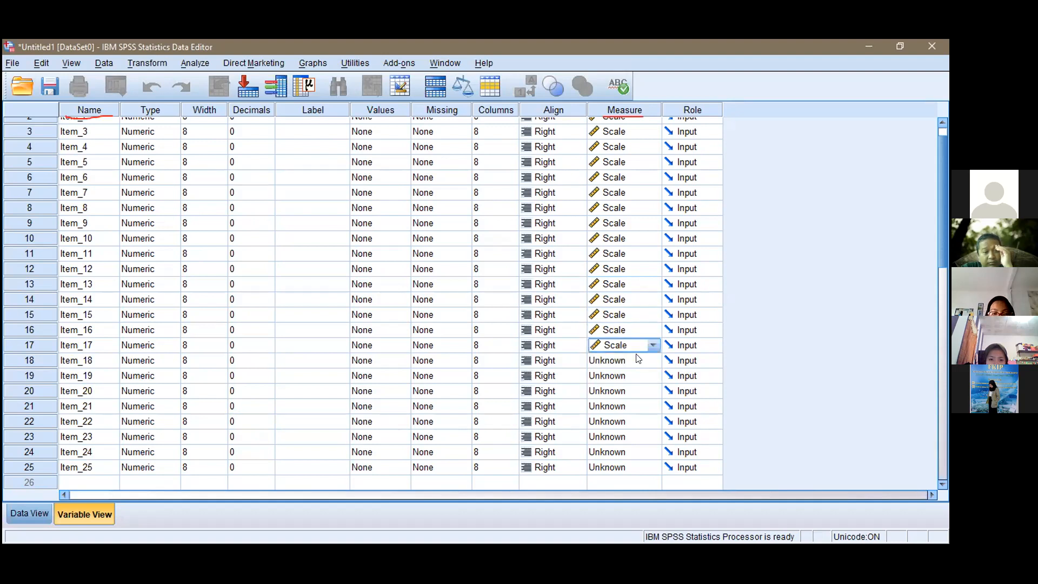
{"action": "left_click", "coordinate": [638, 359]}
{"action": "left_click", "coordinate": [639, 371]}
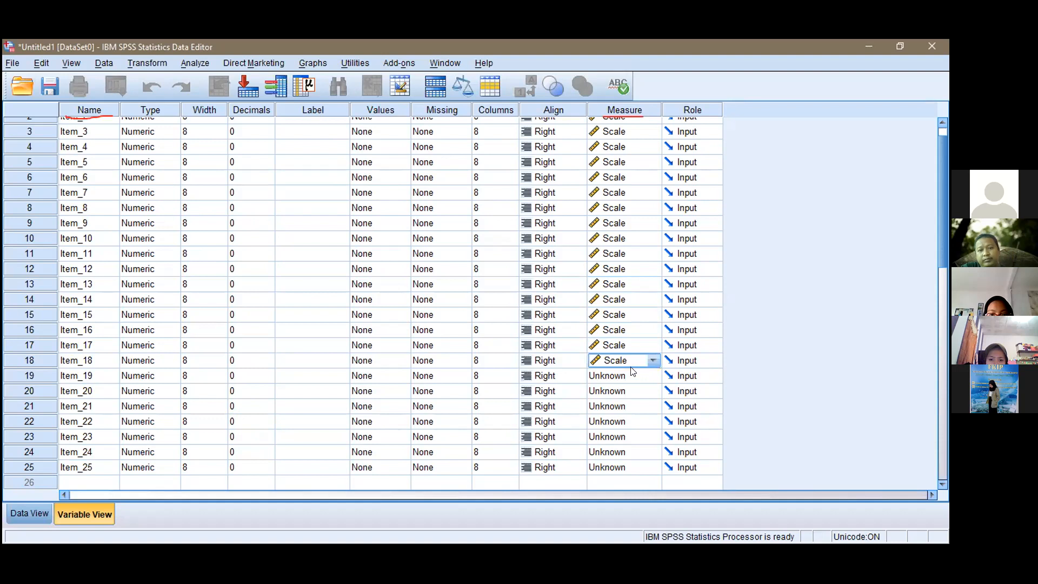
{"action": "left_click", "coordinate": [633, 376]}
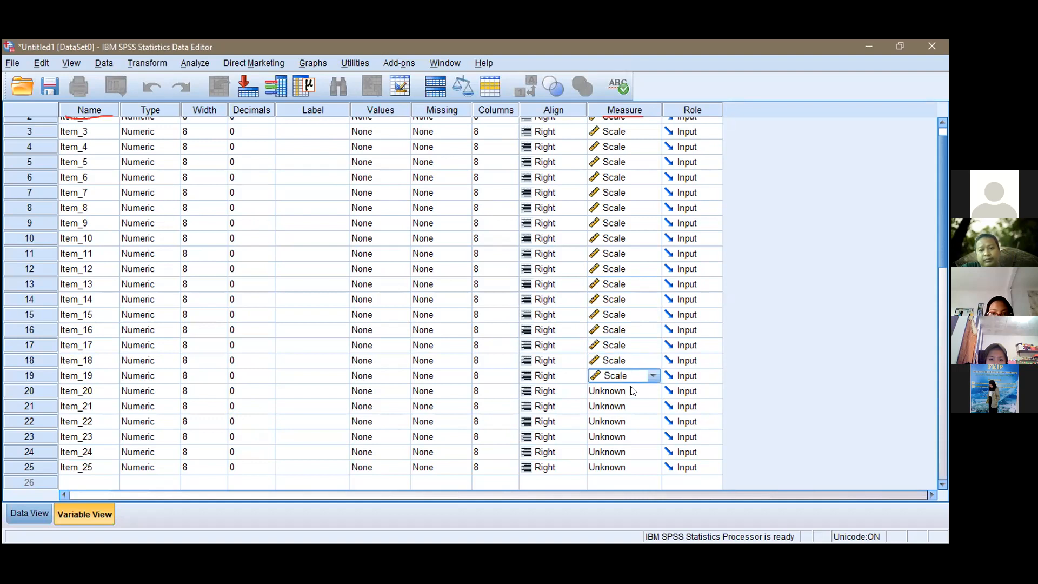
- Set the measurement level of the variables Item_20, Item_21 and Item_22 to Scale
{"action": "left_click", "coordinate": [632, 390]}
{"action": "left_click", "coordinate": [631, 402]}
{"action": "left_click", "coordinate": [630, 403]}
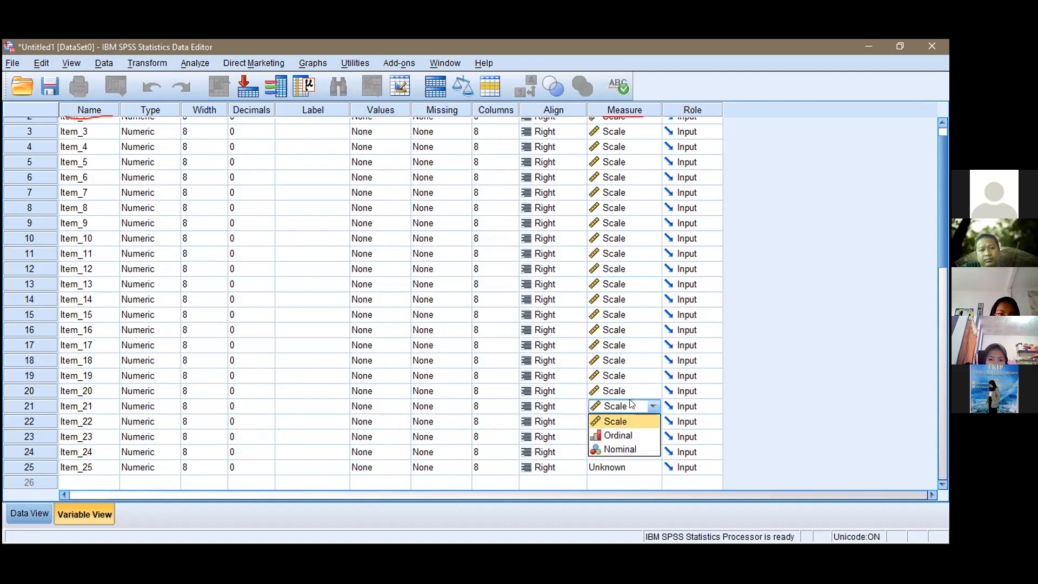
{"action": "left_click", "coordinate": [634, 418]}
{"action": "left_click", "coordinate": [631, 422]}
{"action": "left_click", "coordinate": [631, 421]}
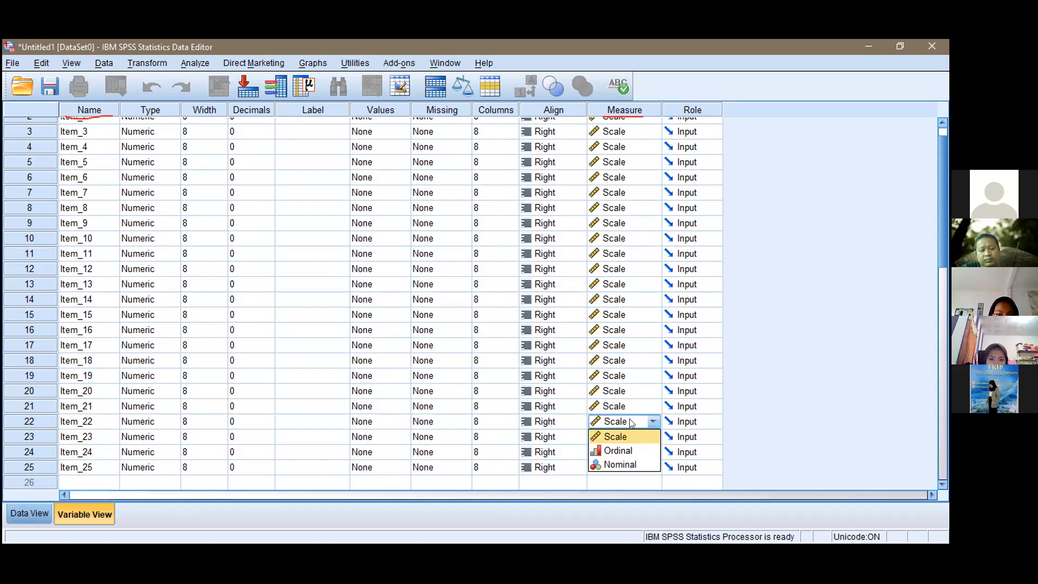
{"action": "left_click", "coordinate": [630, 436]}
- Set the measurement level of the variables Item_23, Item_24 and Item_25 to Scale
{"action": "left_click", "coordinate": [630, 436]}
{"action": "left_click", "coordinate": [629, 437]}
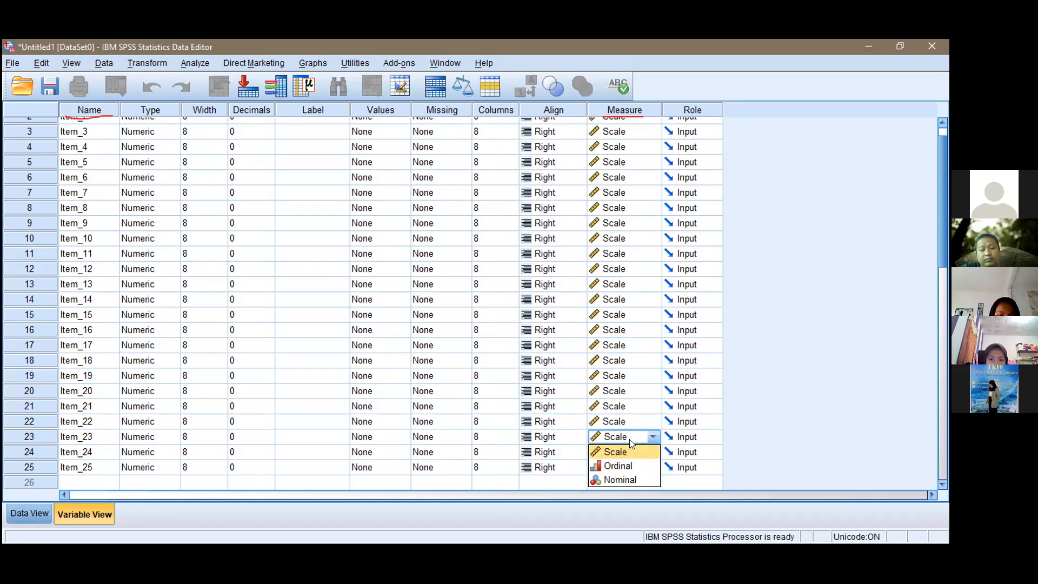
{"action": "left_click", "coordinate": [630, 450]}
{"action": "left_click", "coordinate": [628, 447]}
{"action": "left_click", "coordinate": [629, 448]}
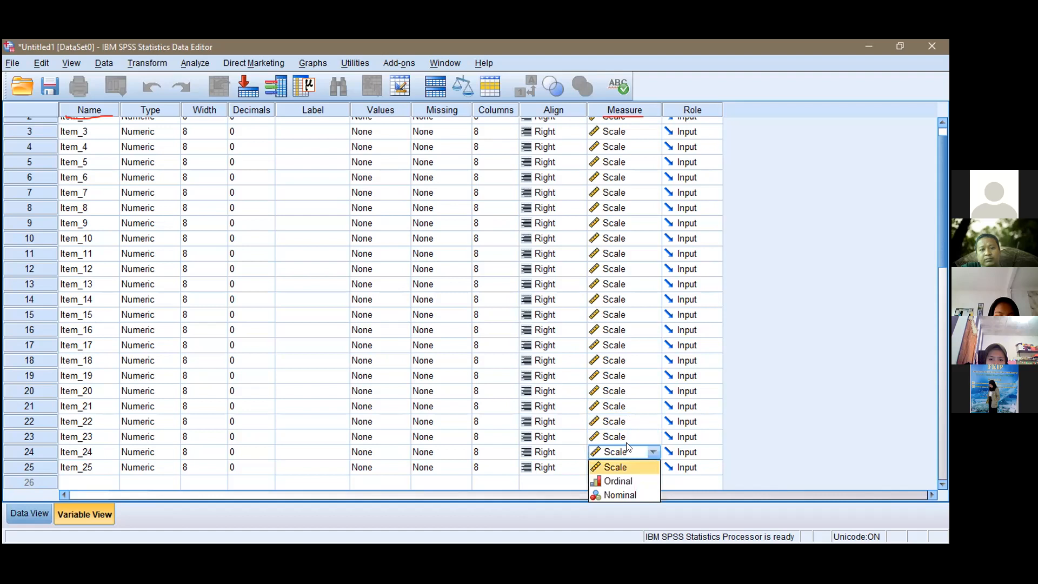
{"action": "left_click", "coordinate": [632, 461]}
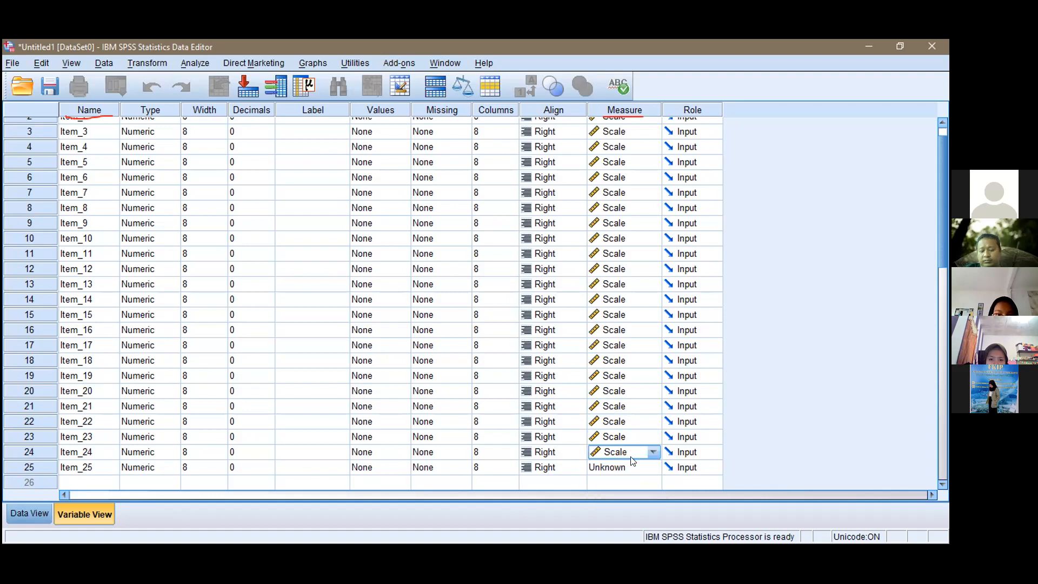
{"action": "left_click", "coordinate": [632, 466]}
{"action": "left_click", "coordinate": [632, 466]}
{"action": "left_click", "coordinate": [375, 322]}
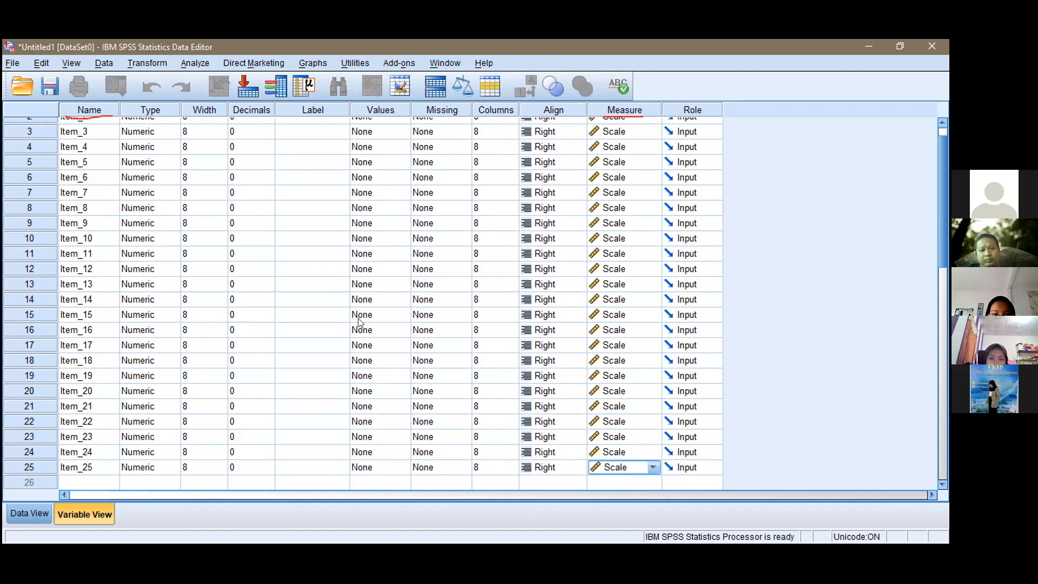
- Review the definitions of the variables Item_1 to Item_25, including their width, decimals and measurement level
{"action": "left_click", "coordinate": [418, 332]}
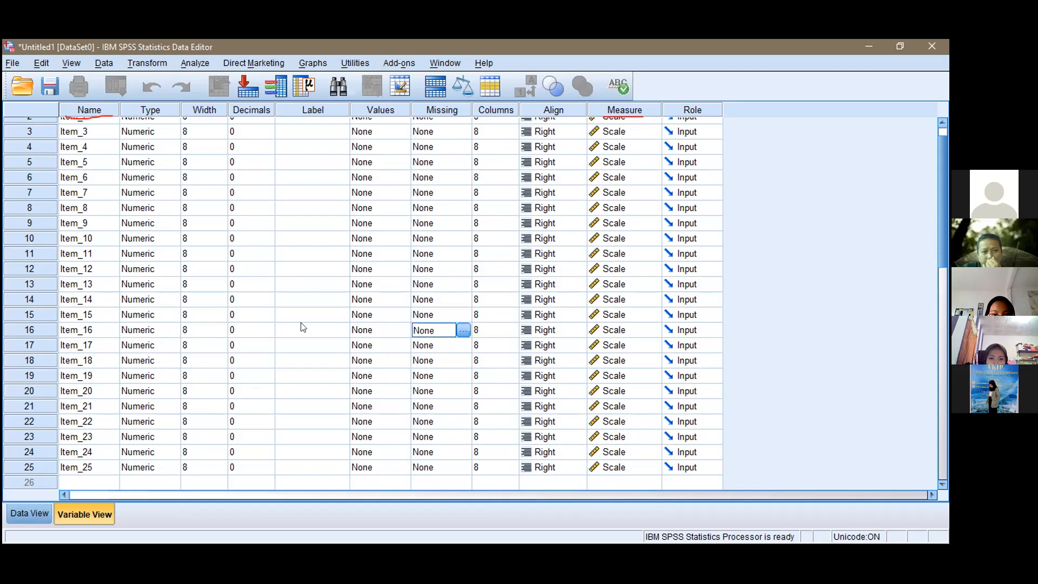
{"action": "left_click", "coordinate": [302, 327]}
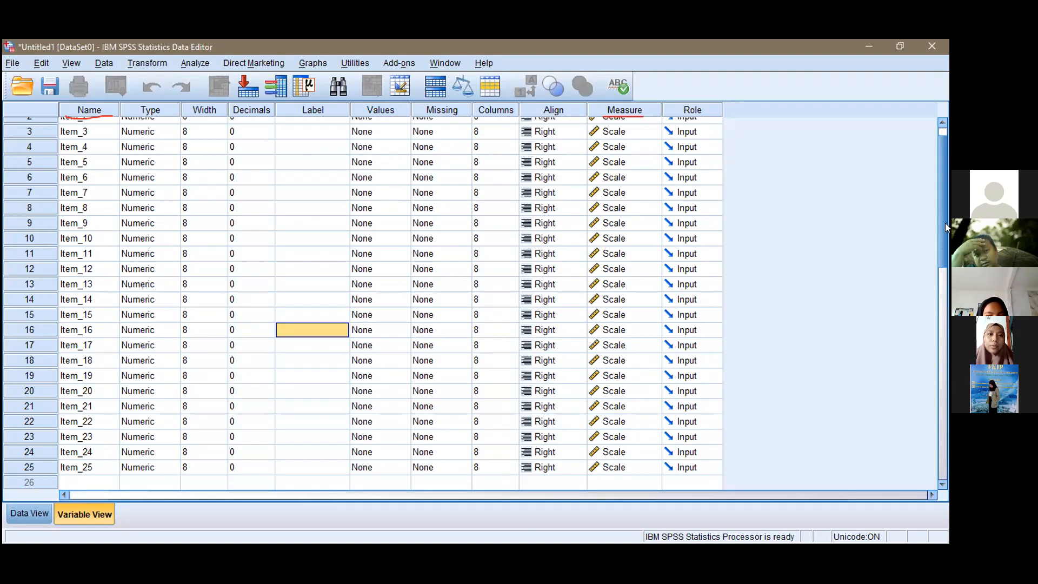
{"action": "scroll", "coordinate": [945, 205], "scroll_direction": "up", "scroll_amount": 1}
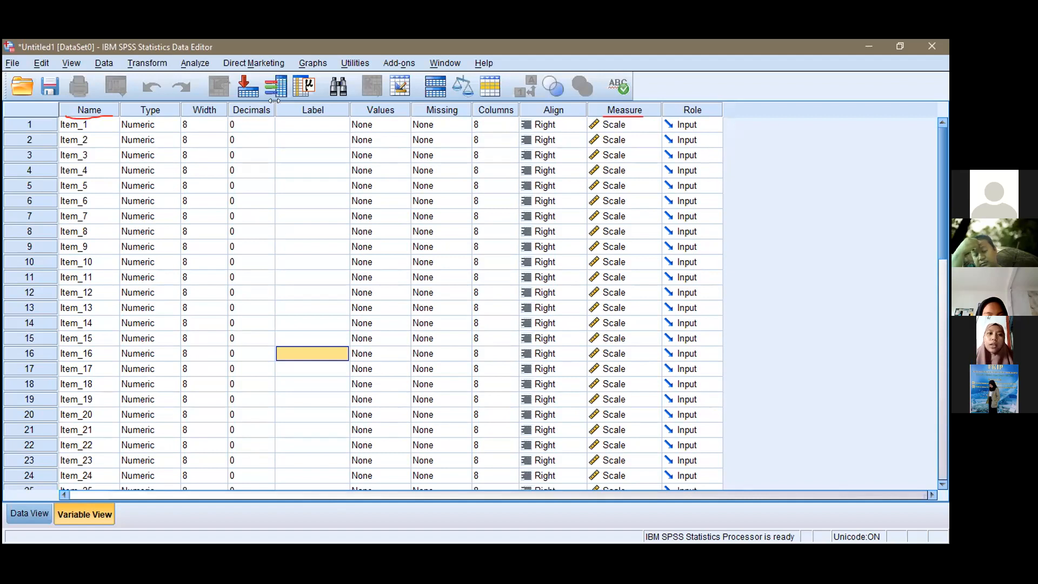
{"action": "left_click", "coordinate": [285, 125]}
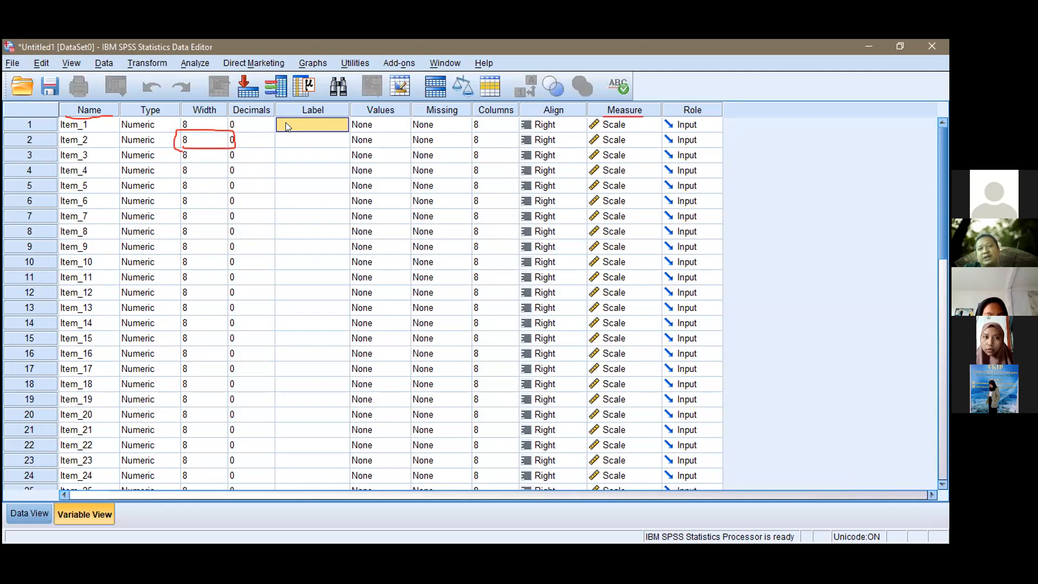
{"action": "left_click", "coordinate": [761, 121]}
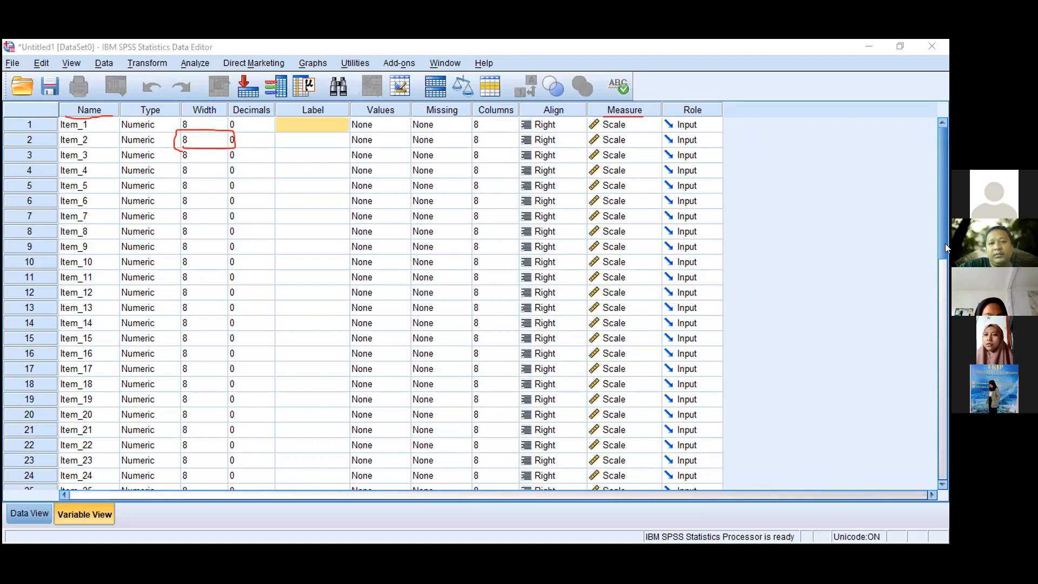
{"action": "left_click_drag", "start_coordinate": [940, 143], "coordinate": [938, 246]}
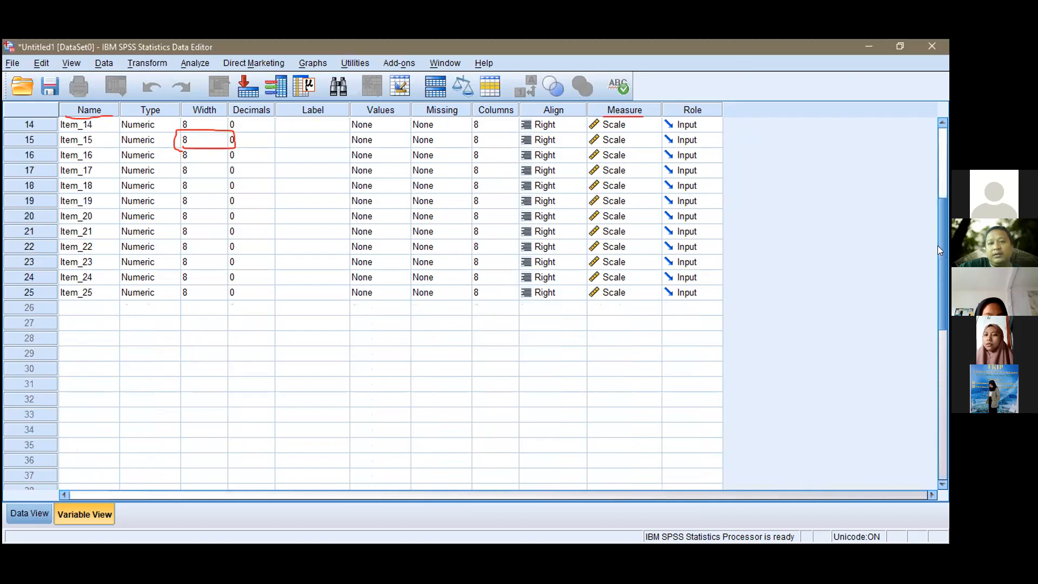
{"action": "left_click", "coordinate": [937, 157]}
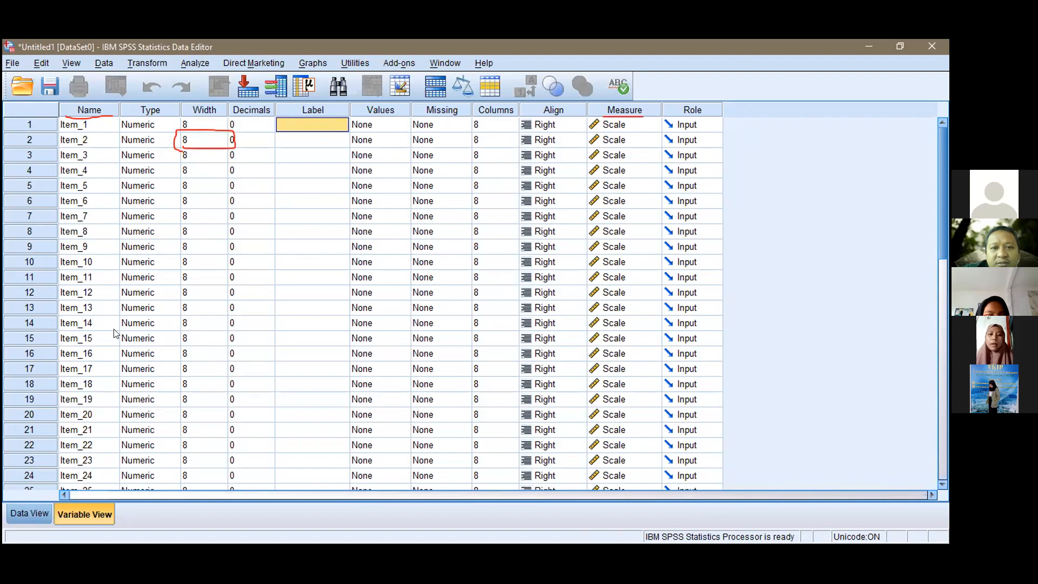
- Switch to the data sheet and examine the variable columns from Item_1 through Item_25
{"action": "left_click", "coordinate": [34, 512]}
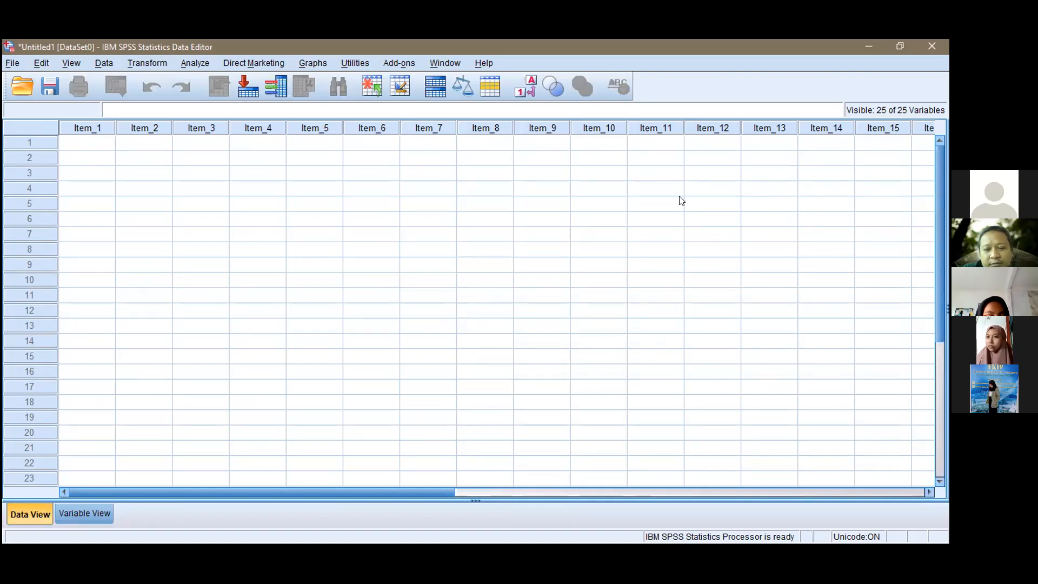
{"action": "left_click", "coordinate": [705, 193]}
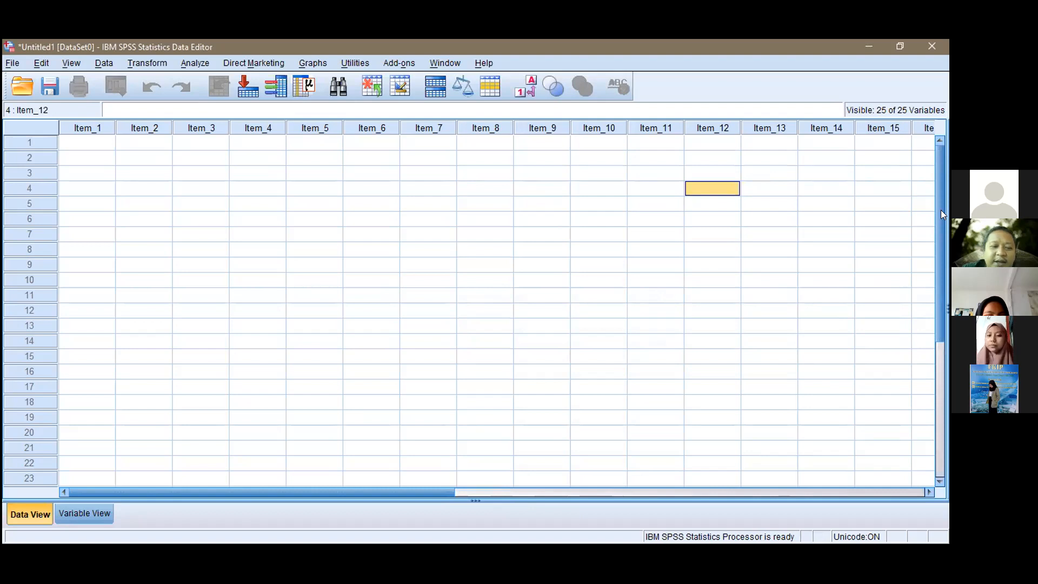
{"action": "left_click", "coordinate": [542, 189]}
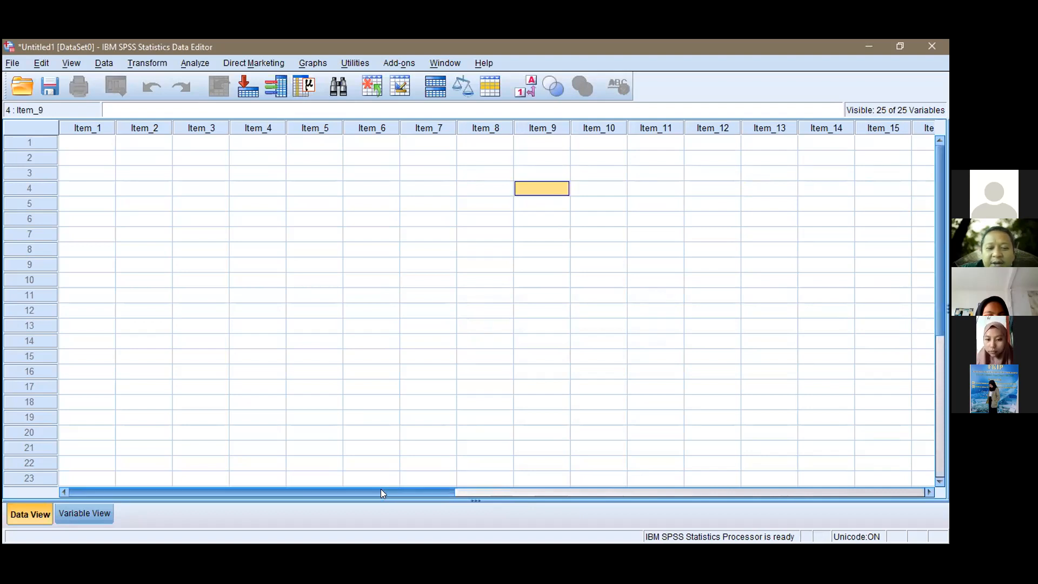
{"action": "mouse_move", "coordinate": [579, 508]}
{"action": "left_mouse_down"}
{"action": "mouse_move", "coordinate": [689, 504]}
{"action": "mouse_move", "coordinate": [674, 493]}
{"action": "left_mouse_up"}
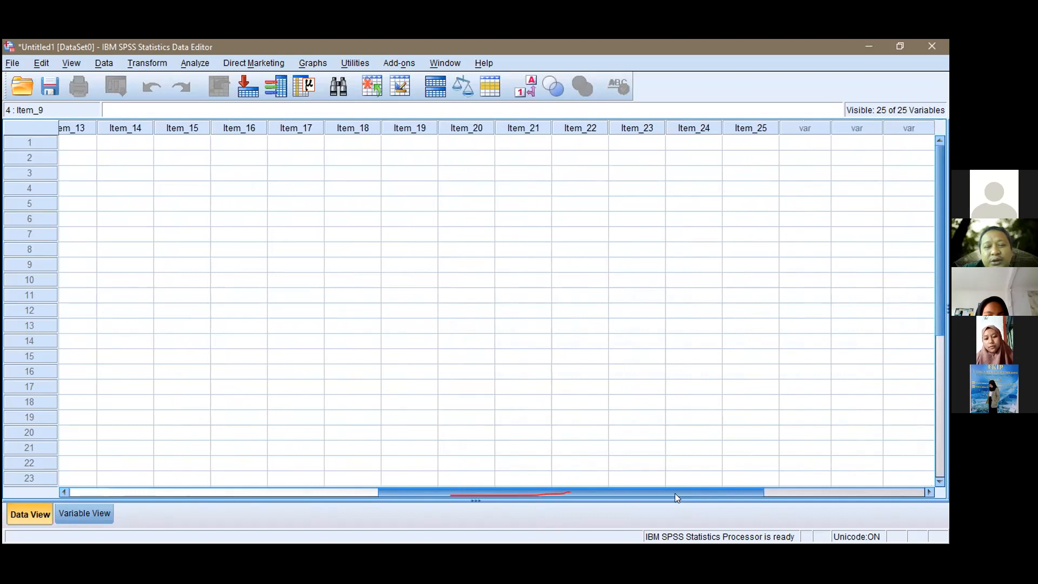
{"action": "mouse_move", "coordinate": [674, 493]}
{"action": "left_mouse_down"}
{"action": "mouse_move", "coordinate": [647, 489]}
{"action": "mouse_move", "coordinate": [656, 489]}
{"action": "left_mouse_up"}
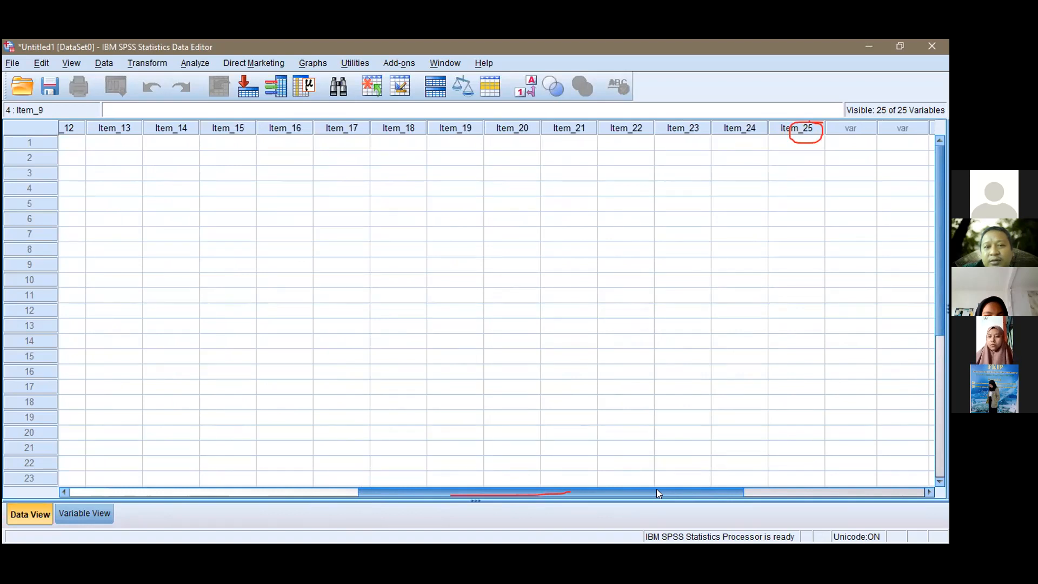
{"action": "left_click_drag", "start_coordinate": [697, 488], "coordinate": [675, 487]}
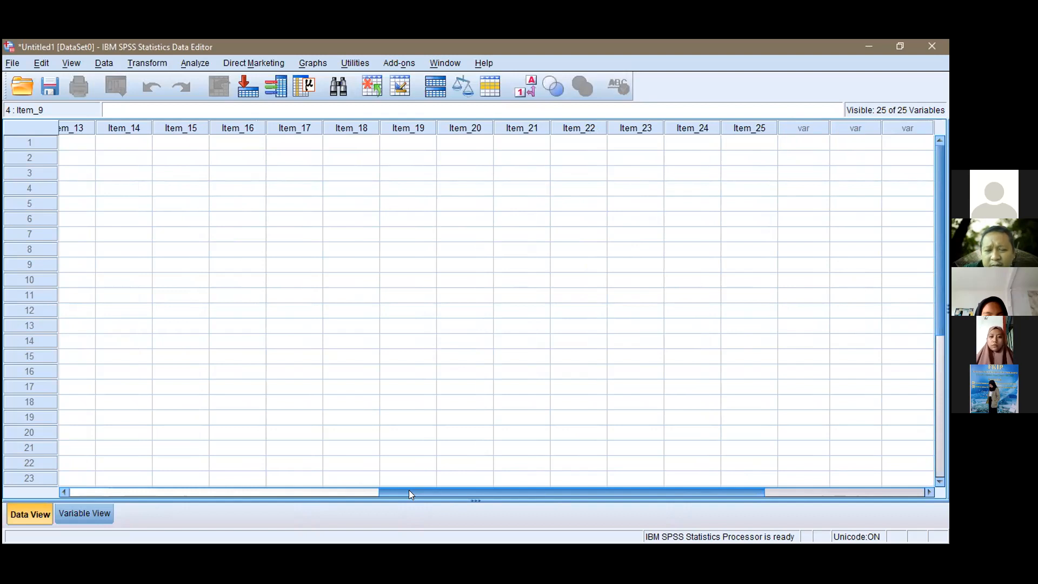
{"action": "left_click", "coordinate": [170, 491]}
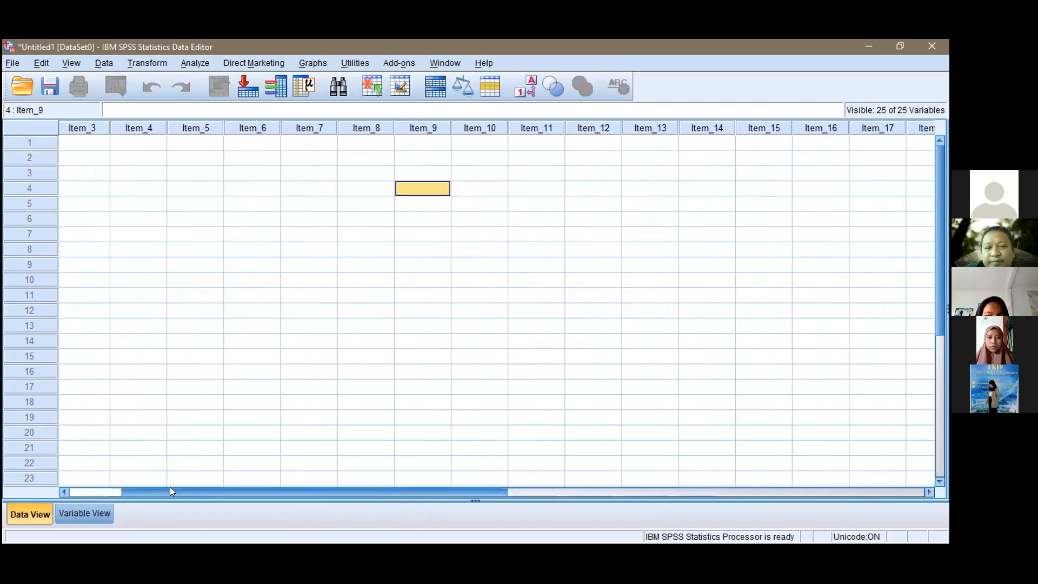
{"action": "left_click_drag", "start_coordinate": [170, 490], "coordinate": [96, 482]}
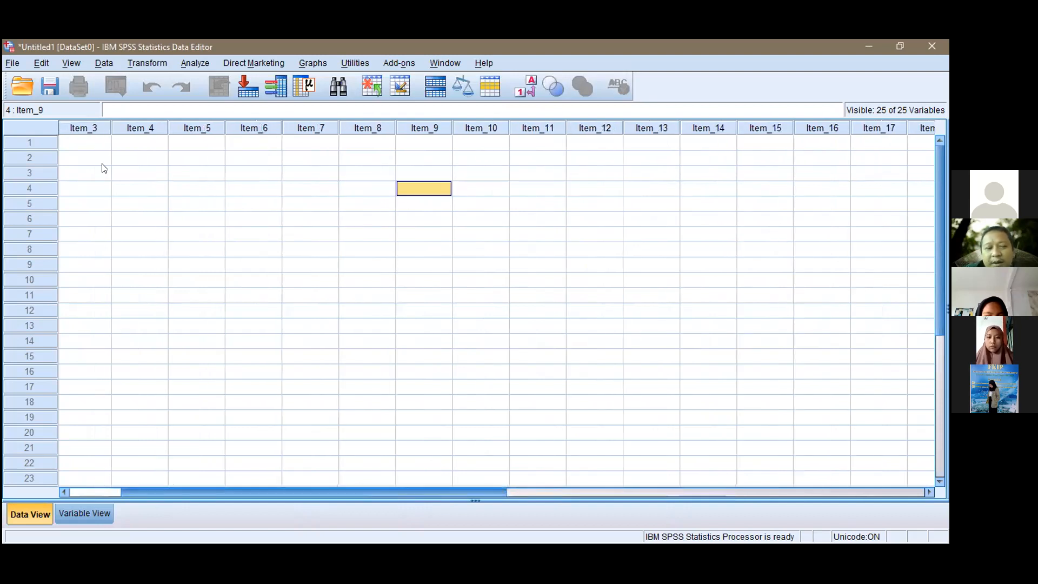
- Enter the score 5 for both Item_1 and Item_2 in the first case
{"action": "left_click", "coordinate": [93, 145]}
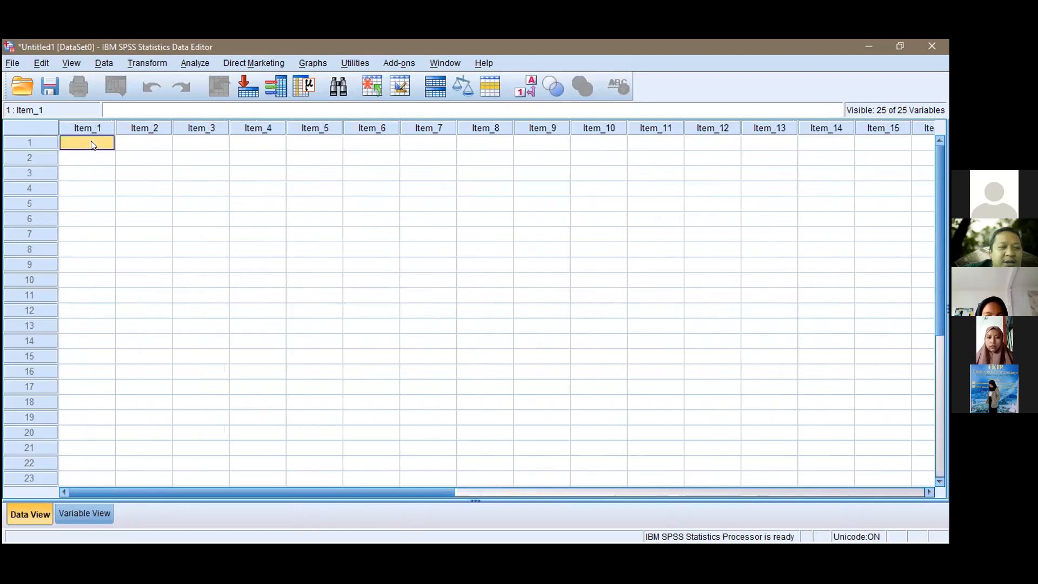
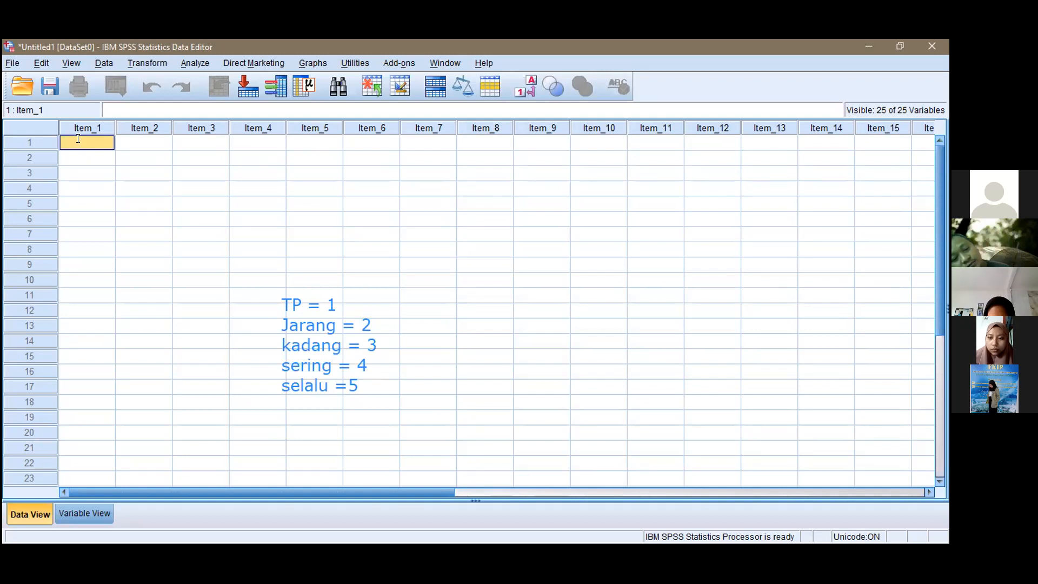
{"action": "type", "text": "55"}
{"action": "key", "text": "BackSpace"}
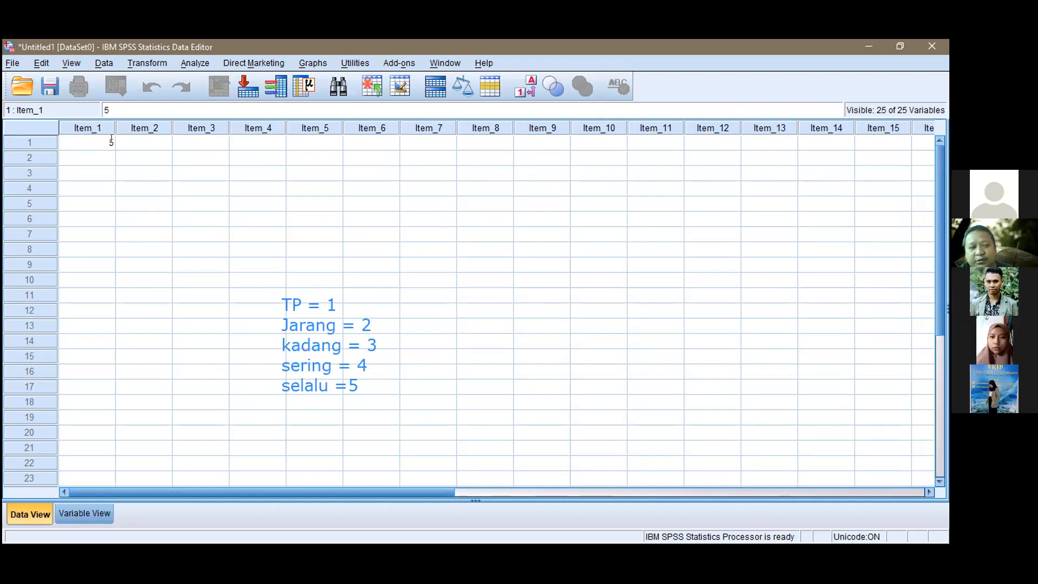
{"action": "left_click", "coordinate": [113, 145]}
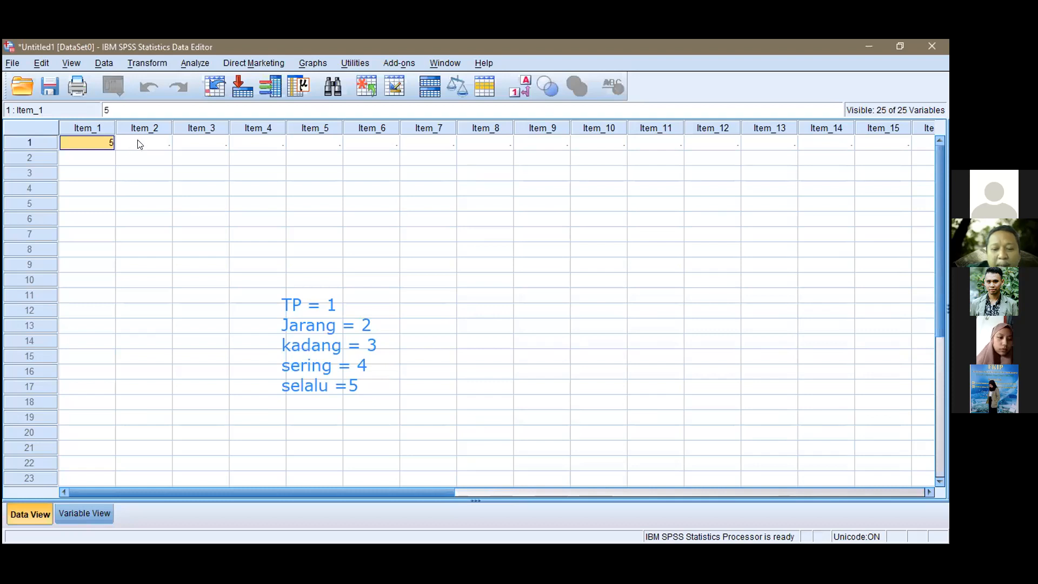
{"action": "left_click", "coordinate": [137, 141]}
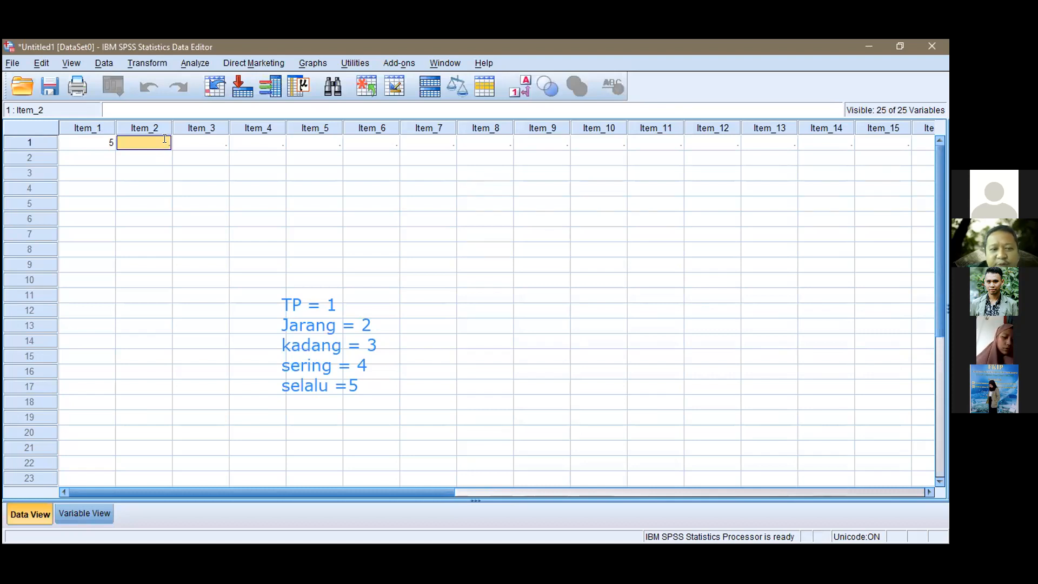
{"action": "type", "text": "5"}
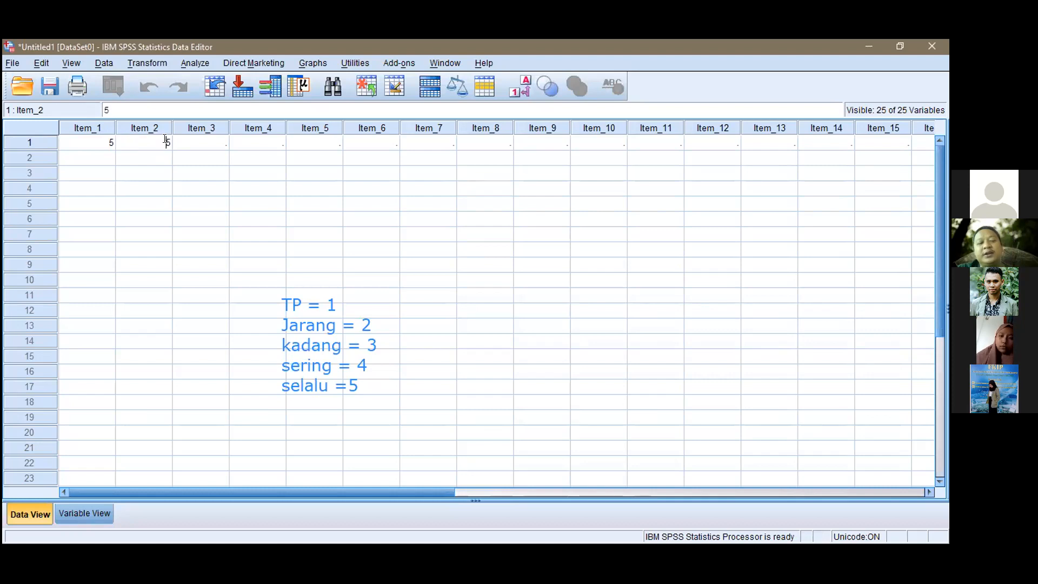
- Enter the score 2 for both Item_3 and Item_4 in the first case
{"action": "left_click", "coordinate": [209, 145]}
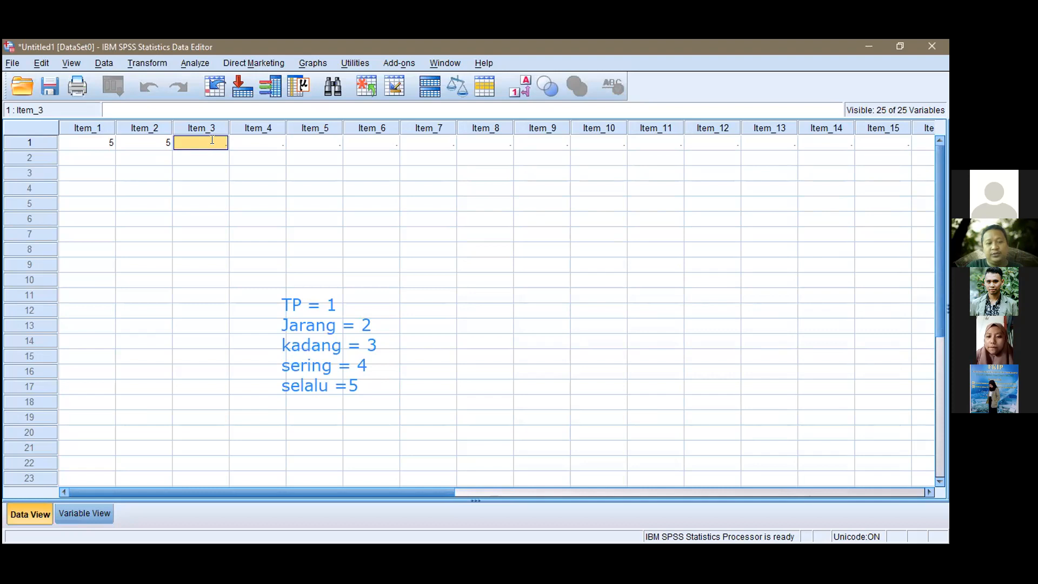
{"action": "type", "text": "22"}
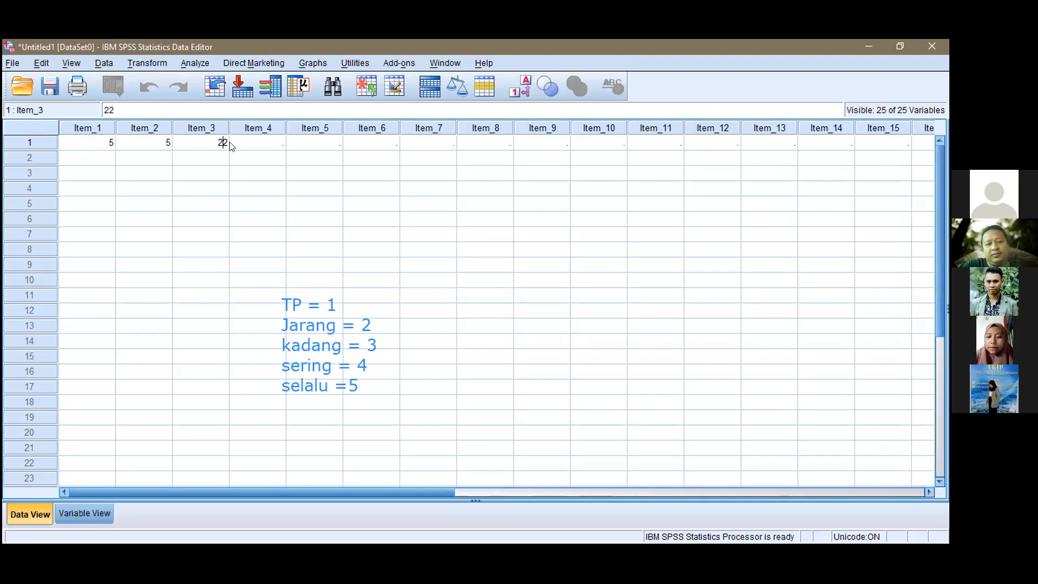
{"action": "key", "text": "BackSpace"}
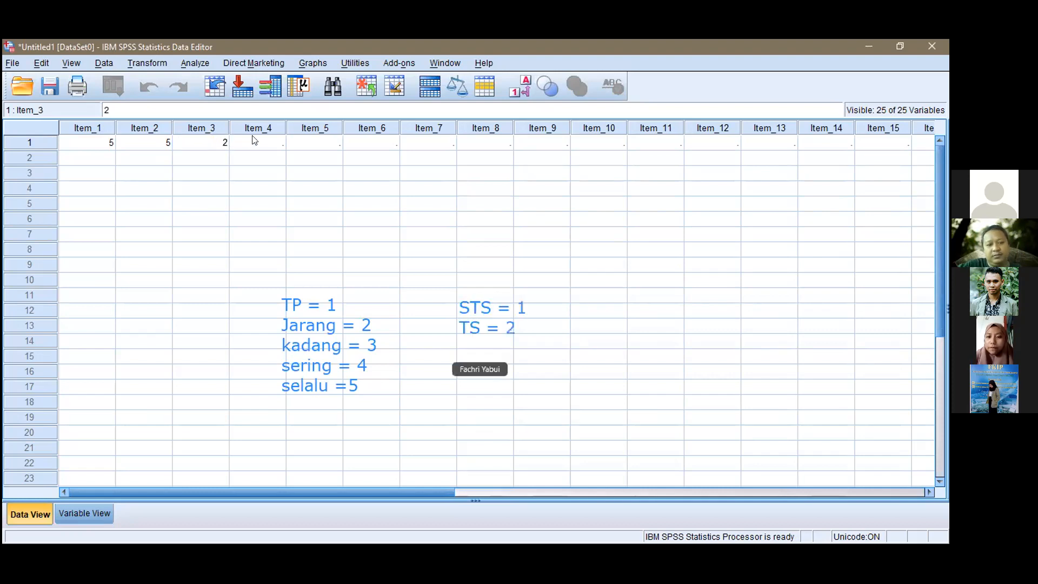
{"action": "left_click", "coordinate": [259, 143]}
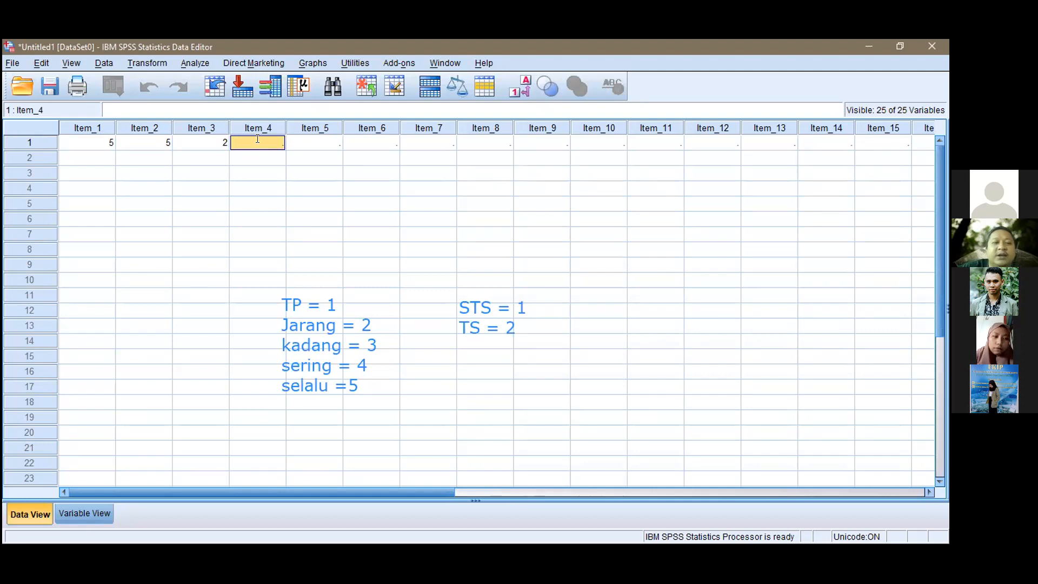
{"action": "type", "text": "2"}
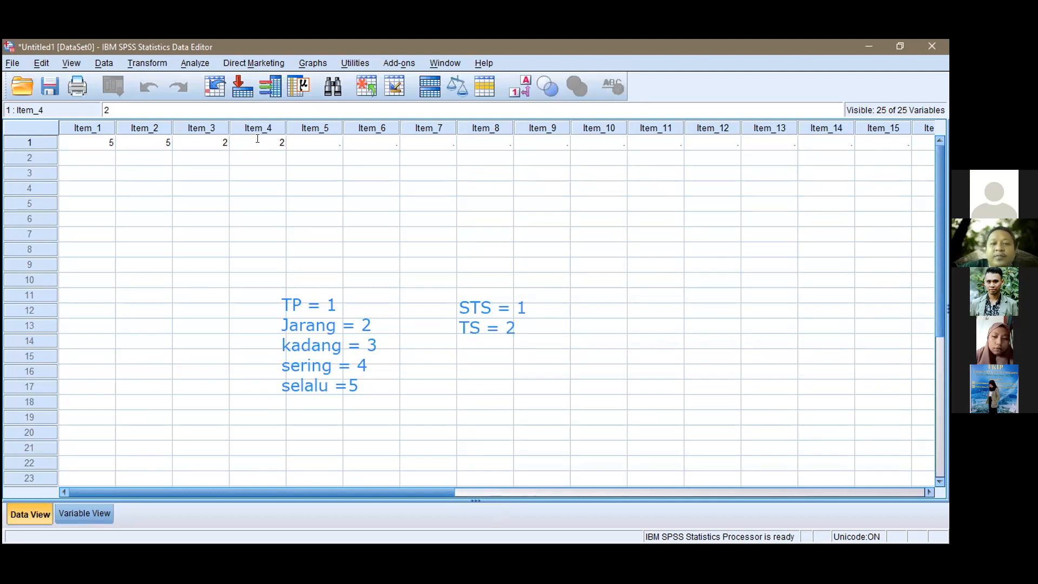
- Enter the score 5 for Item_5 in the first case and move on to Item_6
{"action": "left_click", "coordinate": [314, 144]}
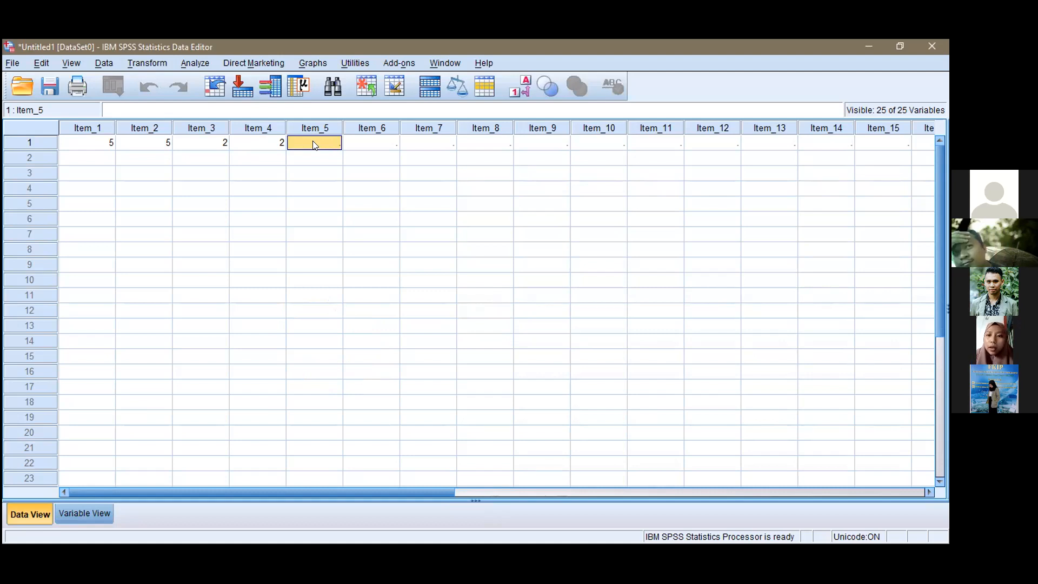
{"action": "type", "text": "5"}
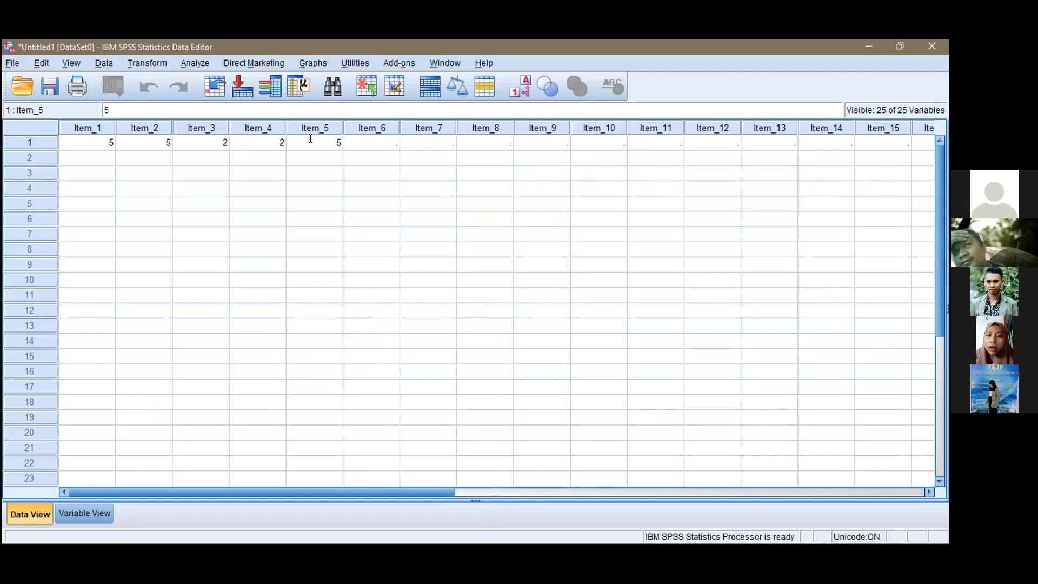
{"action": "left_click", "coordinate": [391, 142]}
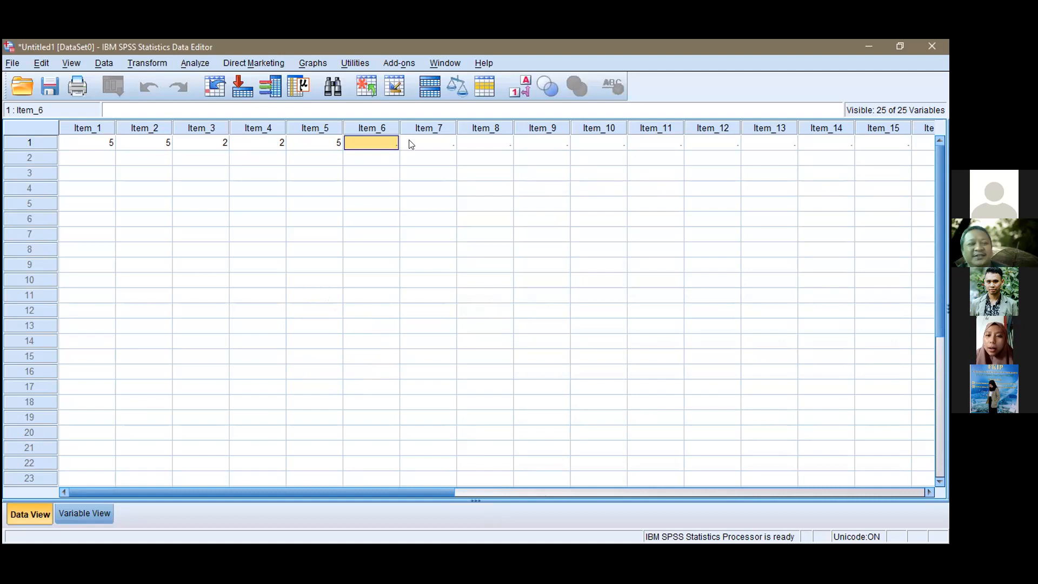
- Enter the score 5 for Item_6 and Item_7, and the score 2 for Item_8 in the first case
{"action": "type", "text": "5"}
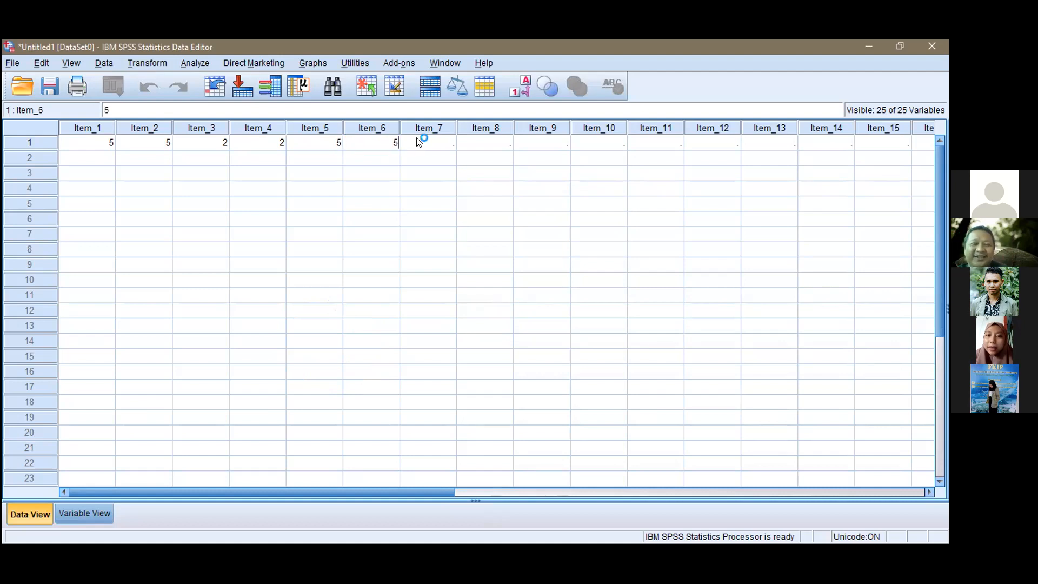
{"action": "left_click", "coordinate": [417, 139]}
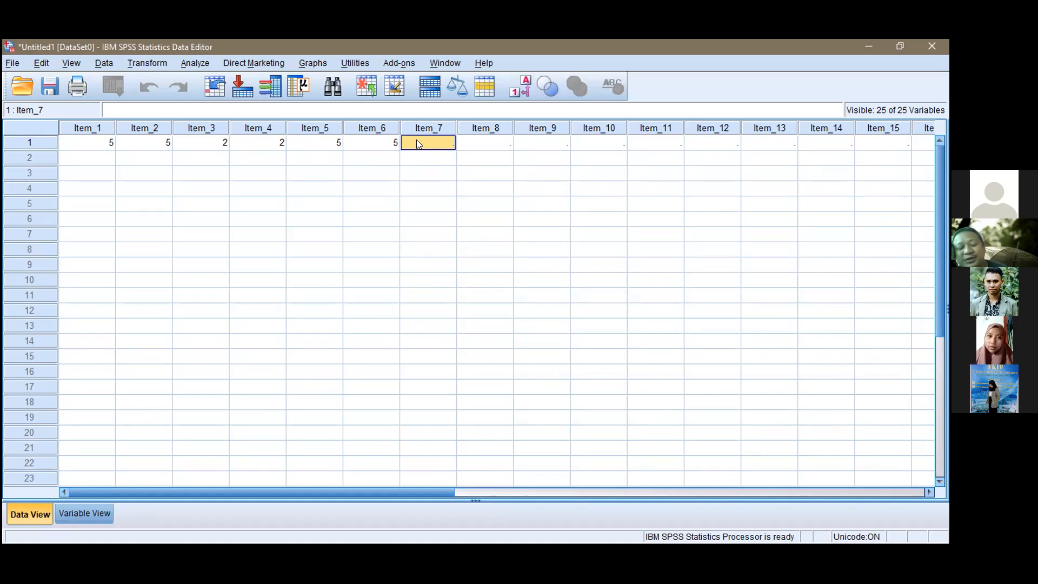
{"action": "type", "text": "5"}
{"action": "left_click", "coordinate": [496, 139]}
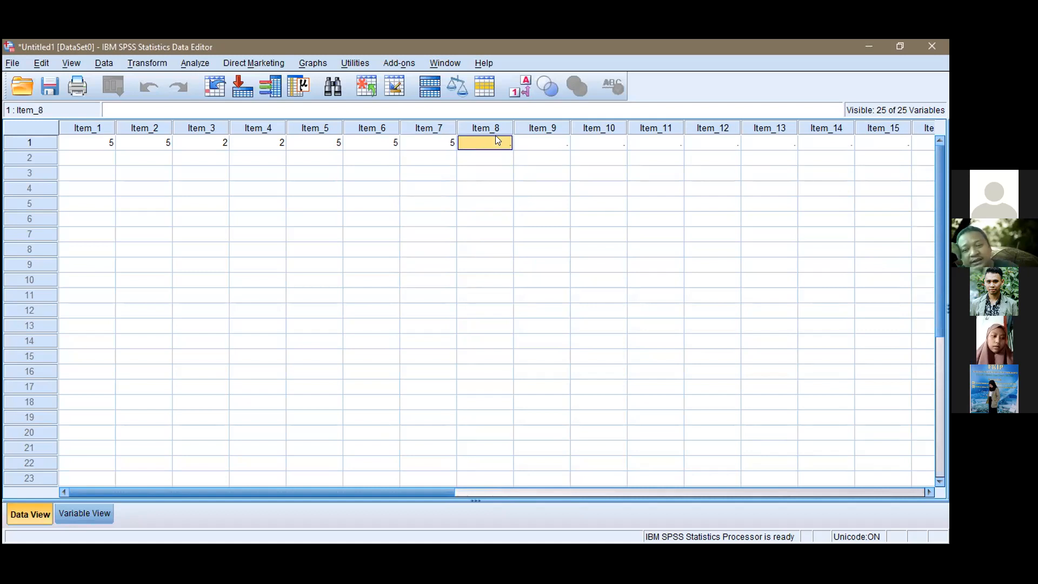
{"action": "type", "text": "2"}
- Enter the score 5 for each of Item_9, Item_10 and Item_11 in the first case
{"action": "left_click", "coordinate": [551, 142]}
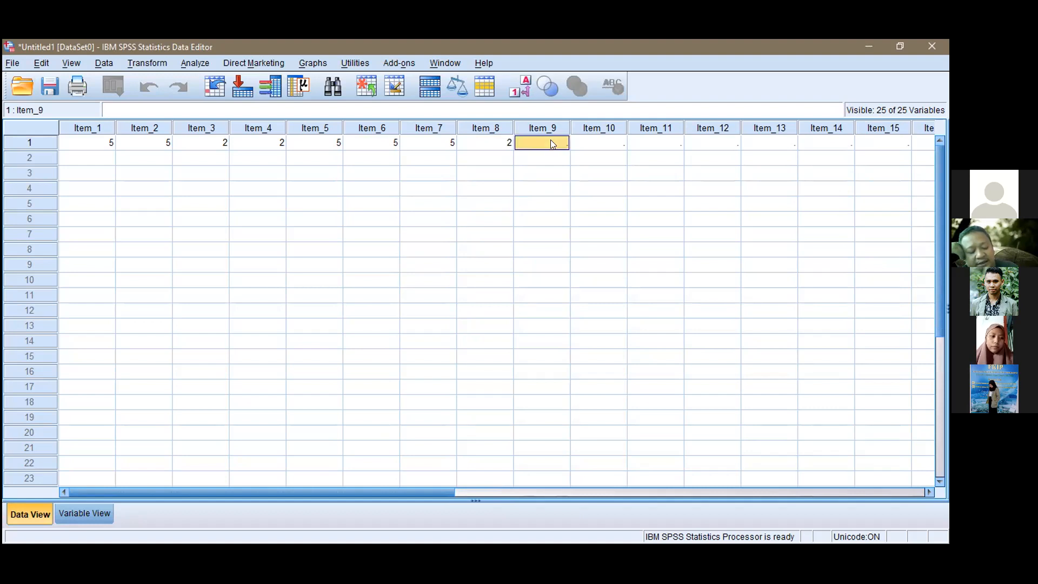
{"action": "type", "text": "5"}
{"action": "left_click", "coordinate": [595, 143]}
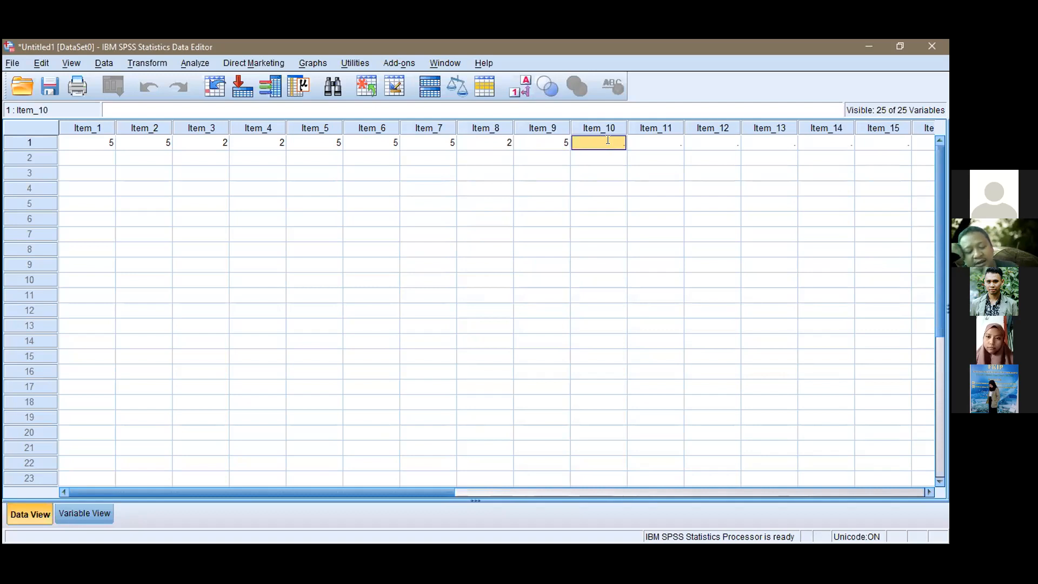
{"action": "type", "text": "5"}
{"action": "left_click", "coordinate": [647, 144]}
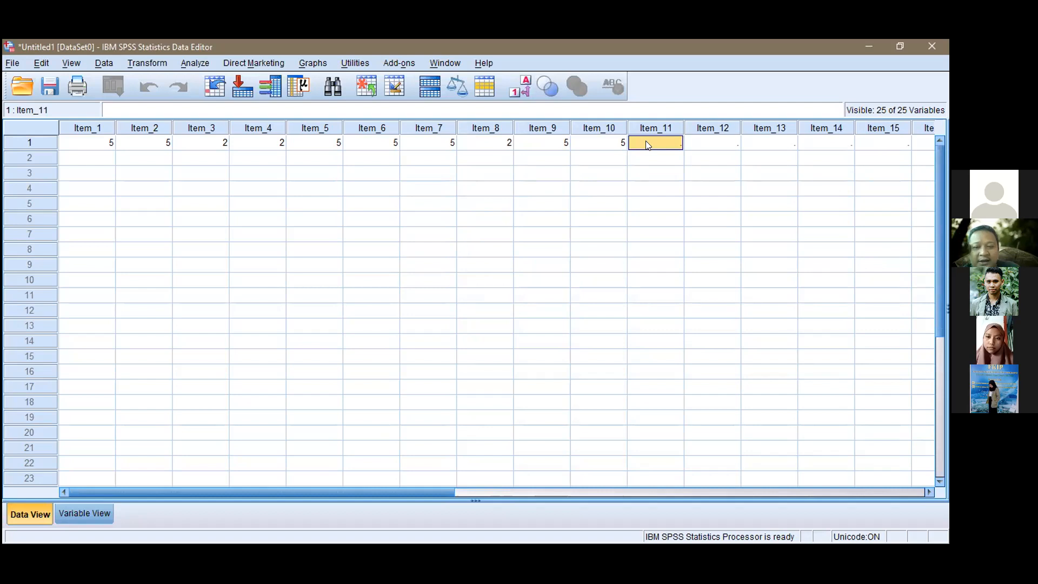
{"action": "type", "text": "5"}
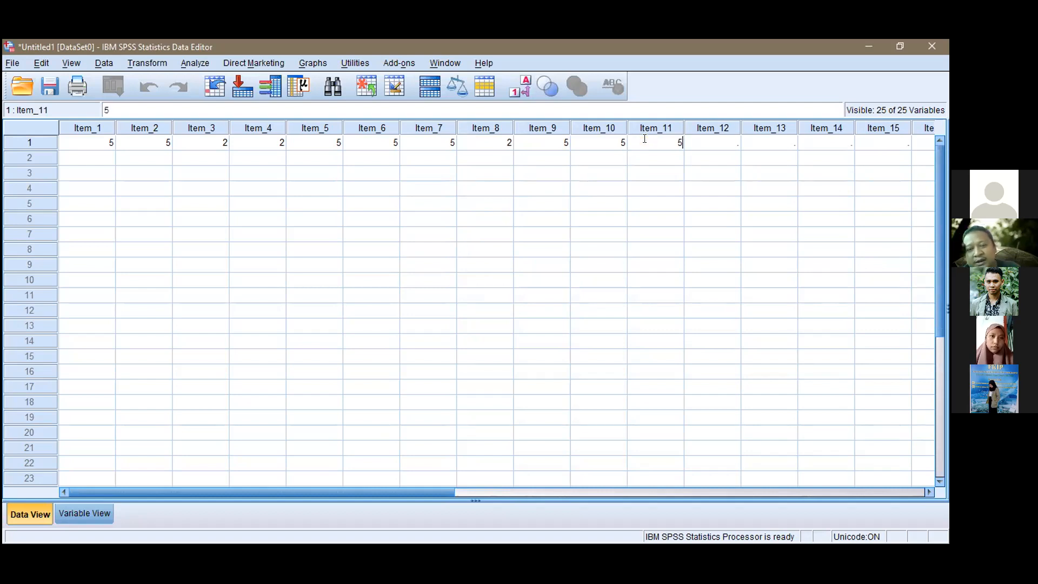
- Enter the score 5 for each of Item_12 through Item_15 in the first case
{"action": "left_click", "coordinate": [706, 144]}
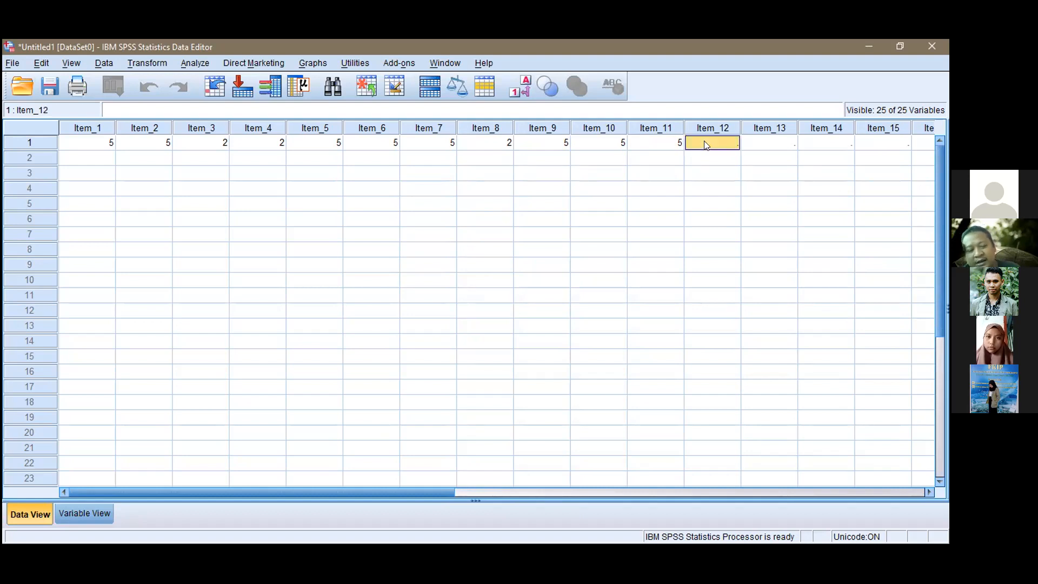
{"action": "type", "text": "5"}
{"action": "left_click", "coordinate": [764, 146]}
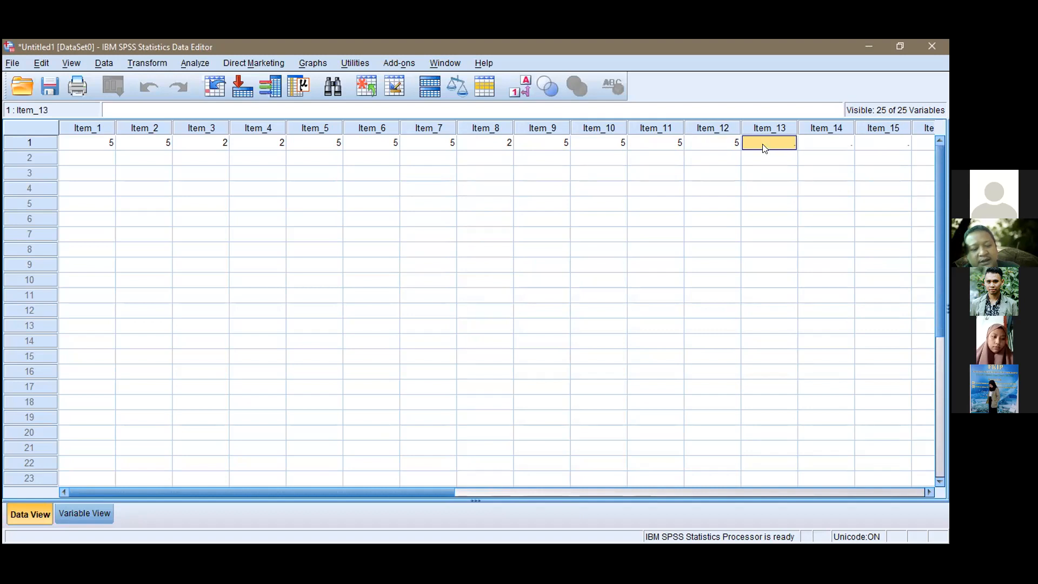
{"action": "type", "text": "5"}
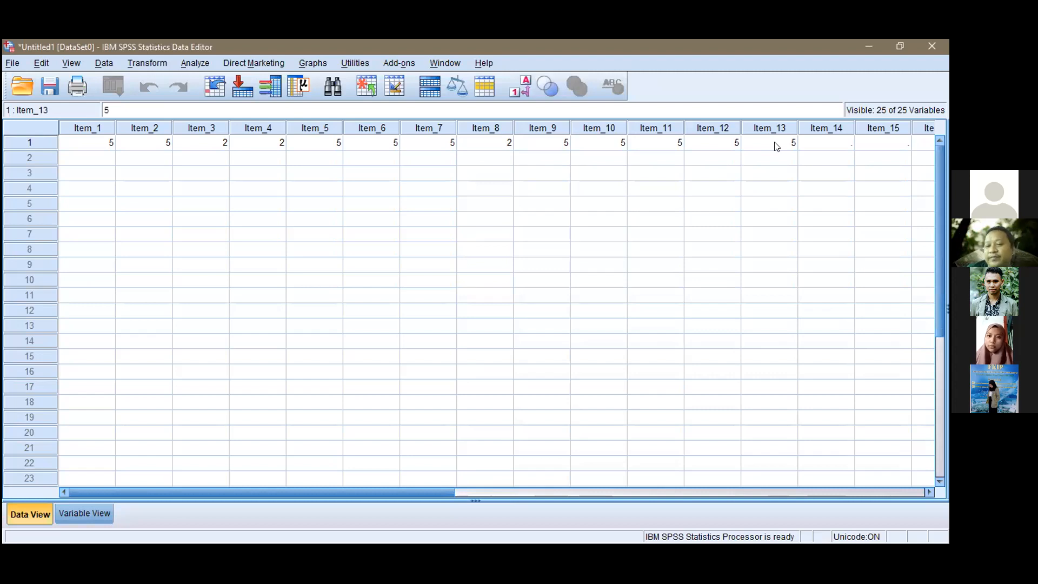
{"action": "left_click", "coordinate": [819, 147]}
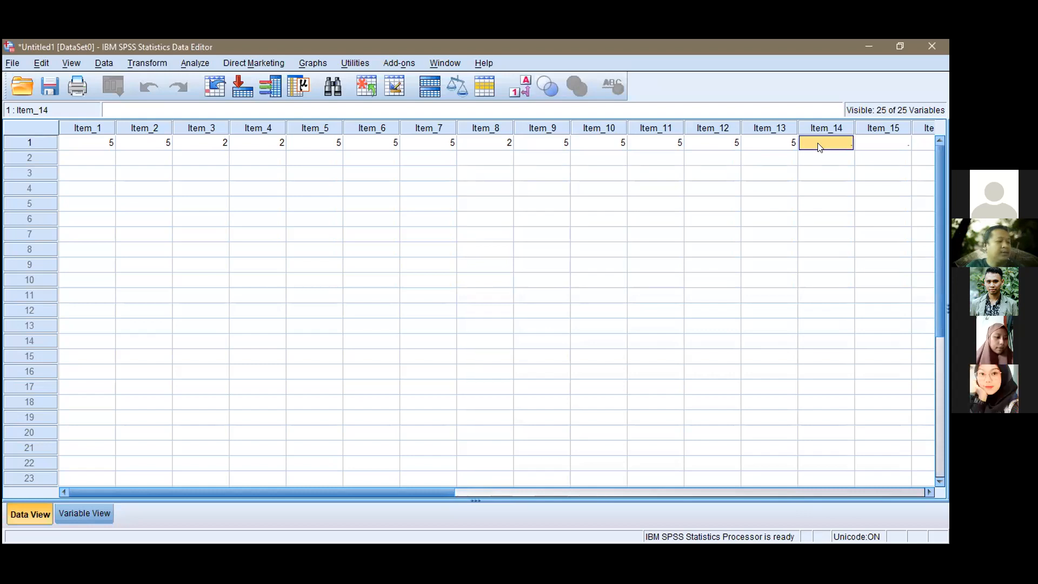
{"action": "type", "text": "5"}
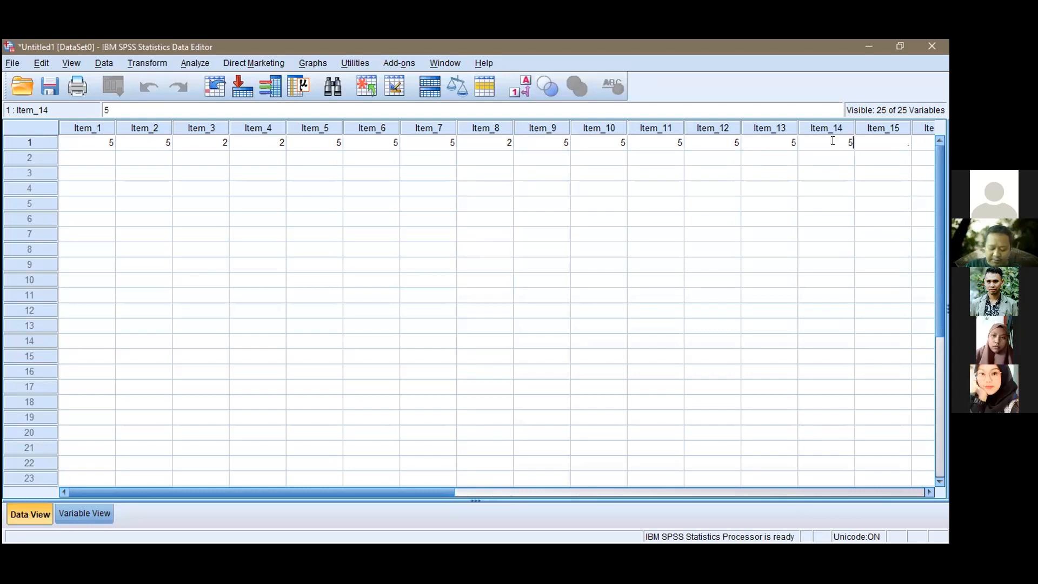
{"action": "left_click", "coordinate": [898, 147]}
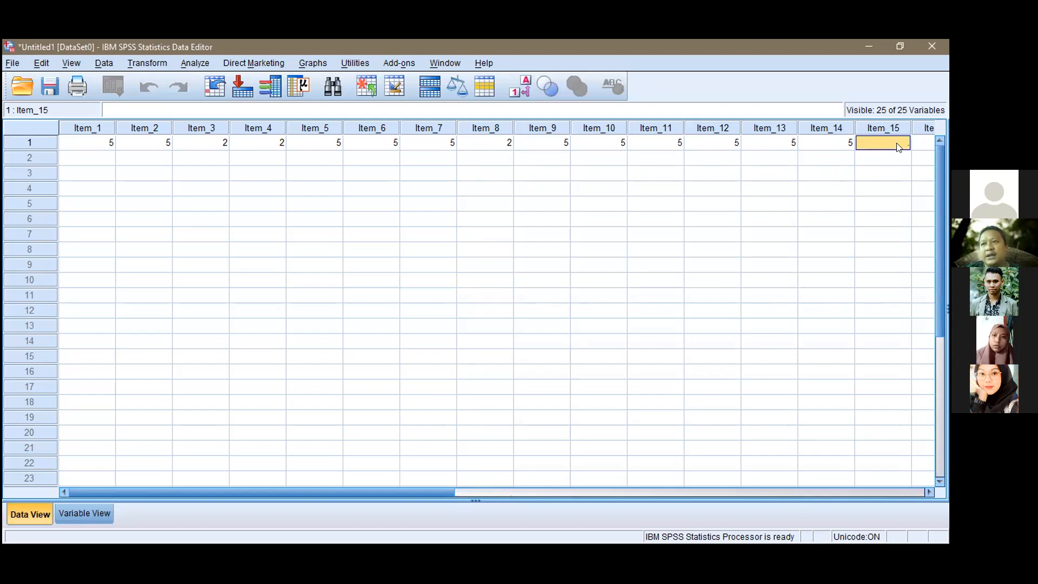
{"action": "type", "text": "5"}
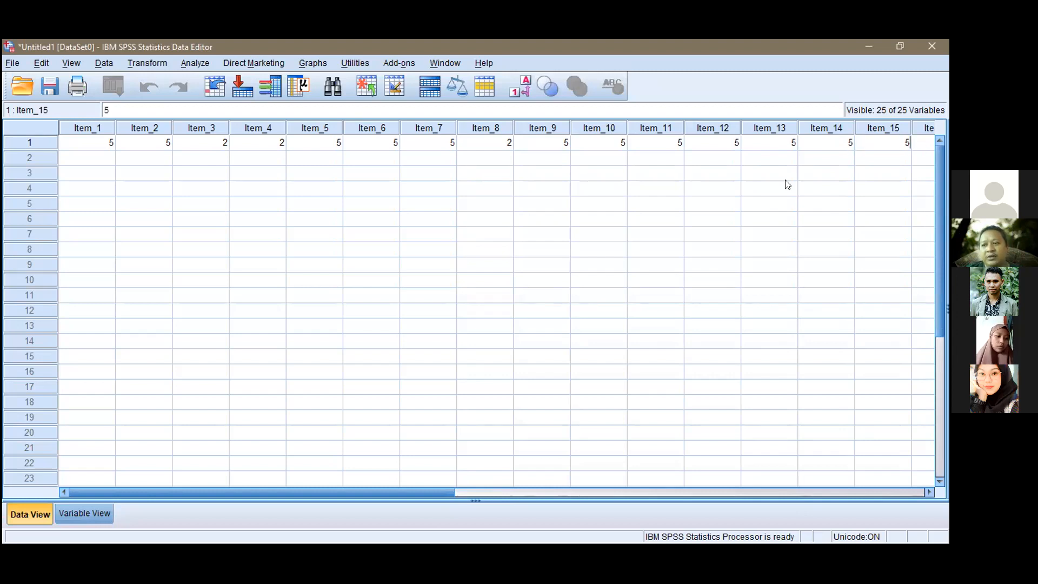
- Fill Item_16 through Item_19 of the first case with the scores 5, 2, 5 and 5
{"action": "left_click_drag", "start_coordinate": [439, 489], "coordinate": [519, 490]}
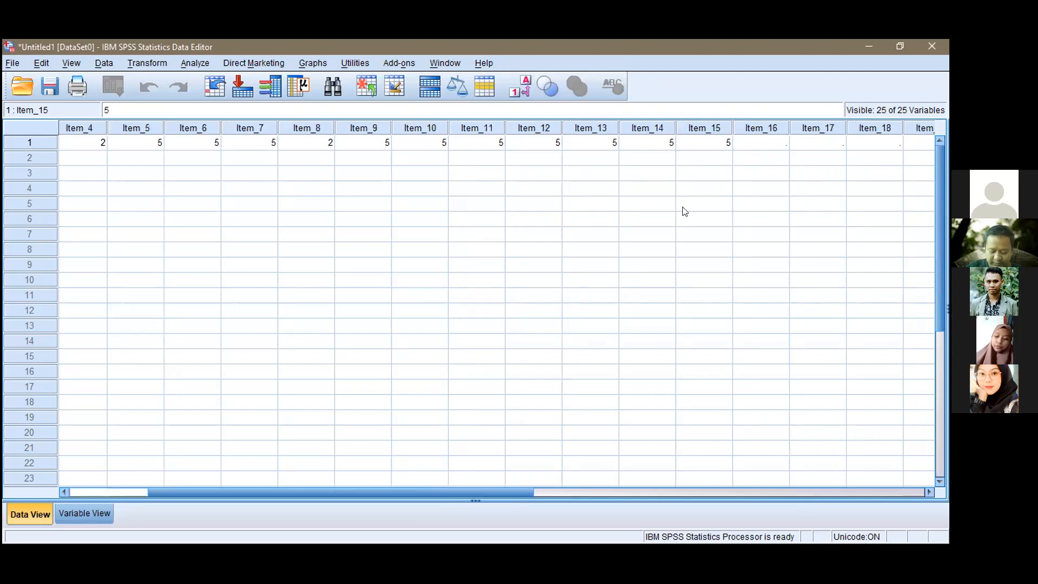
{"action": "left_click", "coordinate": [771, 148]}
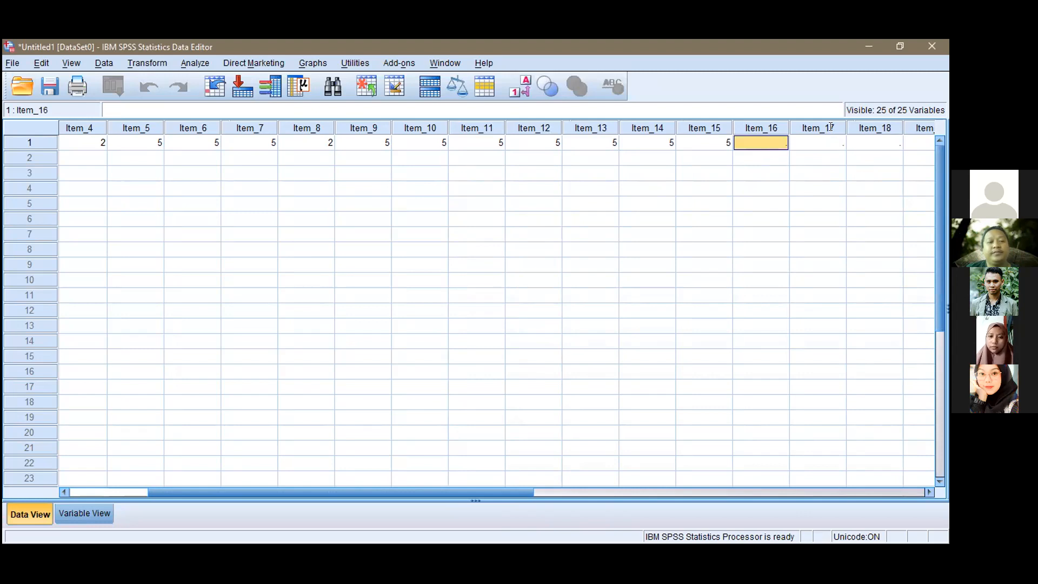
{"action": "type", "text": "5"}
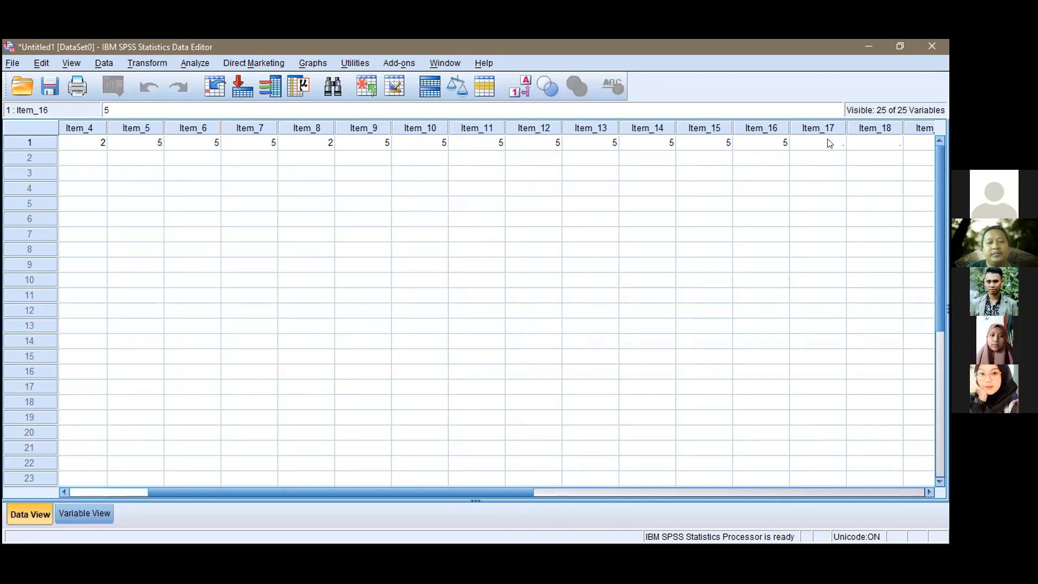
{"action": "left_click", "coordinate": [830, 143]}
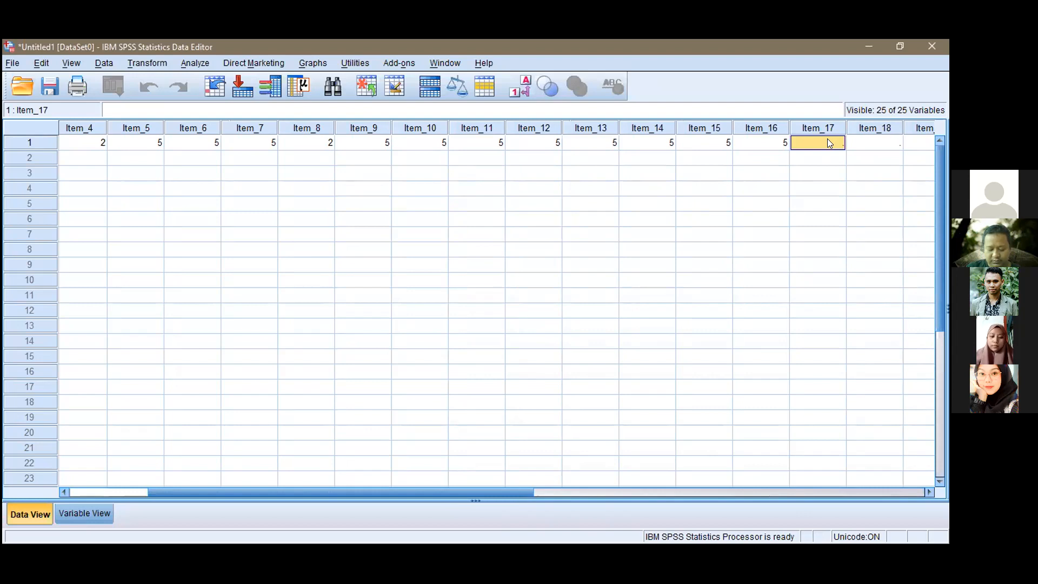
{"action": "type", "text": "2"}
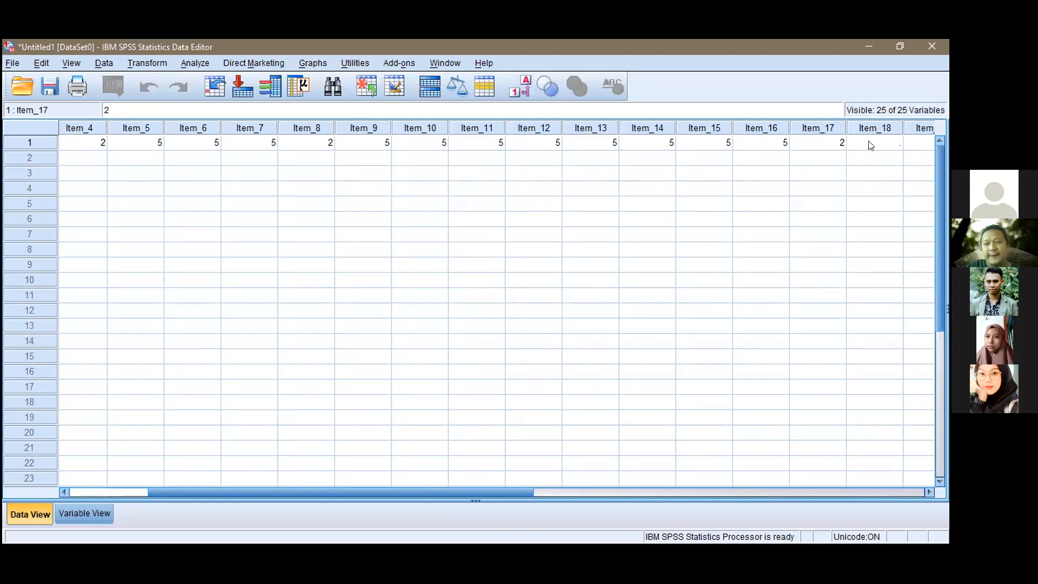
{"action": "left_click", "coordinate": [870, 145]}
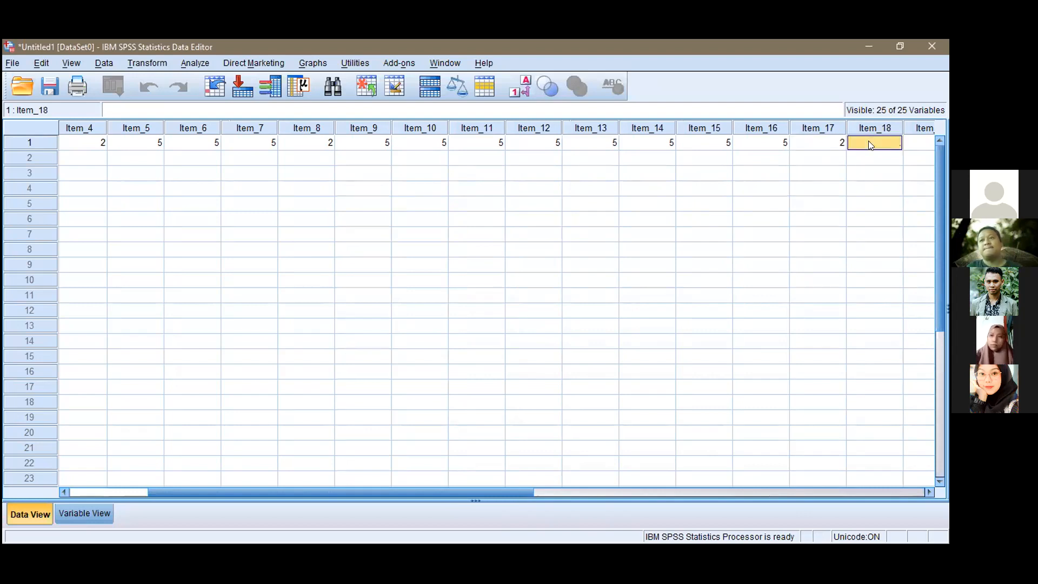
{"action": "type", "text": "5"}
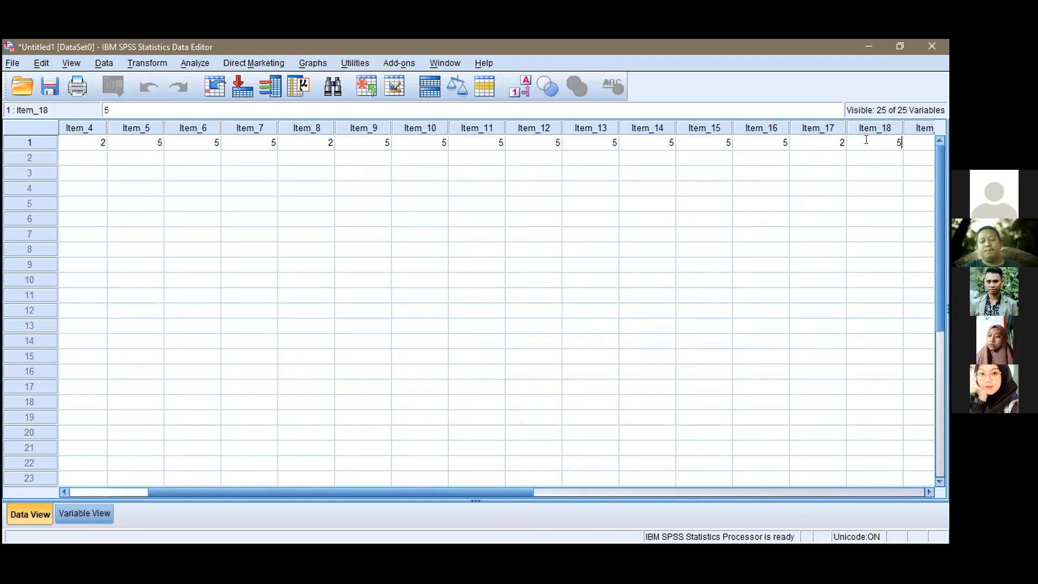
{"action": "left_click", "coordinate": [924, 145]}
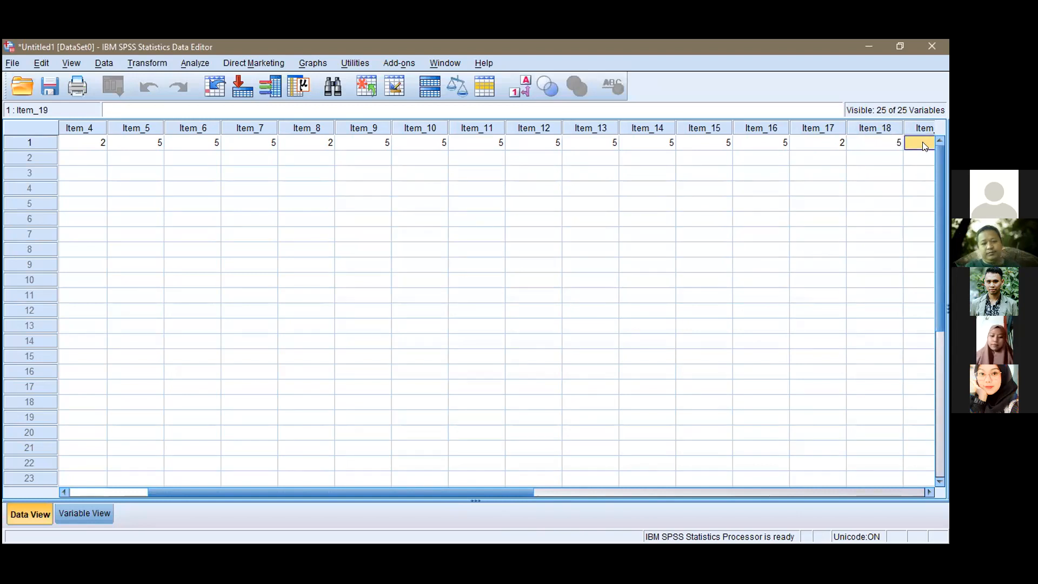
{"action": "type", "text": "5"}
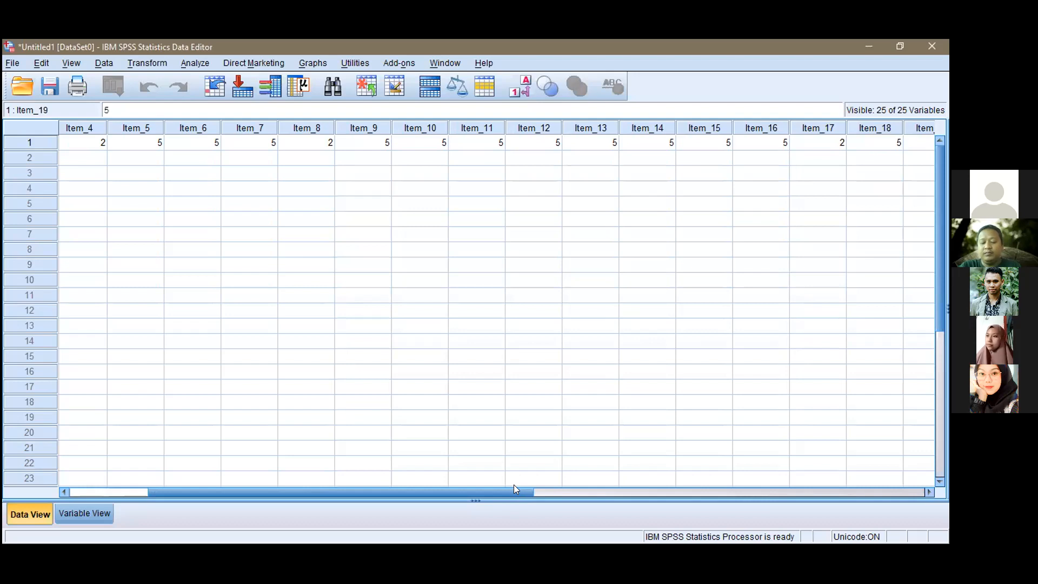
- Enter the score 2 for Item_20 and the score 5 for Item_21 through Item_23 in the first case
{"action": "left_click_drag", "start_coordinate": [514, 492], "coordinate": [636, 493]}
{"action": "left_click", "coordinate": [718, 144]}
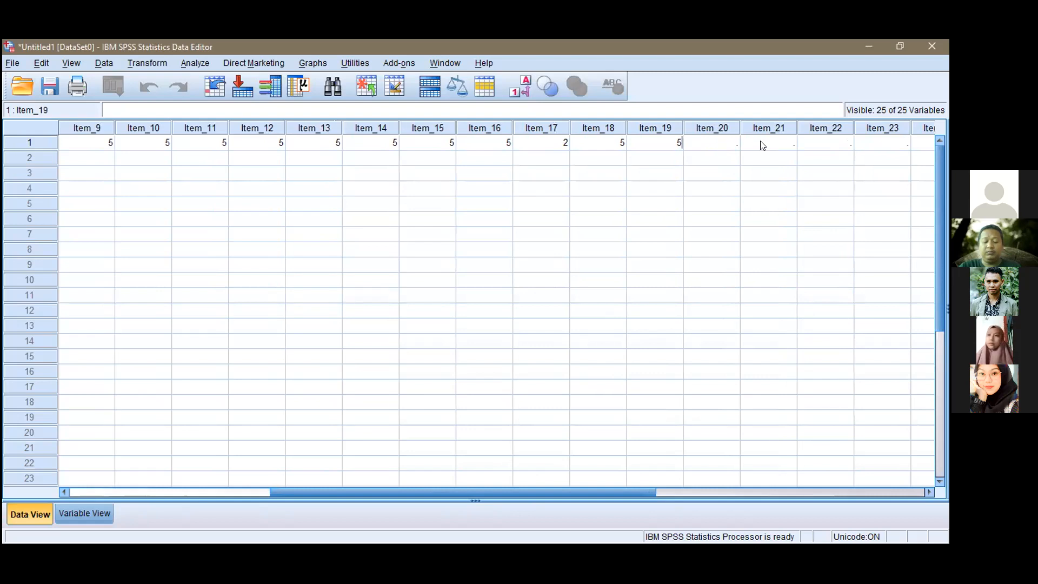
{"action": "key", "text": "Tab"}
{"action": "type", "text": "2"}
{"action": "key", "text": "Tab"}
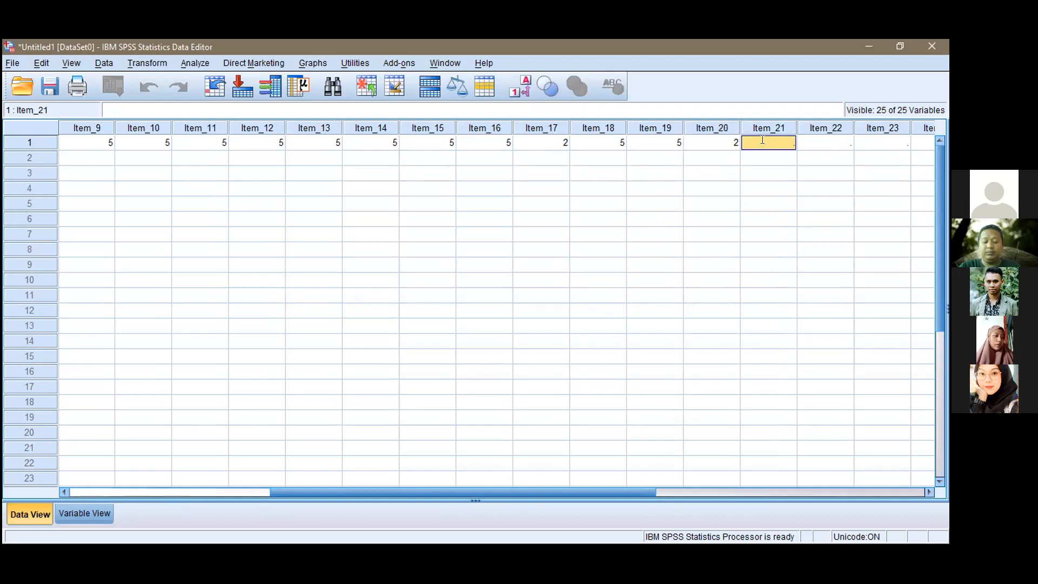
{"action": "type", "text": "5"}
{"action": "left_click", "coordinate": [828, 144]}
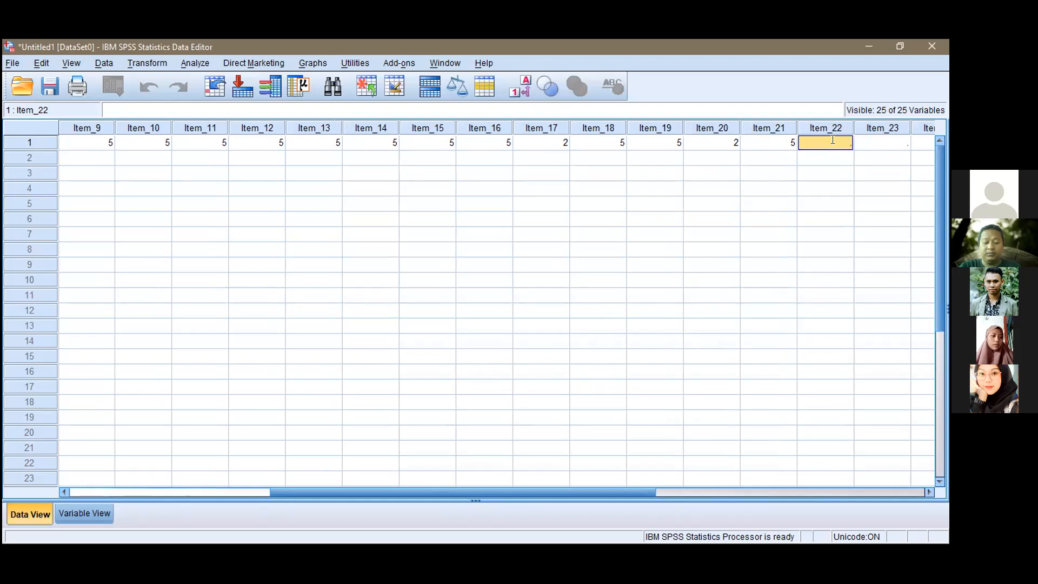
{"action": "type", "text": "5"}
{"action": "left_click", "coordinate": [884, 145]}
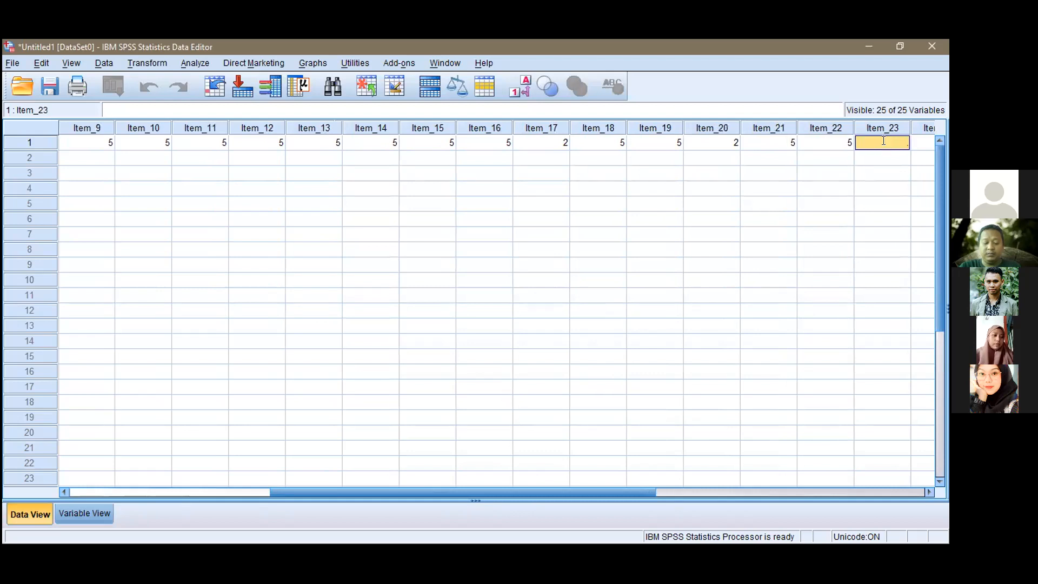
{"action": "type", "text": "5"}
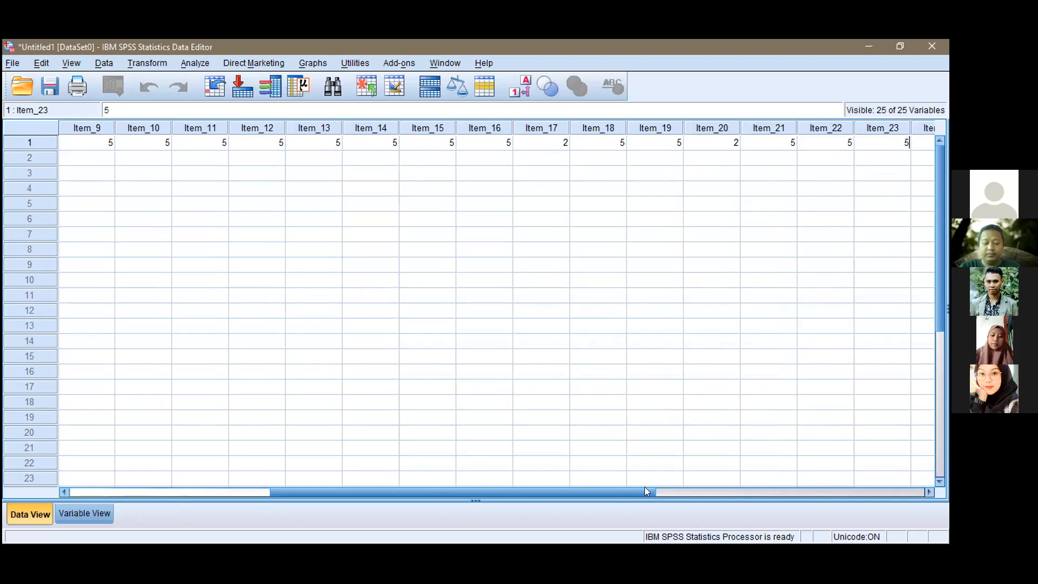
- Complete the first case by entering the score 5 for Item_24 and 3 for Item_25
{"action": "left_click_drag", "start_coordinate": [645, 488], "coordinate": [696, 489]}
{"action": "left_click", "coordinate": [818, 144]}
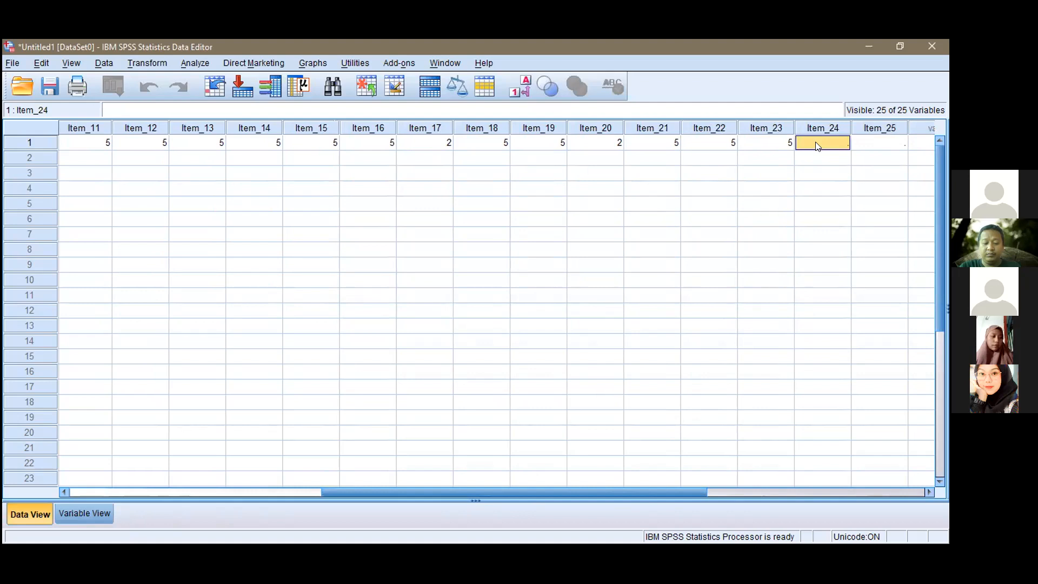
{"action": "type", "text": "5"}
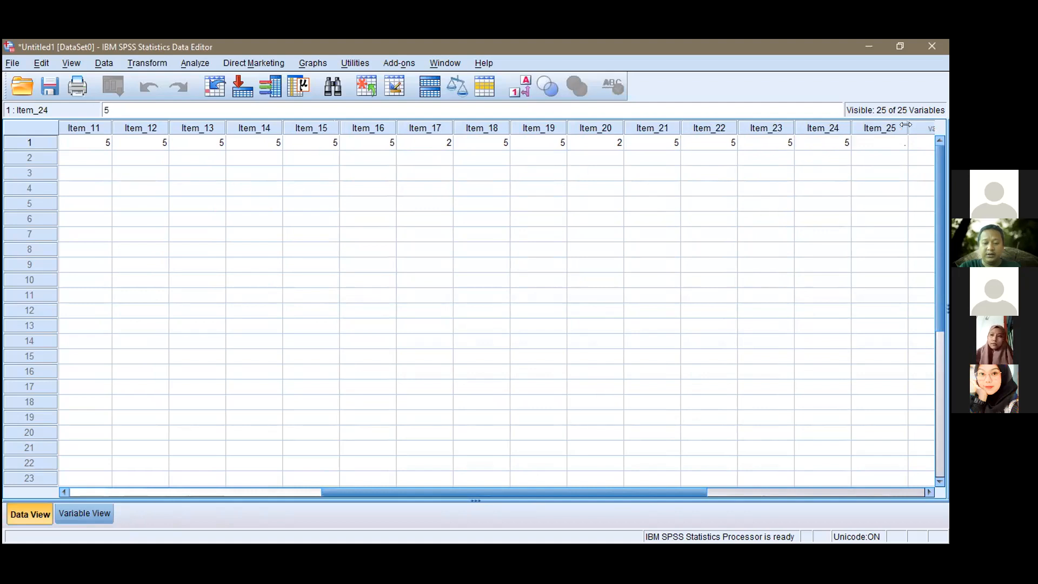
{"action": "left_click", "coordinate": [892, 144]}
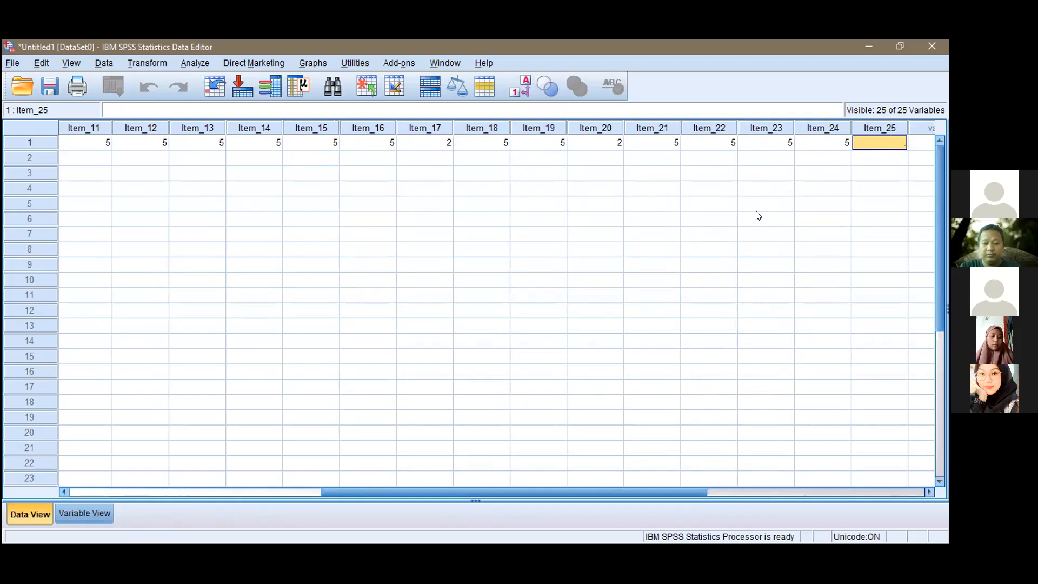
{"action": "type", "text": "3"}
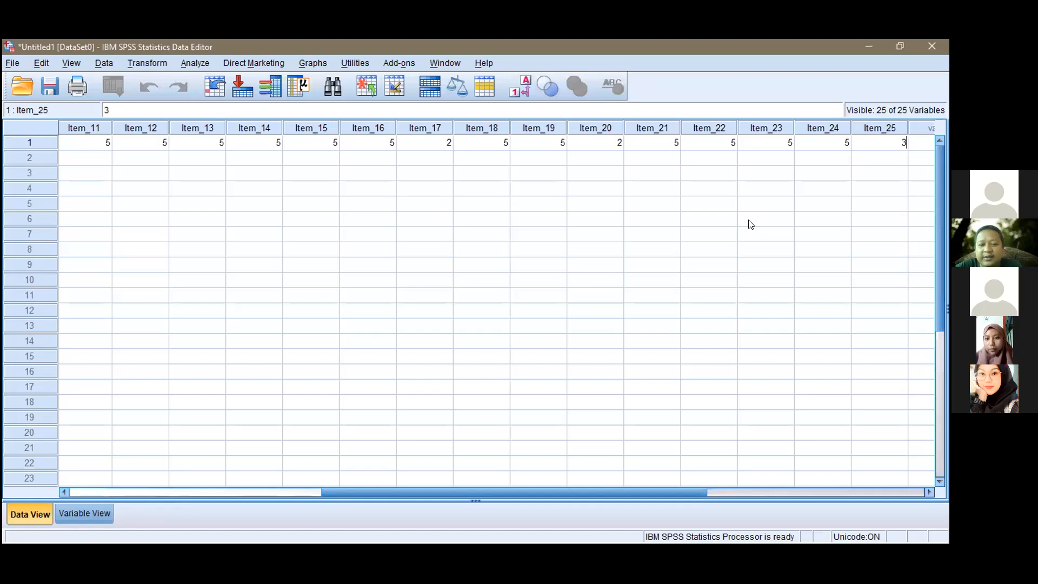
{"action": "key", "text": "alt+Tab"}
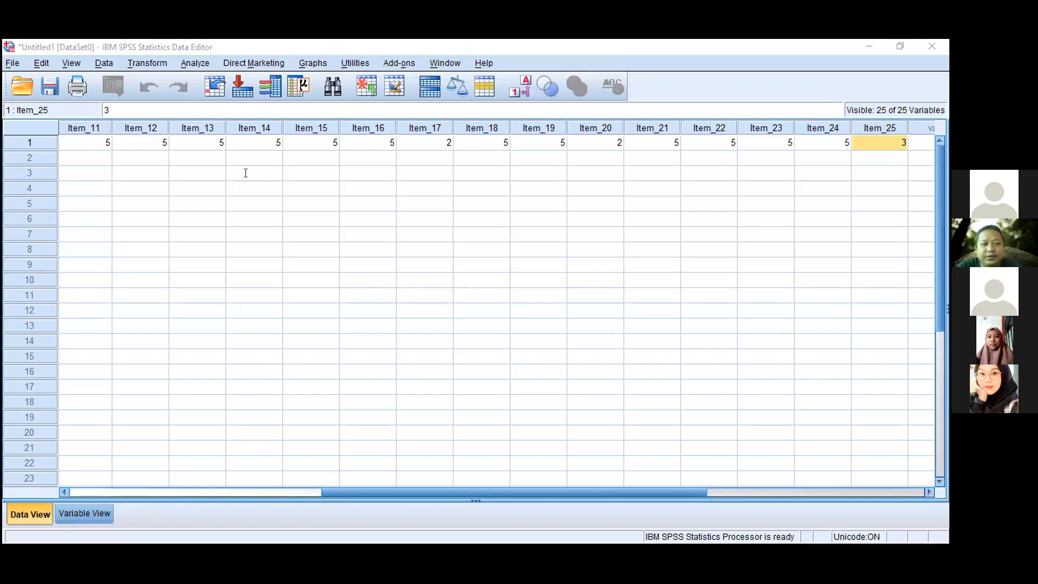
- Save the dataset as "Kedisiplinan Siswa" in SPSS Statistics (*.sav) format inside the Kedisiplinan Siswa folder in Documents
{"action": "left_click", "coordinate": [13, 63]}
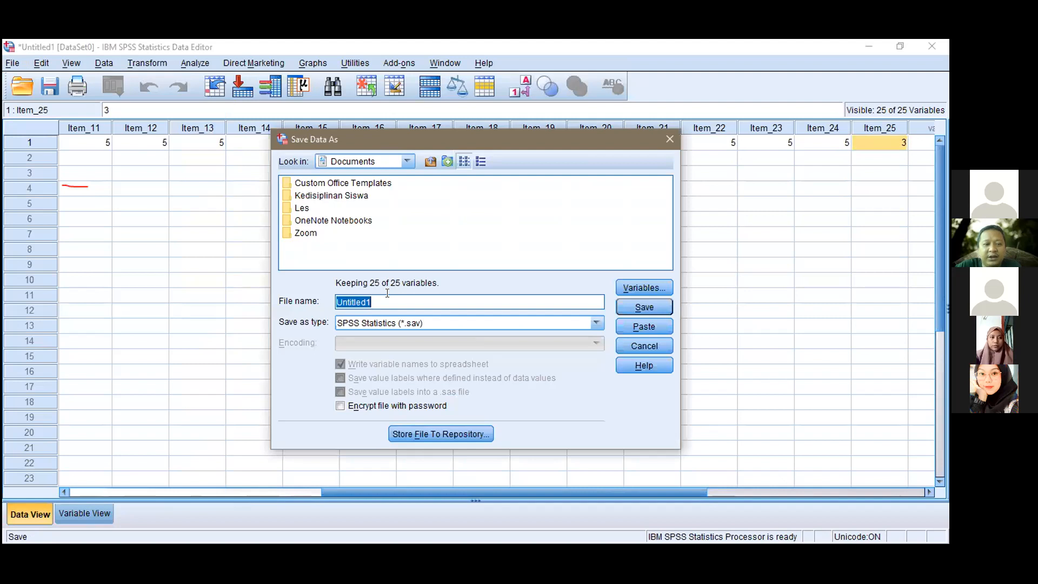
{"action": "key", "text": "BackSpace"}
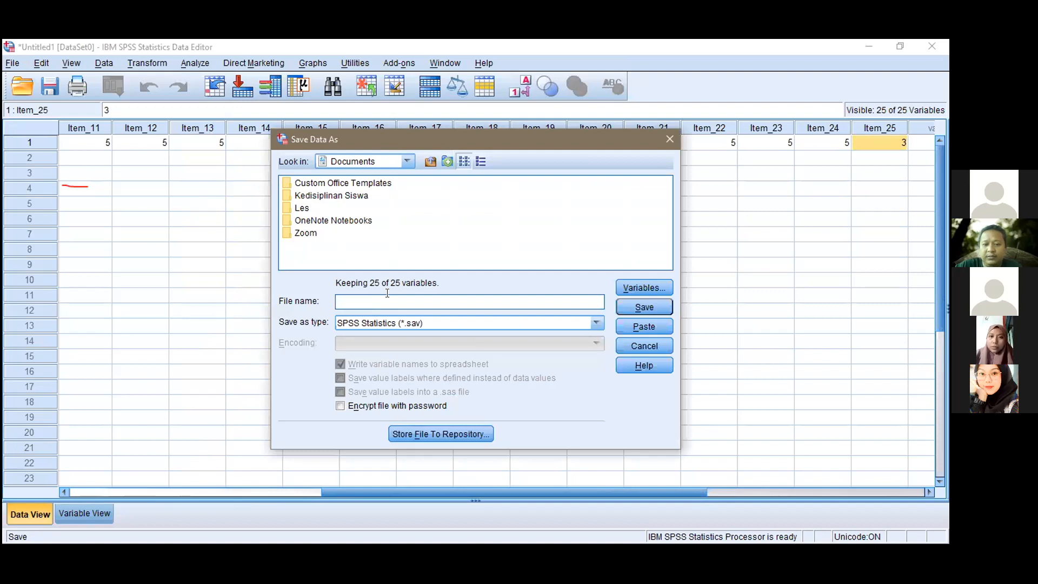
{"action": "type", "text": "K"}
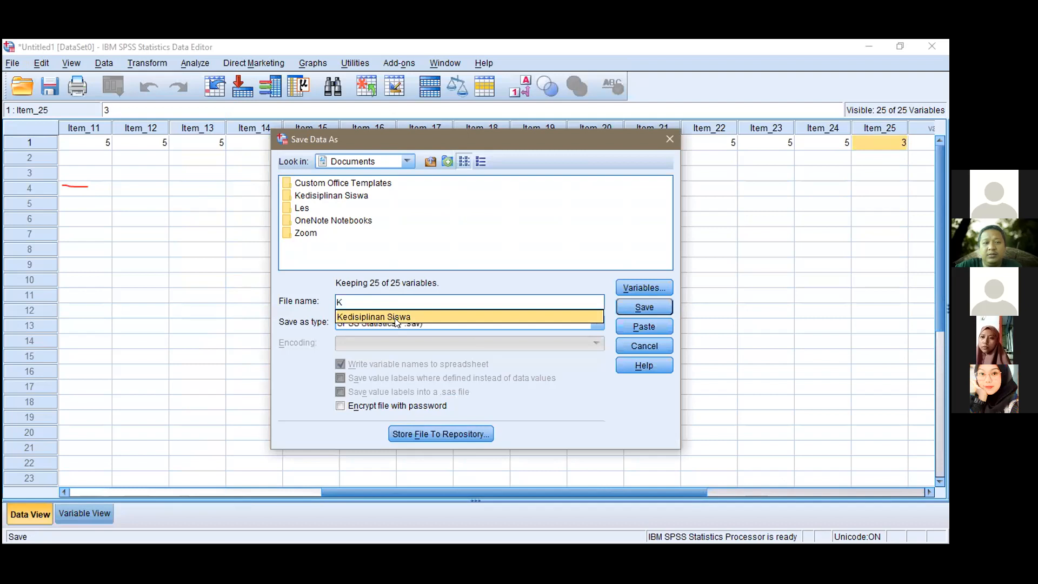
{"action": "left_click", "coordinate": [488, 320]}
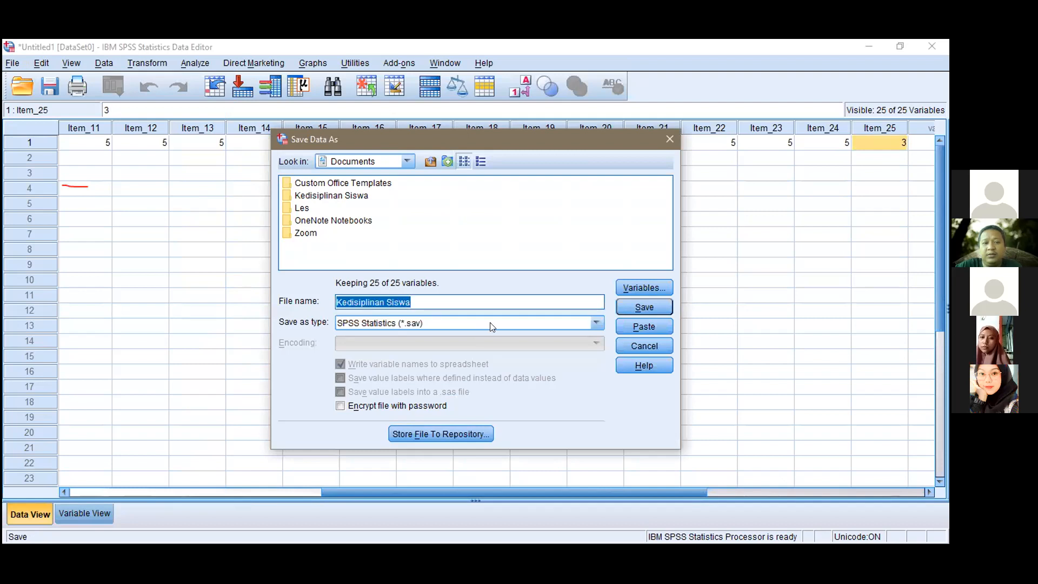
{"action": "left_click", "coordinate": [649, 302]}
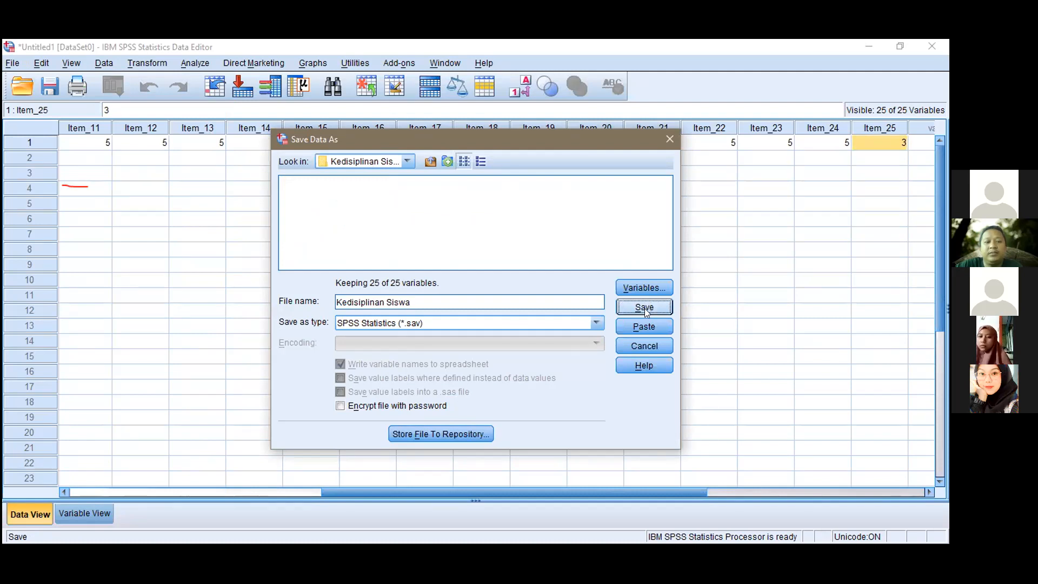
{"action": "left_click", "coordinate": [644, 308]}
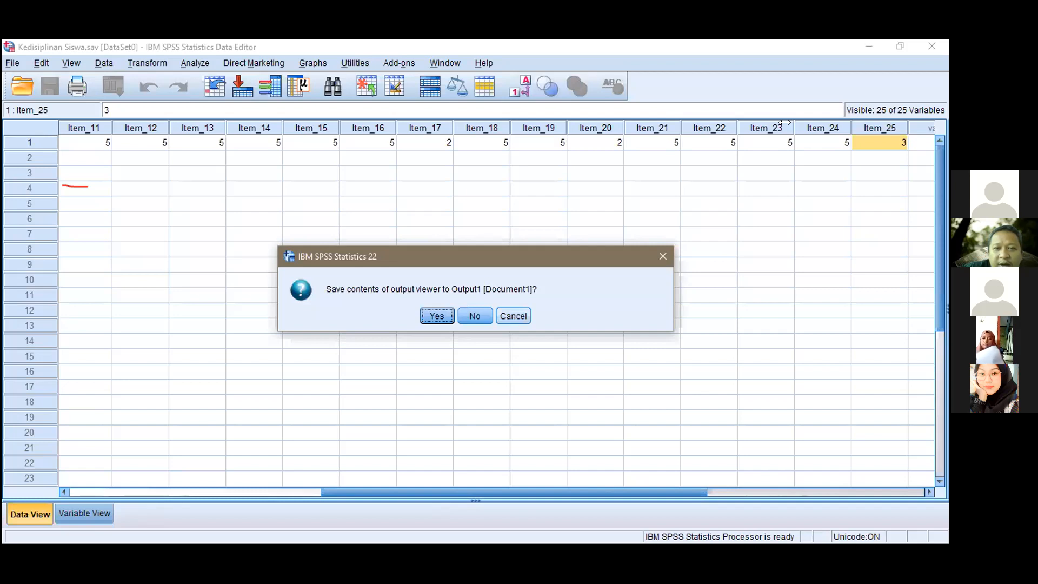
- Close the Output1 viewer without saving its contents and return to the Kedisiplinan Siswa data sheet
{"action": "left_click", "coordinate": [475, 317]}
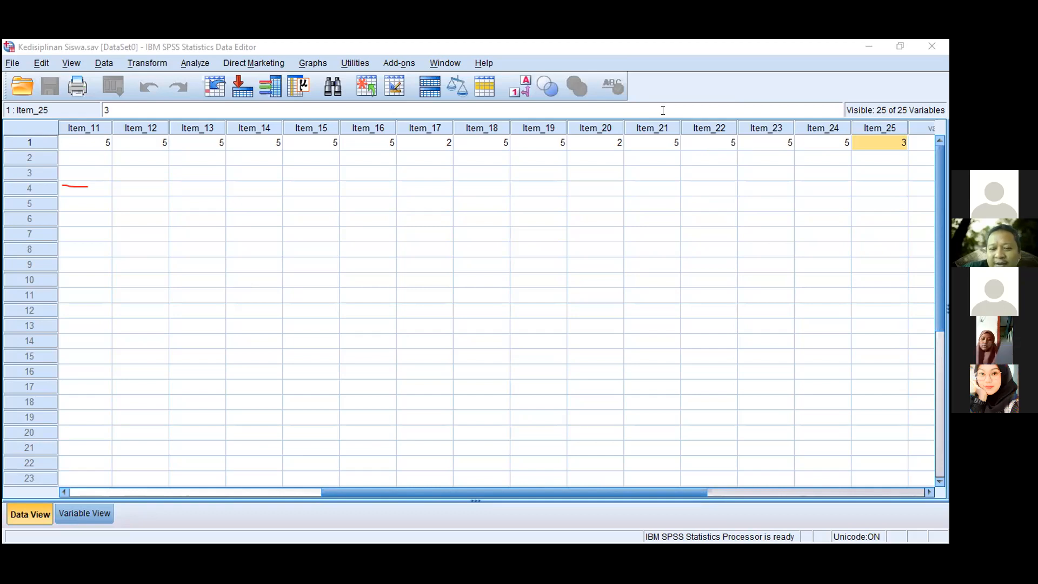
{"action": "left_click", "coordinate": [425, 213]}
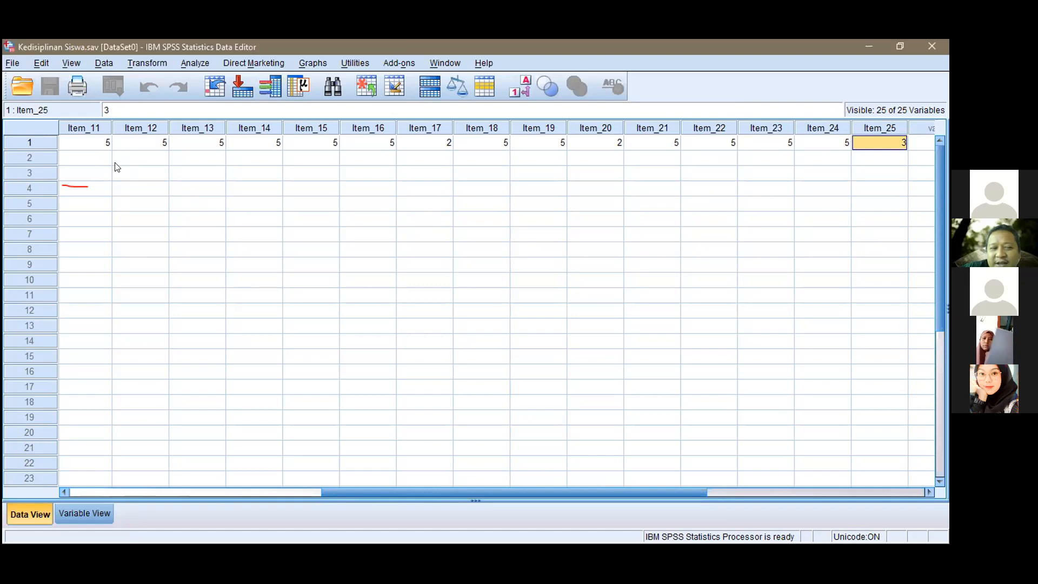
{"action": "left_click", "coordinate": [99, 159]}
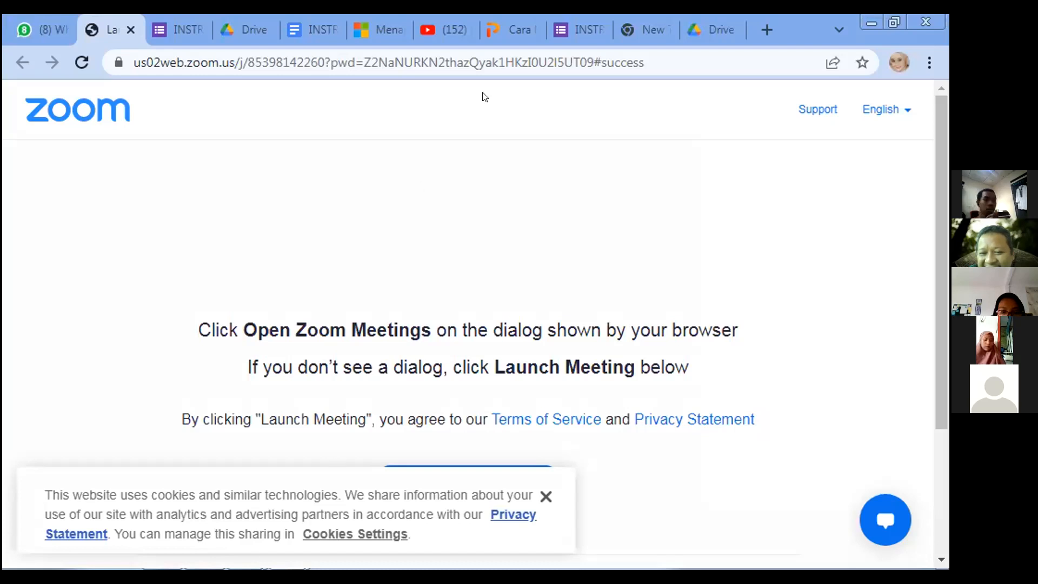
- Minimize the browser and switch to the Output1 window of IBM SPSS Statistics Viewer to examine its log
{"action": "left_click", "coordinate": [866, 22]}
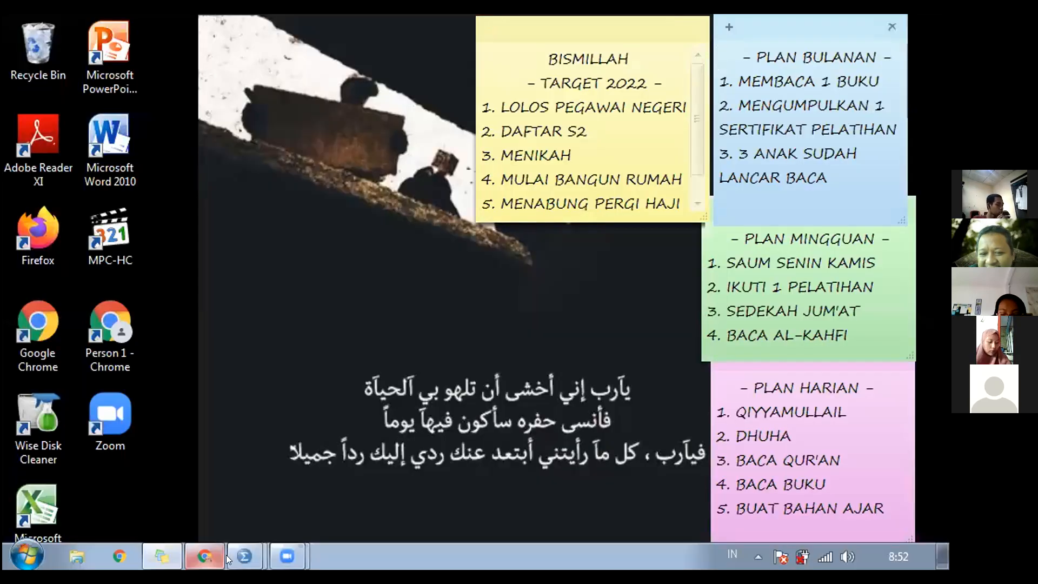
{"action": "mouse_move", "coordinate": [226, 555]}
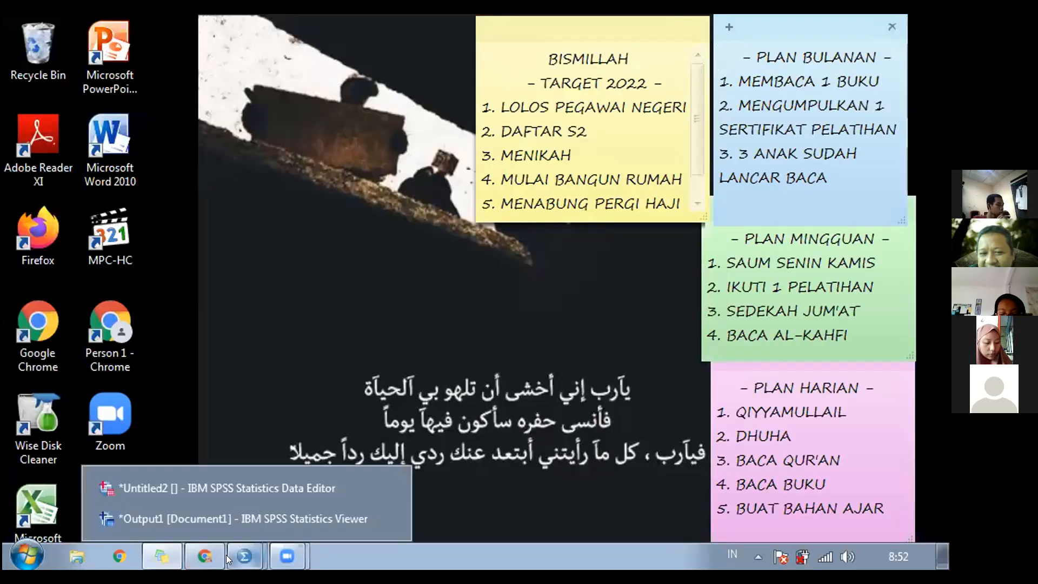
{"action": "left_click", "coordinate": [210, 511]}
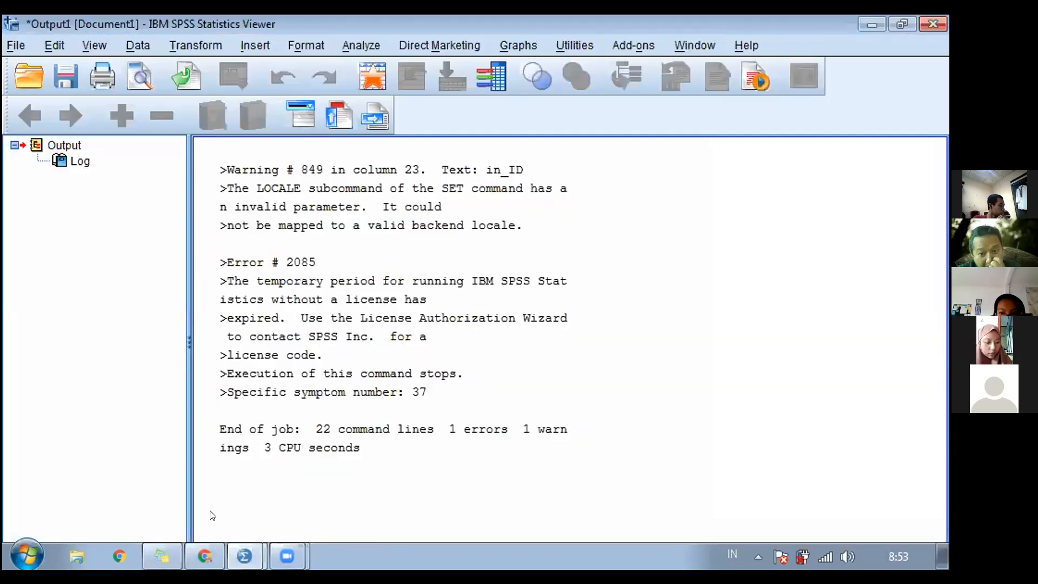
{"action": "mouse_move", "coordinate": [244, 555]}
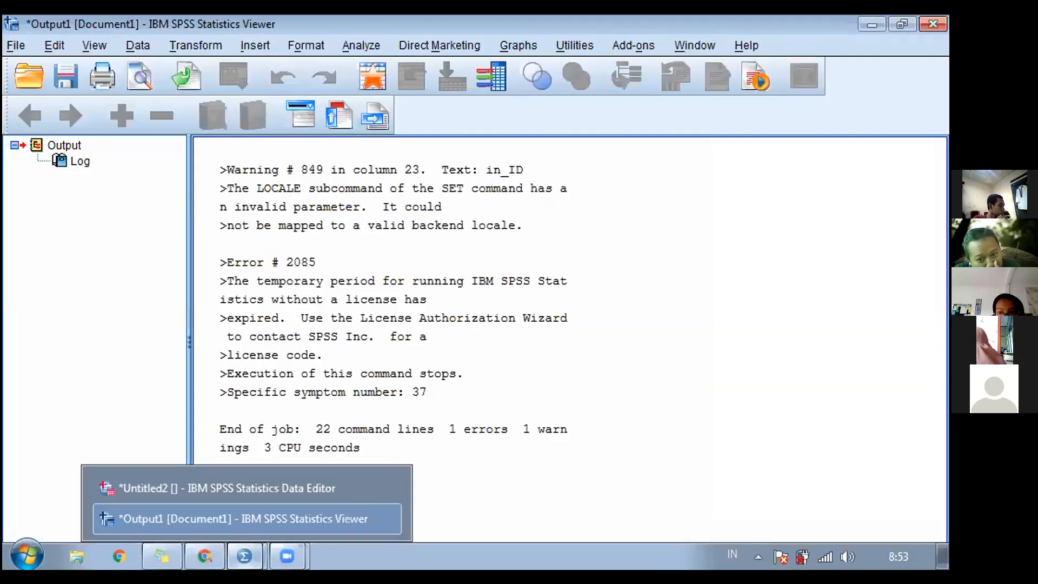
- Switch to the Untitled2 dataset in the data editor and review the variable definitions of the Item variables
{"action": "left_click", "coordinate": [229, 491]}
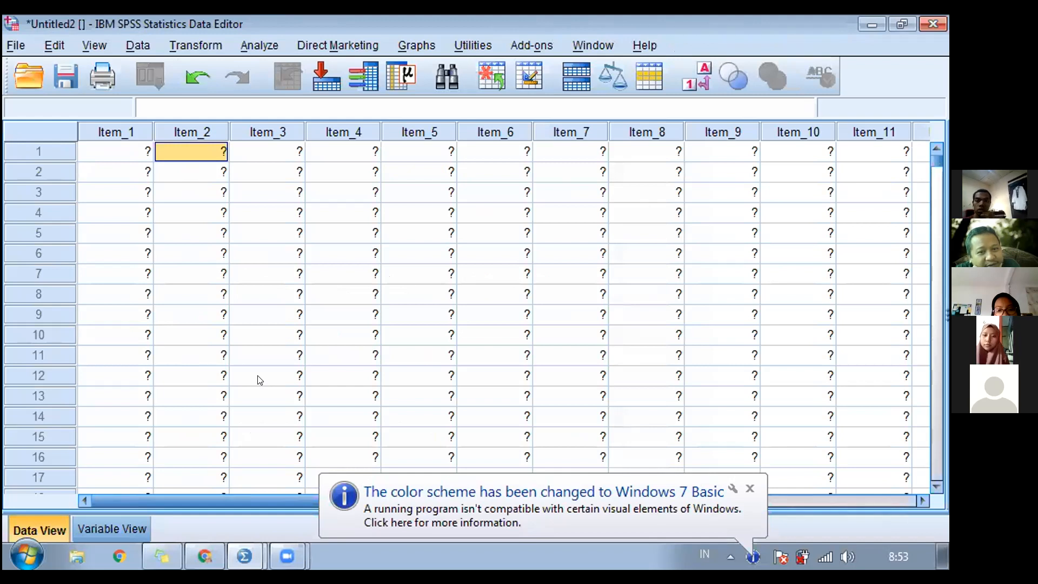
{"action": "left_click", "coordinate": [96, 535]}
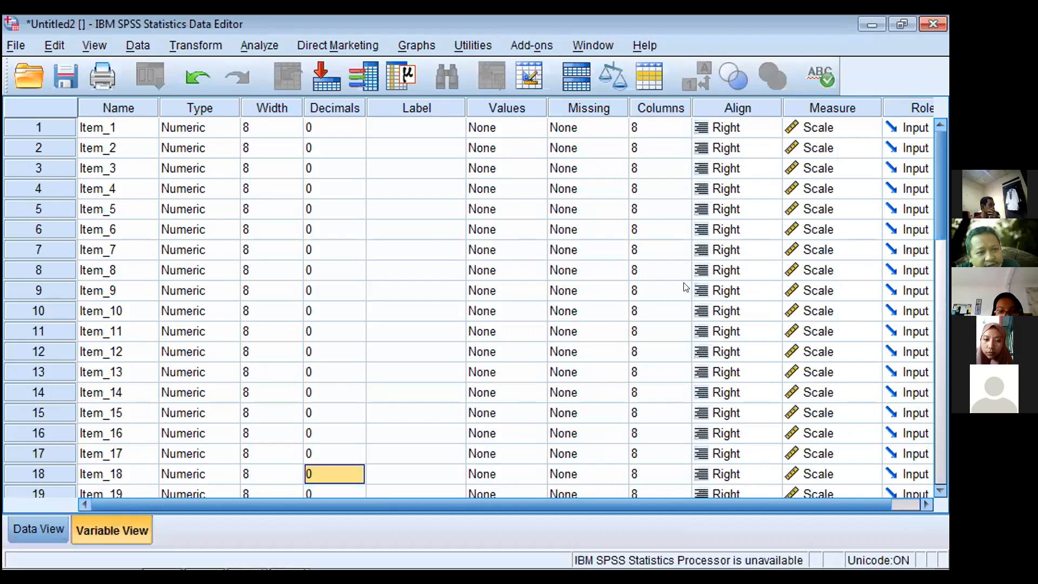
{"action": "scroll", "coordinate": [557, 492], "scroll_direction": "right", "scroll_amount": 1}
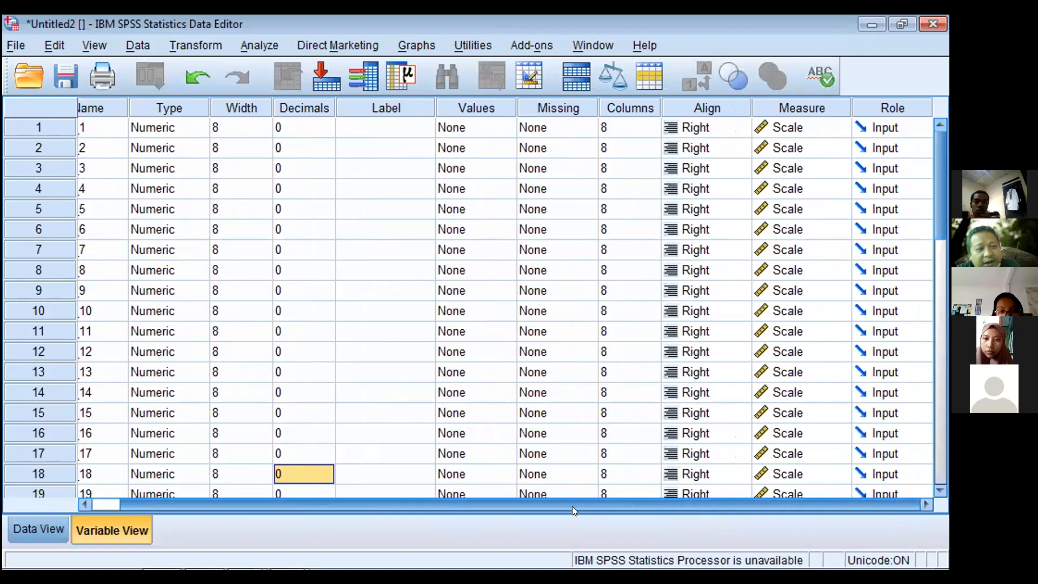
{"action": "scroll", "coordinate": [572, 506], "scroll_direction": "left", "scroll_amount": 1}
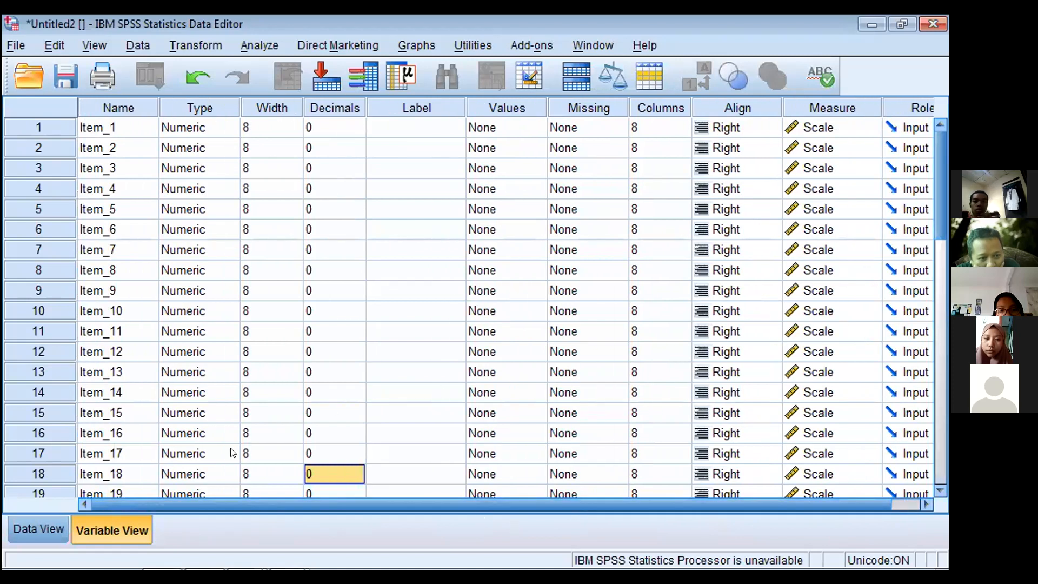
- Return to the case data and try to enter 4 for Item_1 in the first row
{"action": "left_click", "coordinate": [37, 529]}
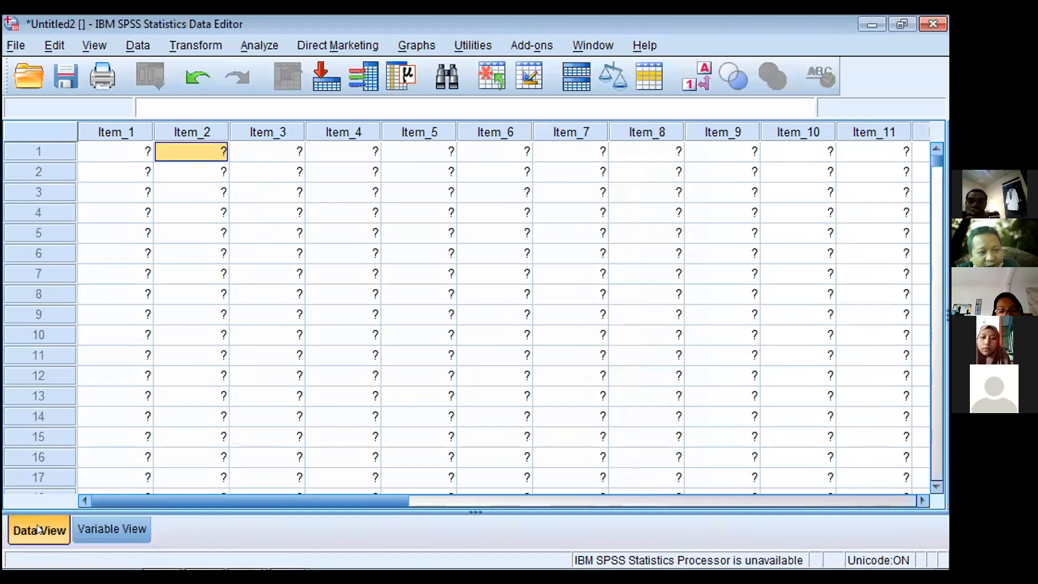
{"action": "left_click", "coordinate": [122, 150]}
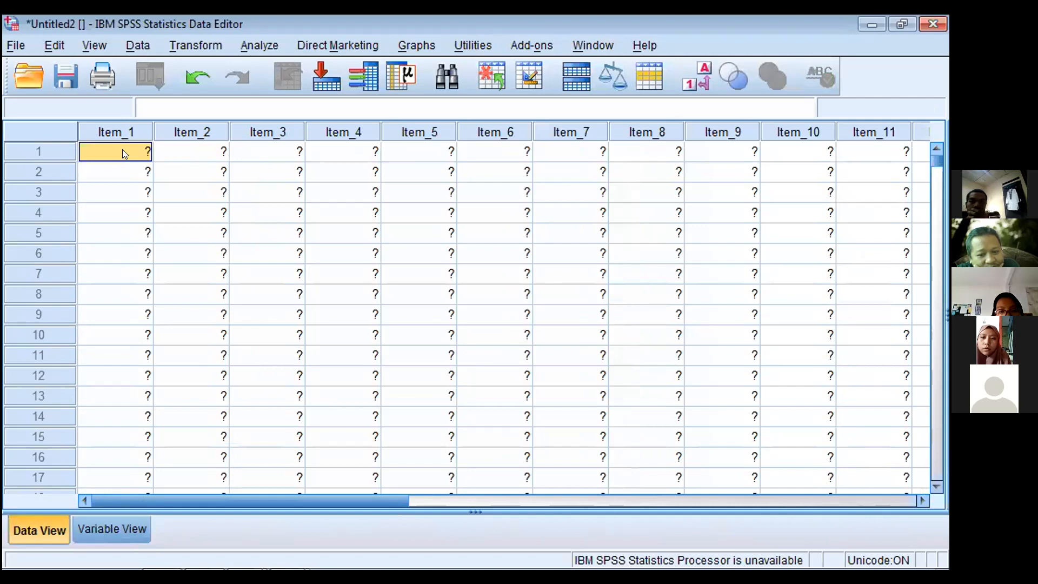
{"action": "type", "text": "4"}
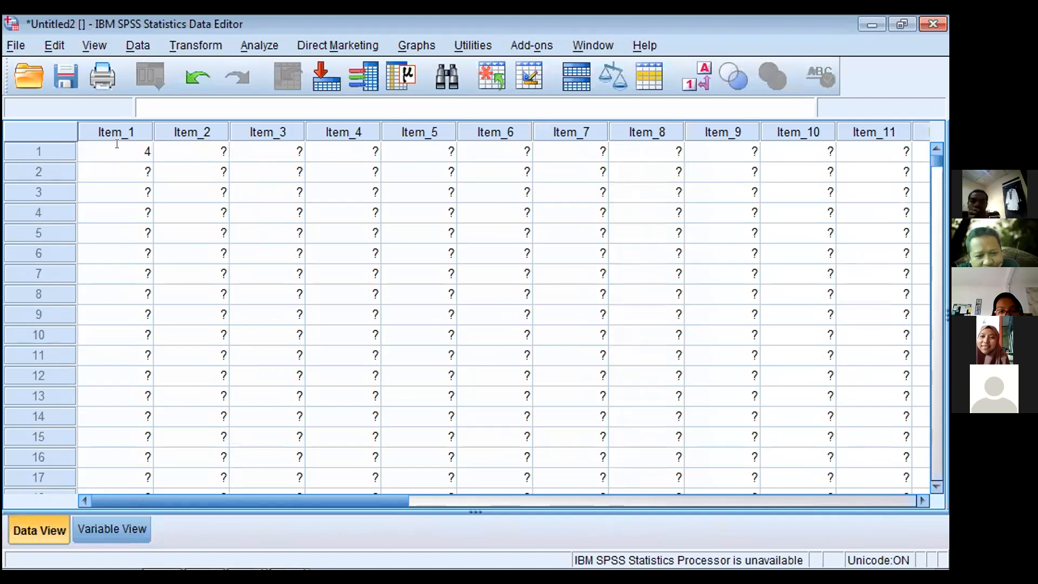
{"action": "left_click", "coordinate": [188, 153]}
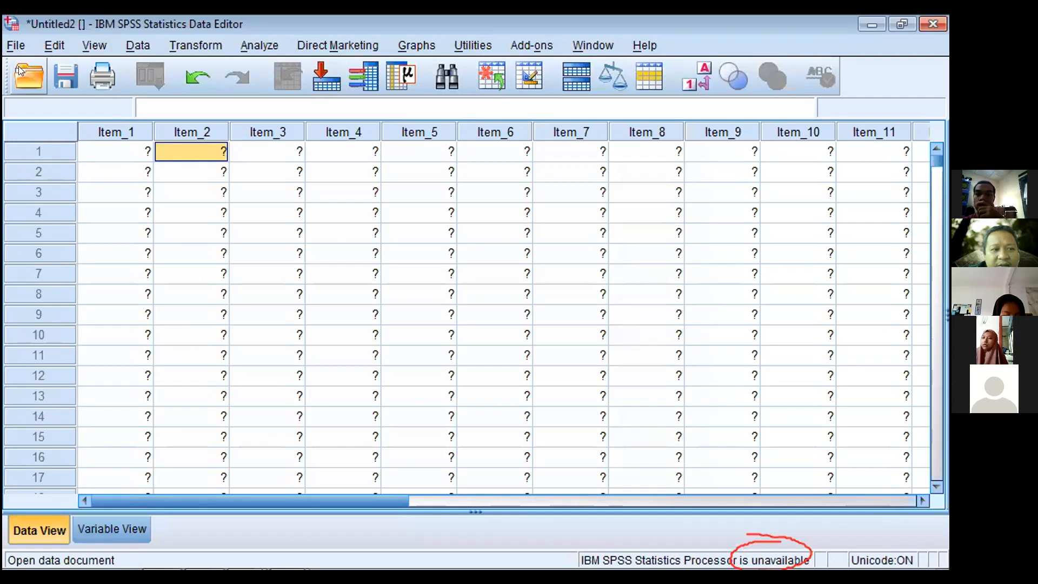
- Try to save the Untitled2 dataset and dismiss the resulting dialog
{"action": "left_click", "coordinate": [9, 49]}
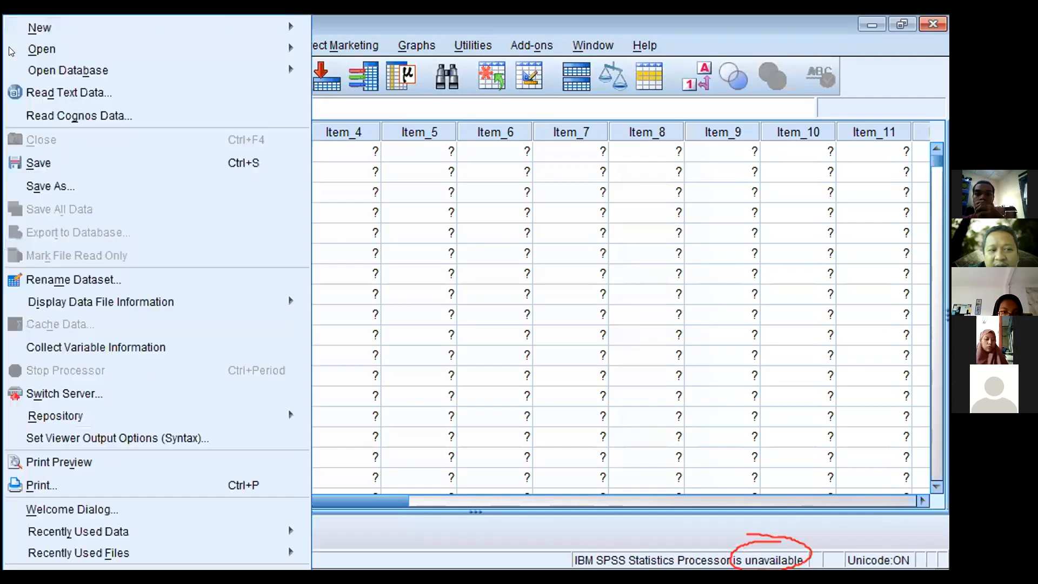
{"action": "left_click", "coordinate": [38, 165]}
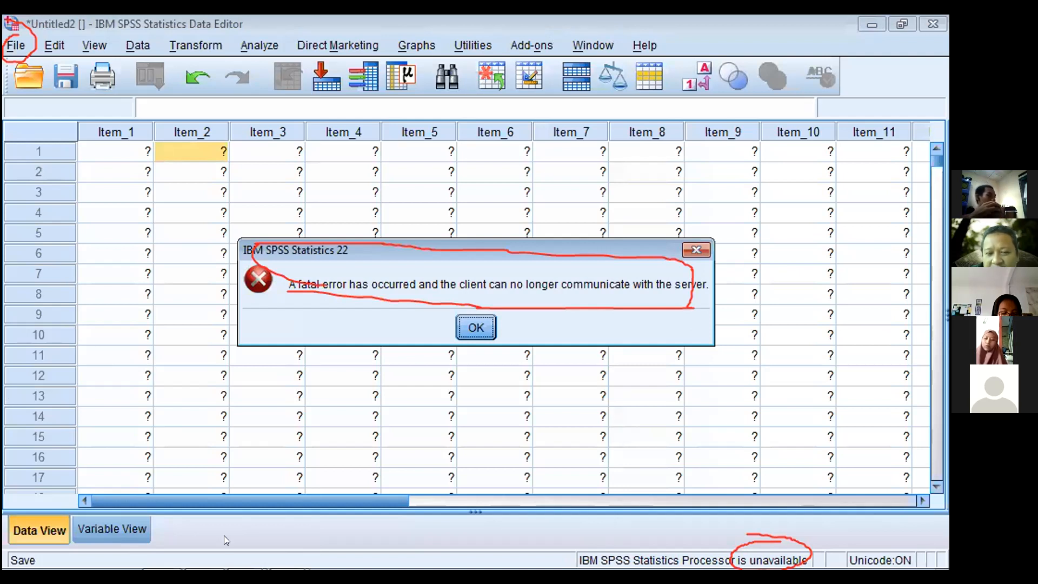
{"action": "mouse_move", "coordinate": [319, 553]}
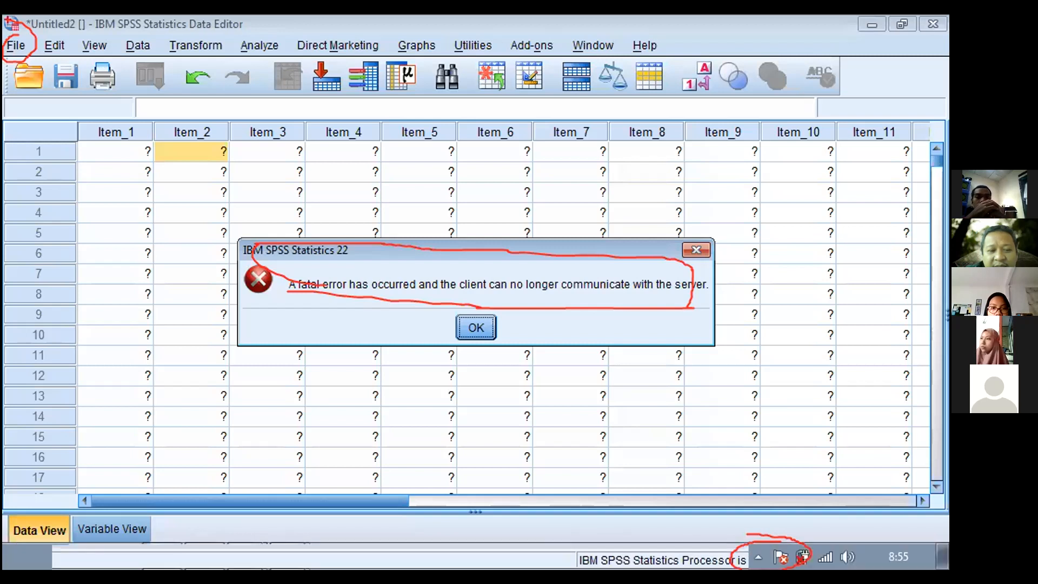
{"action": "mouse_move", "coordinate": [204, 555]}
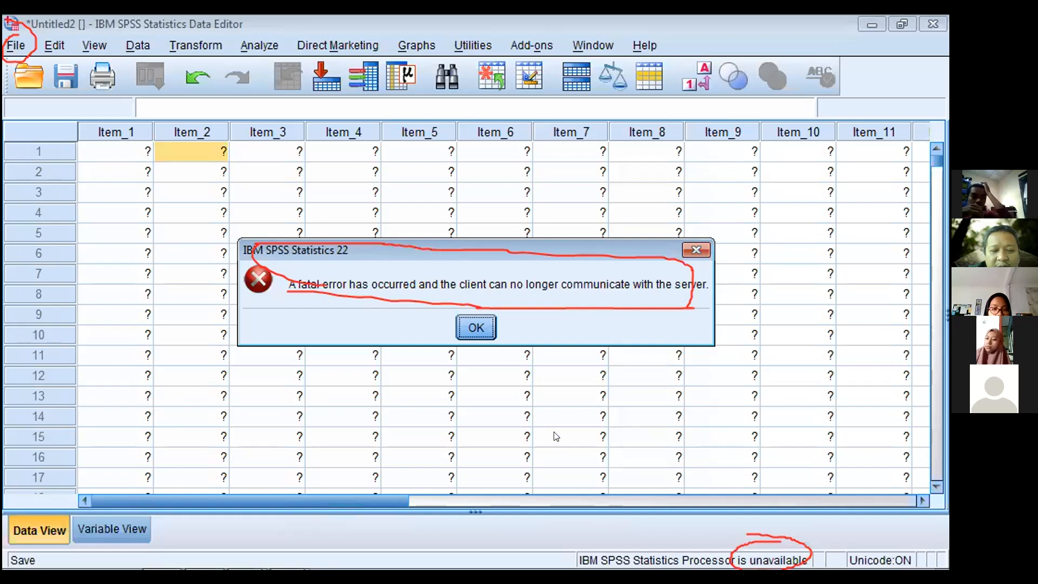
{"action": "left_click", "coordinate": [689, 249]}
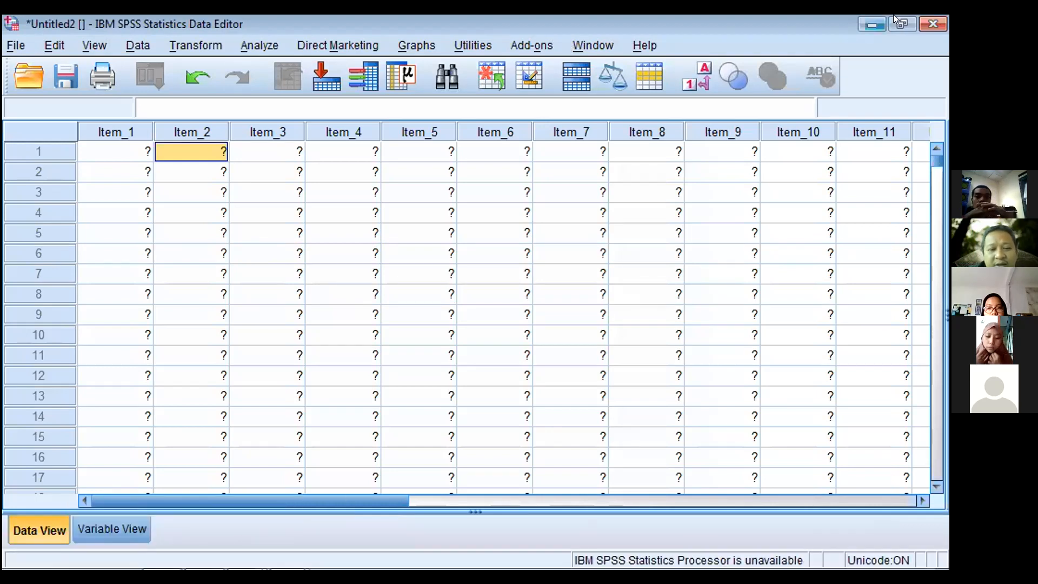
- Close the statistics program without saving the output viewer contents or the Untitled2 dataset
{"action": "left_click", "coordinate": [931, 24]}
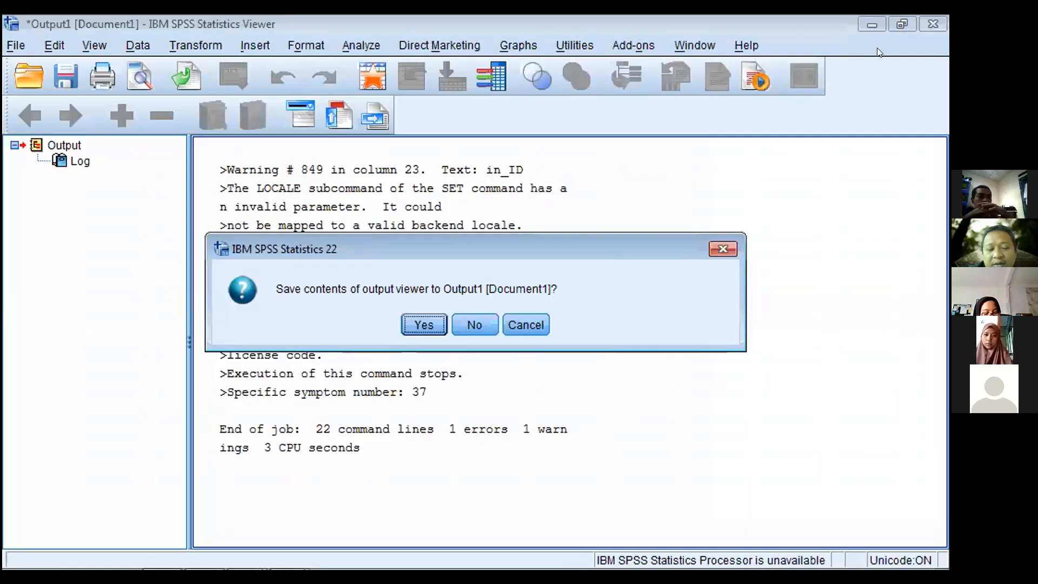
{"action": "left_click", "coordinate": [460, 326]}
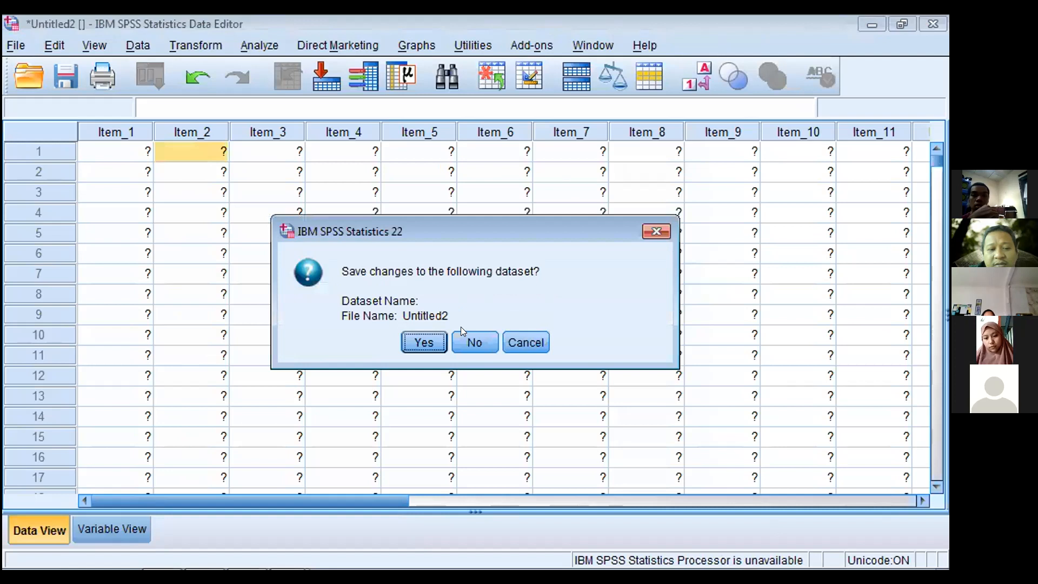
{"action": "left_click", "coordinate": [466, 333]}
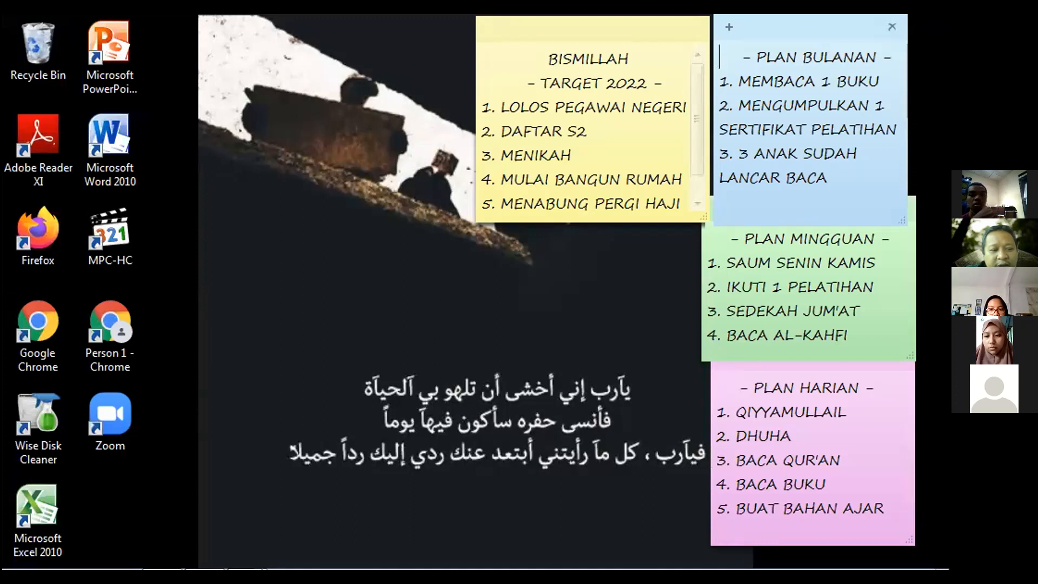
{"action": "mouse_move", "coordinate": [16, 565]}
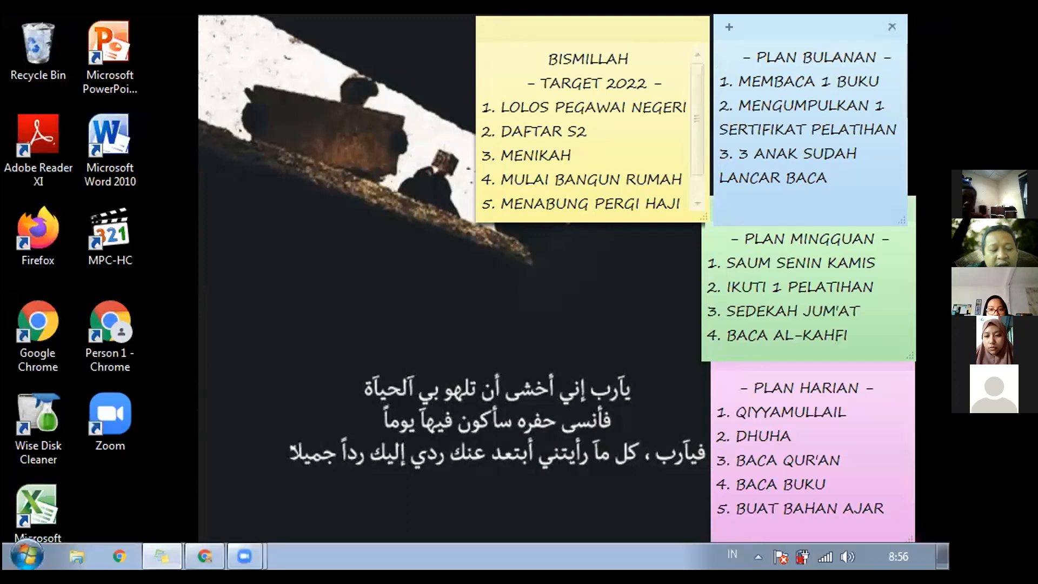
{"action": "left_click", "coordinate": [17, 565]}
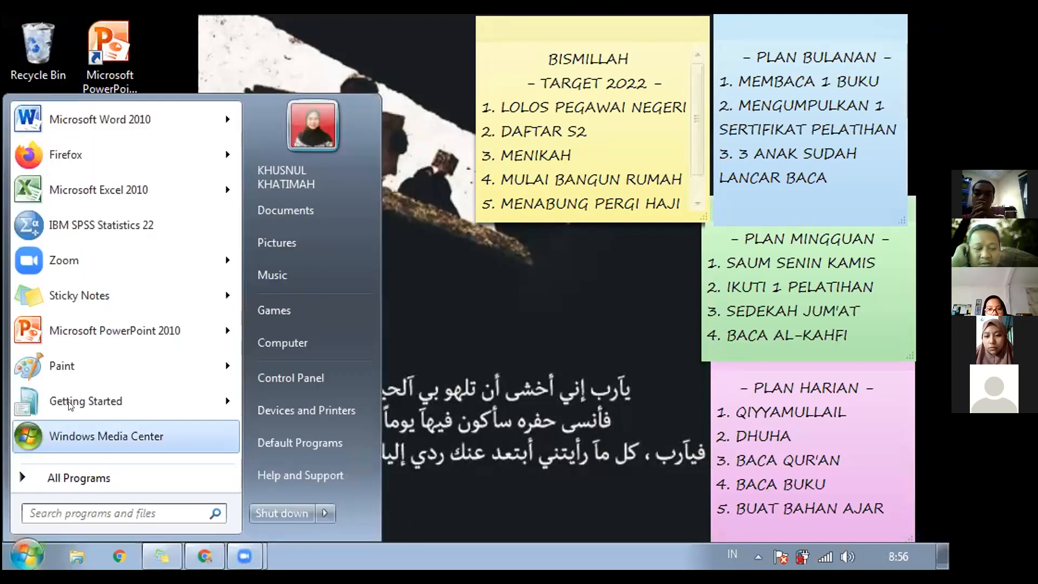
{"action": "left_click", "coordinate": [432, 307]}
- Open the Downloads folder in Windows Explorer and search it for "ibm"
{"action": "mouse_move", "coordinate": [65, 552]}
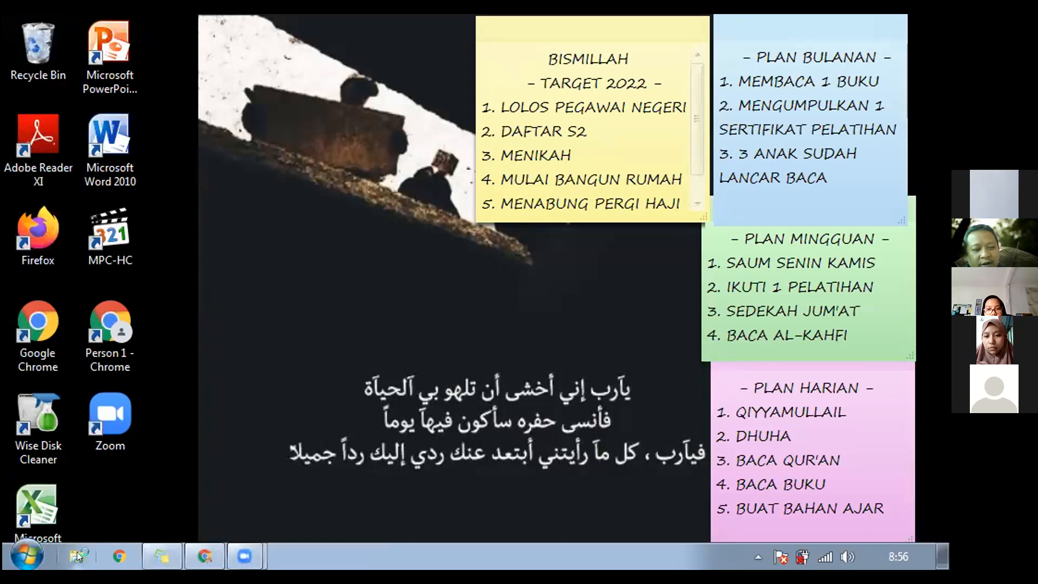
{"action": "left_click", "coordinate": [76, 551]}
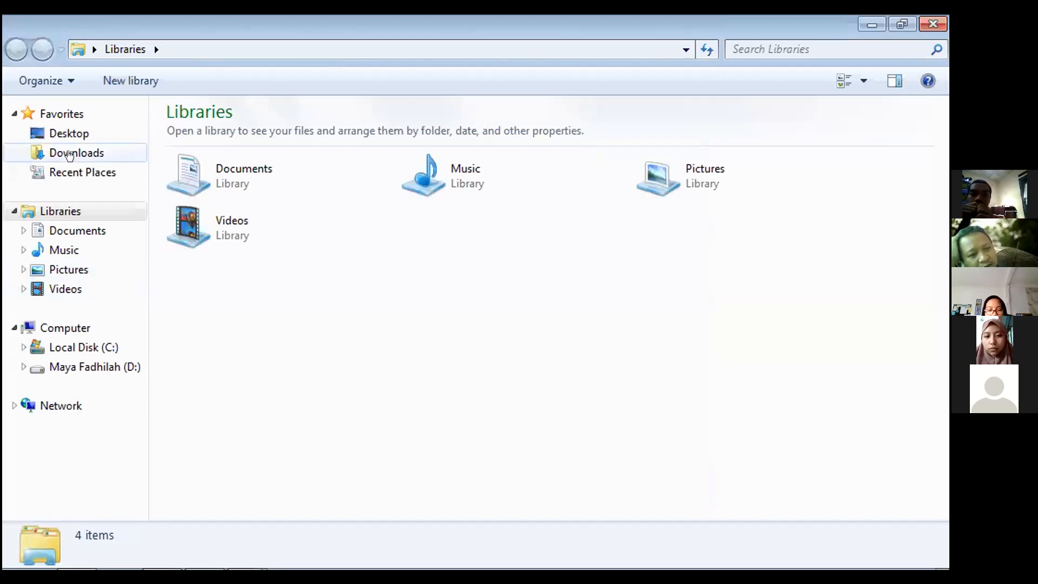
{"action": "left_click", "coordinate": [69, 154]}
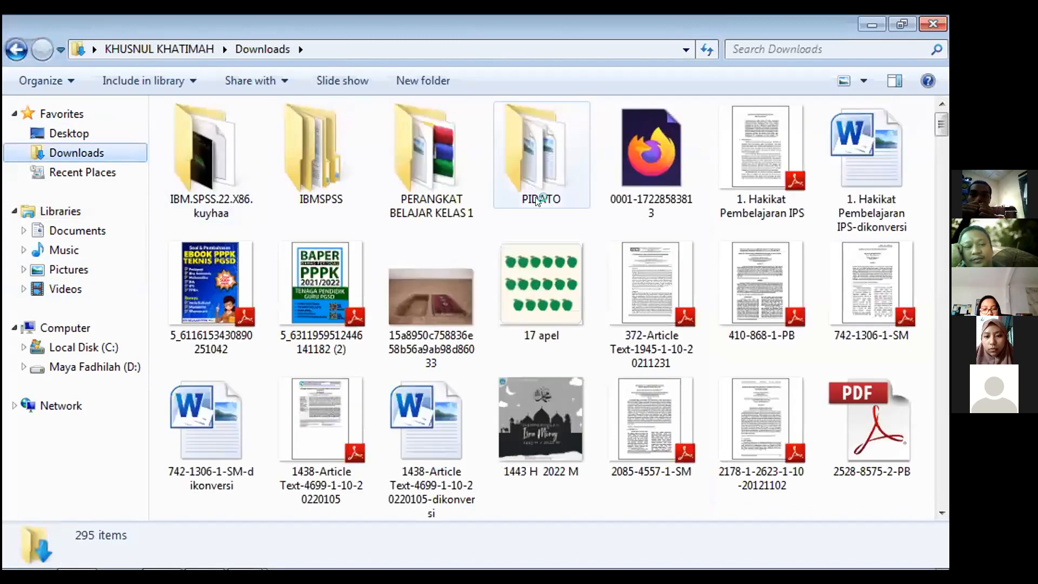
{"action": "left_click_drag", "start_coordinate": [941, 119], "coordinate": [940, 125]}
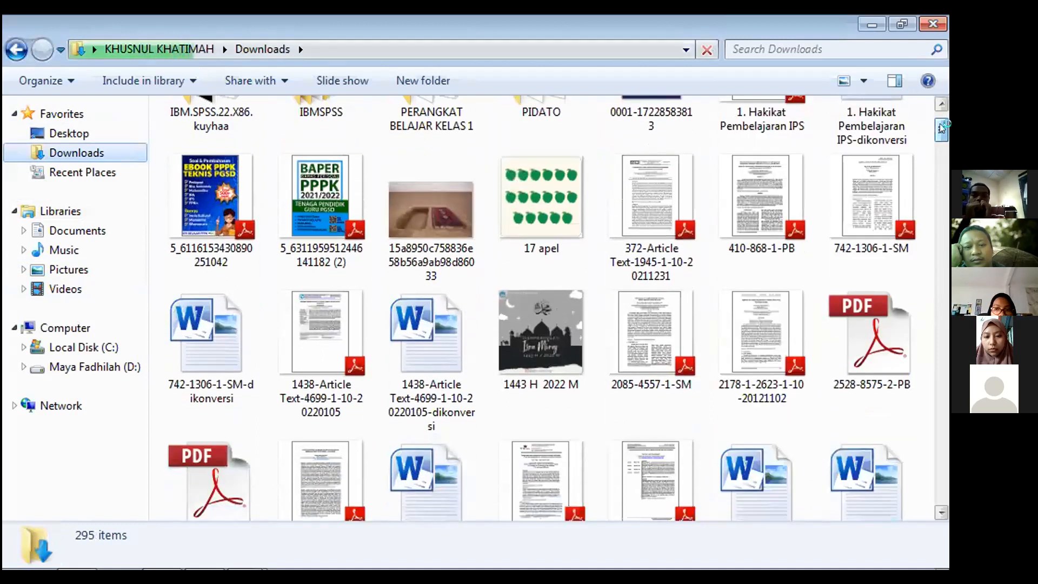
{"action": "left_click_drag", "start_coordinate": [941, 140], "coordinate": [937, 166]}
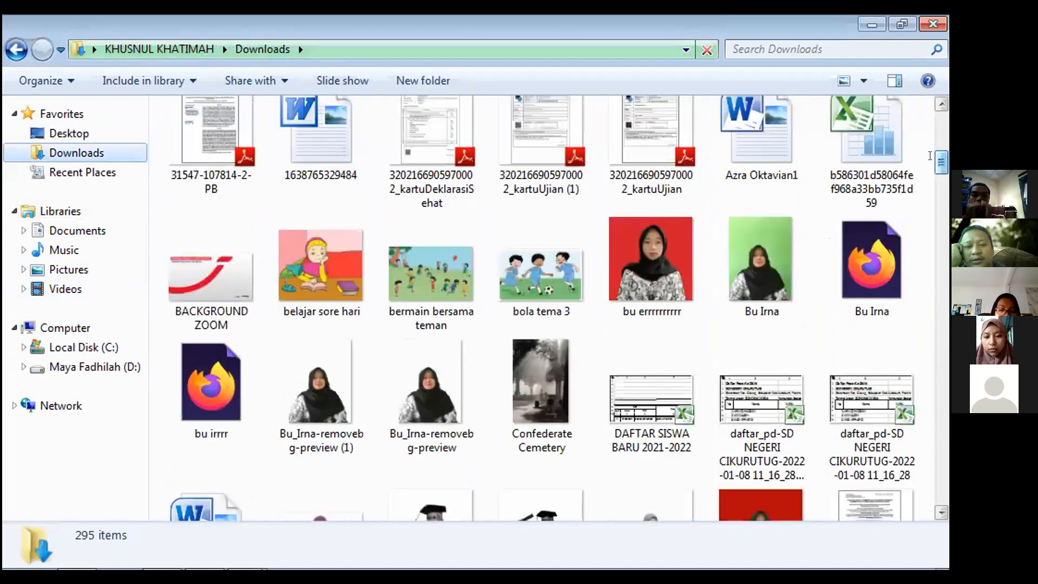
{"action": "left_click", "coordinate": [832, 43]}
{"action": "type", "text": "ibm"}
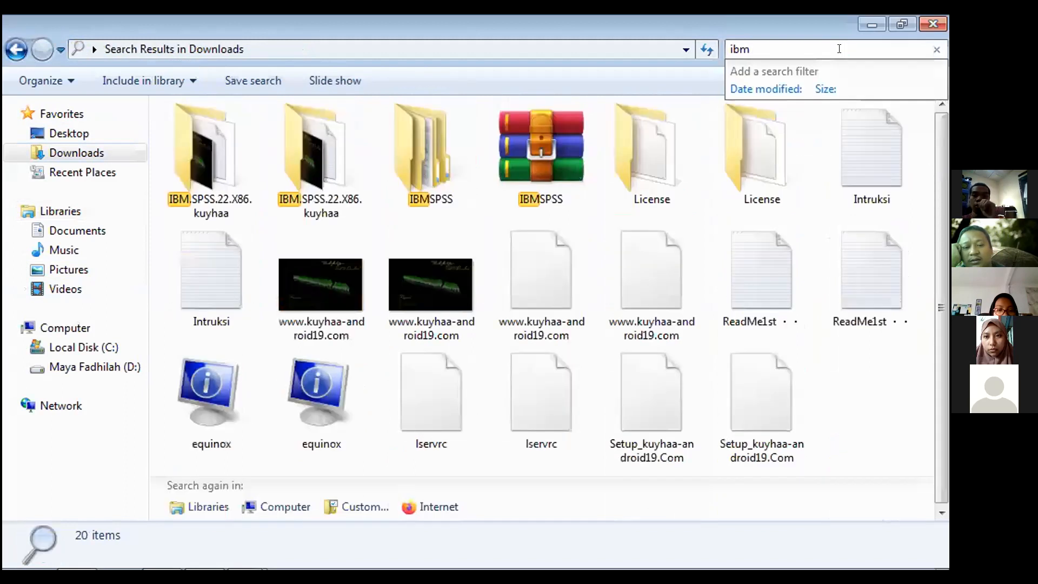
- Inspect the contents of the IBMSPSS archive in WinRAR, then close the archive
{"action": "left_click", "coordinate": [524, 200]}
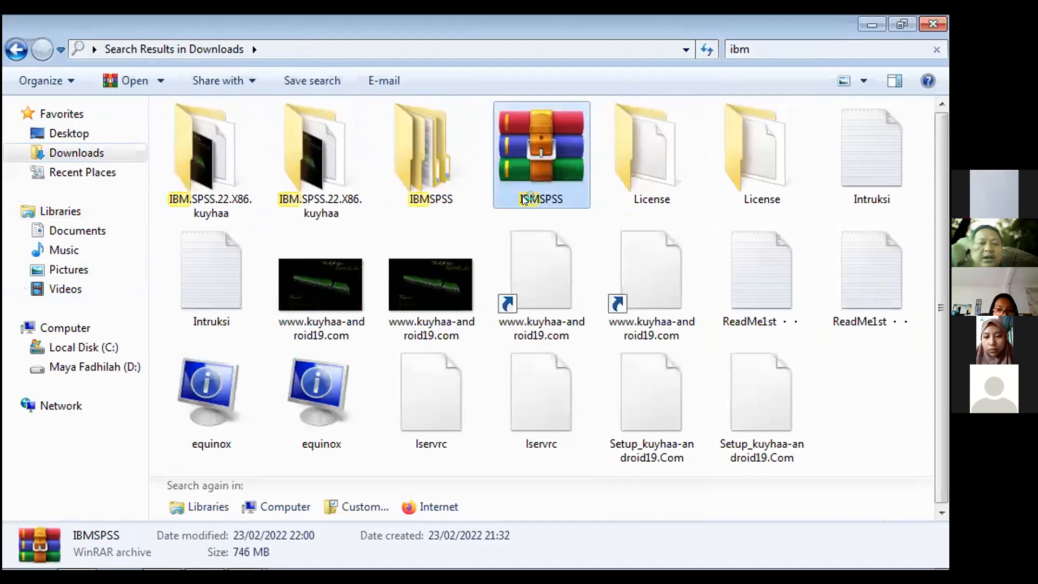
{"action": "double_click", "coordinate": [523, 200]}
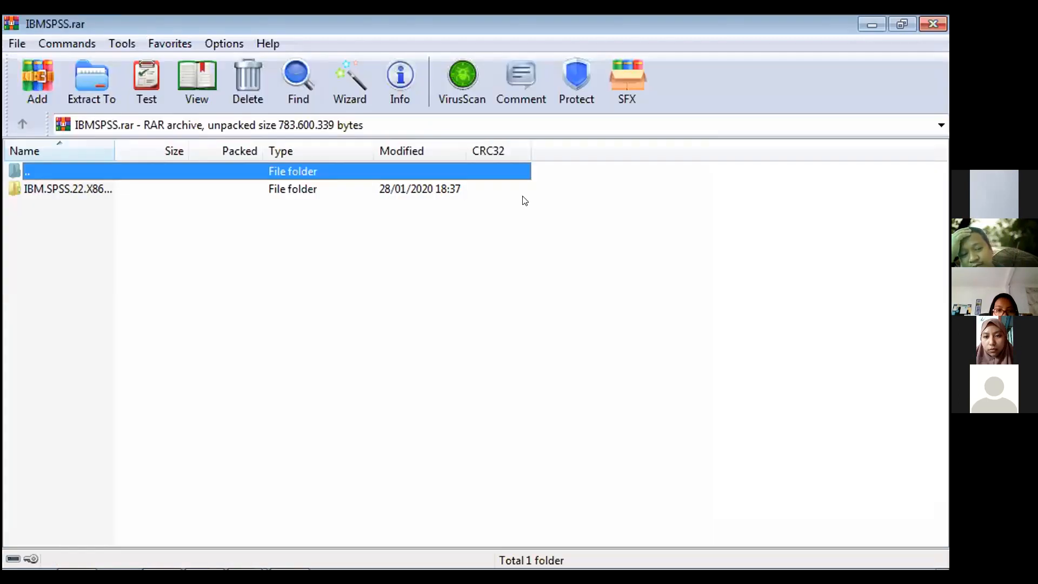
{"action": "left_click", "coordinate": [289, 190]}
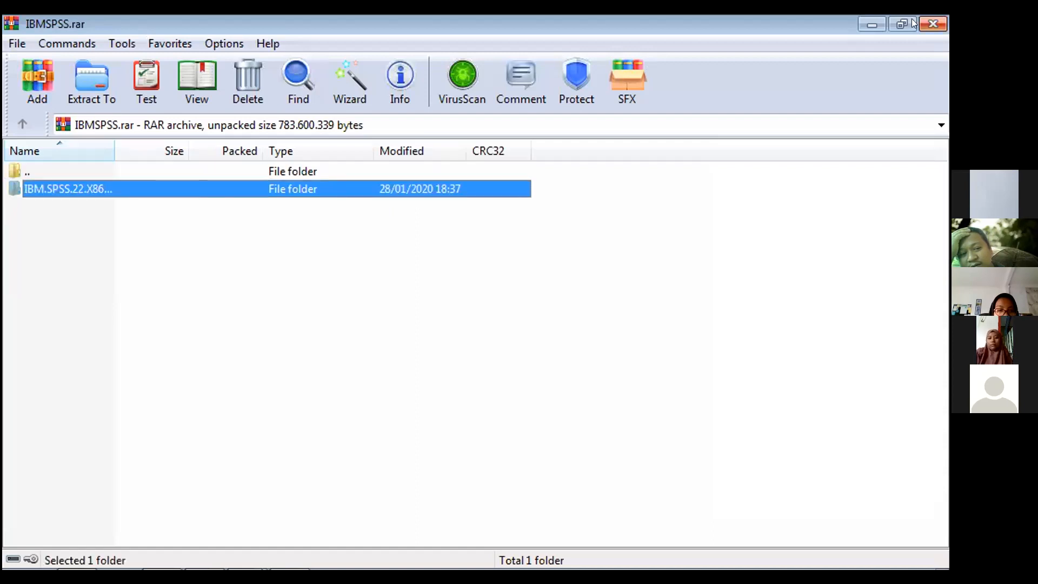
{"action": "left_click", "coordinate": [931, 24]}
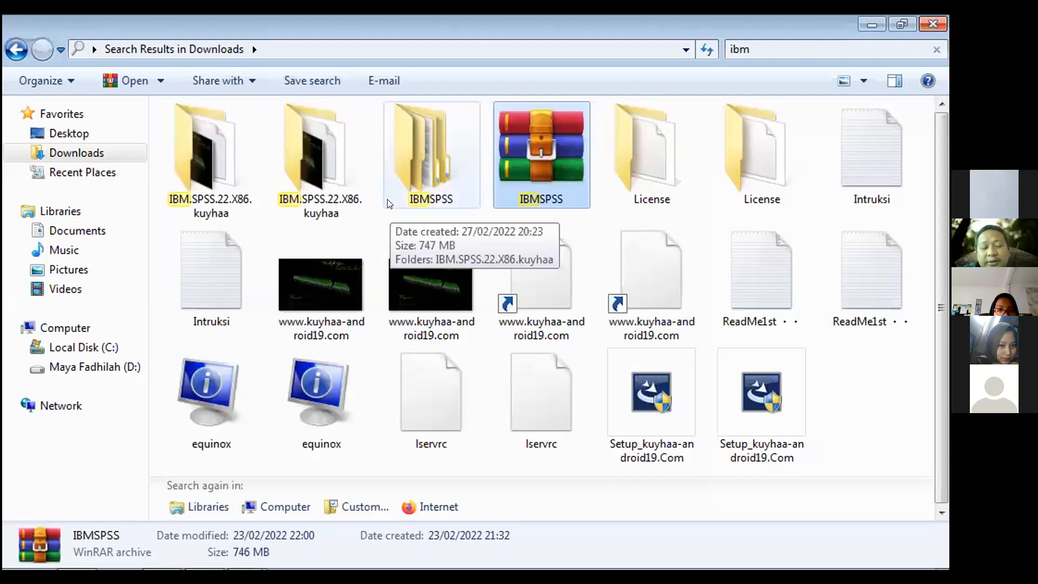
- Open the License folder inside IBM.SPSS.22.X86.kuyhaa in the extracted IBMSPSS folder
{"action": "double_click", "coordinate": [406, 177]}
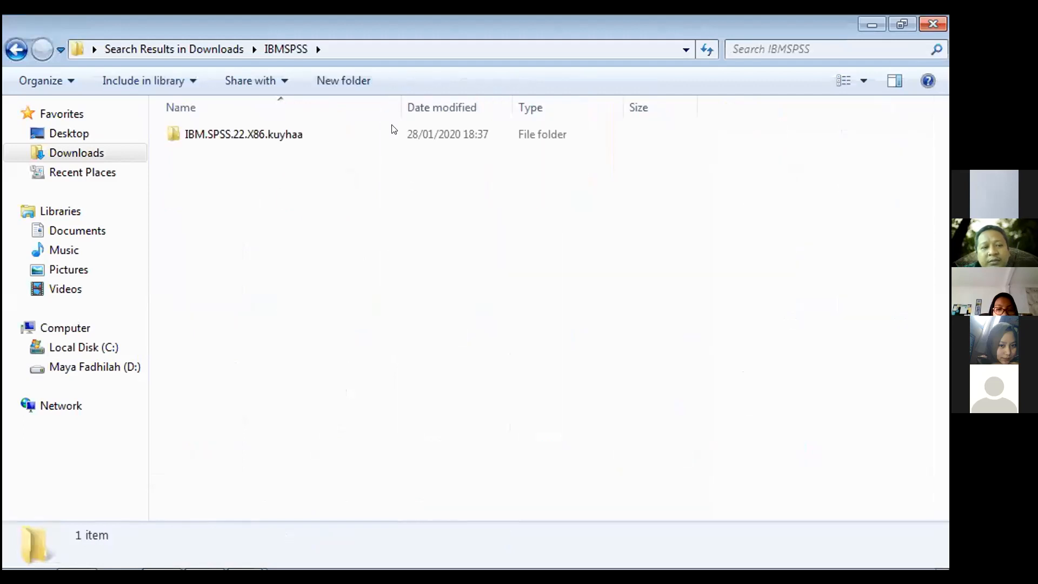
{"action": "double_click", "coordinate": [390, 125]}
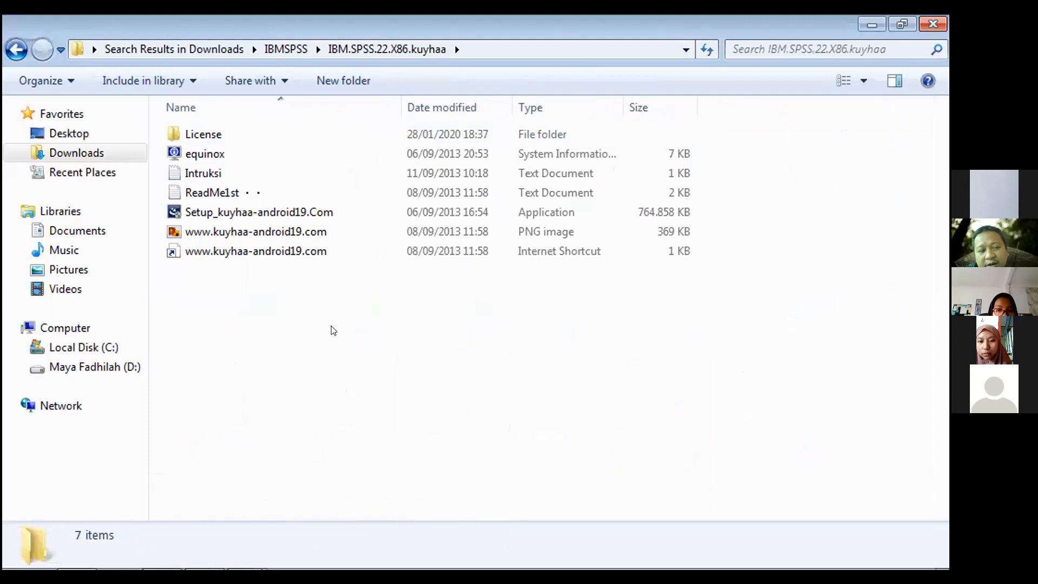
{"action": "left_click", "coordinate": [273, 131]}
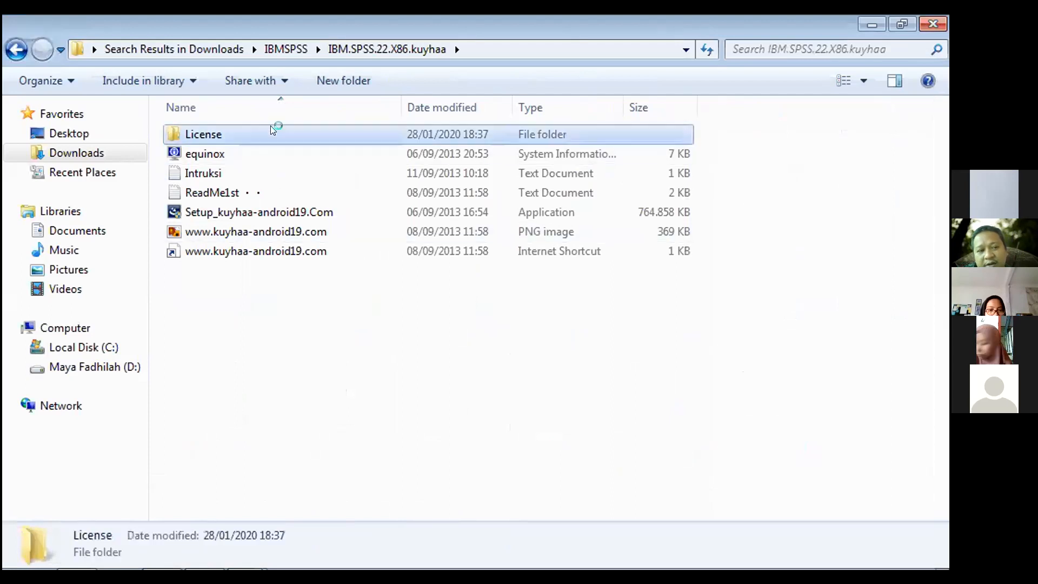
{"action": "double_click", "coordinate": [273, 133]}
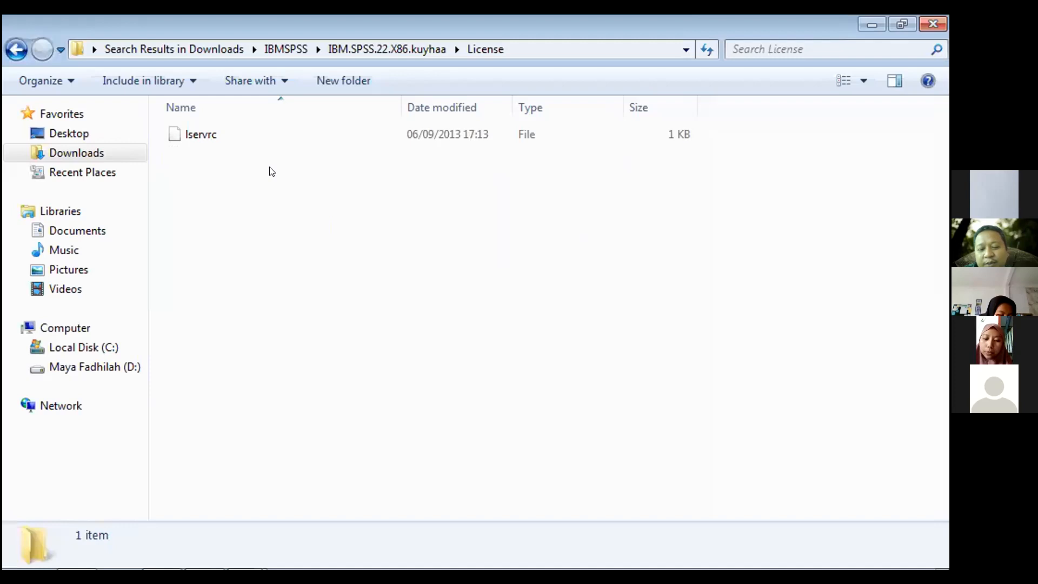
- Copy the lservrc file from the License folder to the clipboard
{"action": "left_click", "coordinate": [258, 129]}
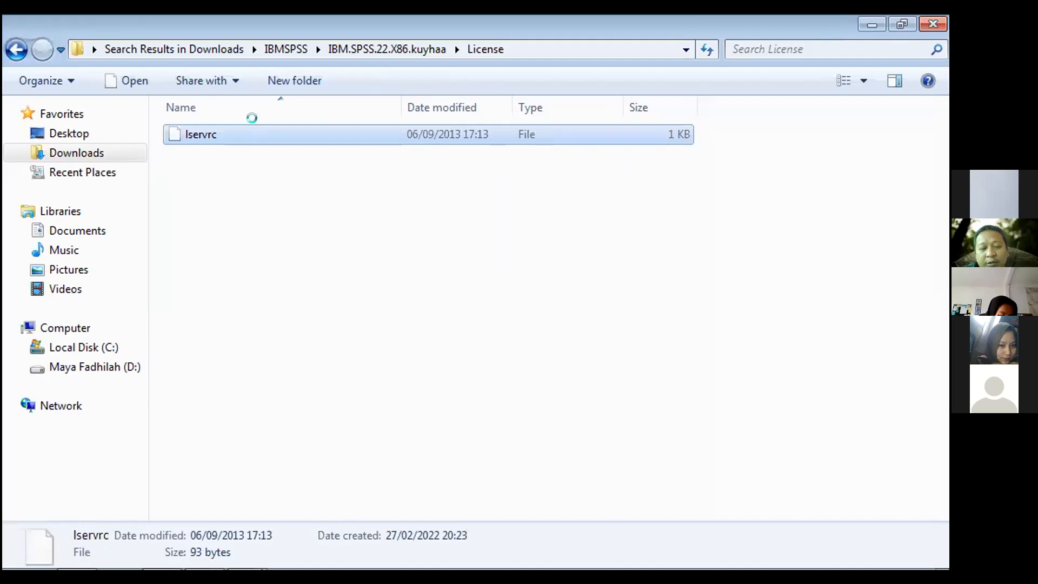
{"action": "right_click", "coordinate": [257, 124]}
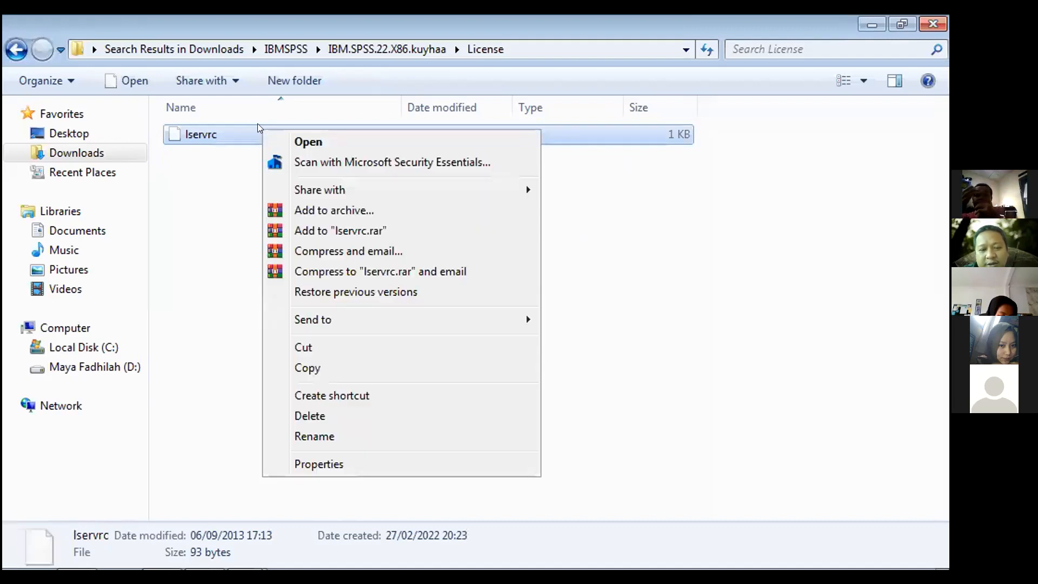
{"action": "left_click", "coordinate": [284, 361]}
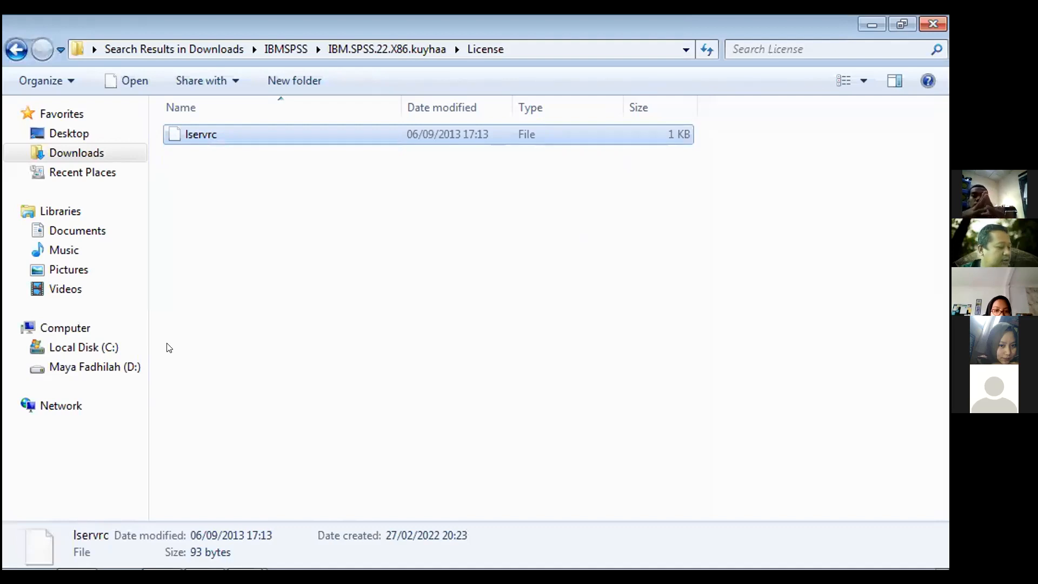
{"action": "left_click", "coordinate": [128, 365]}
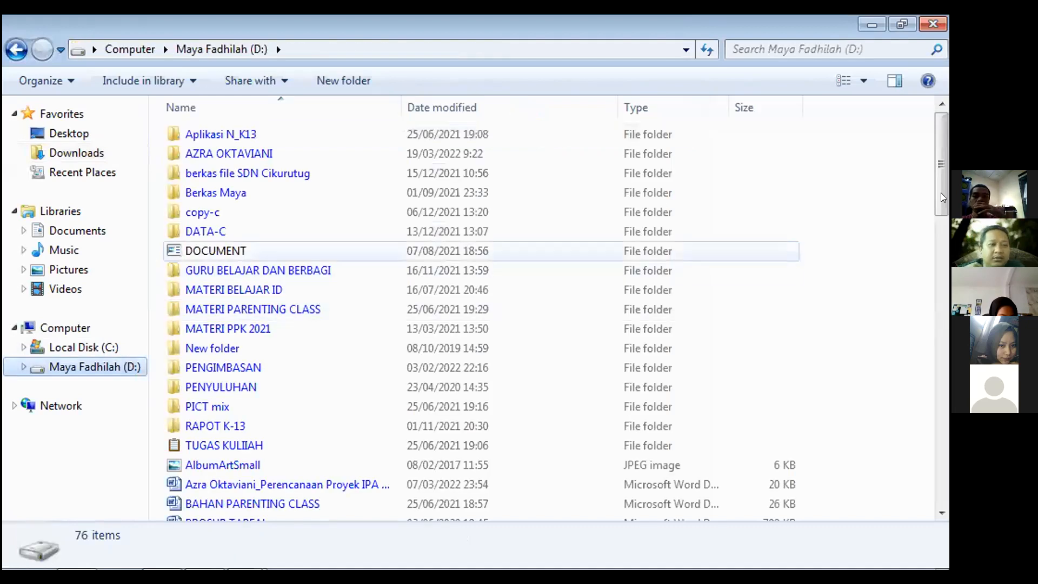
{"action": "left_click_drag", "start_coordinate": [942, 186], "coordinate": [493, 50]}
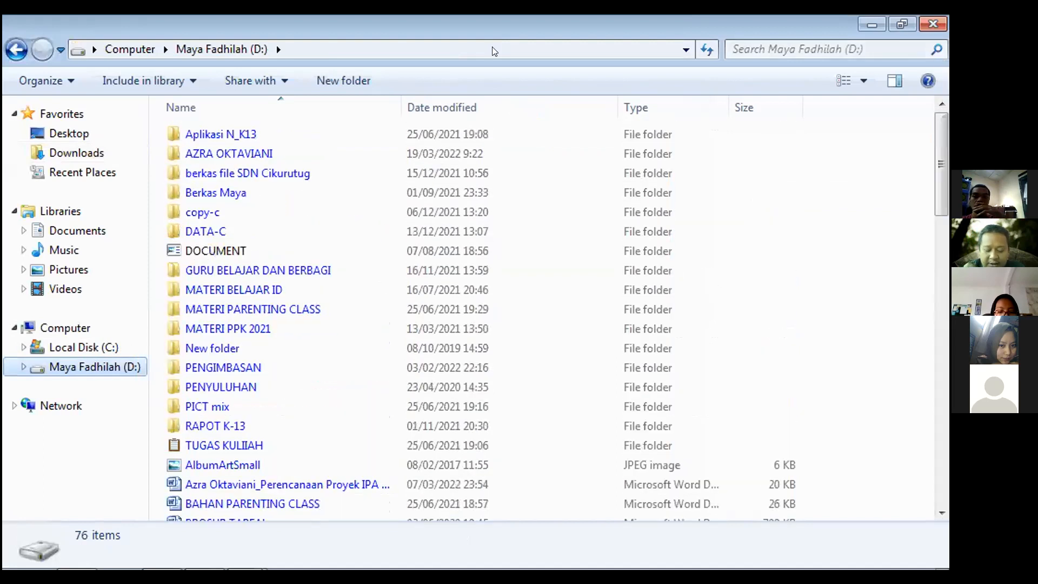
{"action": "double_click", "coordinate": [224, 153]}
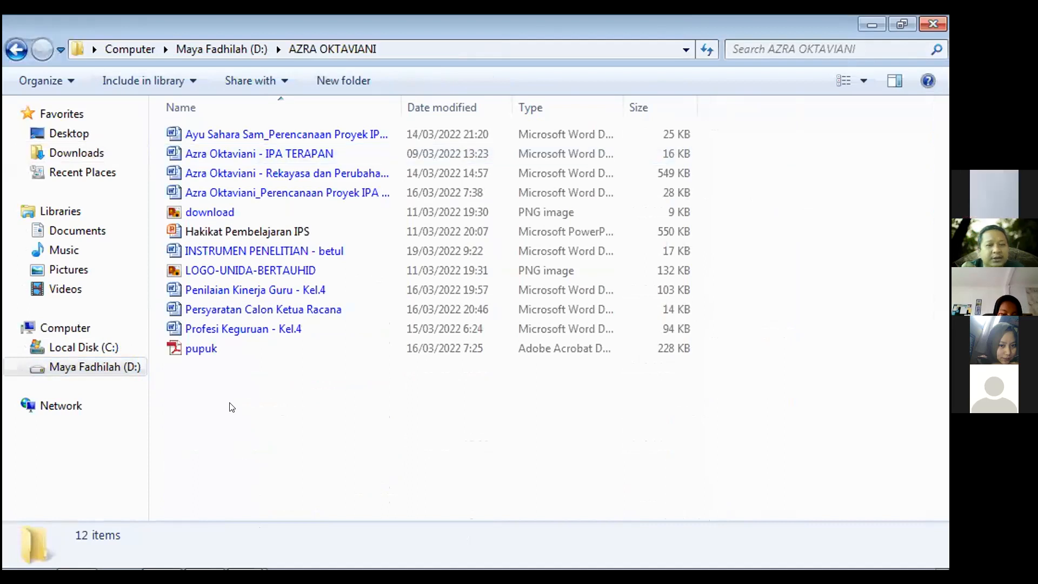
- Open the SPSS installation folder C:\Program Files\IBM\SPSS\Statistics\22
{"action": "left_click", "coordinate": [81, 355]}
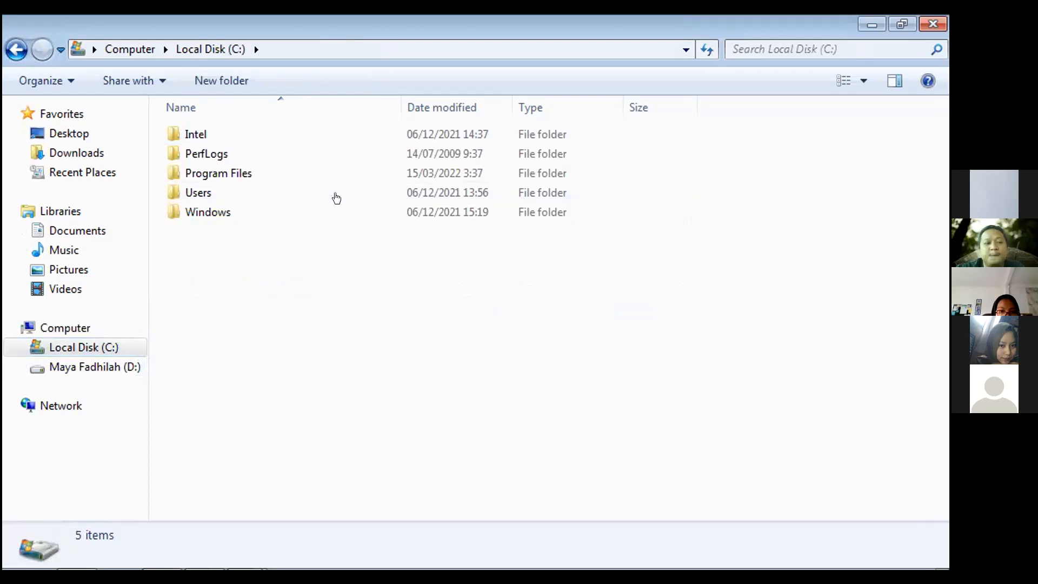
{"action": "double_click", "coordinate": [336, 215]}
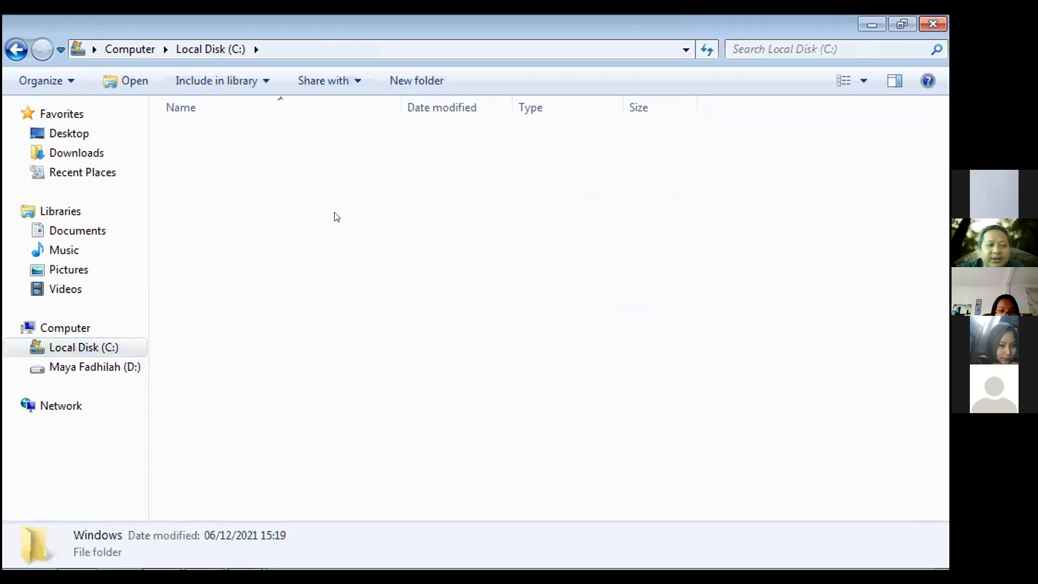
{"action": "left_click", "coordinate": [18, 52]}
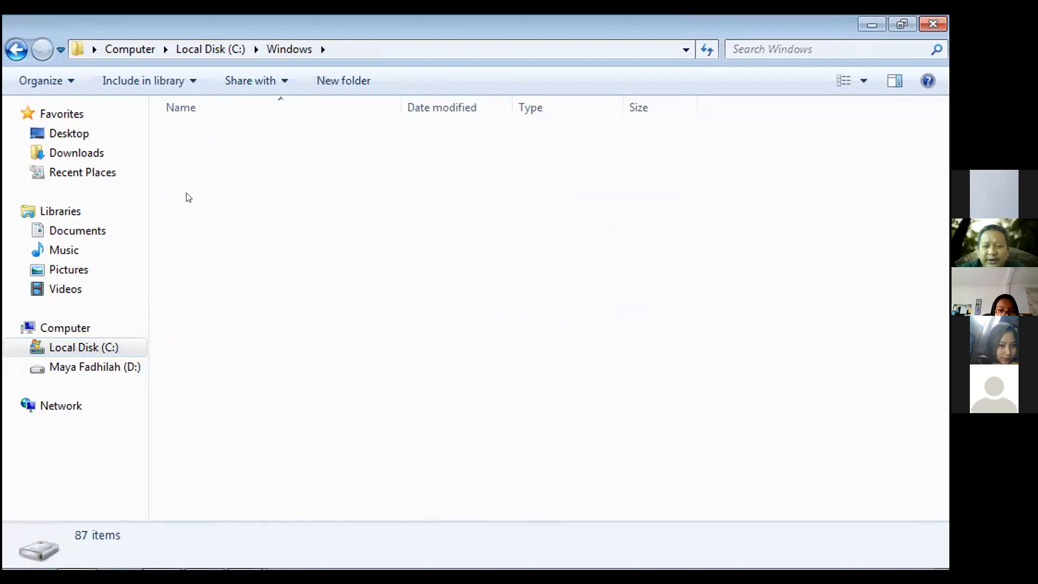
{"action": "double_click", "coordinate": [186, 173]}
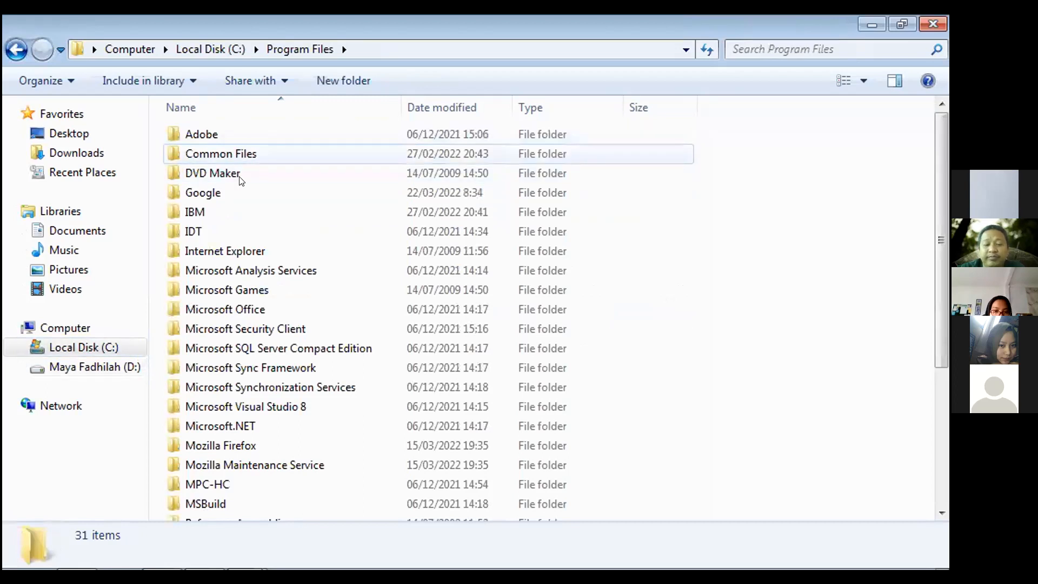
{"action": "left_click", "coordinate": [231, 211]}
{"action": "double_click", "coordinate": [232, 207]}
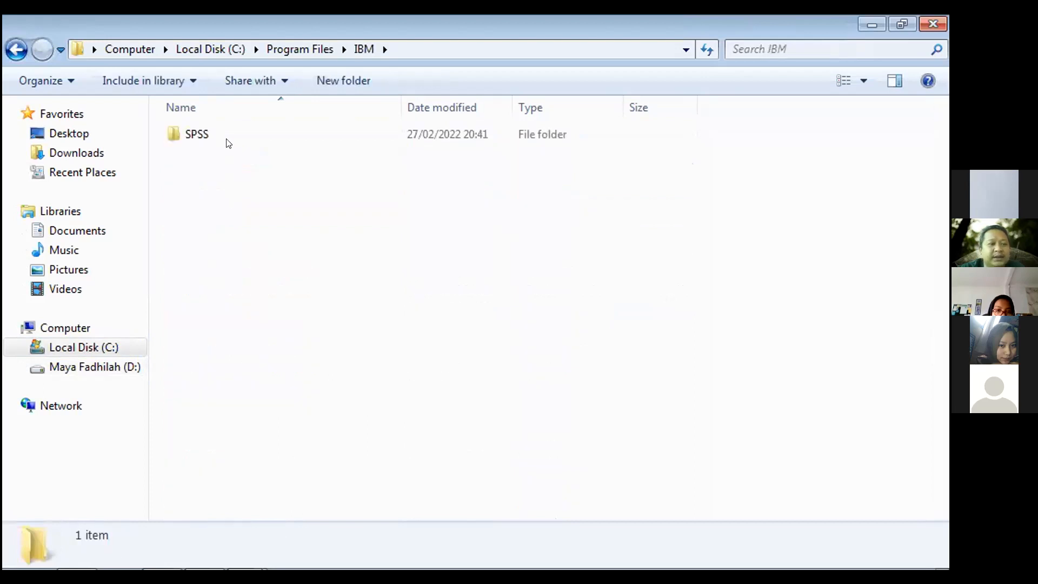
{"action": "double_click", "coordinate": [226, 134]}
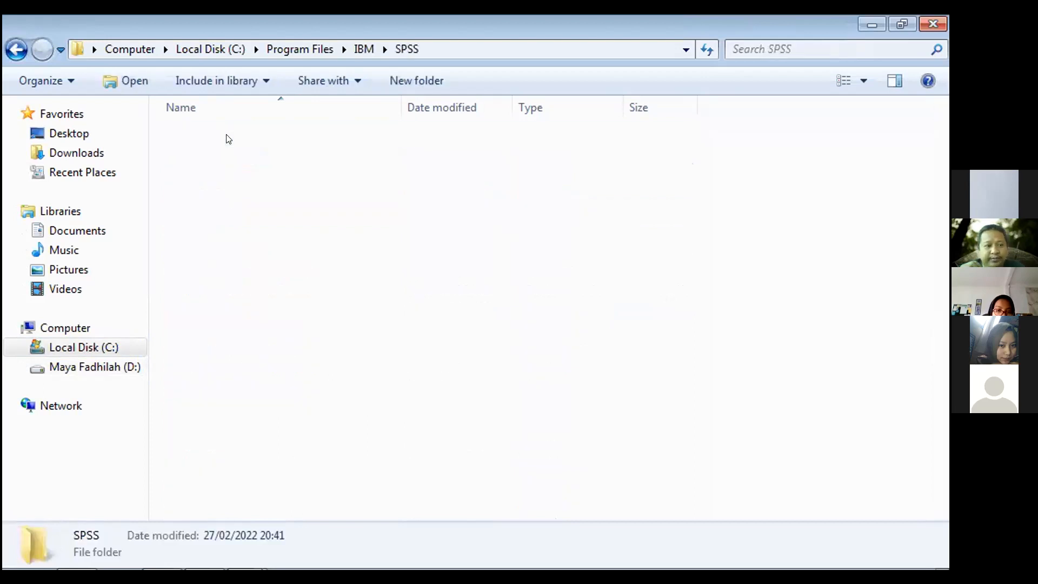
{"action": "double_click", "coordinate": [226, 134]}
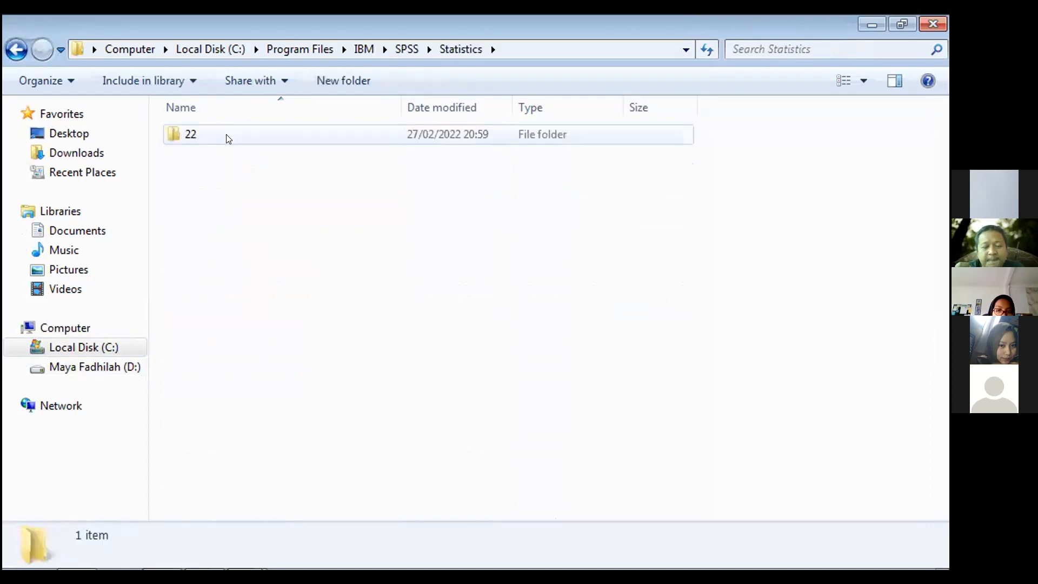
{"action": "double_click", "coordinate": [226, 135]}
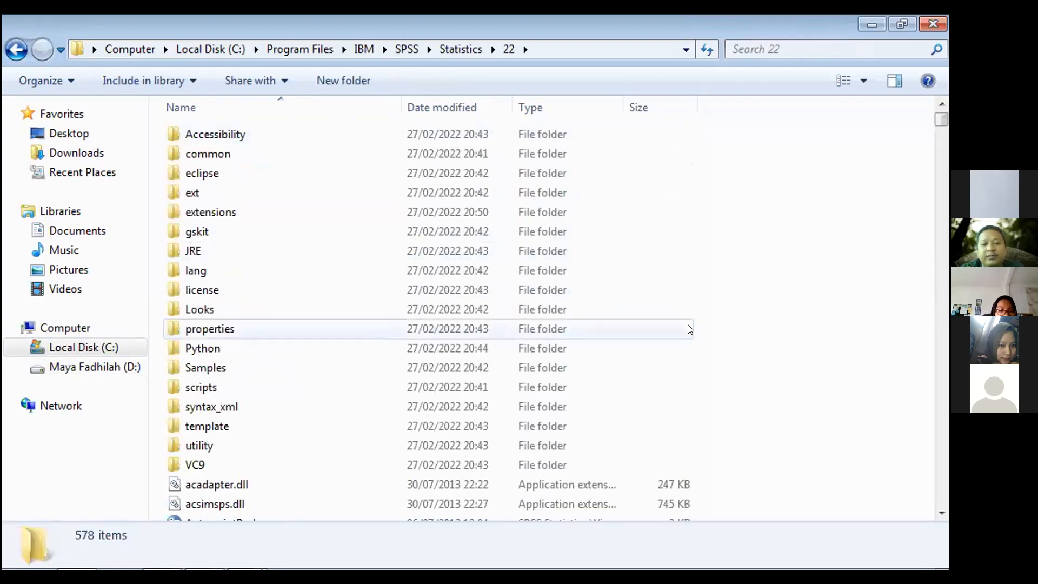
- Paste the copied lservrc file into the 22 folder, replacing the existing file and granting administrator permission
{"action": "key", "text": "ctrl+v"}
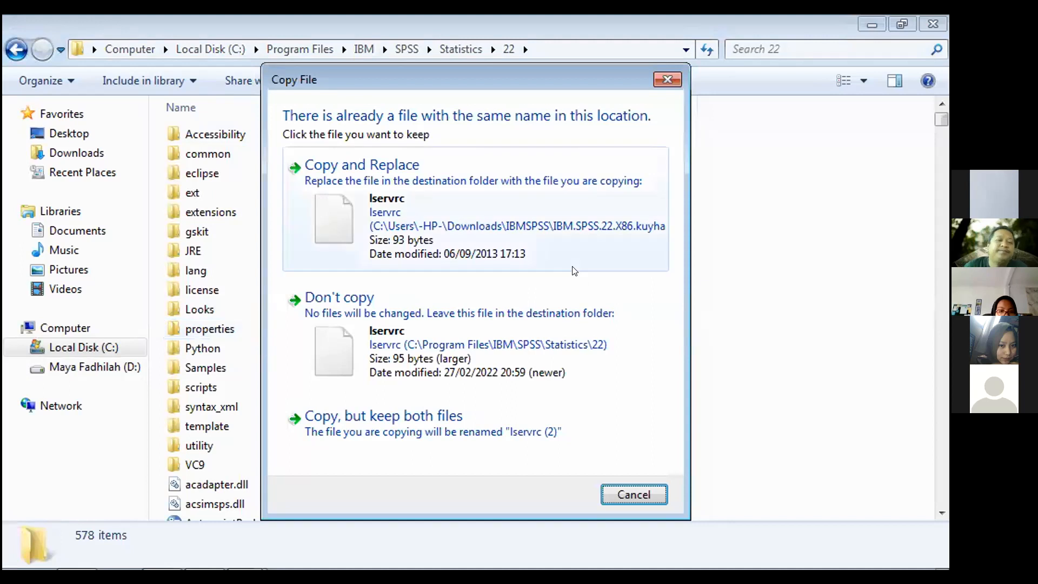
{"action": "left_click", "coordinate": [507, 232]}
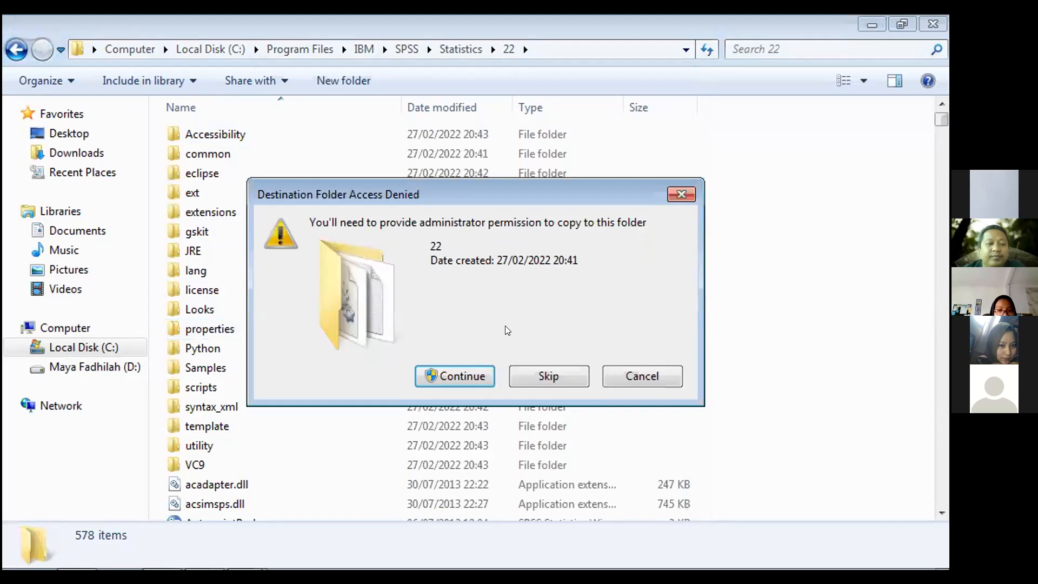
{"action": "left_click", "coordinate": [478, 379]}
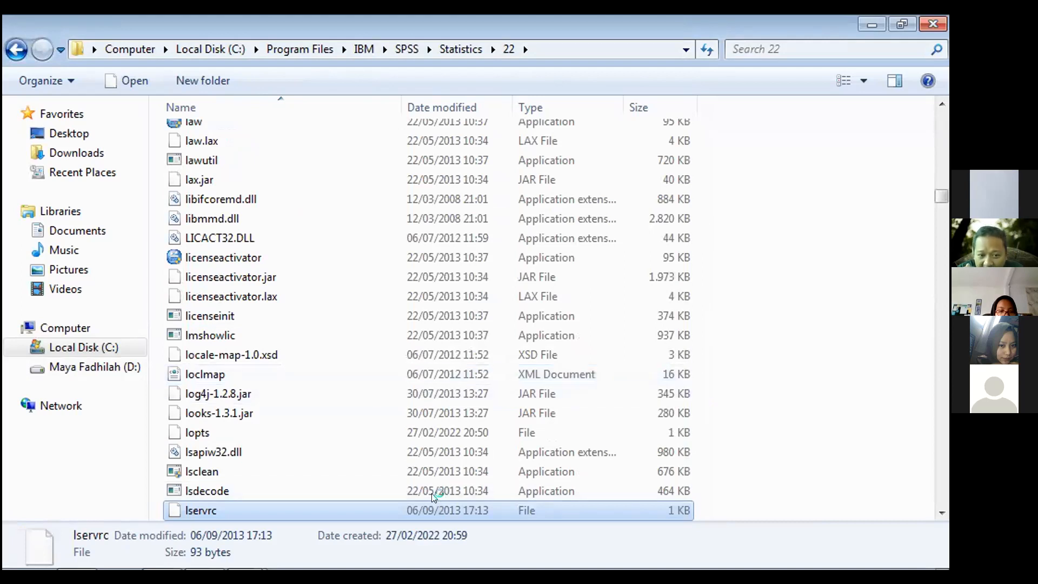
- Launch IBM SPSS Statistics 22
{"action": "mouse_move", "coordinate": [108, 560]}
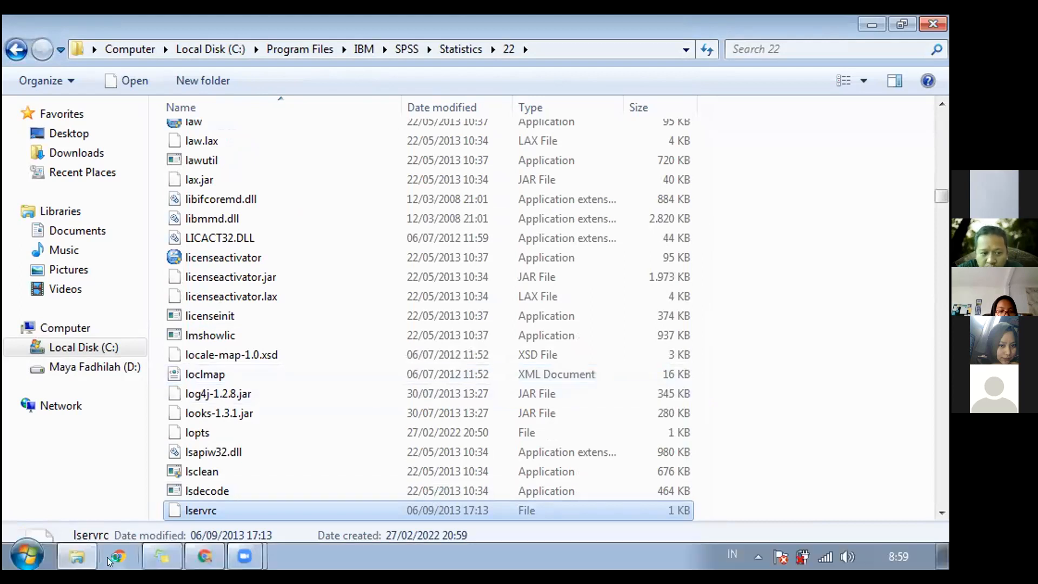
{"action": "left_click", "coordinate": [27, 557]}
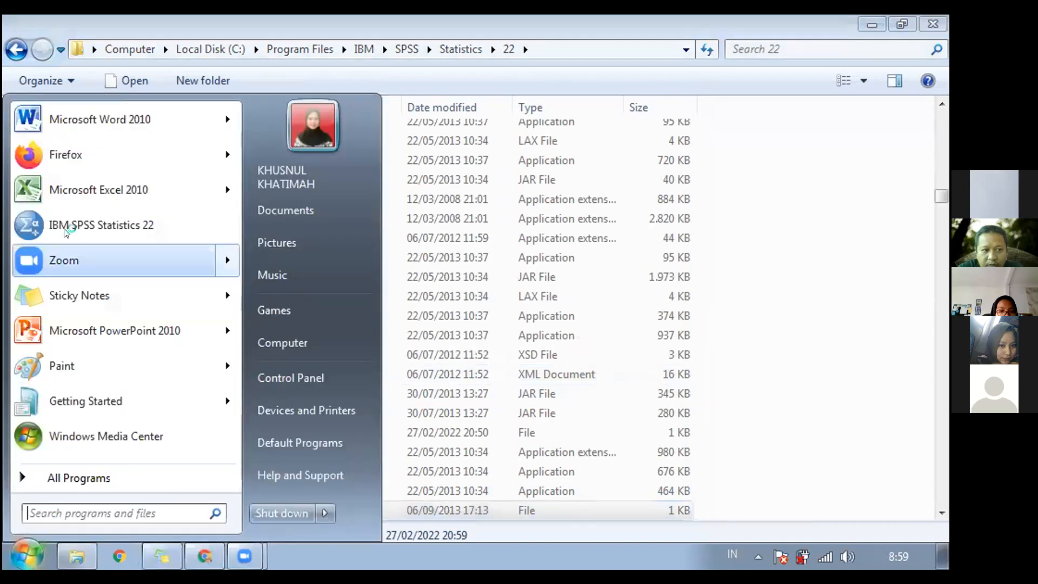
{"action": "left_click", "coordinate": [68, 216]}
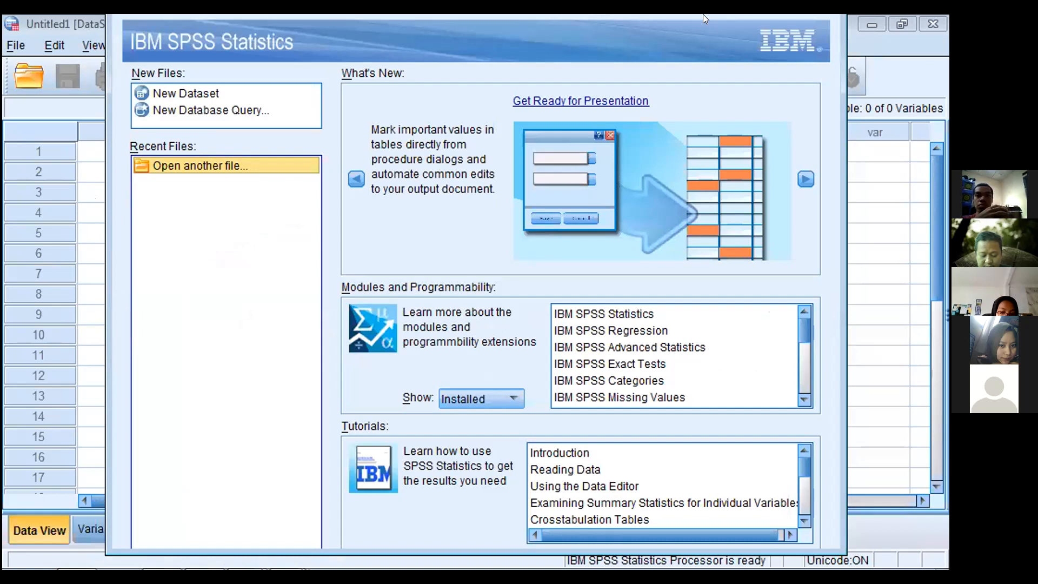
- Create a new dataset from the IBM SPSS Statistics welcome dialog
{"action": "left_click", "coordinate": [184, 111]}
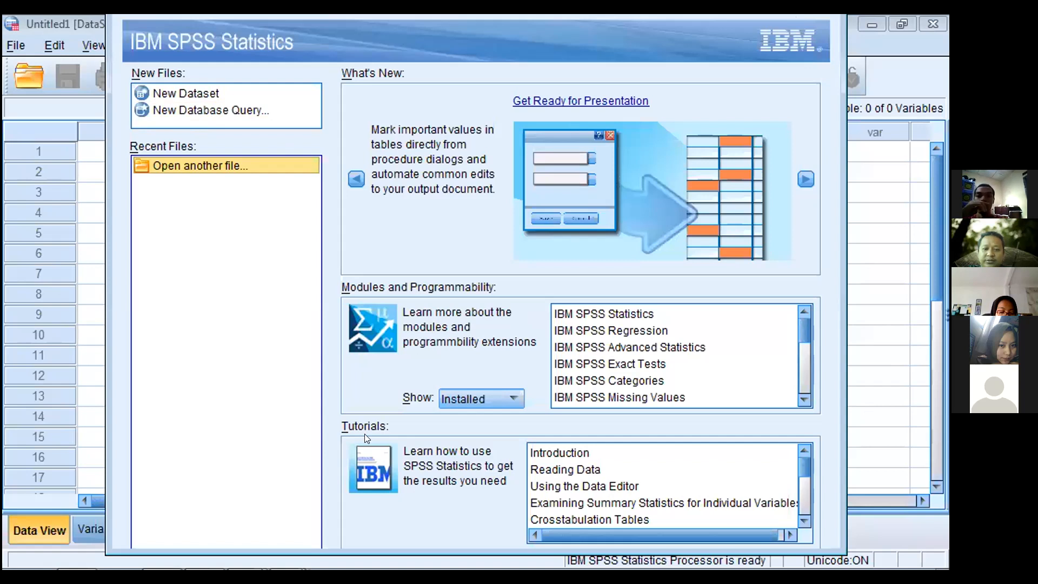
{"action": "left_click", "coordinate": [186, 90]}
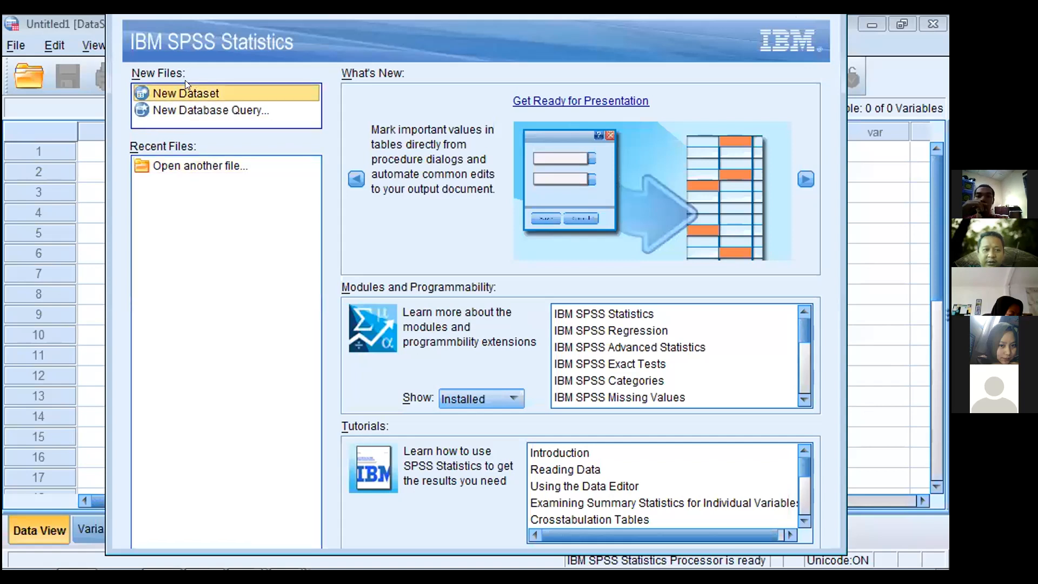
{"action": "double_click", "coordinate": [150, 93]}
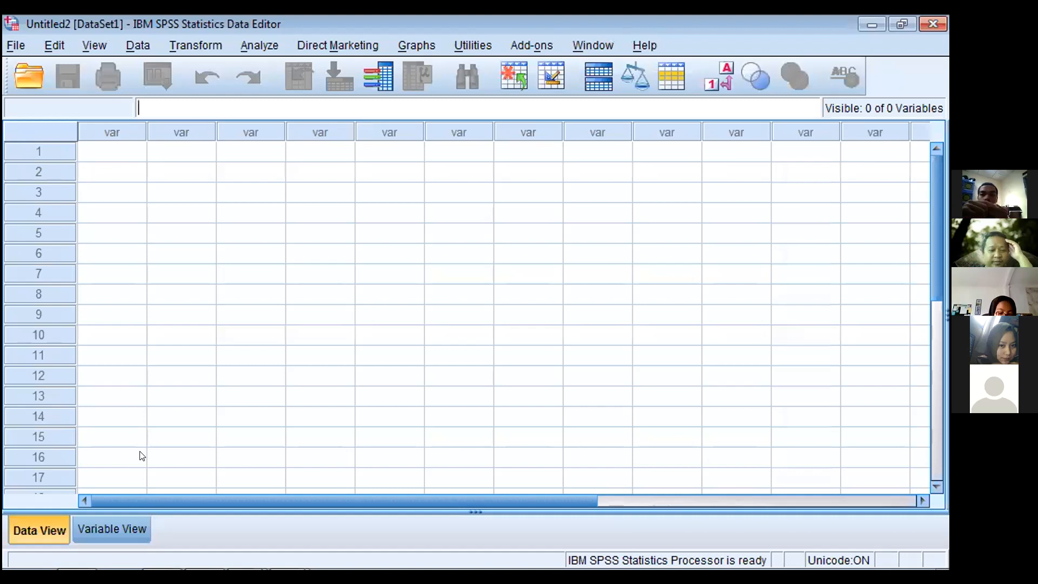
- Switch from SPSS to Zoom's Meeting Controls window
{"action": "mouse_move", "coordinate": [184, 566]}
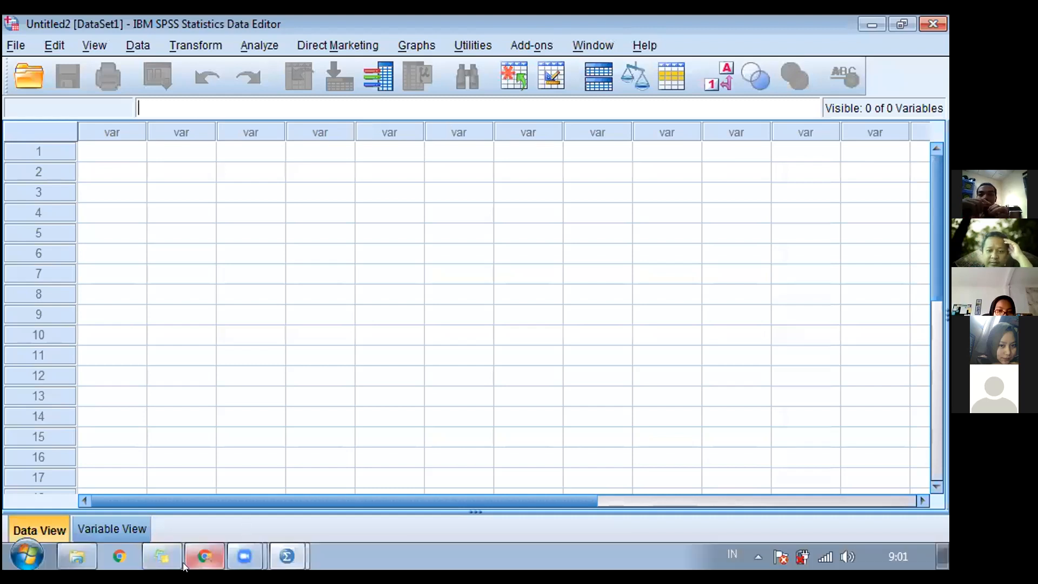
{"action": "left_click", "coordinate": [231, 553]}
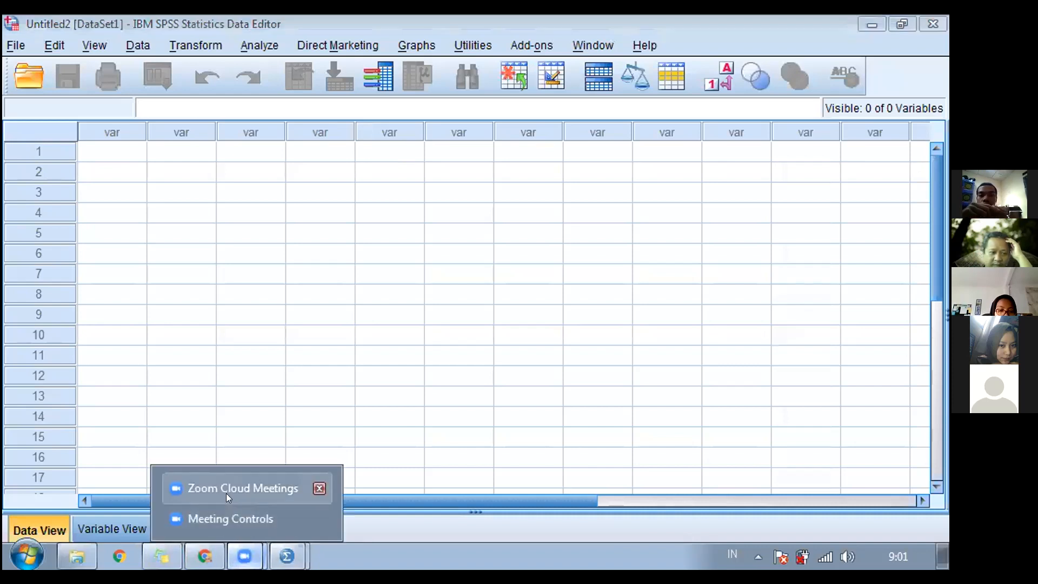
{"action": "left_click", "coordinate": [226, 493]}
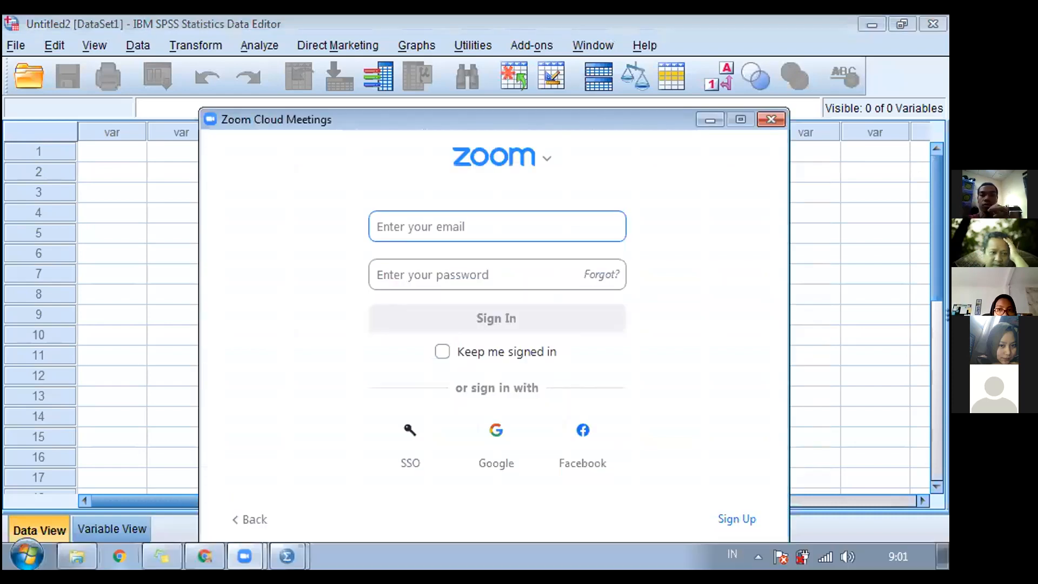
{"action": "mouse_move", "coordinate": [183, 553]}
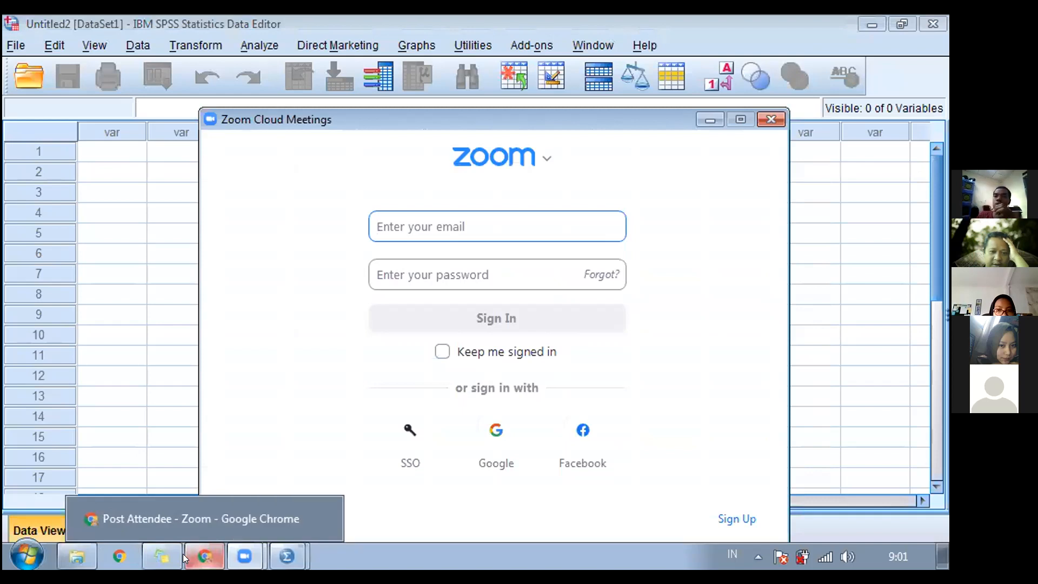
{"action": "left_click", "coordinate": [183, 553]}
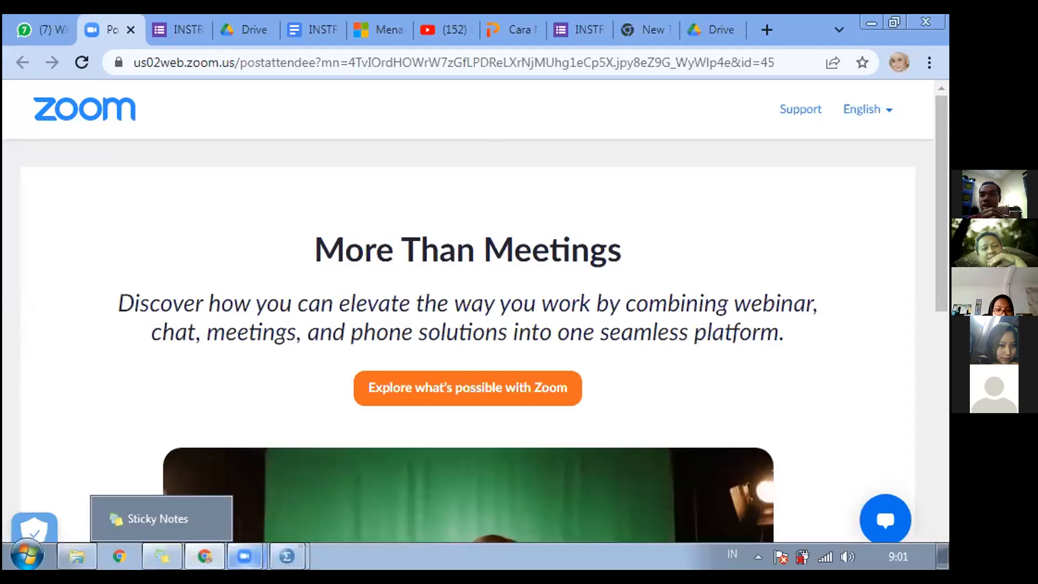
{"action": "mouse_move", "coordinate": [245, 556]}
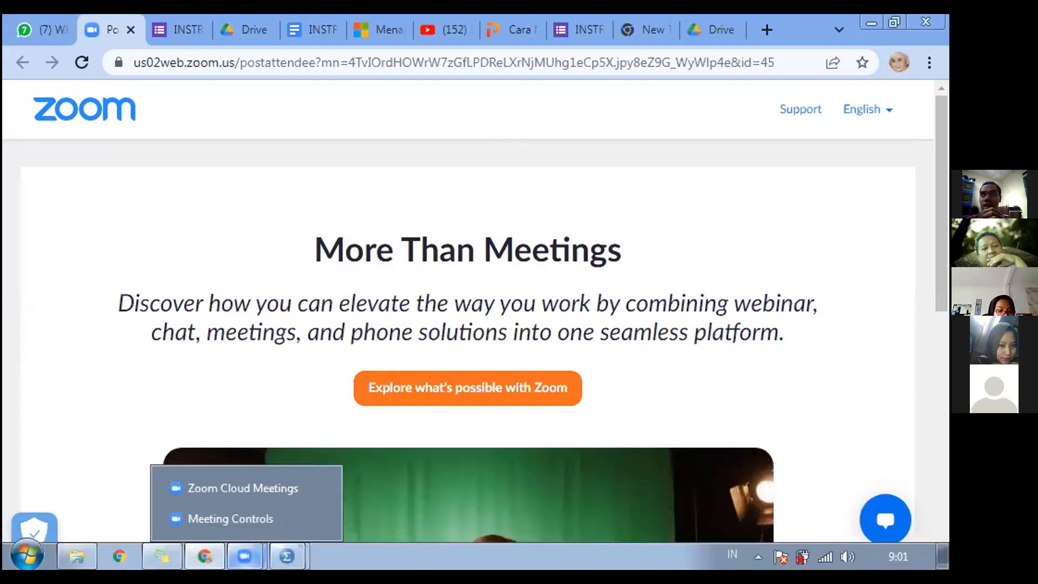
{"action": "left_click", "coordinate": [246, 518]}
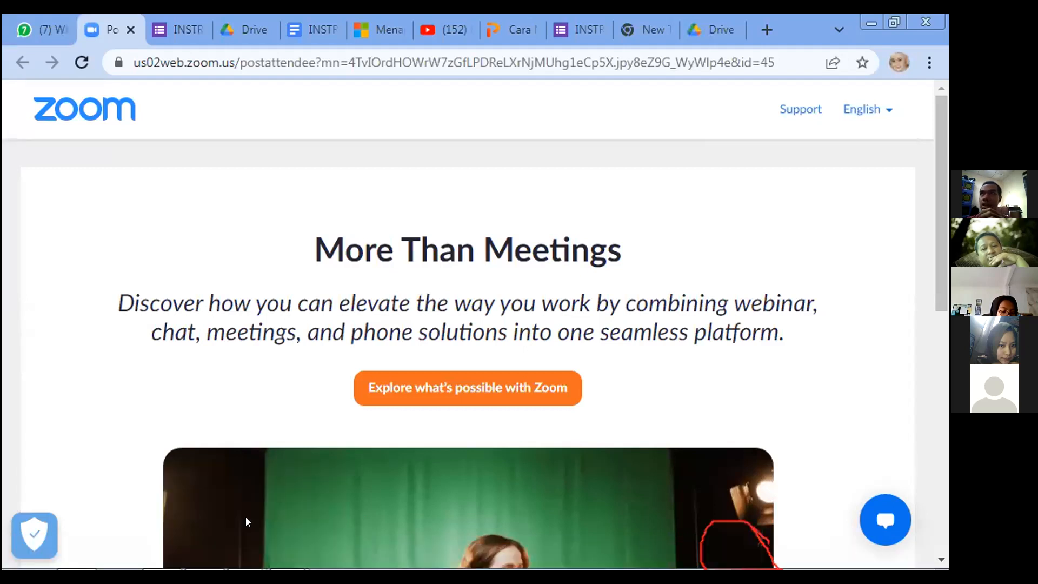
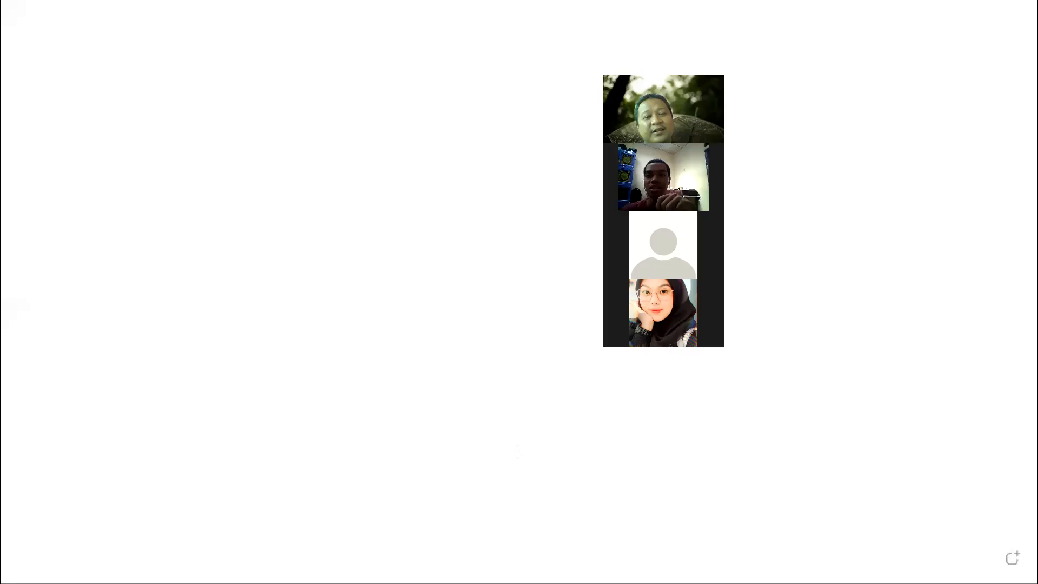
- Draw an empty table grid on the whiteboard with two horizontal header lines and five vertical lines forming four narrow columns
{"action": "left_click_drag", "start_coordinate": [219, 163], "coordinate": [657, 164]}
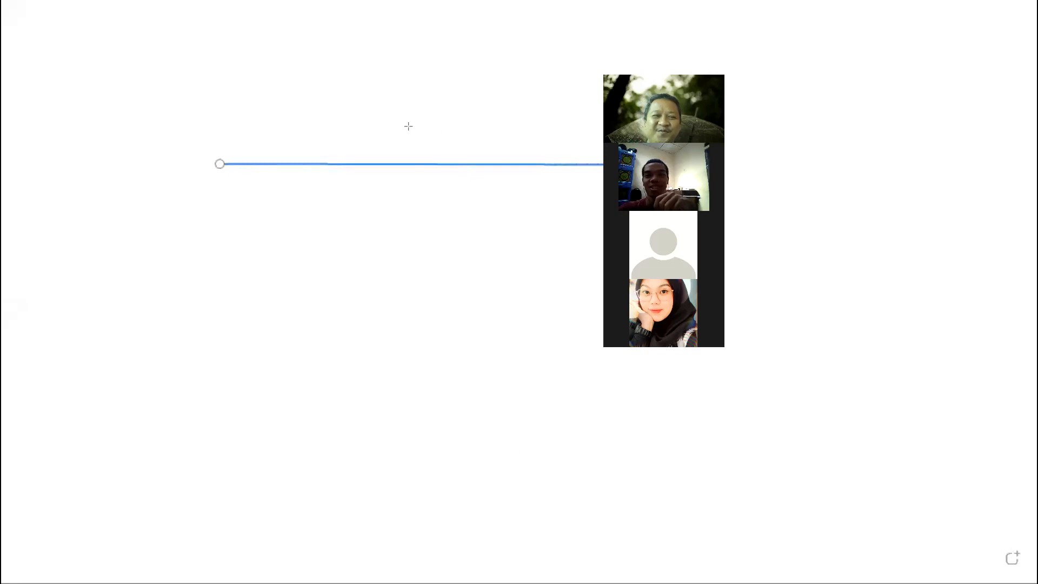
{"action": "mouse_move", "coordinate": [436, 120]}
{"action": "left_mouse_down"}
{"action": "mouse_move", "coordinate": [425, 368]}
{"action": "mouse_move", "coordinate": [441, 385]}
{"action": "left_mouse_up"}
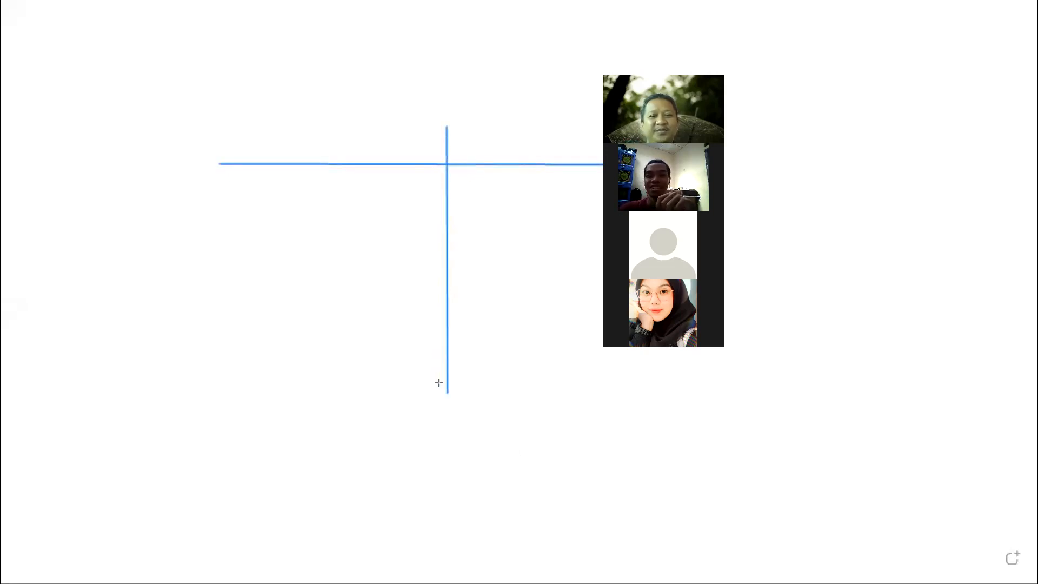
{"action": "mouse_move", "coordinate": [494, 115]}
{"action": "left_mouse_down"}
{"action": "mouse_move", "coordinate": [510, 320]}
{"action": "mouse_move", "coordinate": [493, 394]}
{"action": "mouse_move", "coordinate": [493, 383]}
{"action": "left_mouse_up"}
{"action": "mouse_move", "coordinate": [546, 111]}
{"action": "left_mouse_down"}
{"action": "mouse_move", "coordinate": [567, 354]}
{"action": "mouse_move", "coordinate": [550, 385]}
{"action": "left_mouse_up"}
{"action": "mouse_move", "coordinate": [593, 110]}
{"action": "left_mouse_down"}
{"action": "mouse_move", "coordinate": [593, 411]}
{"action": "mouse_move", "coordinate": [604, 384]}
{"action": "mouse_move", "coordinate": [593, 383]}
{"action": "left_mouse_up"}
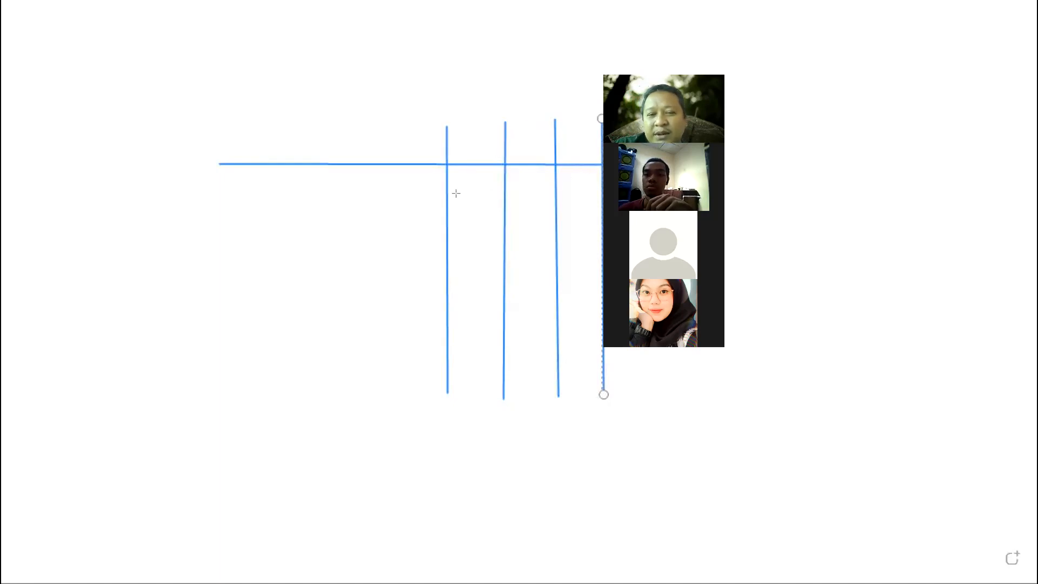
{"action": "mouse_move", "coordinate": [394, 128]}
{"action": "left_mouse_down"}
{"action": "mouse_move", "coordinate": [364, 361]}
{"action": "mouse_move", "coordinate": [392, 382]}
{"action": "left_mouse_up"}
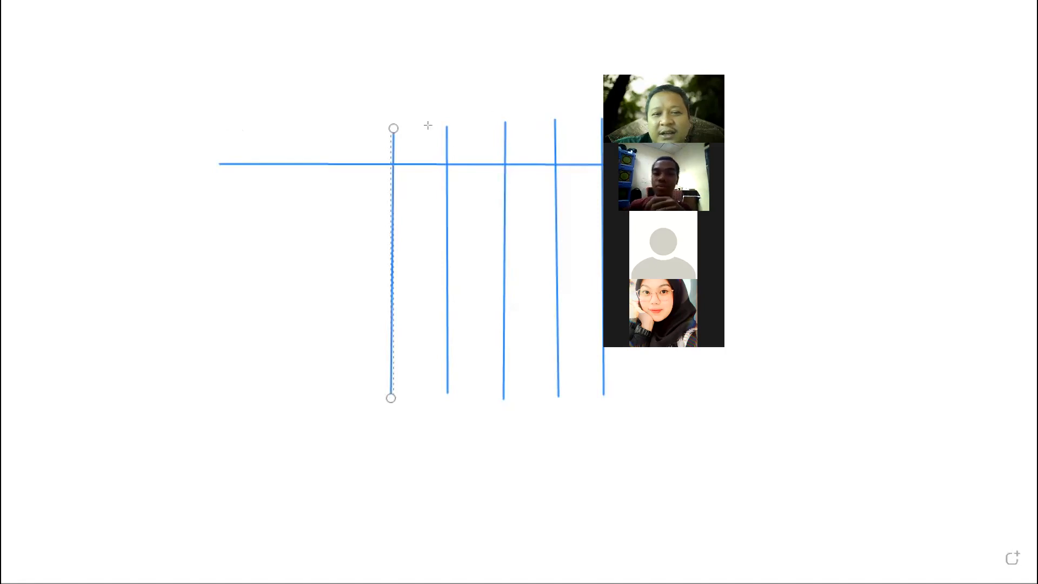
{"action": "left_click_drag", "start_coordinate": [181, 119], "coordinate": [602, 121]}
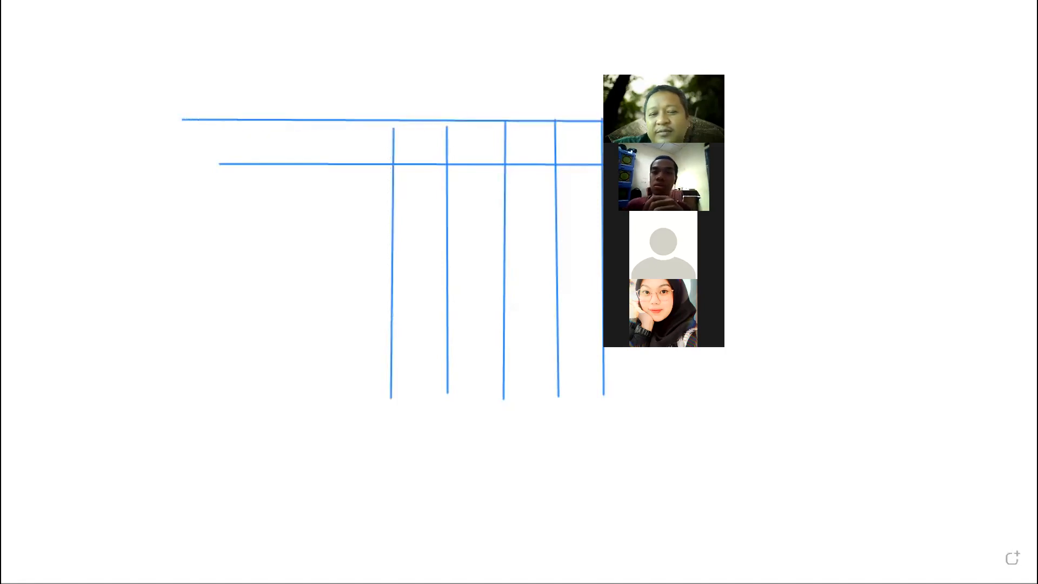
- Draw short strokes in the header cells of the whiteboard table's four narrow columns and mark answers in the rows below
{"action": "left_click_drag", "start_coordinate": [422, 133], "coordinate": [423, 152]}
{"action": "mouse_move", "coordinate": [475, 129]}
{"action": "left_mouse_down"}
{"action": "mouse_move", "coordinate": [481, 152]}
{"action": "mouse_move", "coordinate": [524, 161]}
{"action": "mouse_move", "coordinate": [510, 138]}
{"action": "mouse_move", "coordinate": [586, 139]}
{"action": "left_mouse_up"}
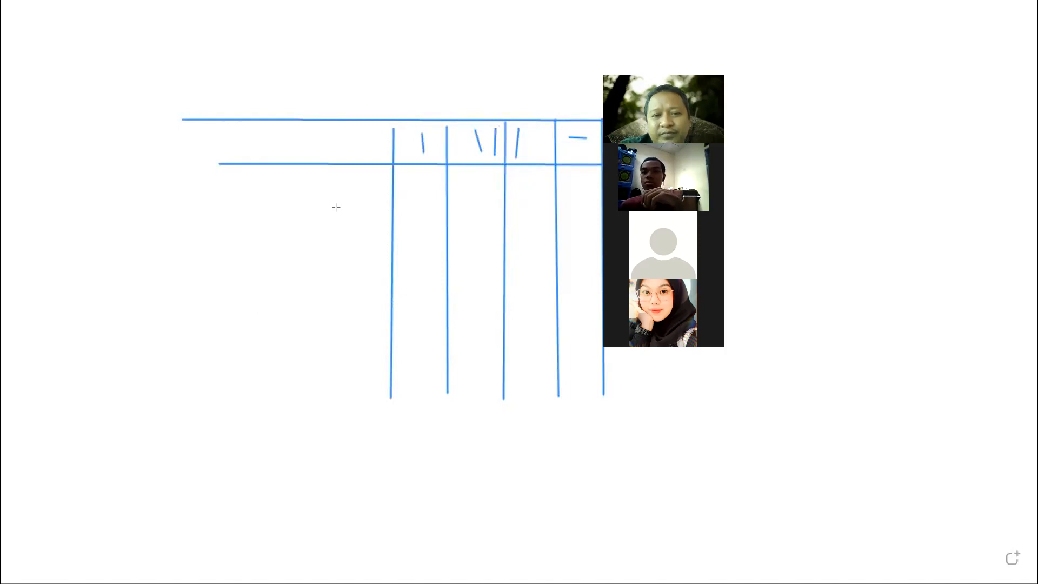
{"action": "left_click", "coordinate": [410, 186]}
{"action": "left_click", "coordinate": [476, 220]}
{"action": "left_click", "coordinate": [529, 282]}
{"action": "left_click", "coordinate": [469, 340]}
{"action": "left_click", "coordinate": [615, 370]}
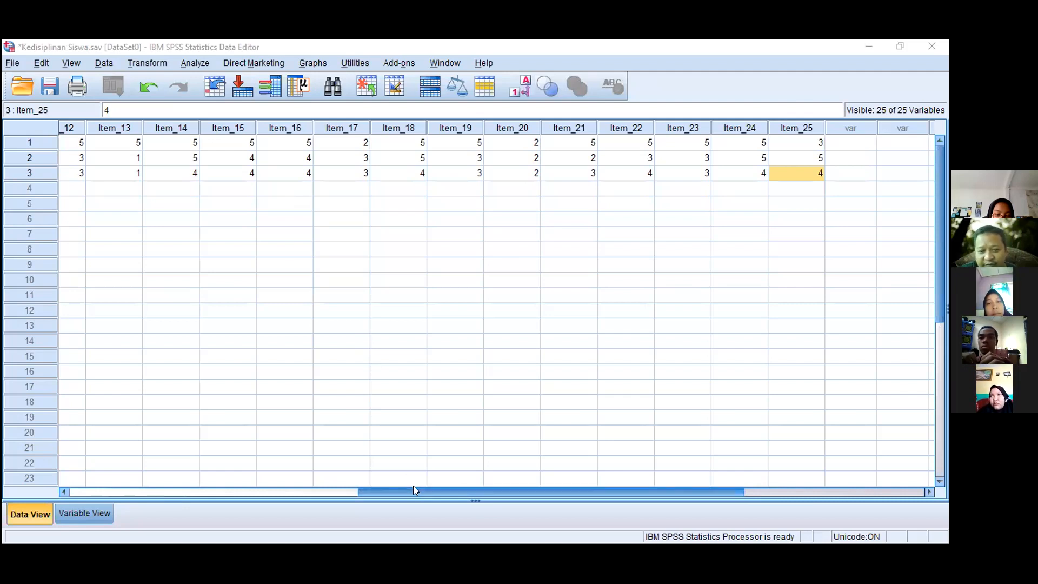
- Start a Compute Variable transformation in the Kedisiplinan Siswa dataset with Skor_total as the target variable
{"action": "left_click_drag", "start_coordinate": [413, 489], "coordinate": [115, 480]}
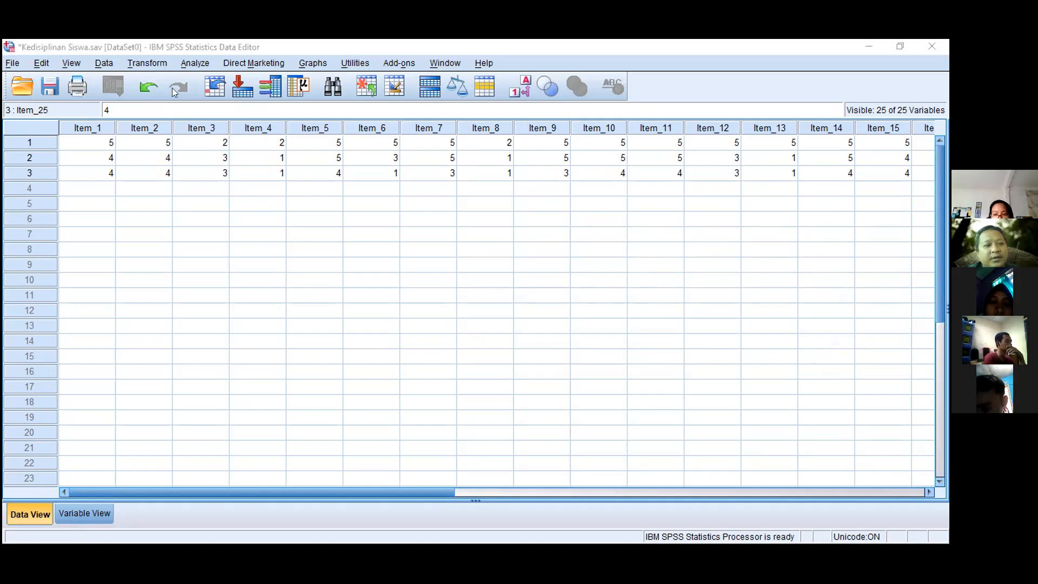
{"action": "left_click", "coordinate": [144, 64]}
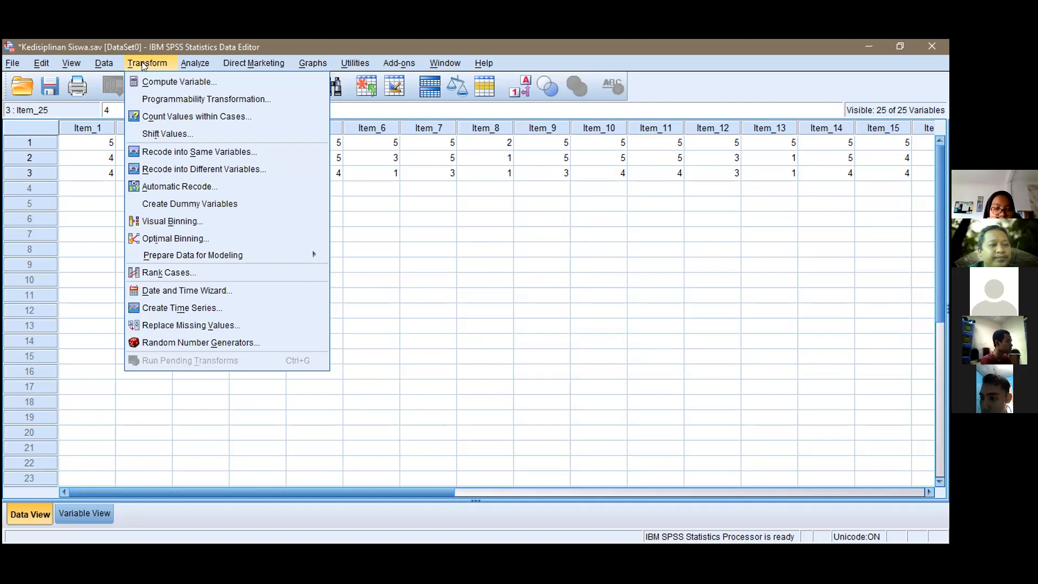
{"action": "left_click", "coordinate": [164, 79]}
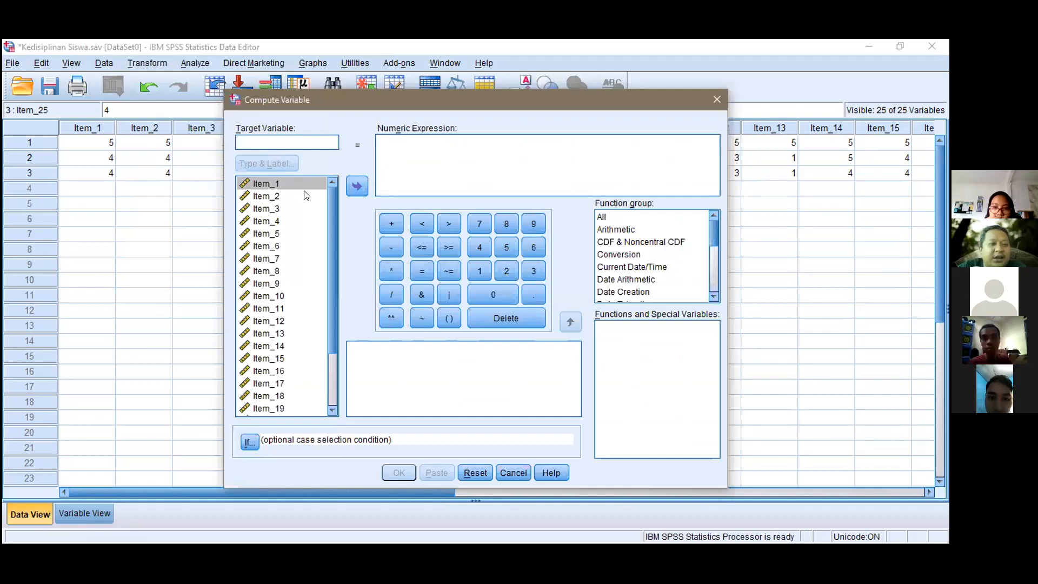
{"action": "left_click_drag", "start_coordinate": [329, 218], "coordinate": [330, 166]}
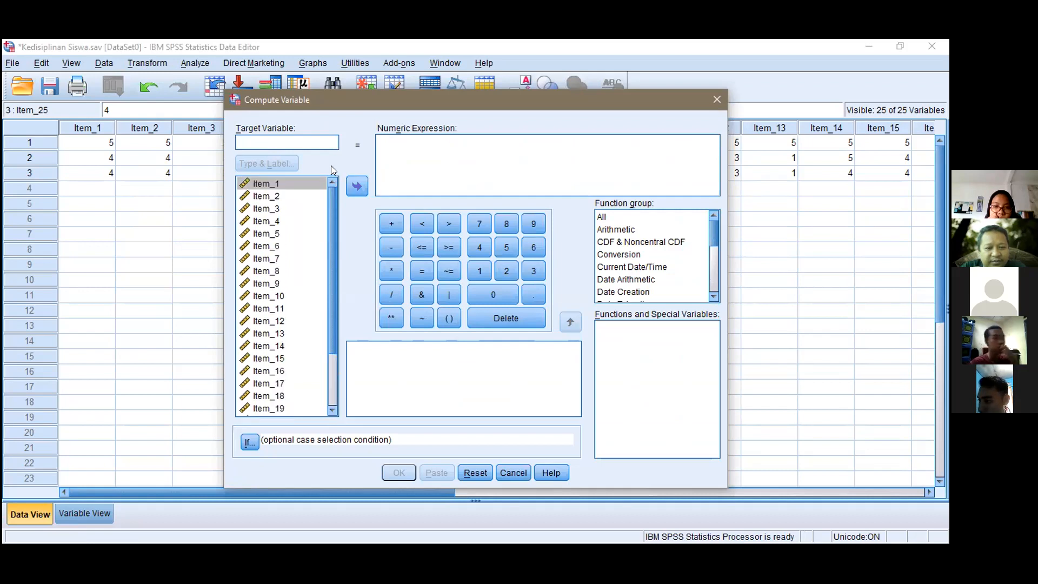
{"action": "left_click", "coordinate": [136, 73]}
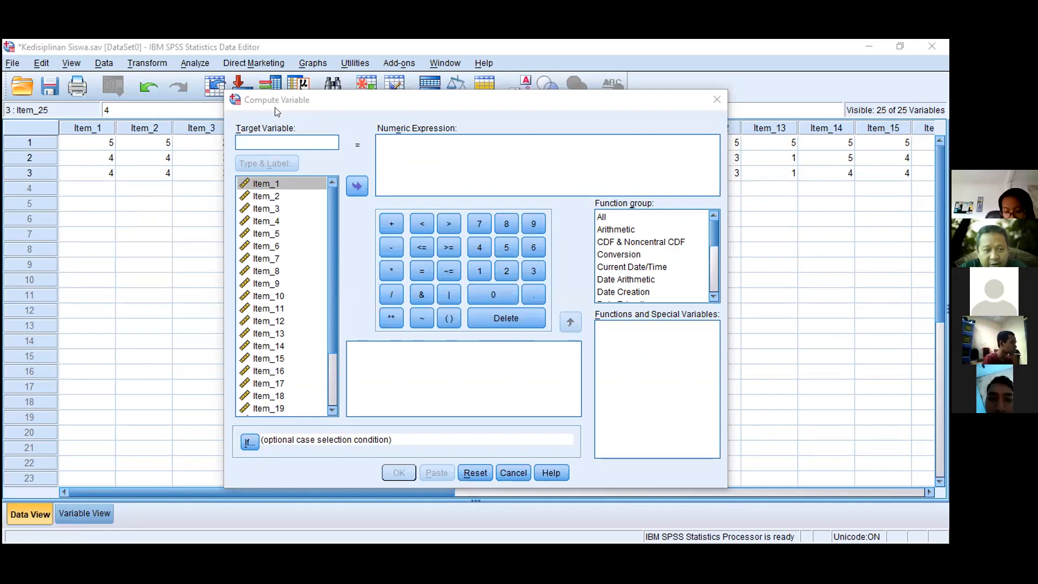
{"action": "left_click", "coordinate": [268, 136]}
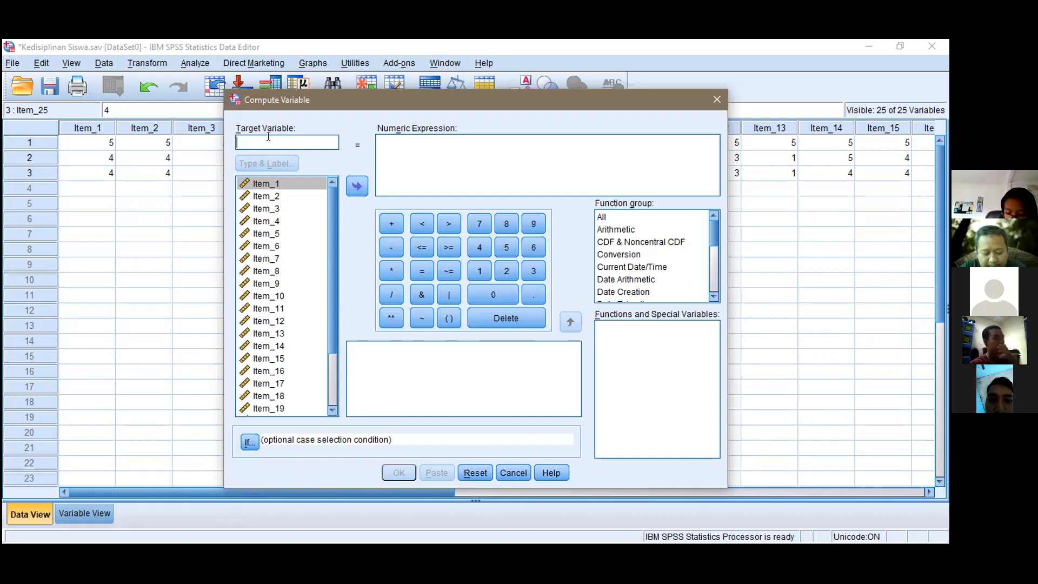
{"action": "type", "text": "S"}
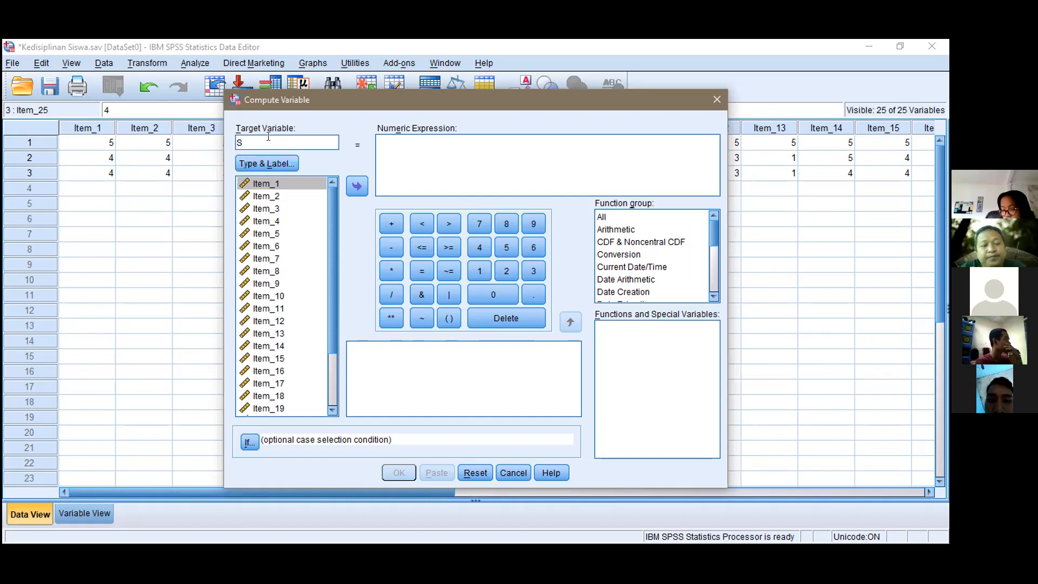
{"action": "type", "text": "co"}
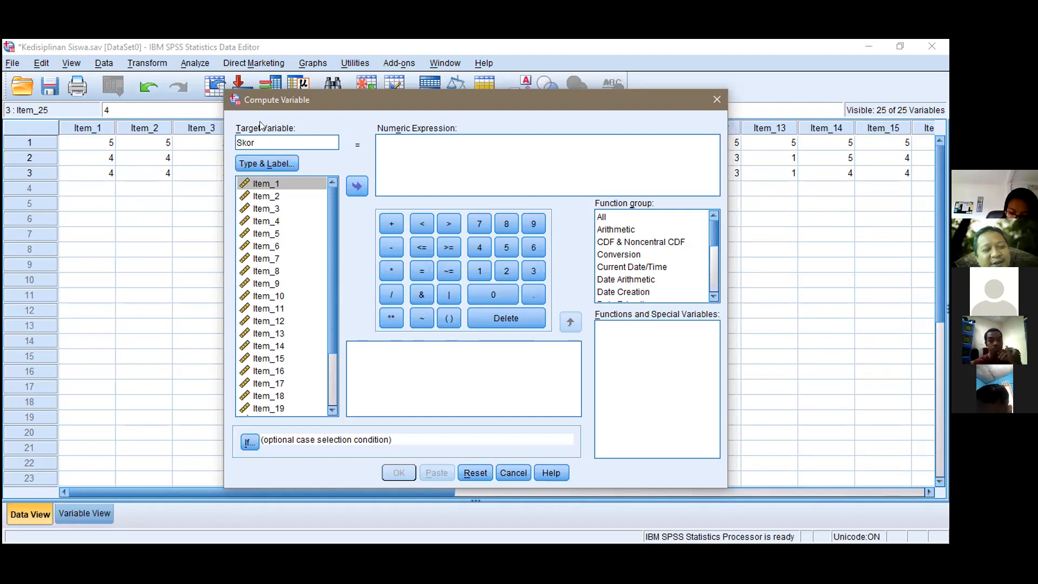
{"action": "type", "text": "-"}
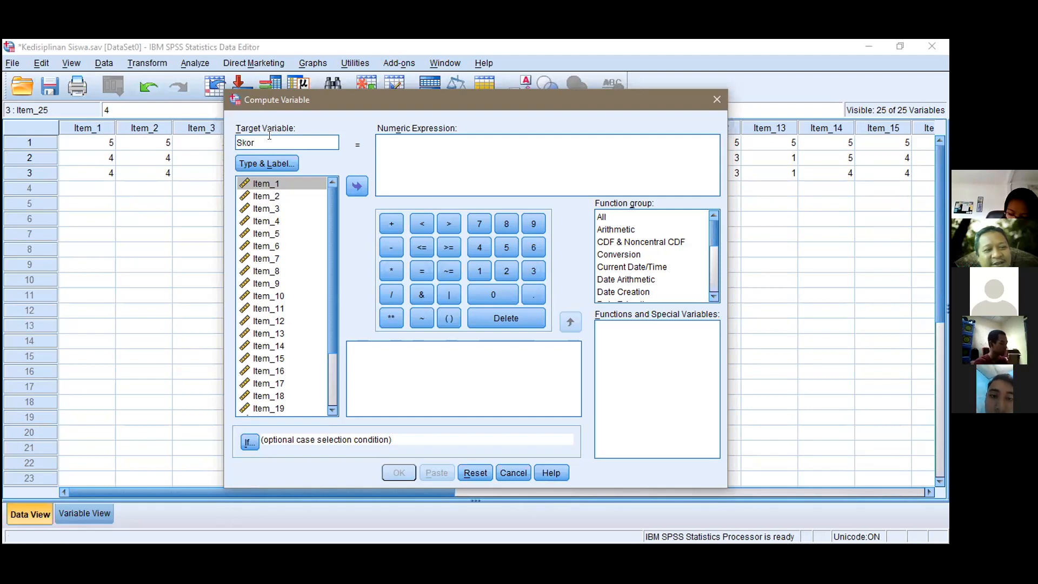
{"action": "type", "text": "total"}
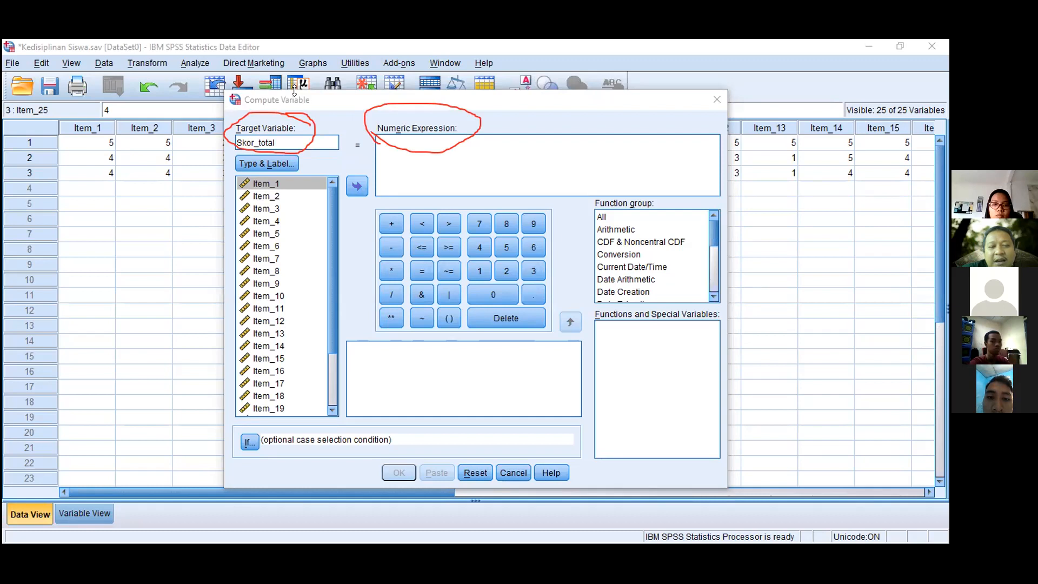
- Begin the numeric expression for Skor_total with Item_1 + Item_2 + Item_3 and a trailing plus sign
{"action": "left_click", "coordinate": [397, 146]}
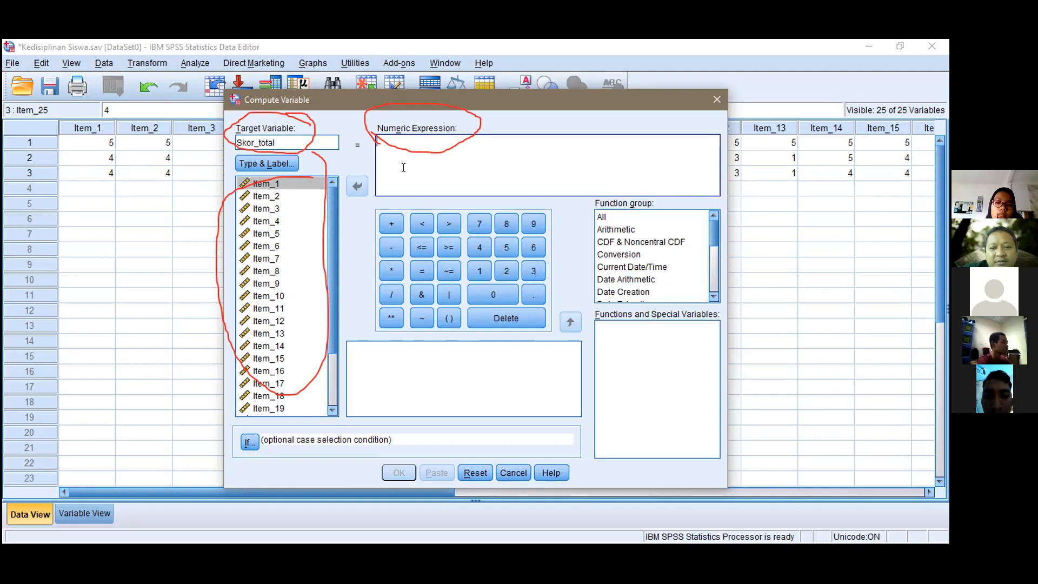
{"action": "left_click", "coordinate": [285, 182]}
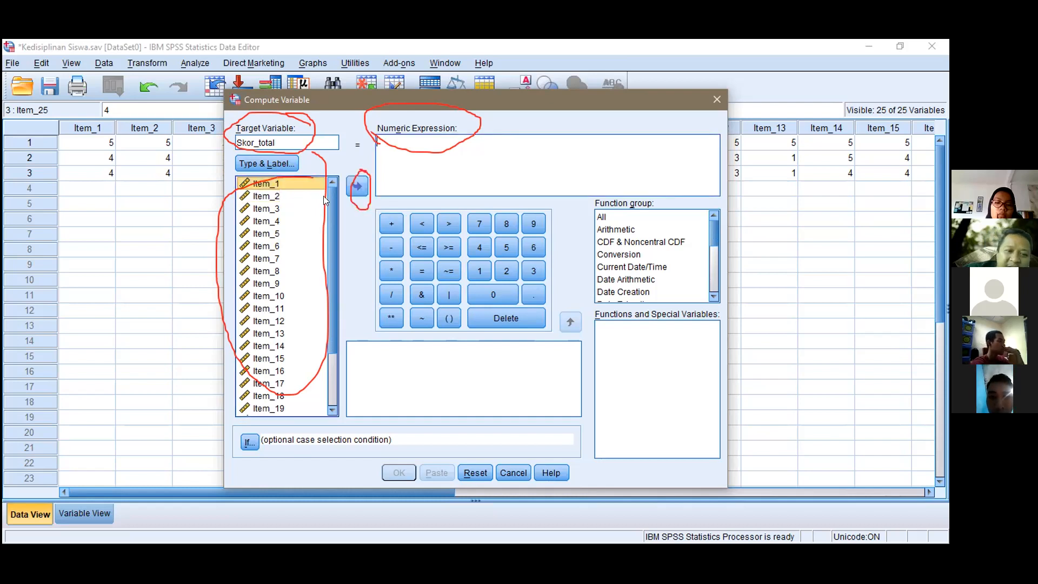
{"action": "left_click", "coordinate": [357, 187]}
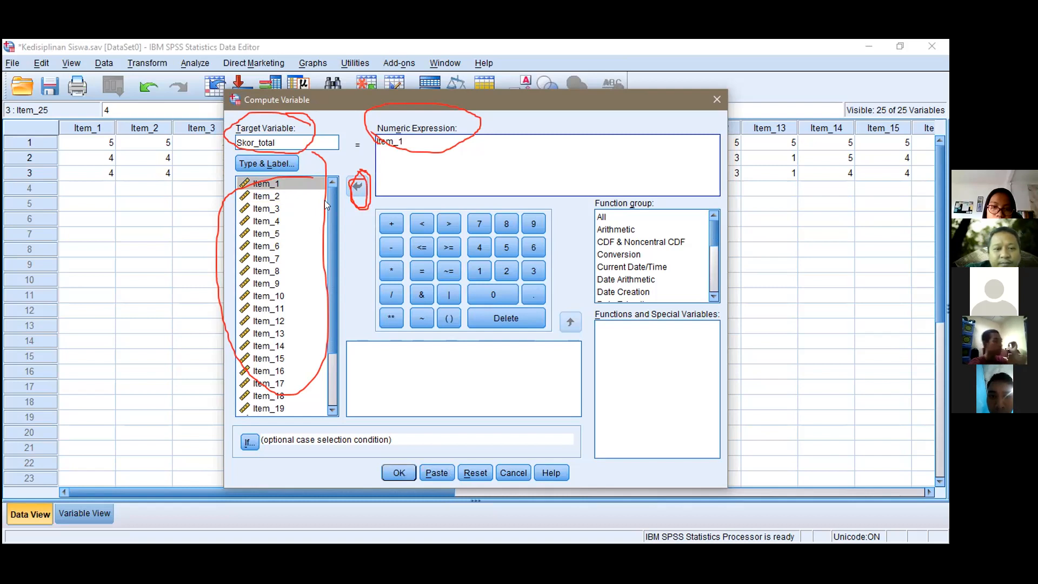
{"action": "left_click", "coordinate": [387, 225]}
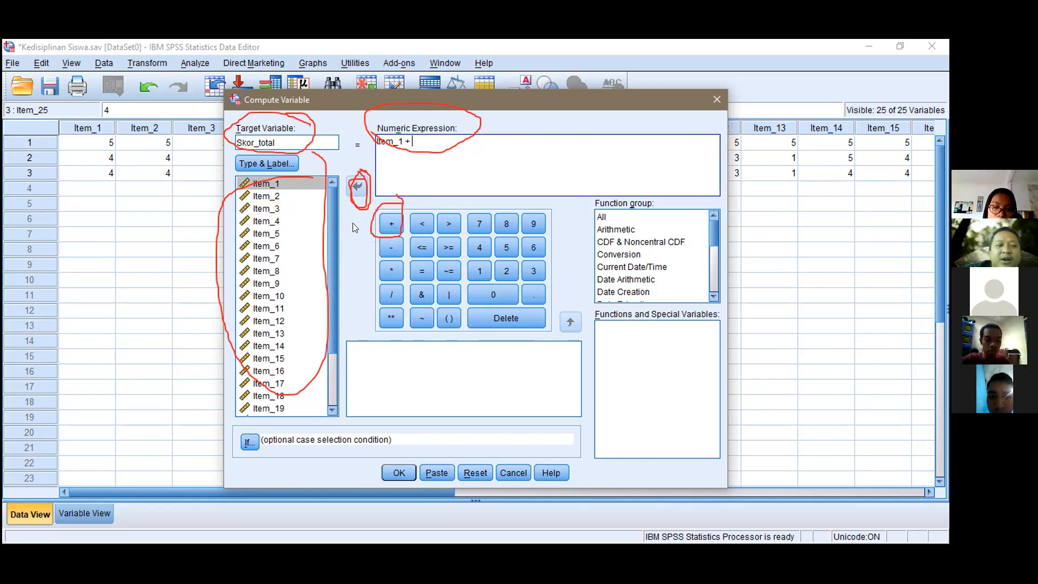
{"action": "left_click", "coordinate": [297, 196]}
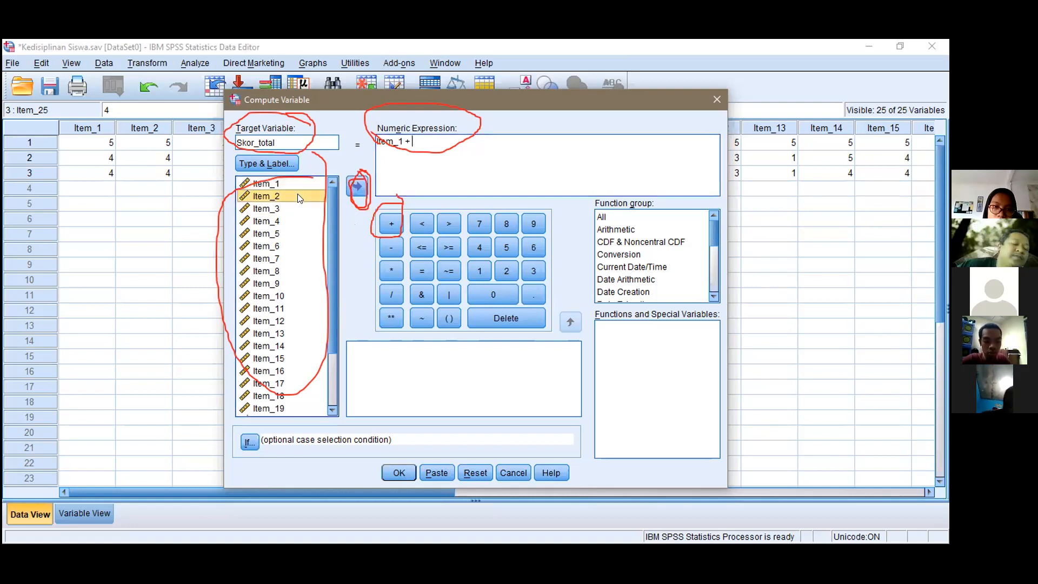
{"action": "left_click", "coordinate": [358, 187]}
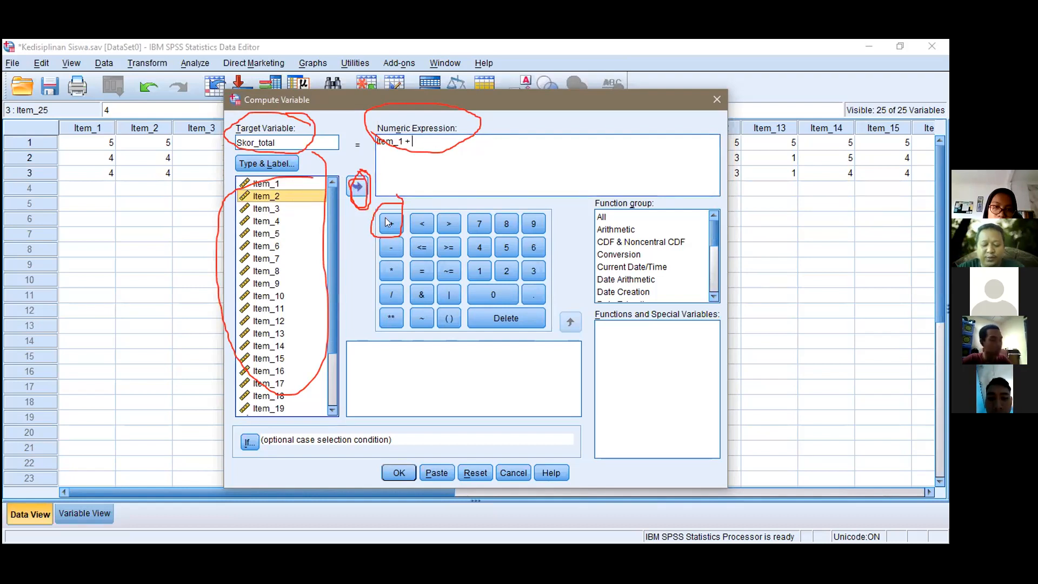
{"action": "left_click", "coordinate": [299, 209]}
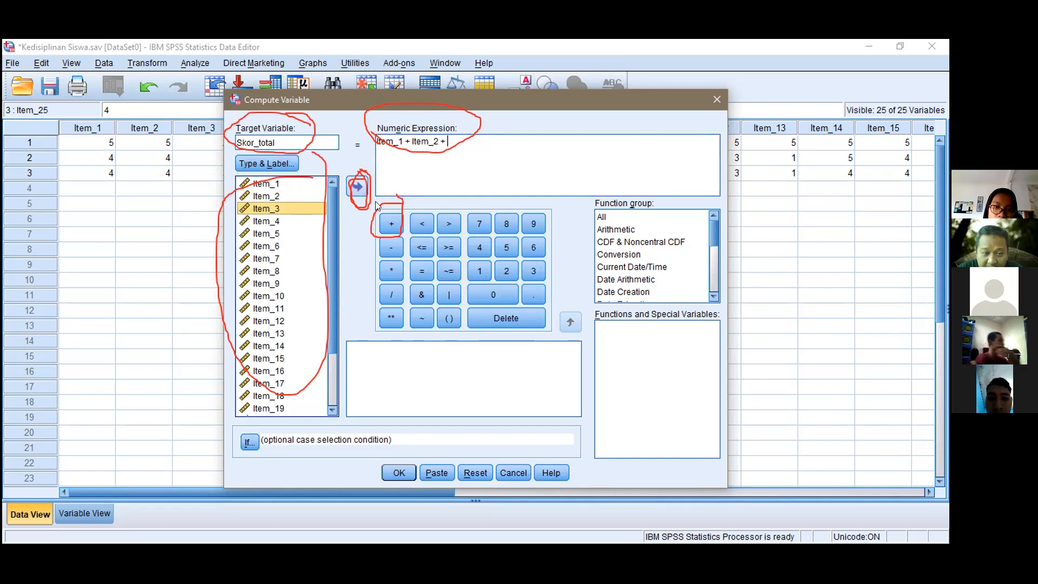
{"action": "left_click", "coordinate": [358, 187]}
{"action": "left_click", "coordinate": [386, 219]}
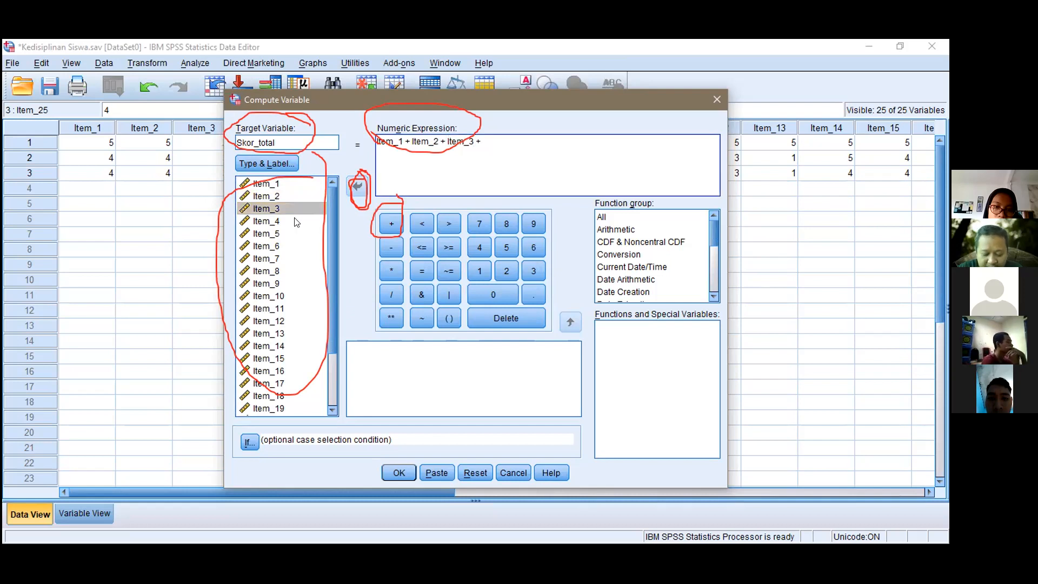
- Append Item_4, Item_5 and Item_6 to the numeric expression, each followed by a plus sign
{"action": "left_click", "coordinate": [297, 221]}
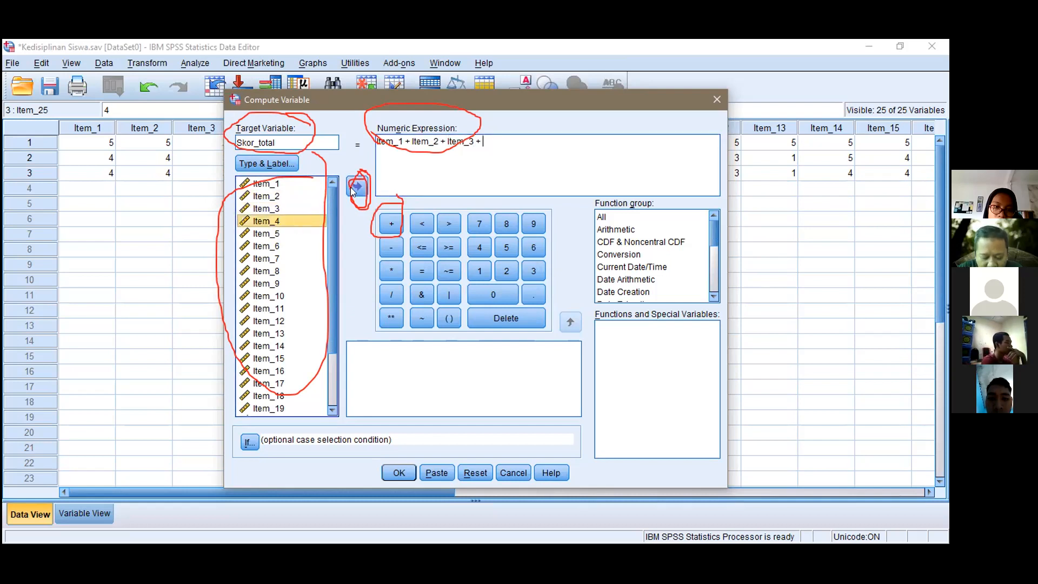
{"action": "left_click", "coordinate": [386, 222]}
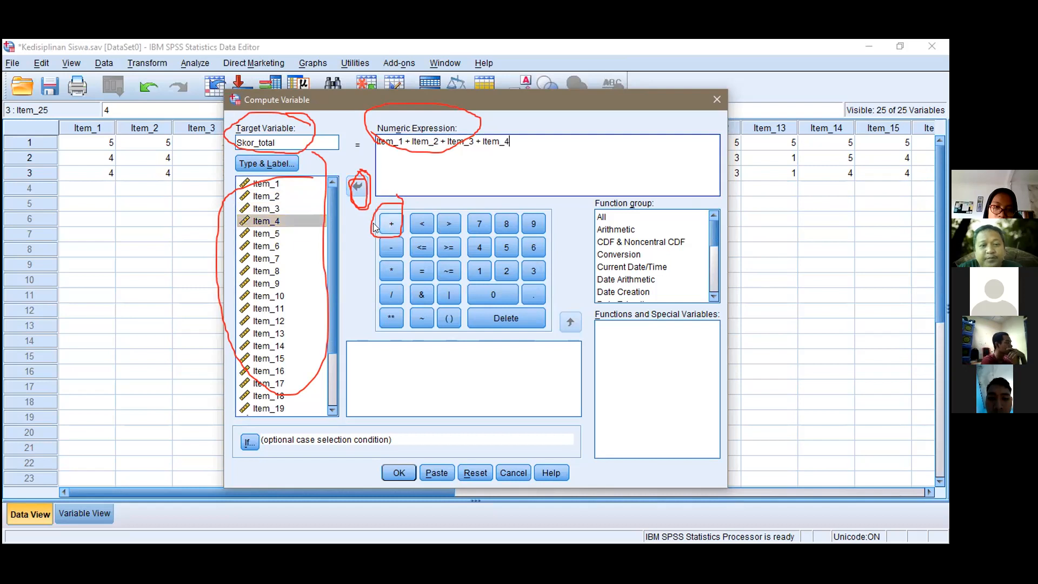
{"action": "left_click", "coordinate": [309, 234]}
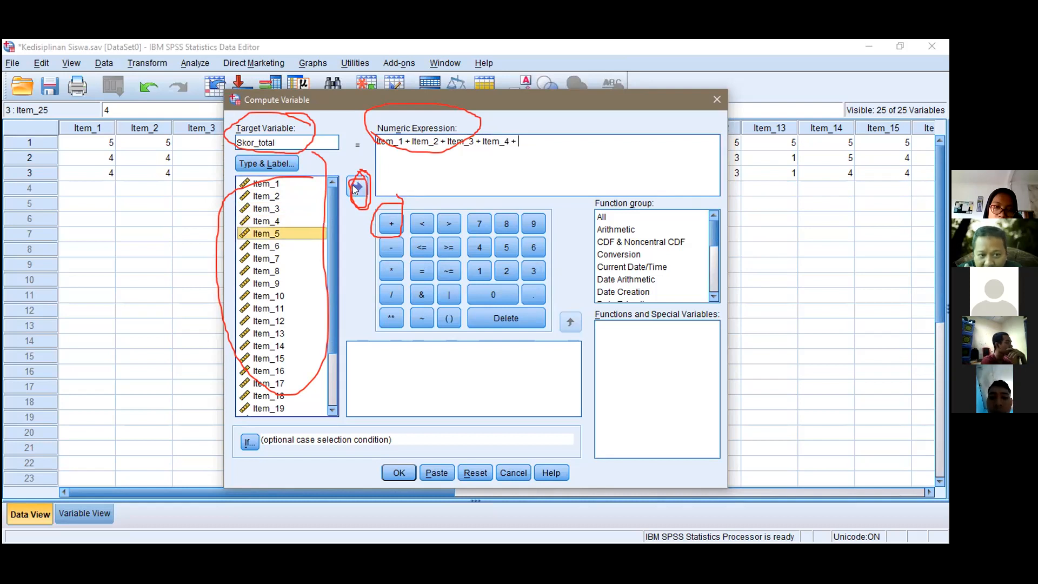
{"action": "left_click", "coordinate": [385, 221]}
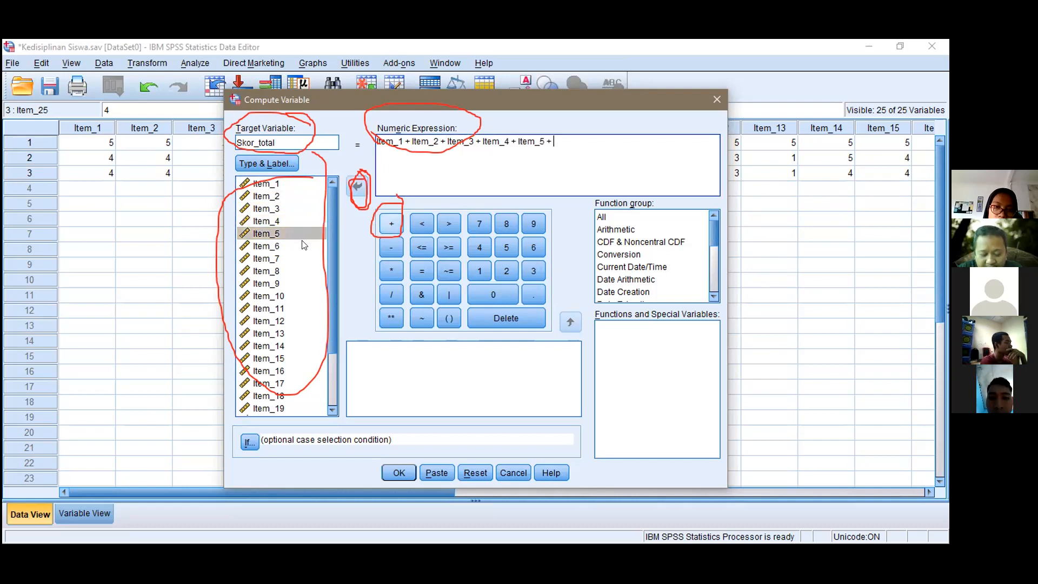
{"action": "left_click", "coordinate": [304, 245]}
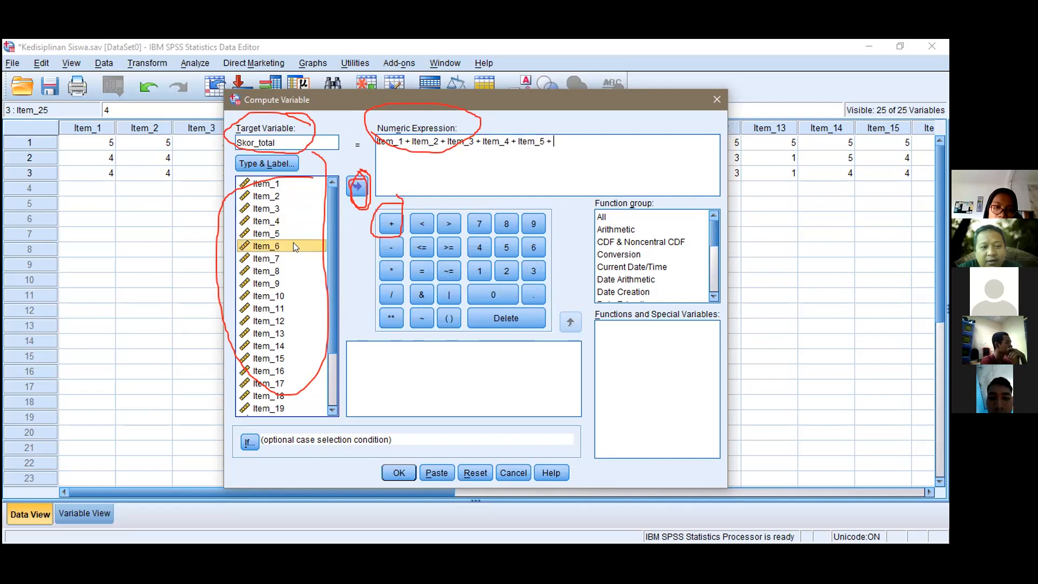
{"action": "left_click", "coordinate": [360, 184]}
{"action": "left_click", "coordinate": [389, 221]}
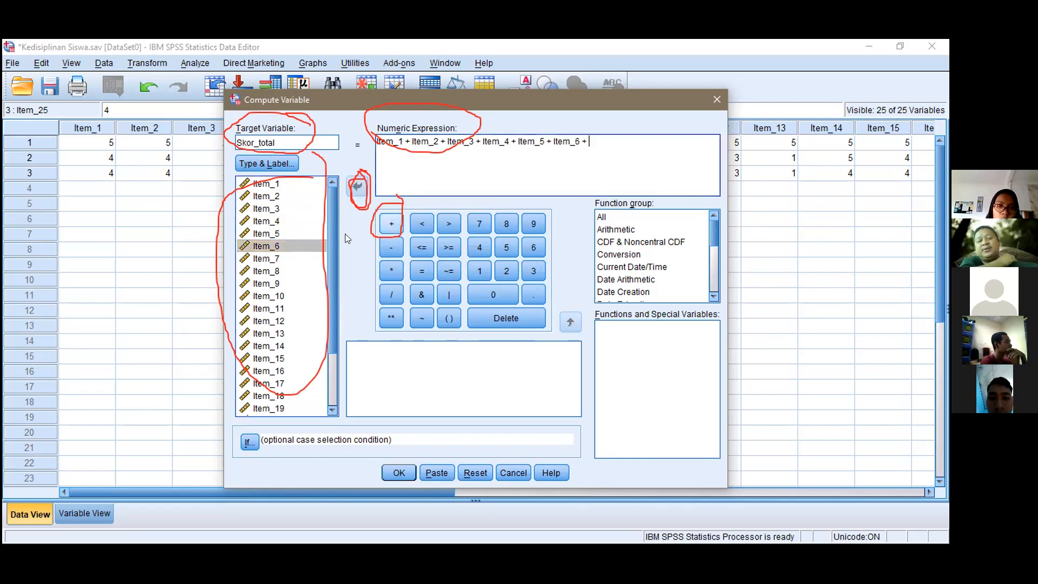
- Extend the numeric expression with Item_7, Item_8, Item_9 and Item_10, each followed by a plus sign
{"action": "left_click", "coordinate": [306, 257]}
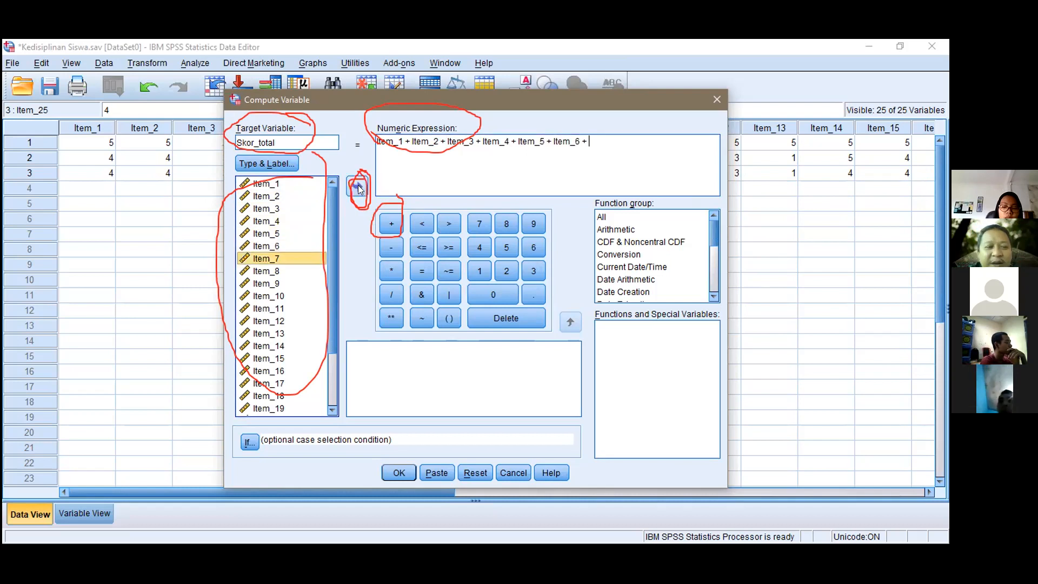
{"action": "left_click", "coordinate": [360, 186]}
{"action": "left_click", "coordinate": [288, 271]}
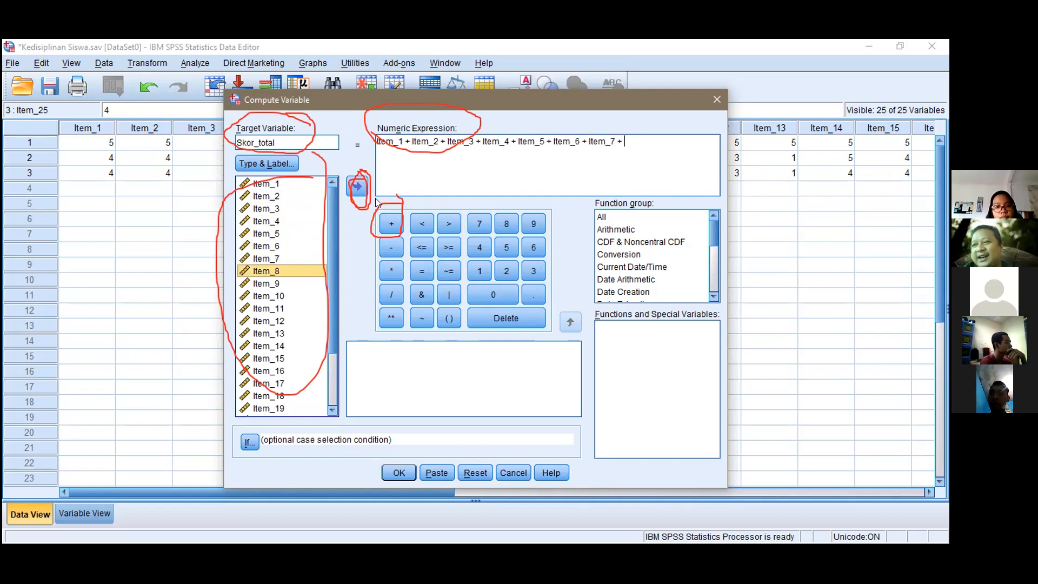
{"action": "left_click", "coordinate": [358, 187]}
{"action": "left_click", "coordinate": [391, 223]}
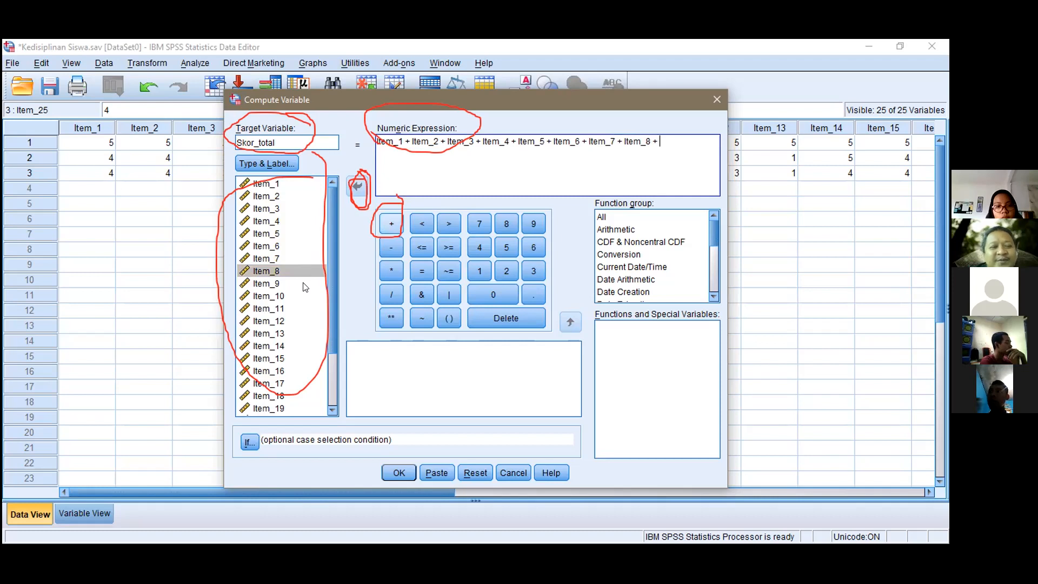
{"action": "double_click", "coordinate": [302, 284]}
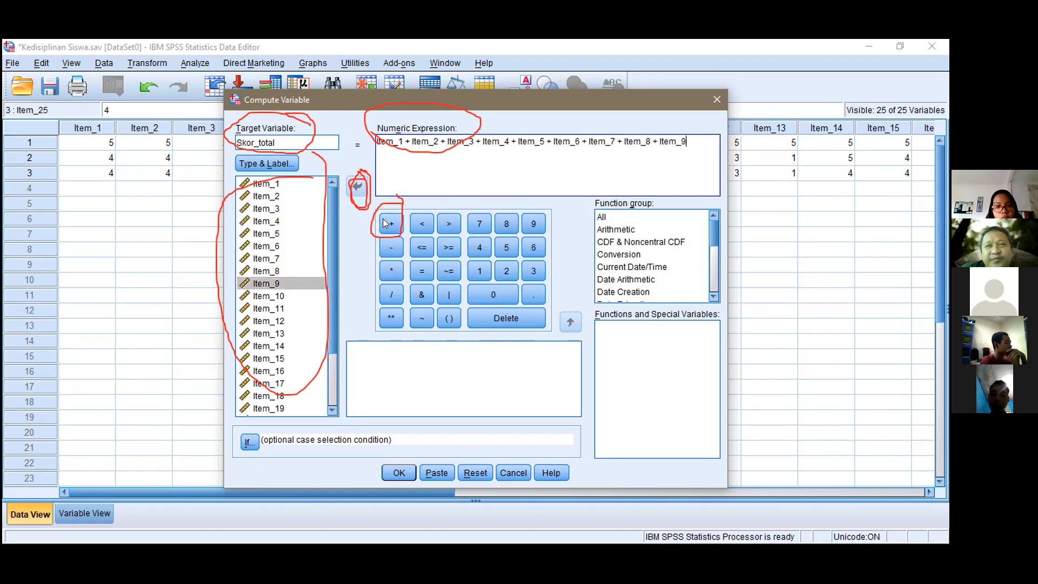
{"action": "type", "text": "+"}
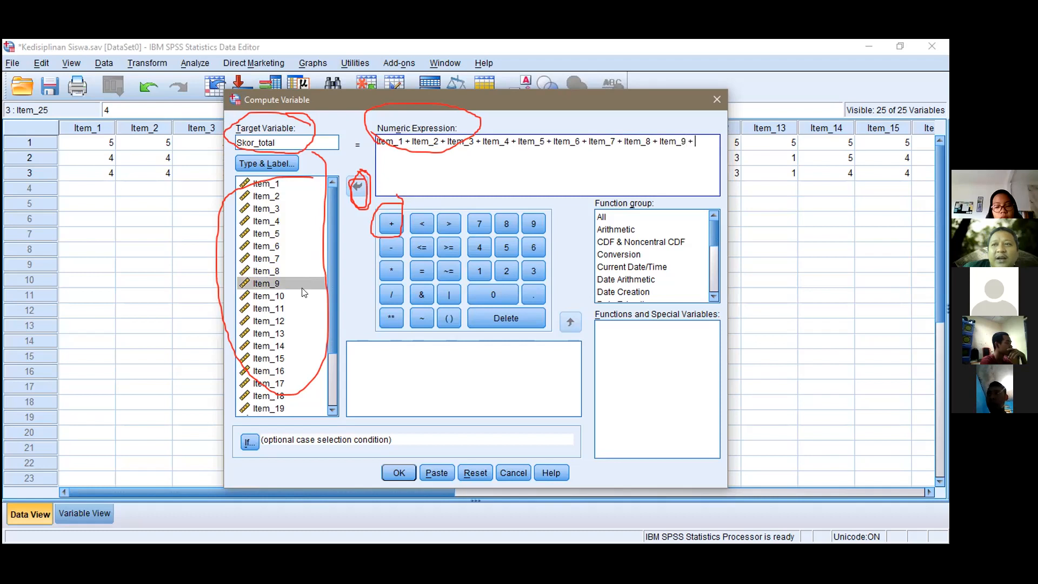
{"action": "left_click", "coordinate": [304, 295]}
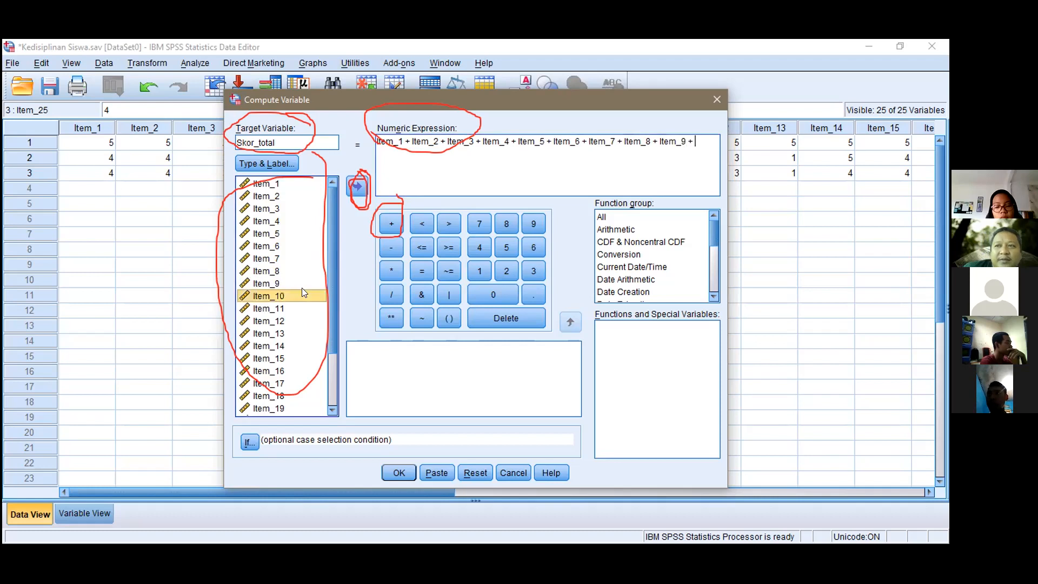
{"action": "left_click", "coordinate": [359, 188]}
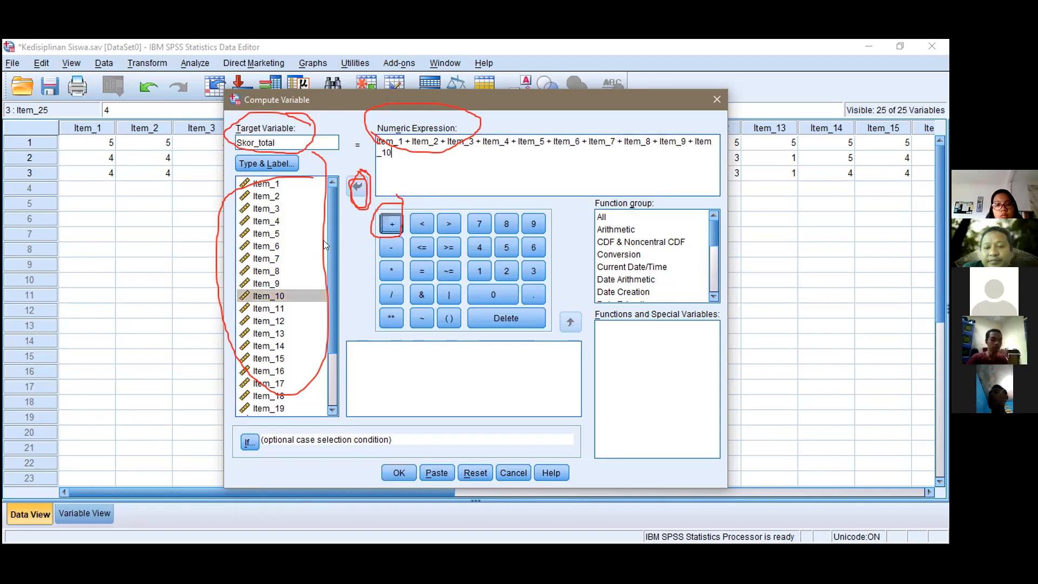
{"action": "type", "text": "+"}
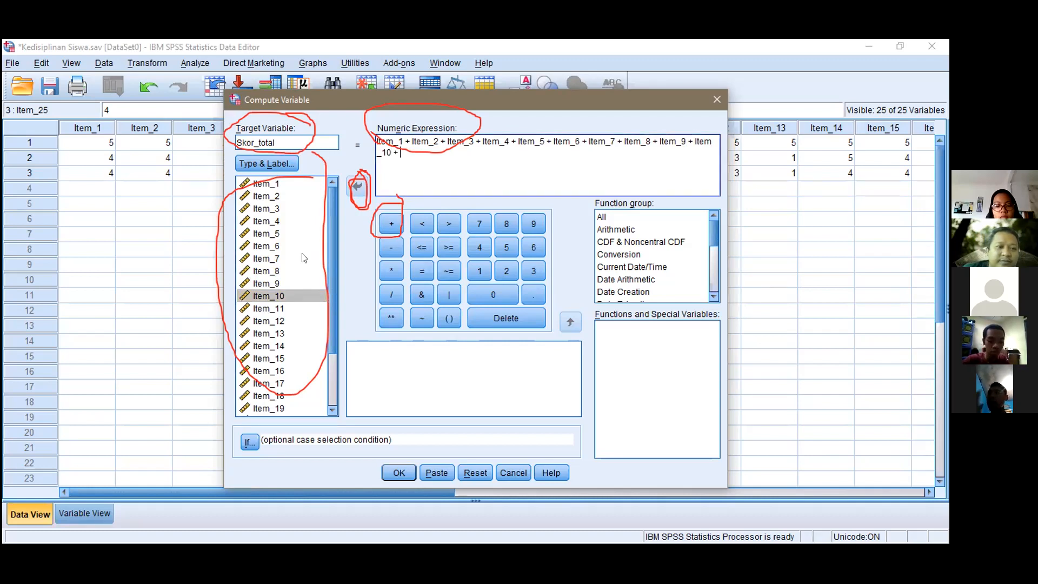
- Append Item_11, Item_12 and Item_13 to the Skor_total numeric expression, each followed by a plus sign
{"action": "scroll", "coordinate": [303, 255], "scroll_direction": "down", "scroll_amount": 2}
{"action": "left_click", "coordinate": [294, 235]}
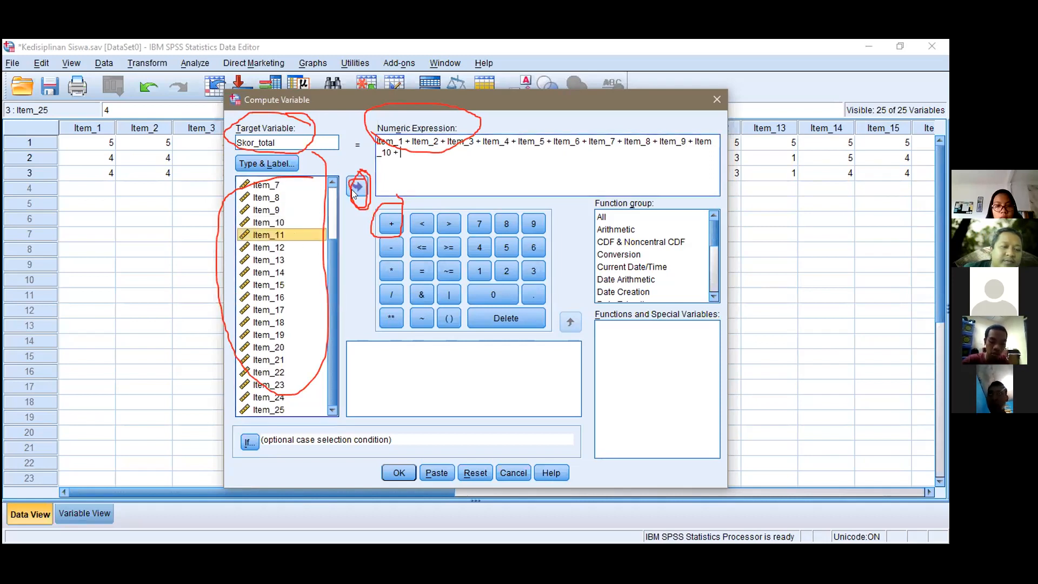
{"action": "left_click", "coordinate": [357, 187]}
{"action": "left_click", "coordinate": [389, 222]}
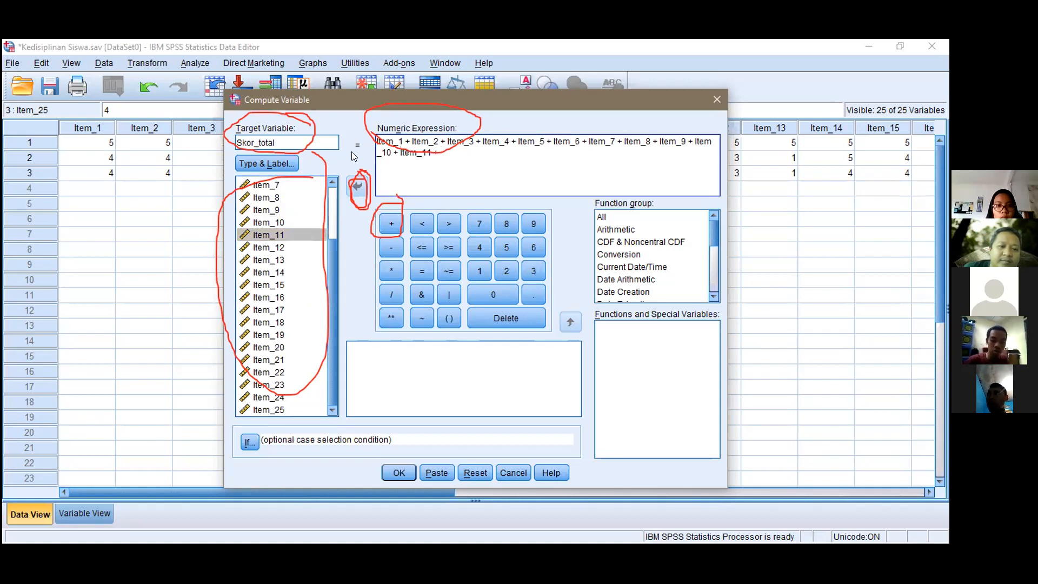
{"action": "left_click", "coordinate": [276, 248]}
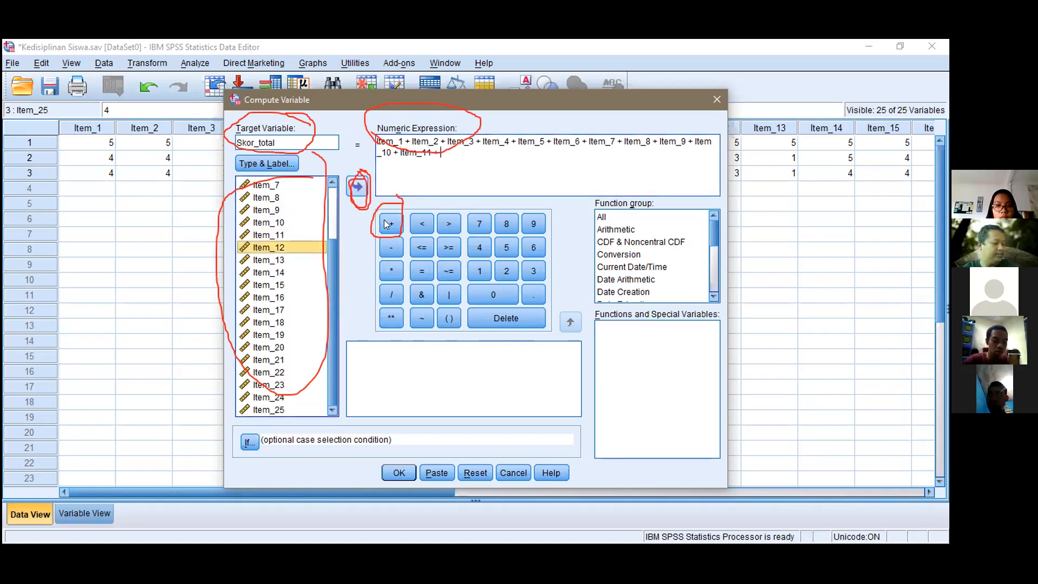
{"action": "left_click", "coordinate": [357, 187]}
{"action": "left_click", "coordinate": [390, 222]}
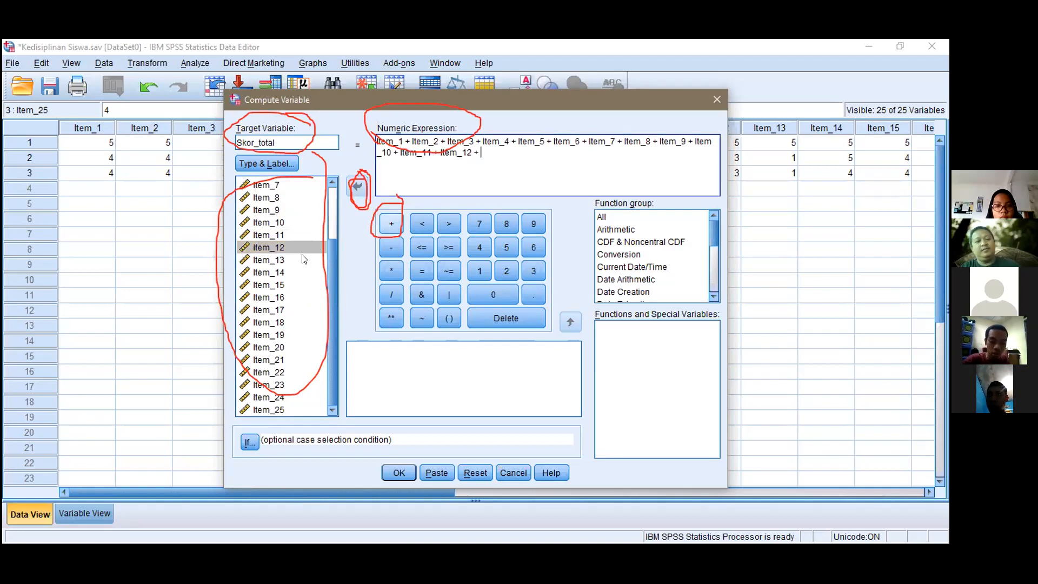
{"action": "left_click", "coordinate": [303, 259]}
{"action": "left_click", "coordinate": [357, 187]}
{"action": "left_click", "coordinate": [391, 223]}
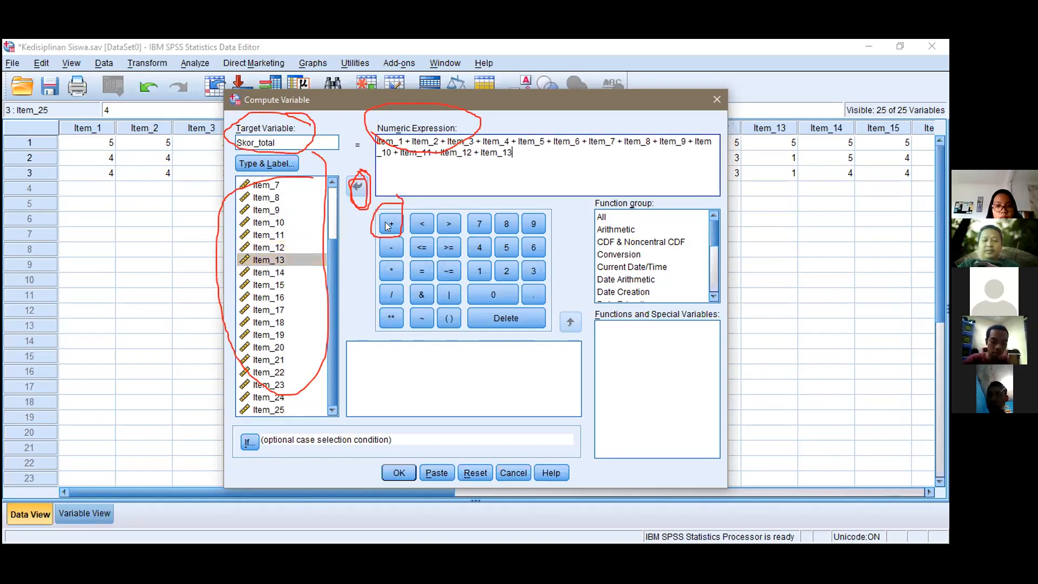
- Extend the numeric expression with Item_14, Item_15 and Item_16, each followed by a plus sign
{"action": "left_click", "coordinate": [298, 272]}
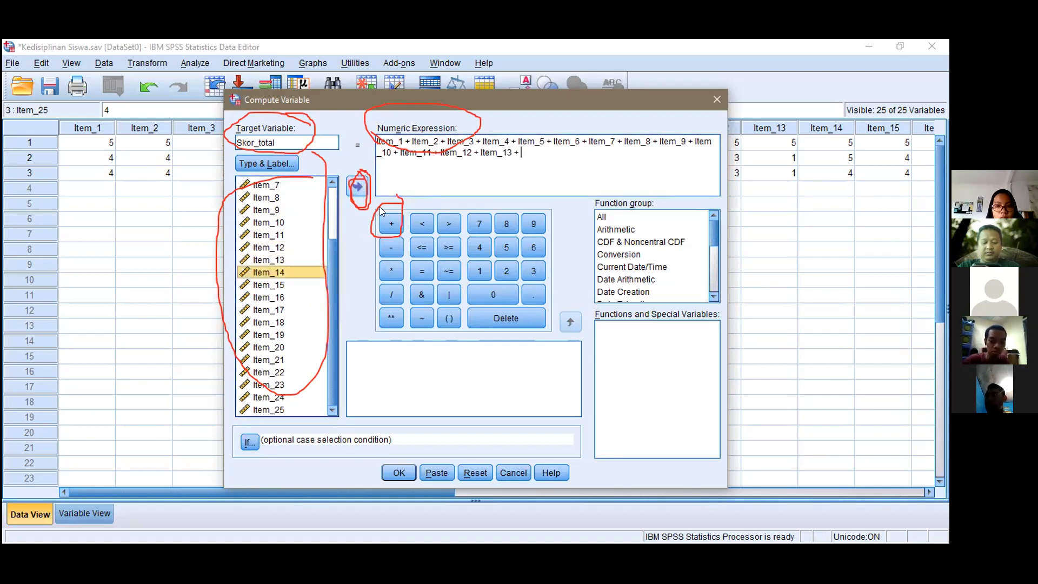
{"action": "left_click", "coordinate": [357, 187]}
{"action": "left_click", "coordinate": [391, 224]}
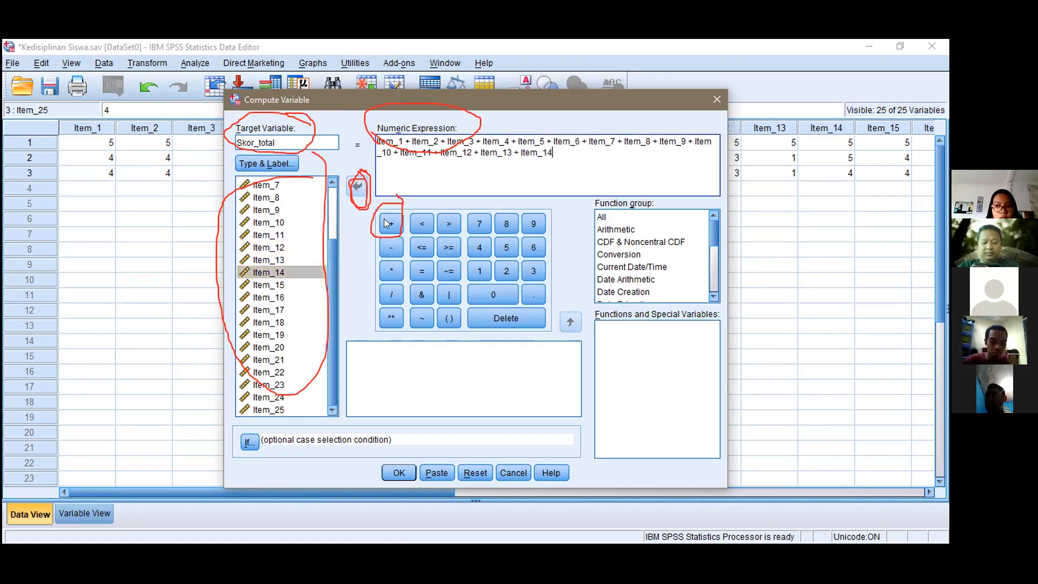
{"action": "left_click", "coordinate": [302, 285]}
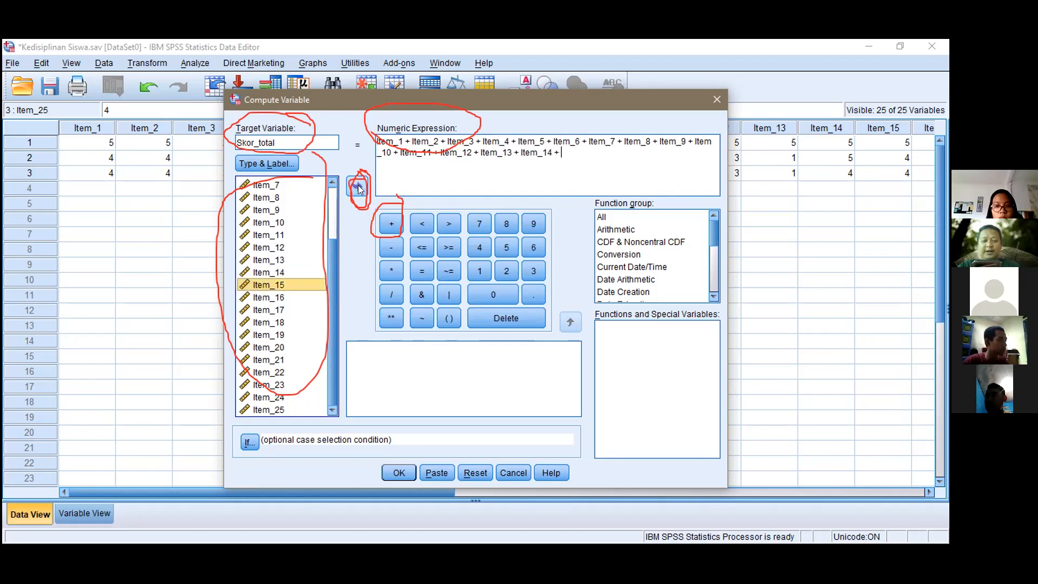
{"action": "left_click", "coordinate": [392, 223]}
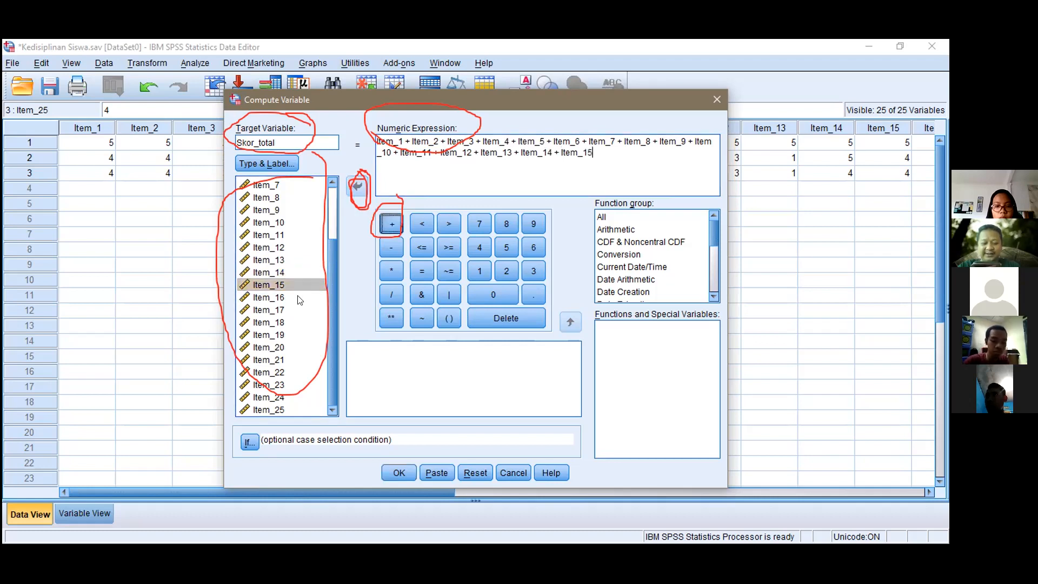
{"action": "left_click", "coordinate": [292, 297]}
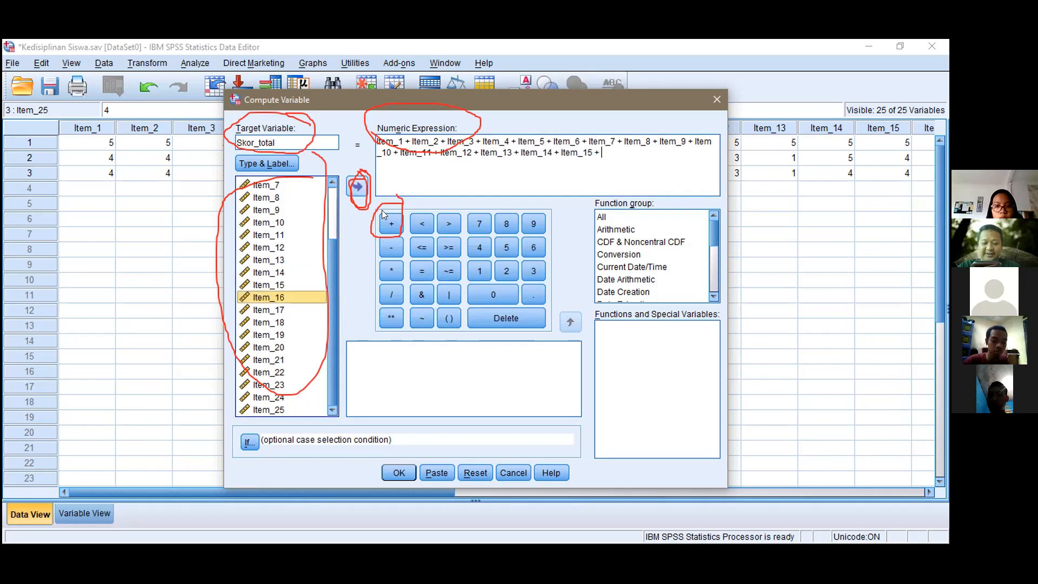
{"action": "left_click", "coordinate": [357, 186]}
{"action": "left_click", "coordinate": [390, 225]}
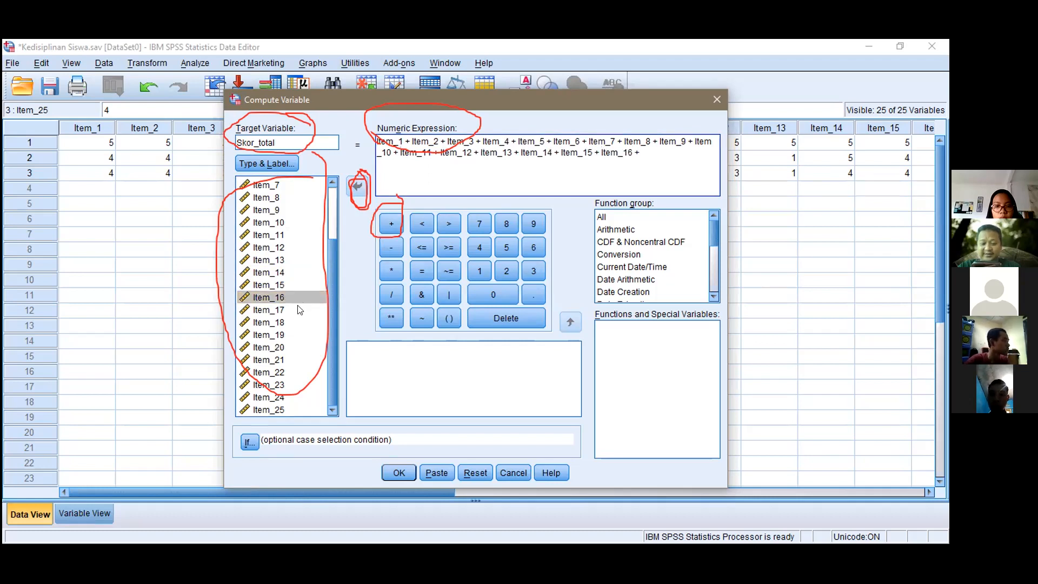
- Add Item_17, Item_18 and Item_19 to the end of the numeric expression, each followed by a plus sign
{"action": "left_click", "coordinate": [297, 300]}
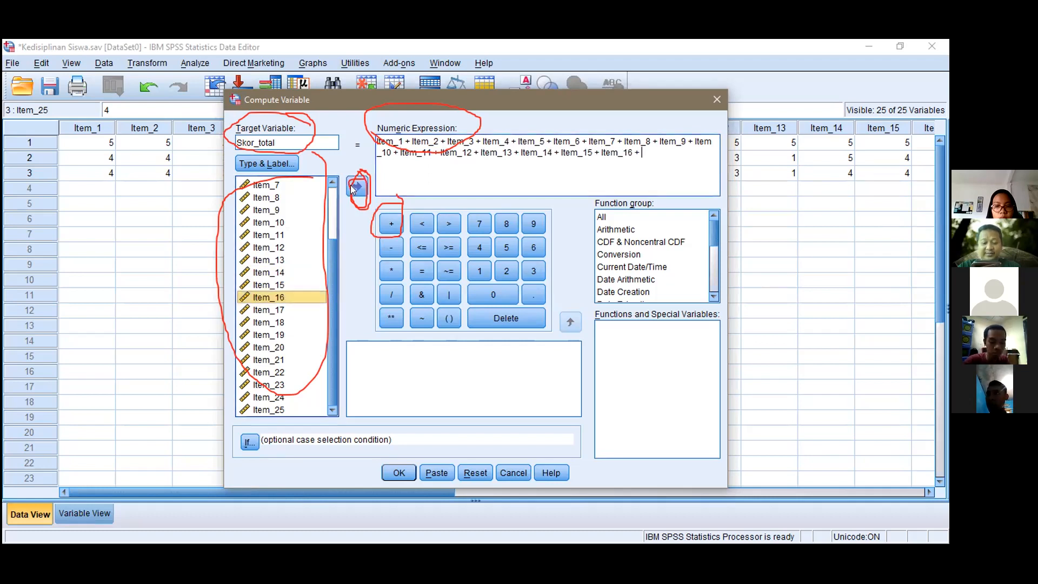
{"action": "left_click", "coordinate": [356, 186]}
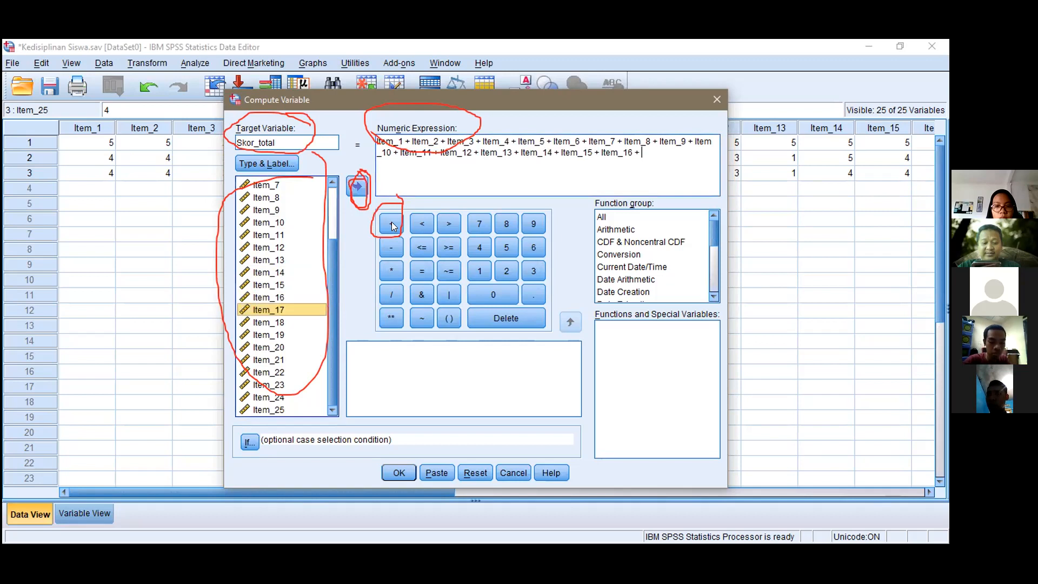
{"action": "left_click", "coordinate": [313, 323]}
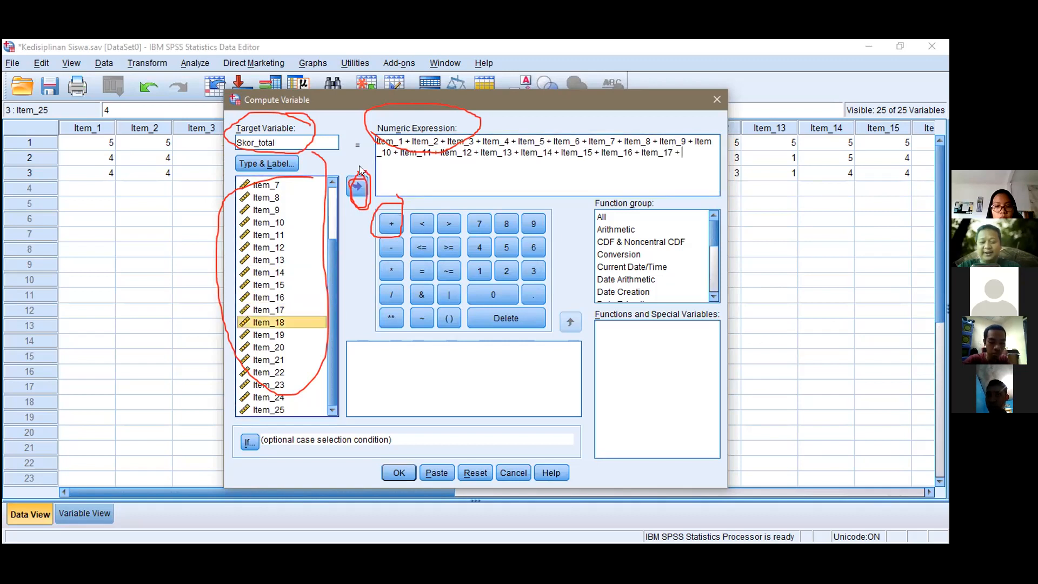
{"action": "left_click", "coordinate": [395, 223]}
{"action": "left_click", "coordinate": [396, 223]}
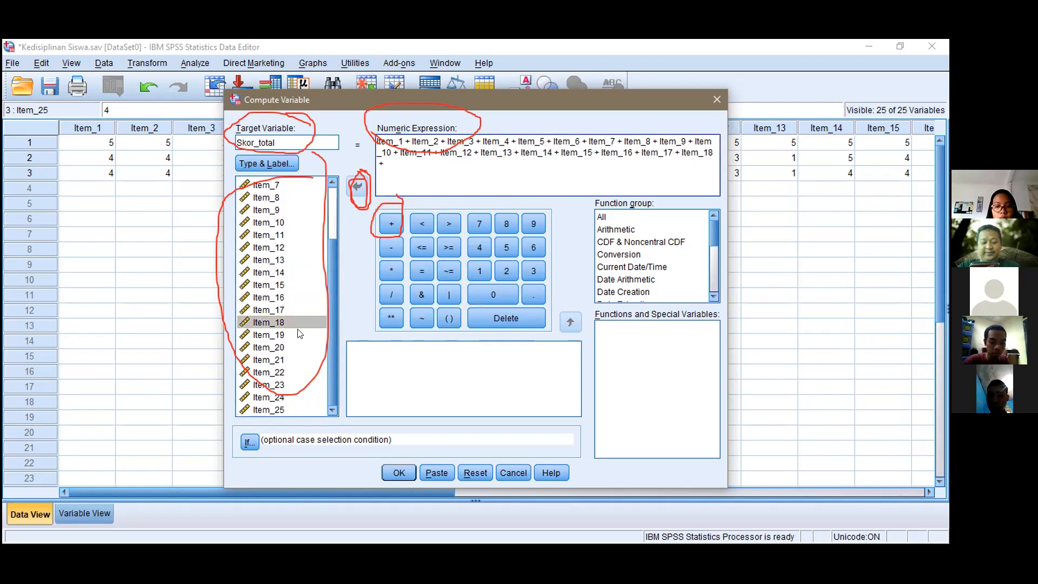
{"action": "left_click", "coordinate": [299, 335]}
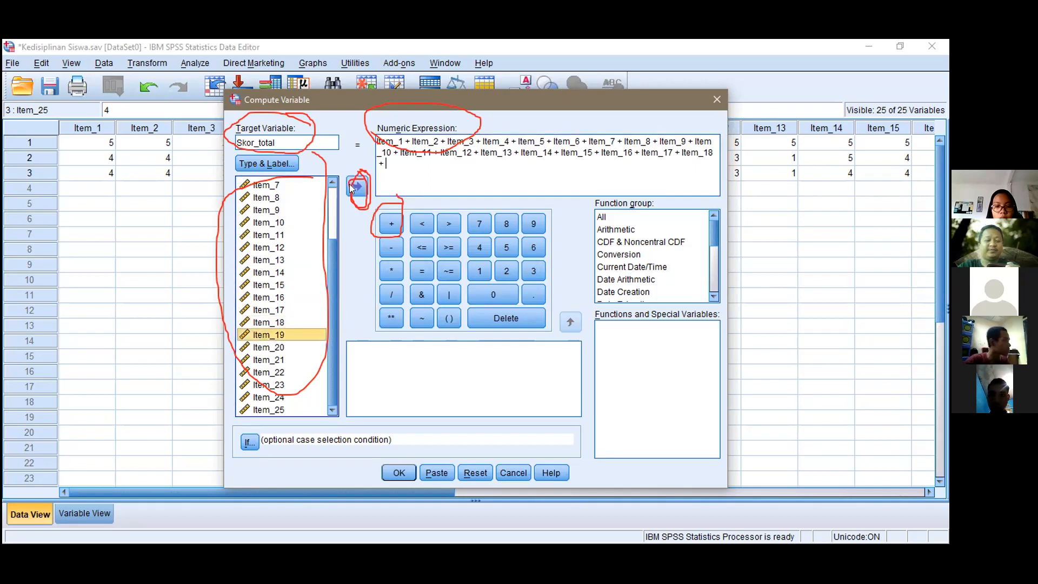
{"action": "left_click", "coordinate": [357, 186]}
{"action": "left_click", "coordinate": [390, 224]}
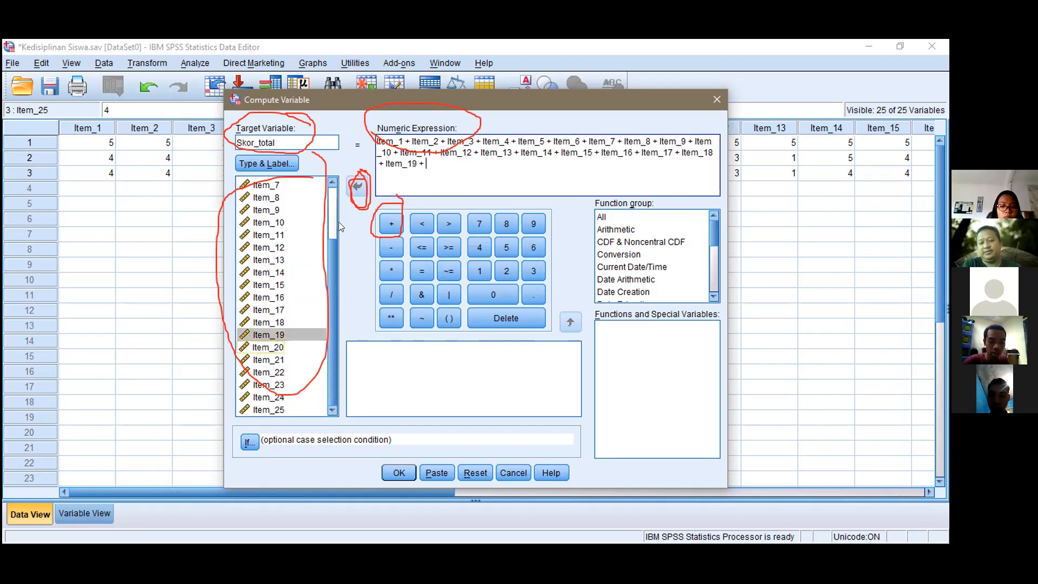
- Continue the numeric expression with Item_20, Item_21 and Item_22, each followed by a plus sign
{"action": "left_click", "coordinate": [268, 348]}
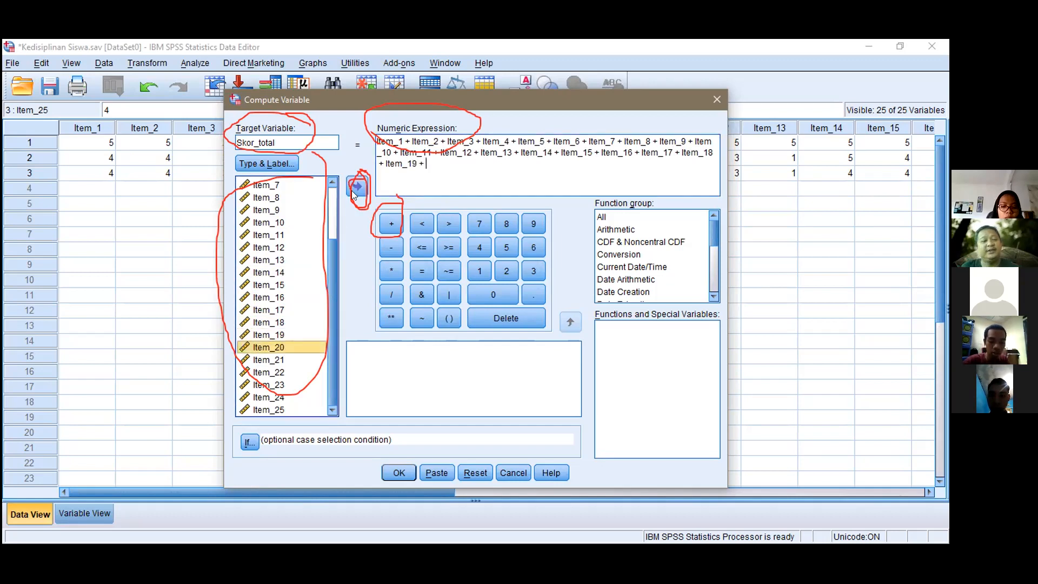
{"action": "left_click", "coordinate": [384, 226]}
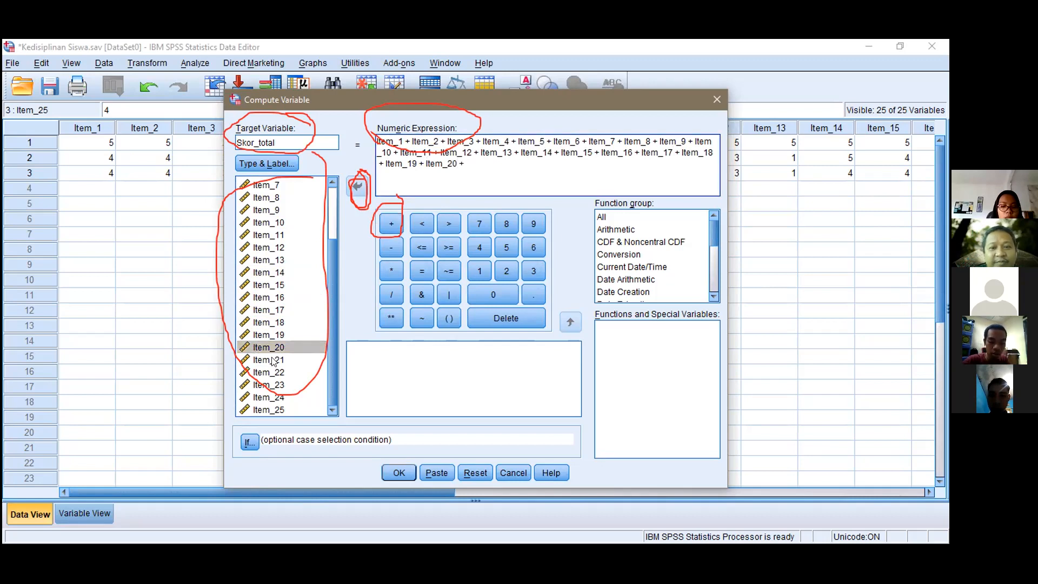
{"action": "left_click", "coordinate": [271, 360]}
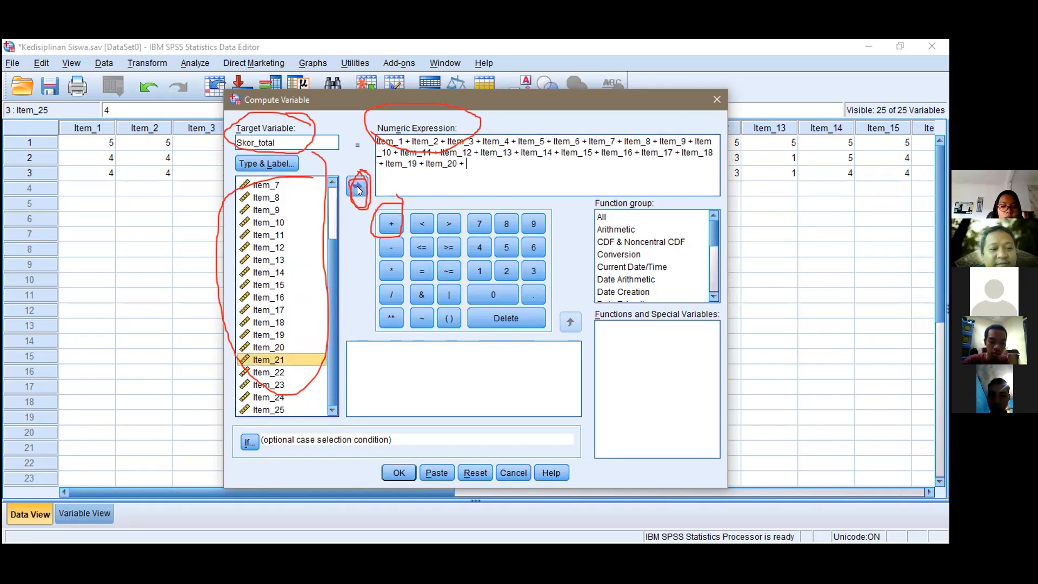
{"action": "left_click", "coordinate": [381, 223]}
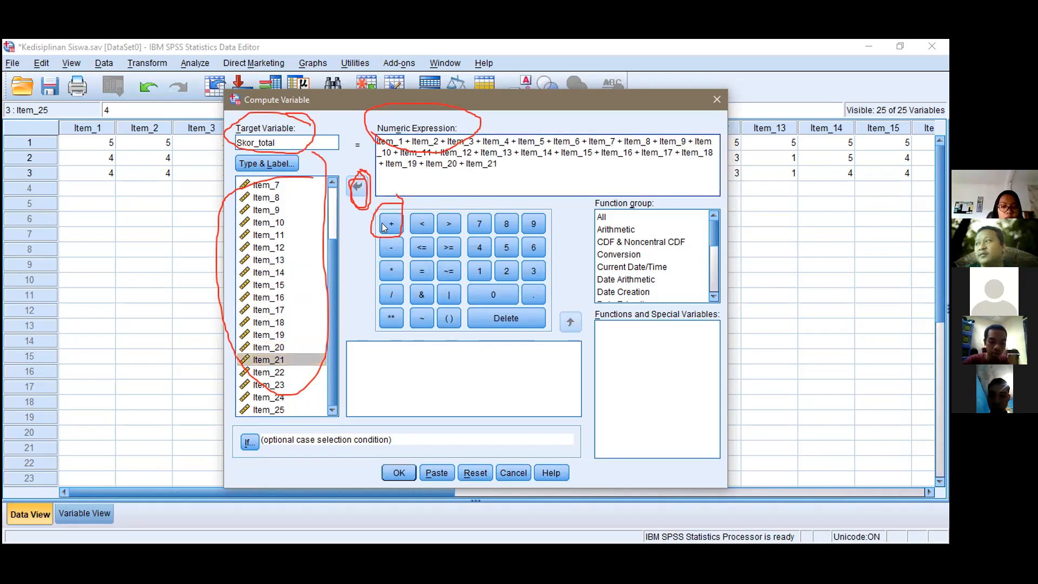
{"action": "left_click", "coordinate": [298, 372]}
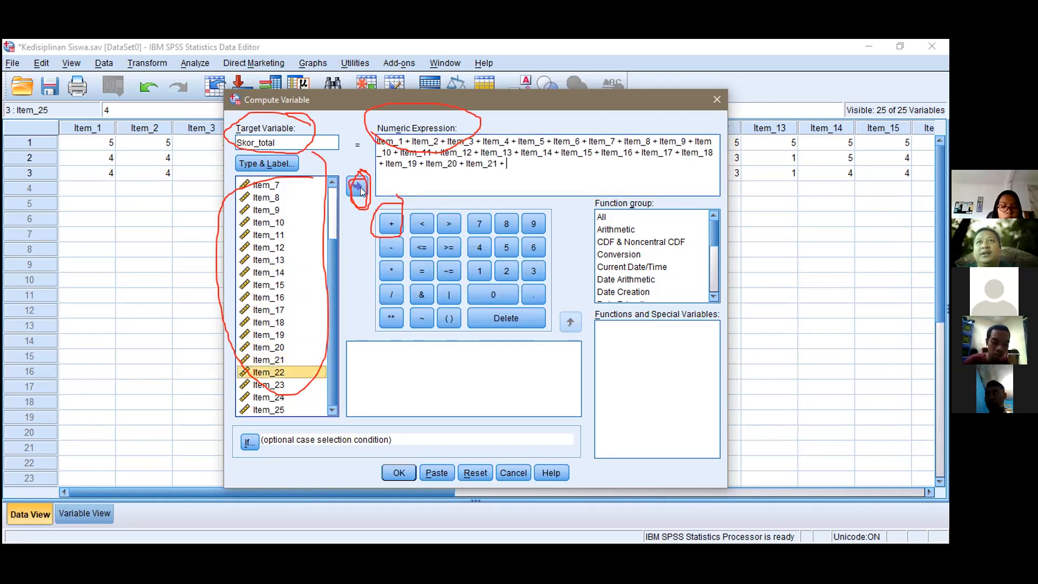
{"action": "left_click", "coordinate": [361, 191]}
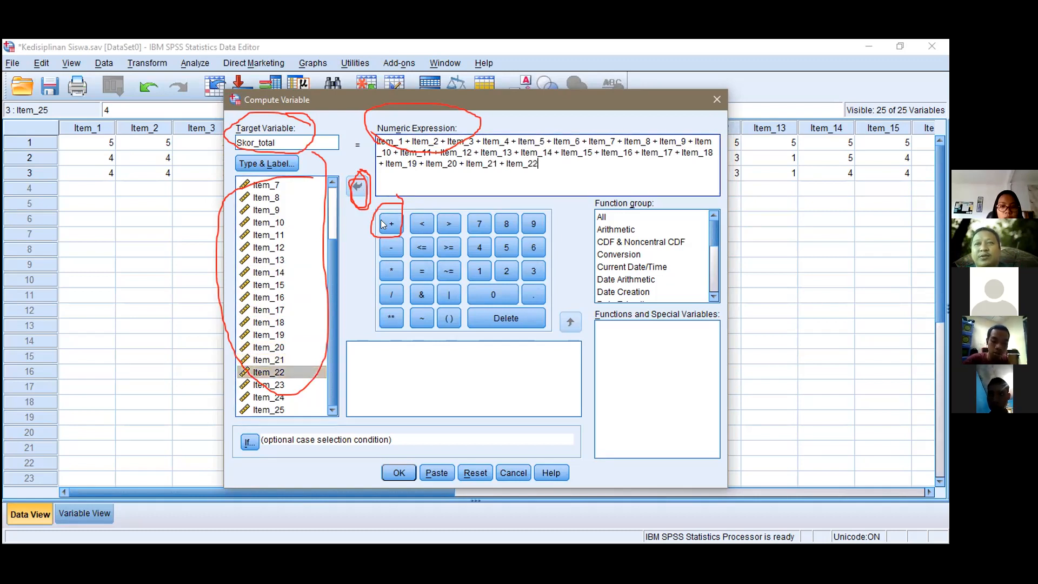
{"action": "left_click", "coordinate": [381, 222]}
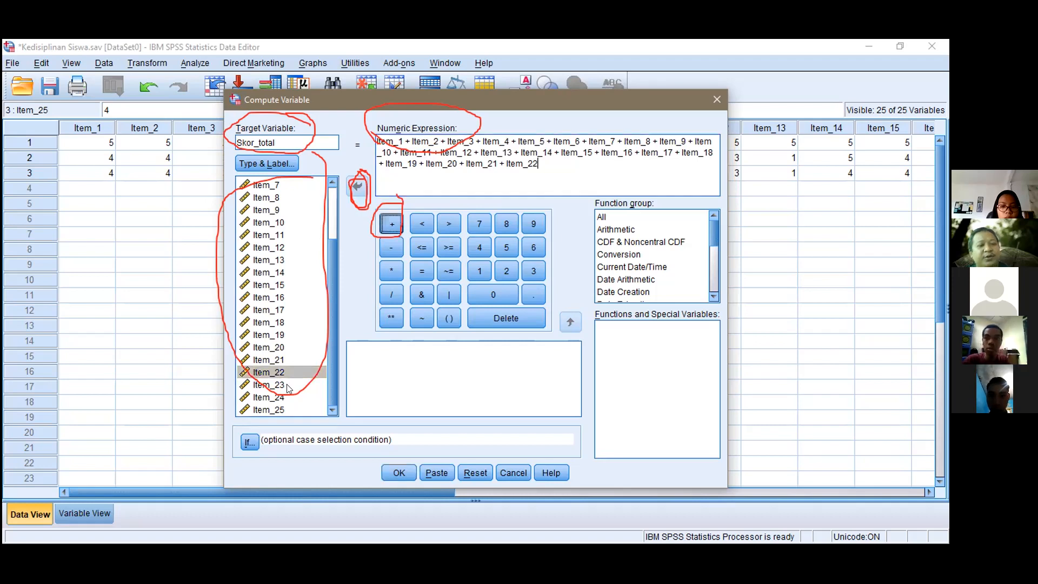
- Append Item_23 and Item_24 to the numeric expression, each followed by a plus sign
{"action": "left_click", "coordinate": [300, 384]}
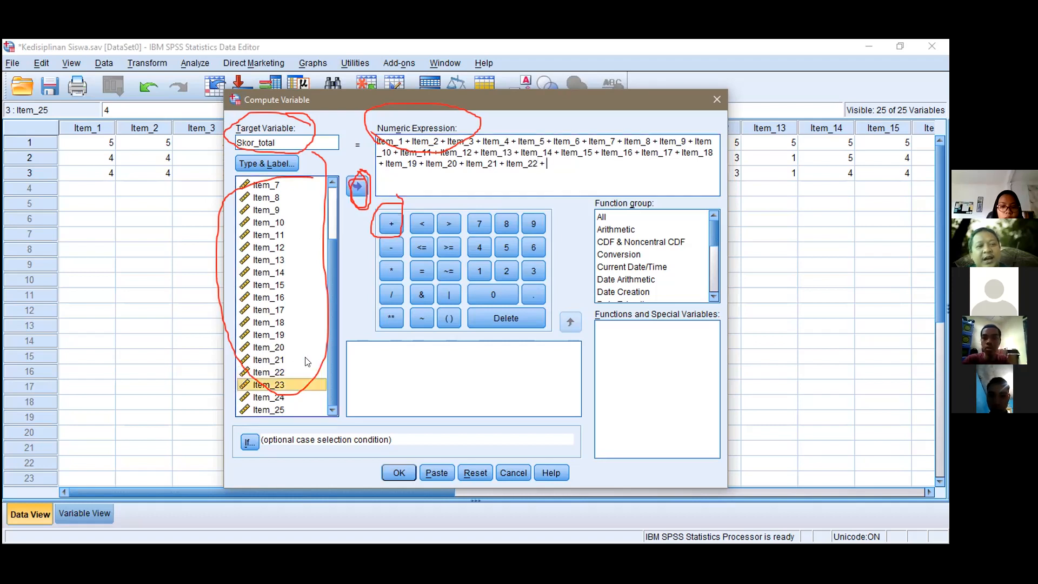
{"action": "left_click", "coordinate": [359, 184]}
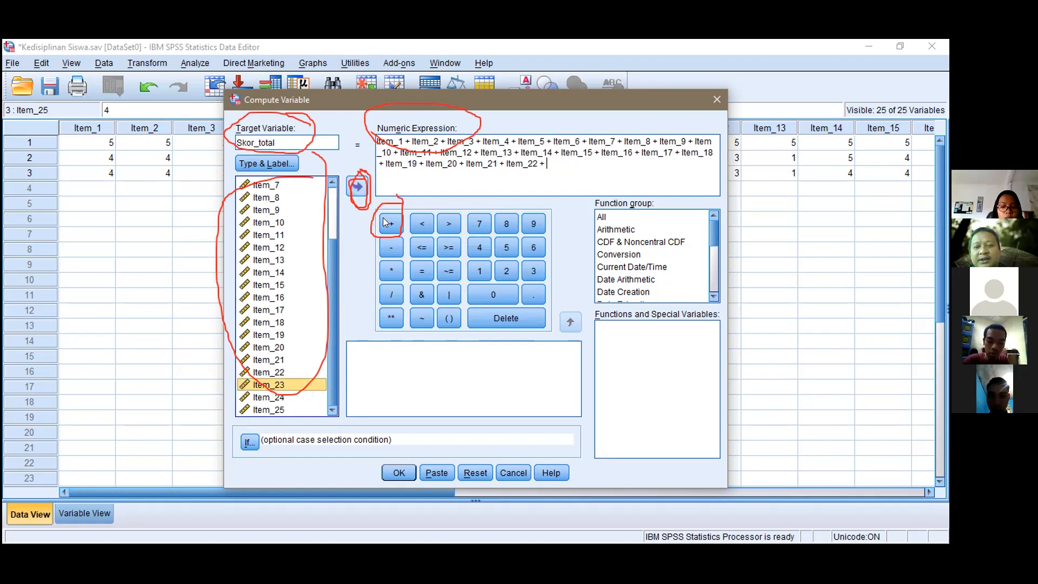
{"action": "left_click", "coordinate": [384, 219]}
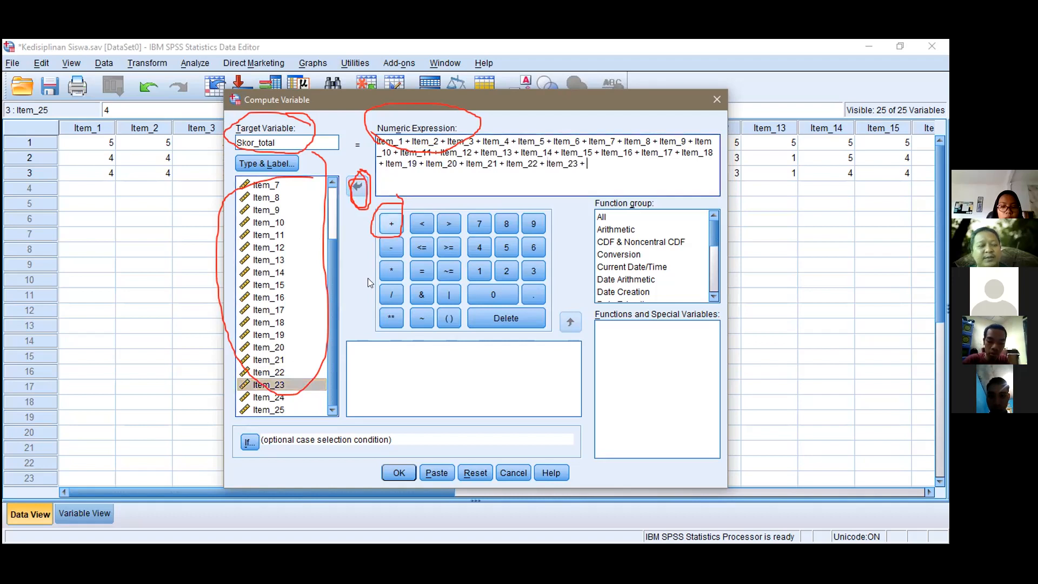
{"action": "left_click", "coordinate": [293, 395]}
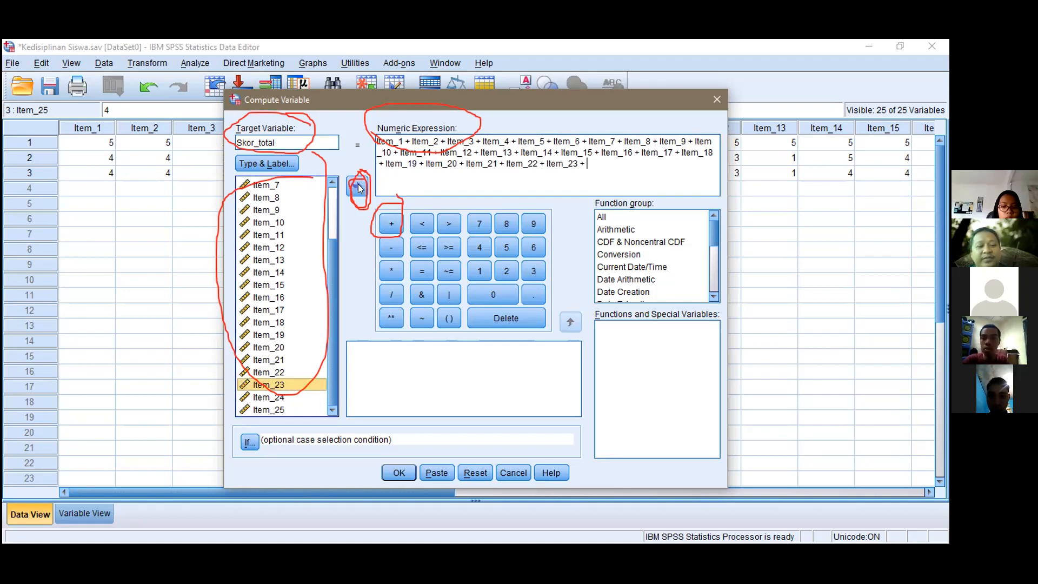
{"action": "left_click", "coordinate": [359, 188]}
{"action": "left_click", "coordinate": [390, 224]}
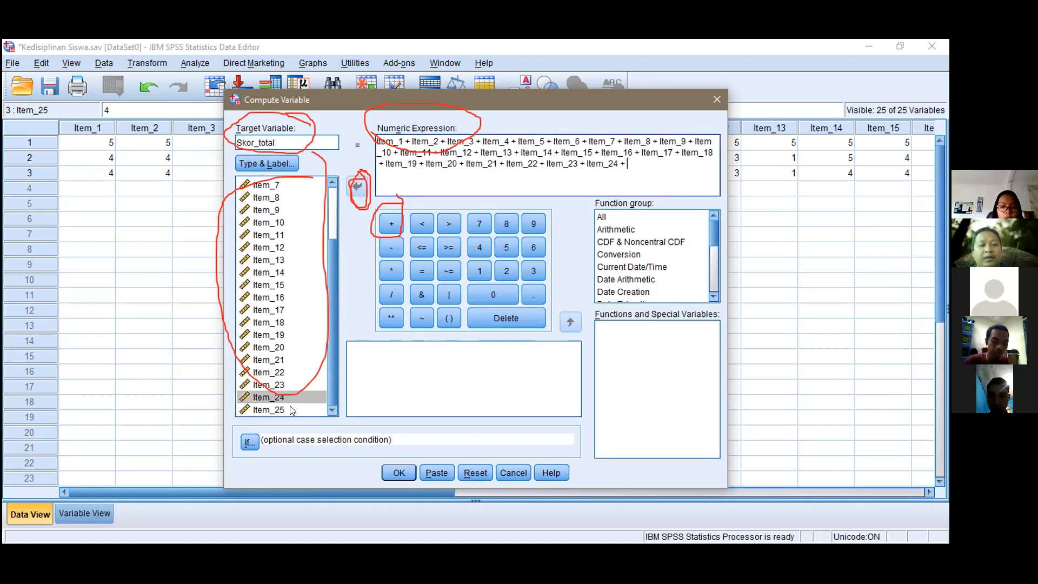
- Complete the numeric expression with Item_25 as the last term and run the computation of Skor_total
{"action": "left_click", "coordinate": [269, 410]}
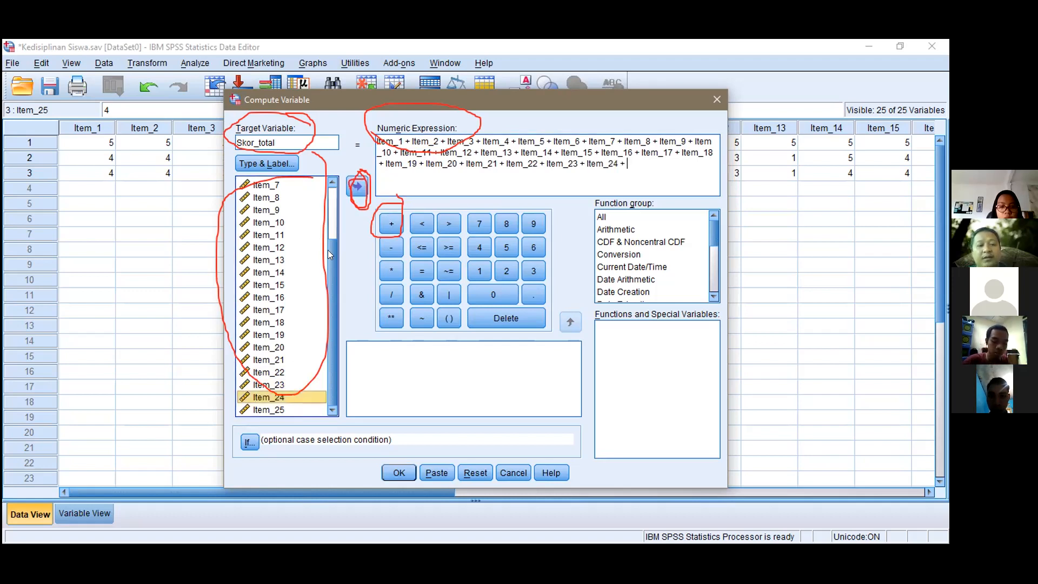
{"action": "left_click", "coordinate": [350, 186]}
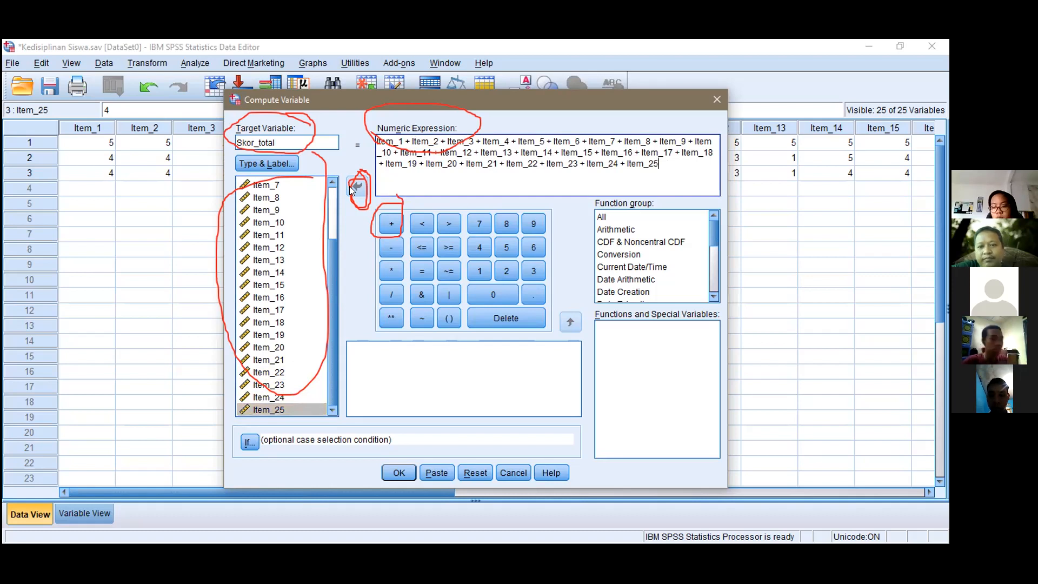
{"action": "left_click", "coordinate": [397, 472]}
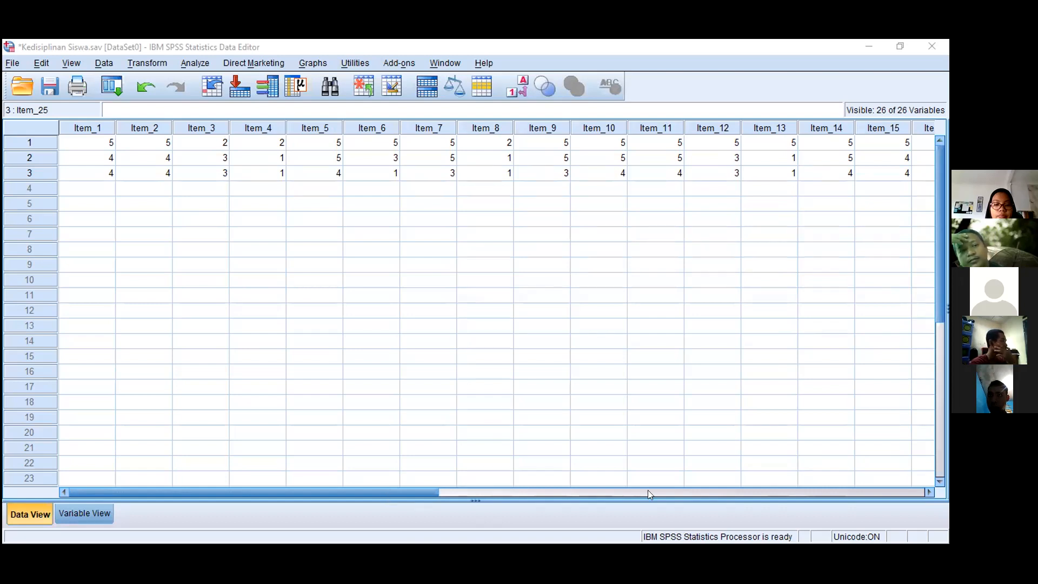
- Examine the computed Skor_total values for each respondent in the column after Item_25
{"action": "left_click_drag", "start_coordinate": [635, 488], "coordinate": [730, 484]}
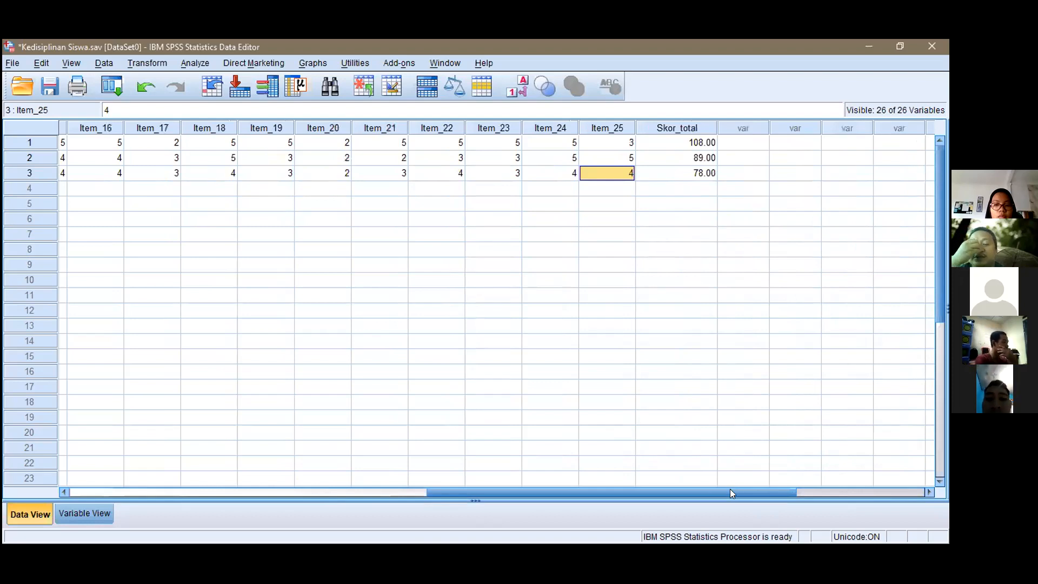
{"action": "left_click_drag", "start_coordinate": [730, 489], "coordinate": [768, 489]}
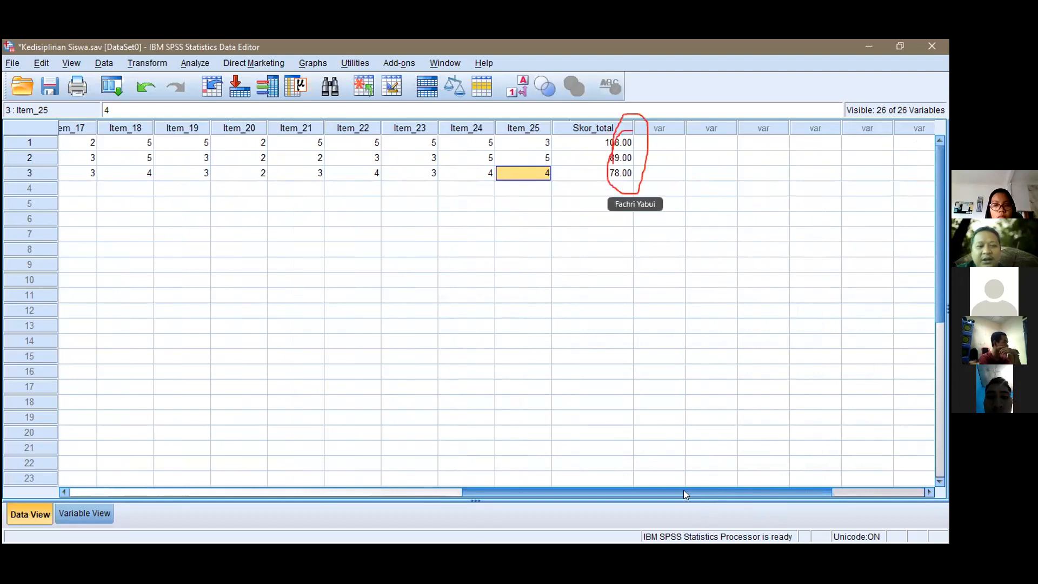
{"action": "mouse_move", "coordinate": [670, 493]}
{"action": "left_mouse_down"}
{"action": "mouse_move", "coordinate": [746, 493]}
{"action": "mouse_move", "coordinate": [668, 493]}
{"action": "left_mouse_up"}
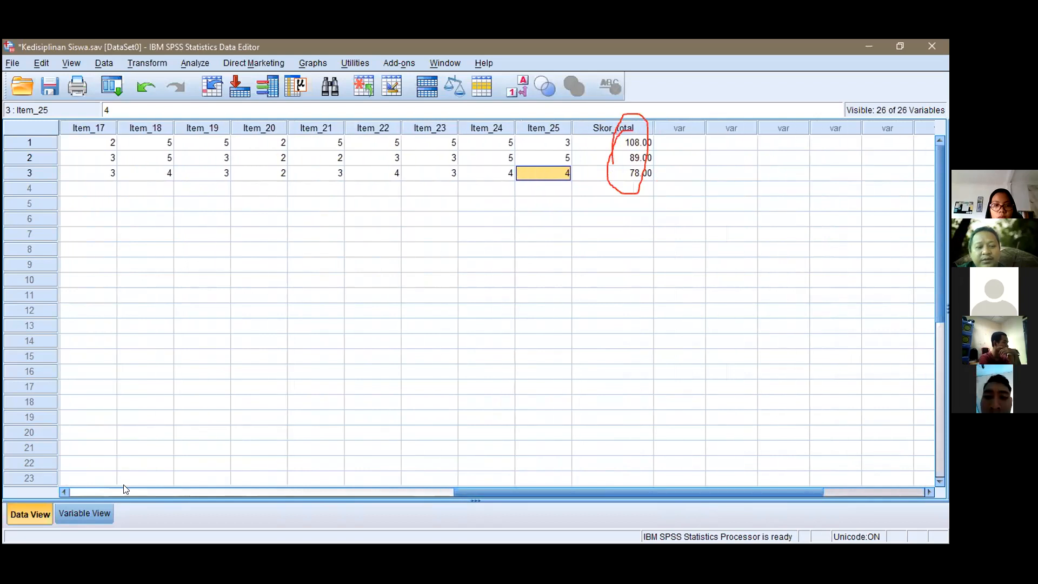
- Set the decimals of the Skor_total variable to 0 and return to the data view
{"action": "left_click", "coordinate": [105, 511]}
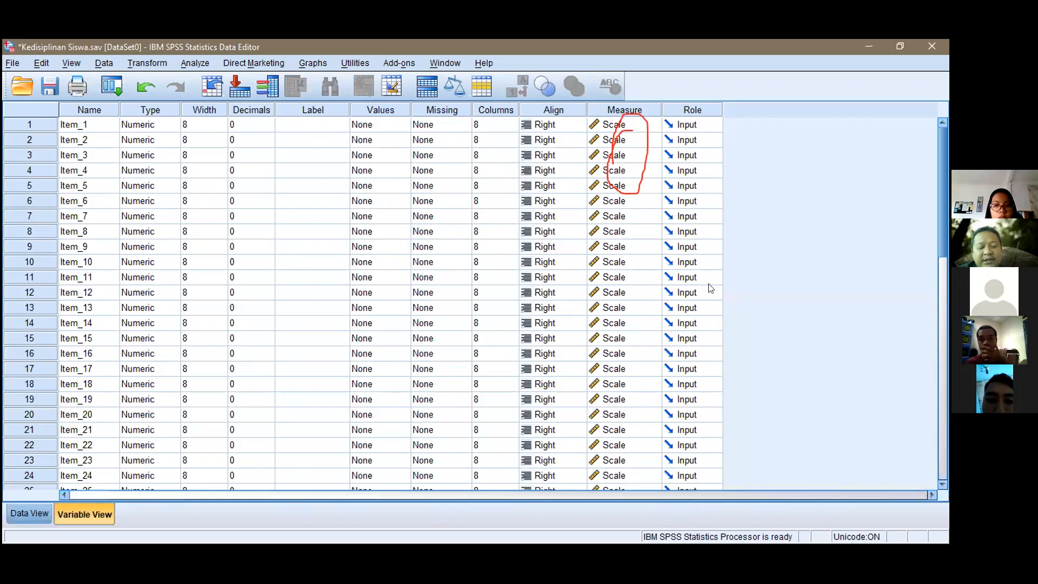
{"action": "left_click_drag", "start_coordinate": [939, 243], "coordinate": [939, 301]}
{"action": "left_click", "coordinate": [246, 283]}
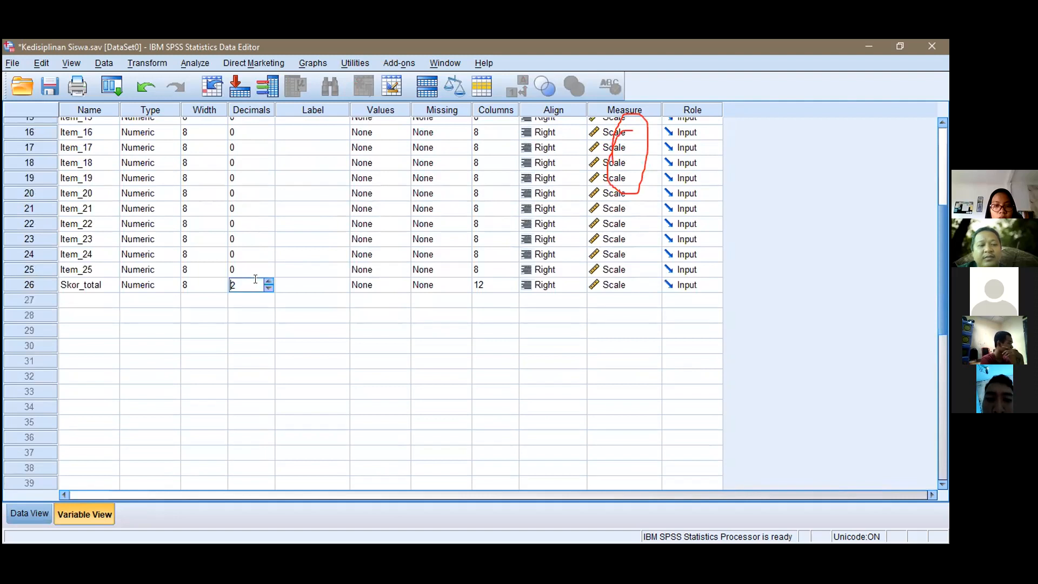
{"action": "key", "text": "BackSpace"}
{"action": "type", "text": "0"}
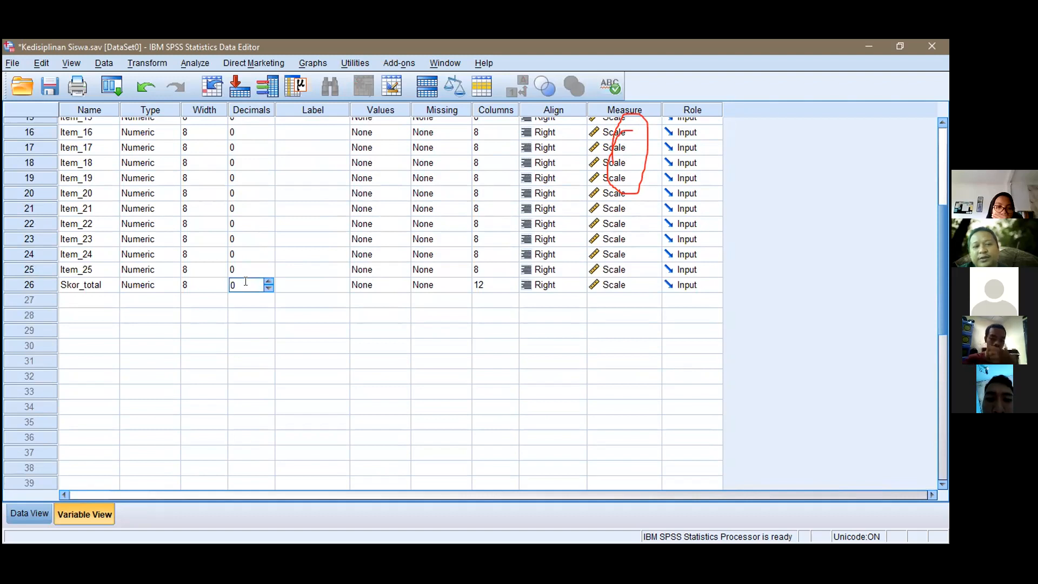
{"action": "left_click", "coordinate": [28, 512]}
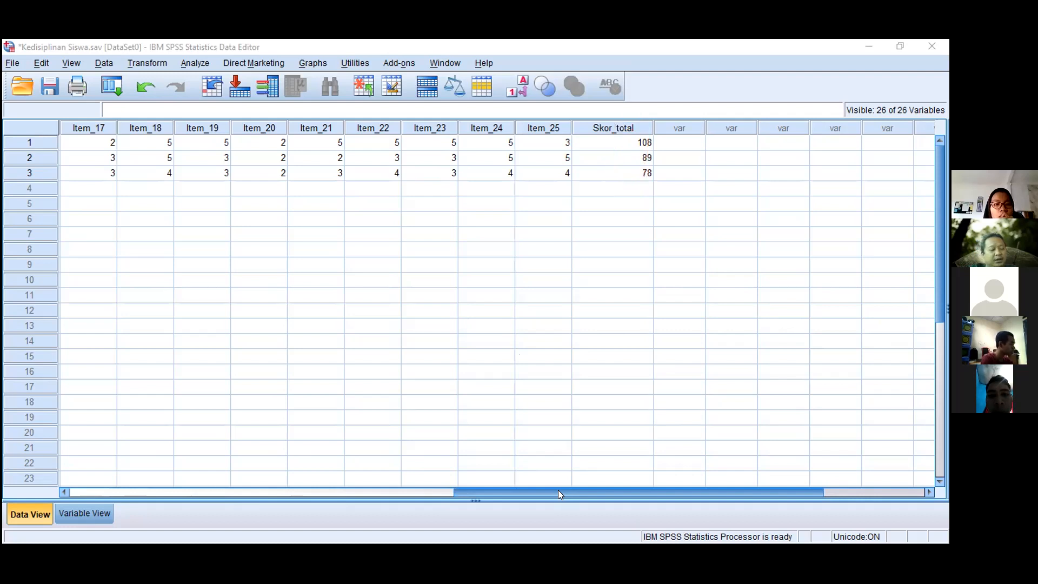
- Run a bivariate Pearson correlation with two-tailed significance on all variables from Item_1 to Item_25 plus Skor_total
{"action": "left_click", "coordinate": [416, 494]}
{"action": "left_click_drag", "start_coordinate": [417, 494], "coordinate": [138, 487]}
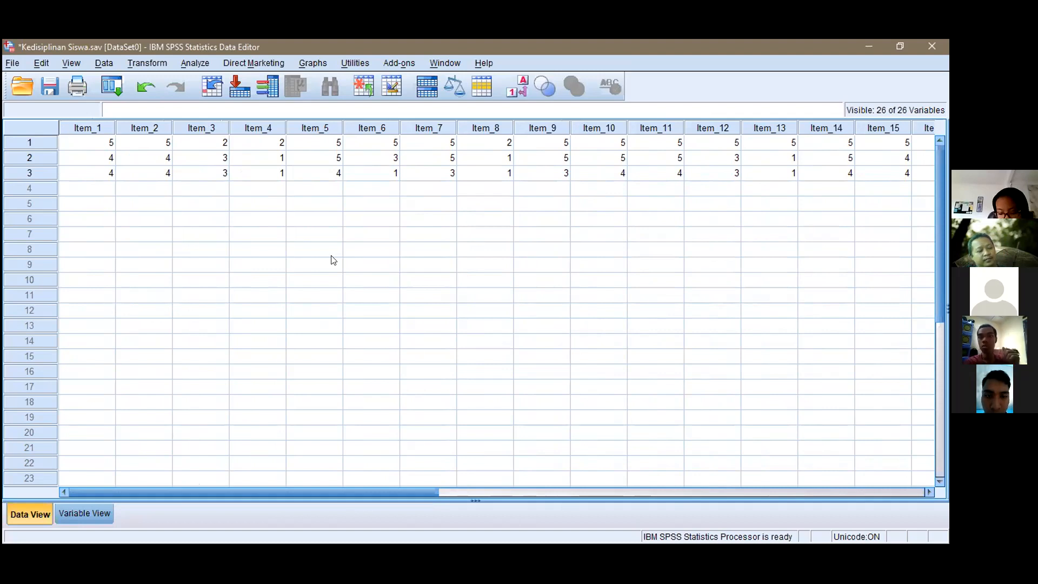
{"action": "left_click", "coordinate": [190, 63]}
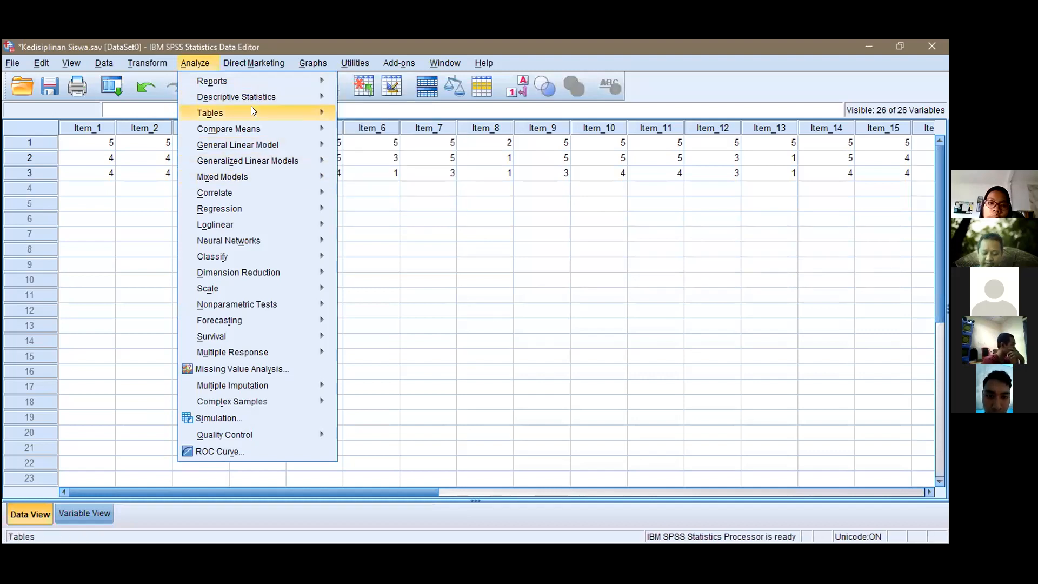
{"action": "mouse_move", "coordinate": [253, 111]}
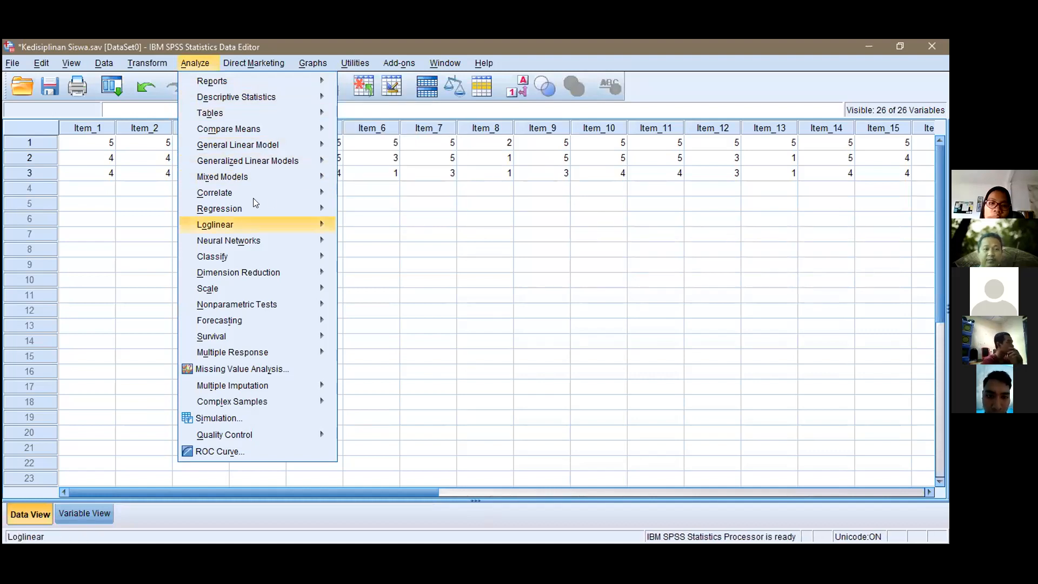
{"action": "mouse_move", "coordinate": [285, 194]}
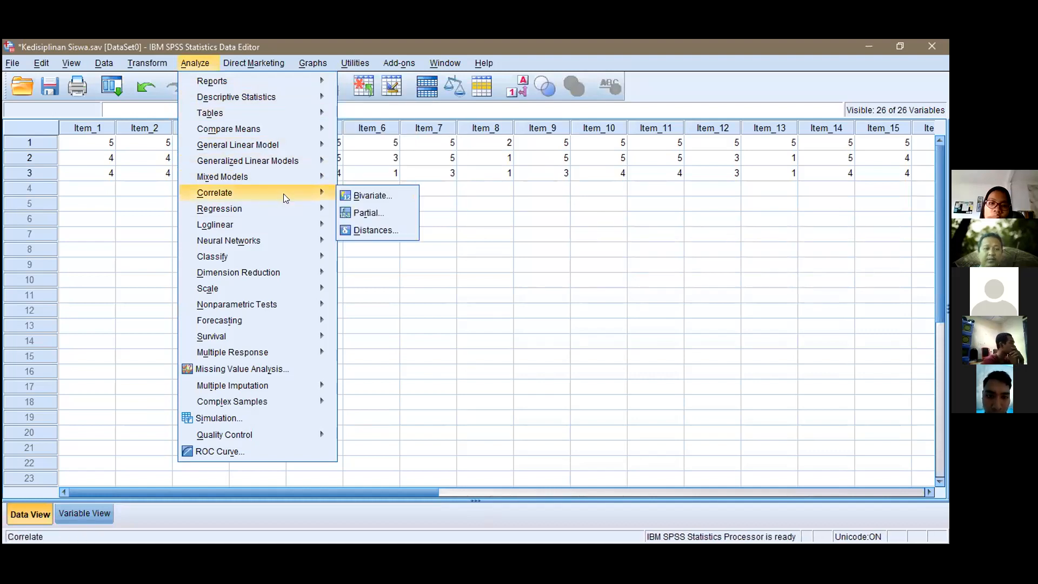
{"action": "left_click", "coordinate": [346, 195]}
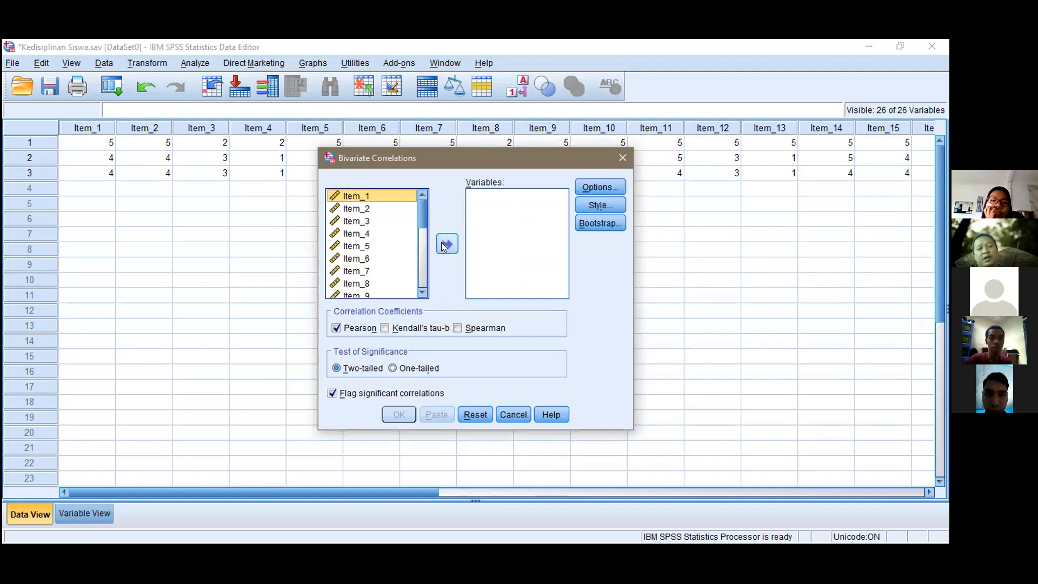
{"action": "left_click", "coordinate": [384, 195]}
{"action": "key", "text": "shift+Down"}
{"action": "key", "text": "shift+Down"}
{"action": "key", "text": "shift+Down"}
{"action": "key", "text": "shift+Down"}
{"action": "key", "text": "shift+Down"}
{"action": "key", "text": "shift+Down"}
{"action": "key", "text": "shift+Down"}
{"action": "key", "text": "shift+Down"}
{"action": "key", "text": "shift+Down"}
{"action": "key", "text": "shift+Down"}
{"action": "key", "text": "shift+Down"}
{"action": "key", "text": "shift+Down"}
{"action": "key", "text": "shift+Down"}
{"action": "key", "text": "shift+Down"}
{"action": "key", "text": "shift+Down"}
{"action": "key", "text": "shift+Down"}
{"action": "key", "text": "shift+Down"}
{"action": "key", "text": "shift+Down"}
{"action": "key", "text": "shift+Down"}
{"action": "key", "text": "shift+Down"}
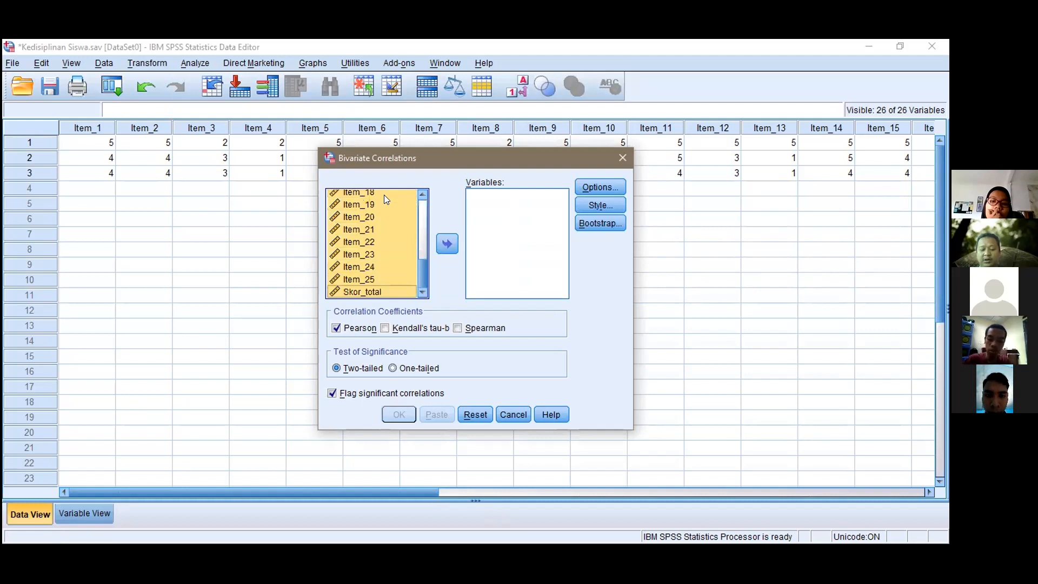
{"action": "left_click", "coordinate": [446, 243]}
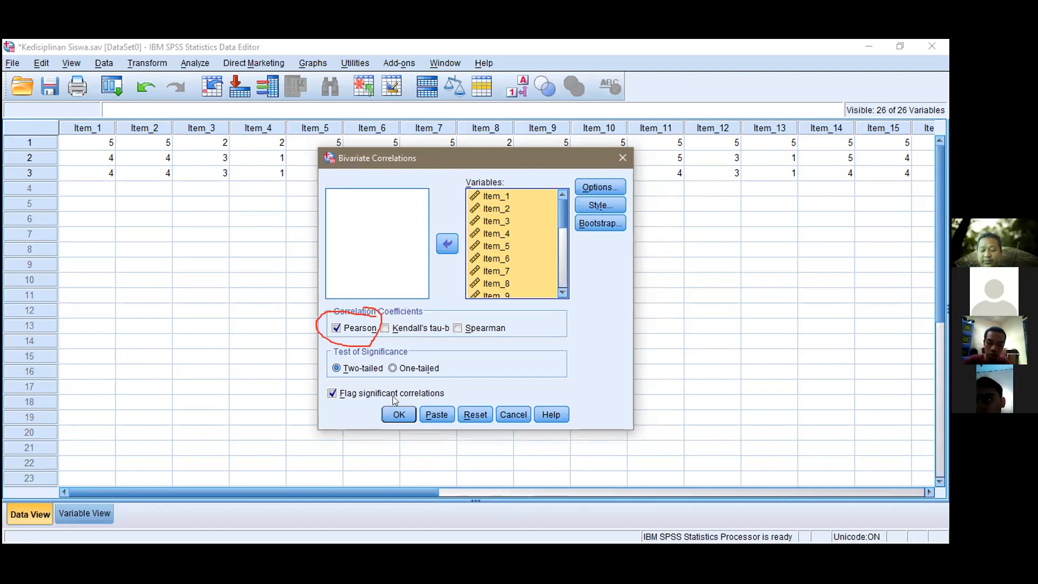
{"action": "left_click", "coordinate": [396, 417]}
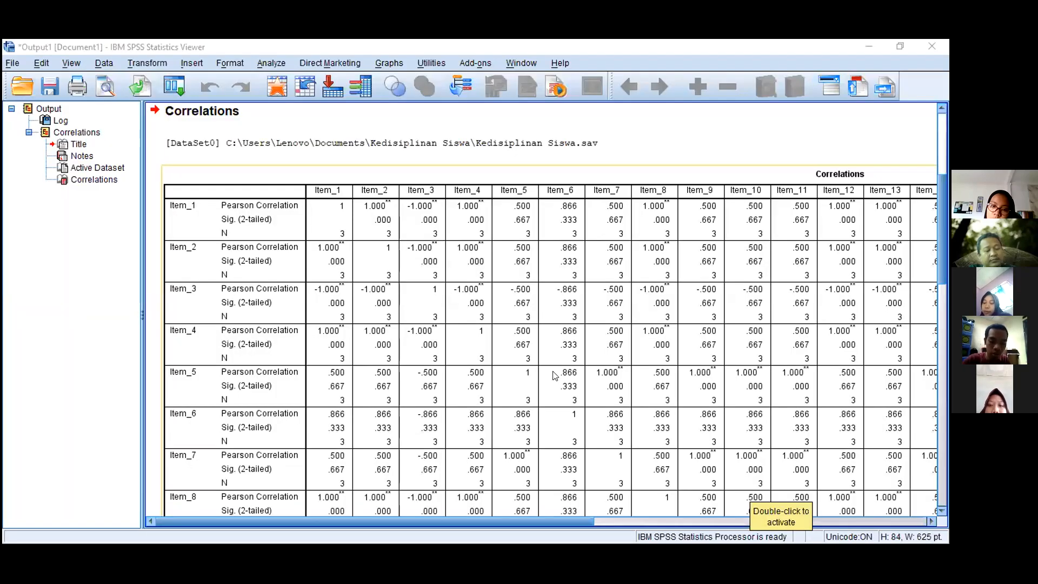
- Examine the Pearson Correlation and Sig. (2-tailed) rows of the first items in the Correlations table
{"action": "left_click", "coordinate": [481, 291]}
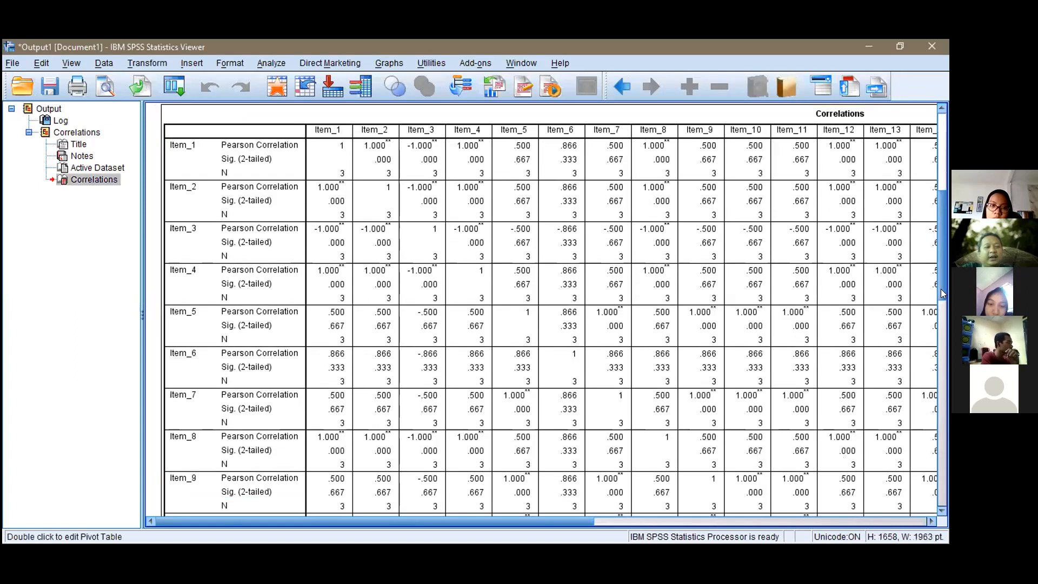
{"action": "left_click_drag", "start_coordinate": [943, 294], "coordinate": [945, 247]}
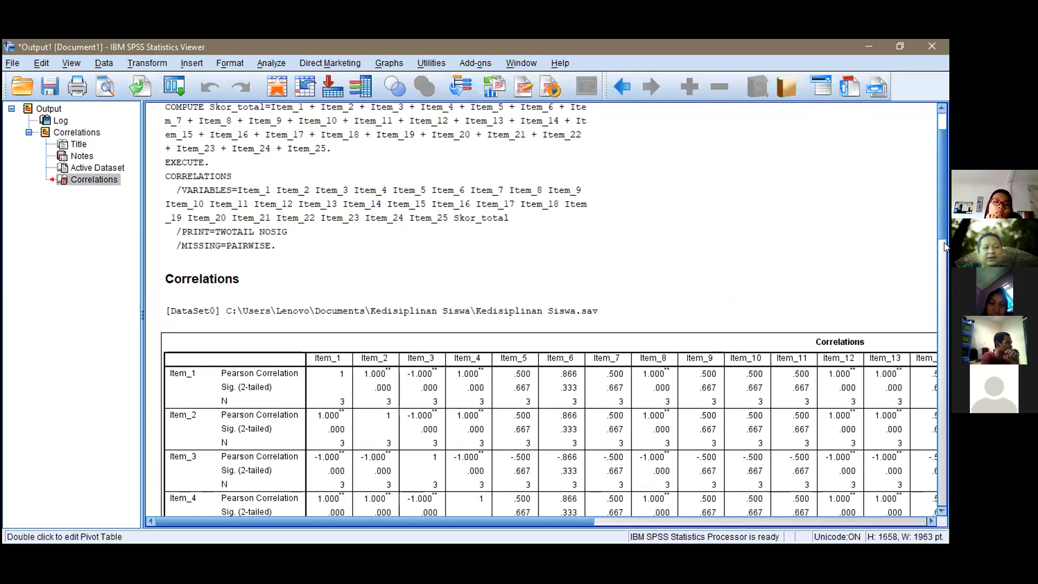
{"action": "scroll", "coordinate": [945, 247], "scroll_direction": "down", "scroll_amount": 5}
{"action": "scroll", "coordinate": [946, 247], "scroll_direction": "up", "scroll_amount": 2}
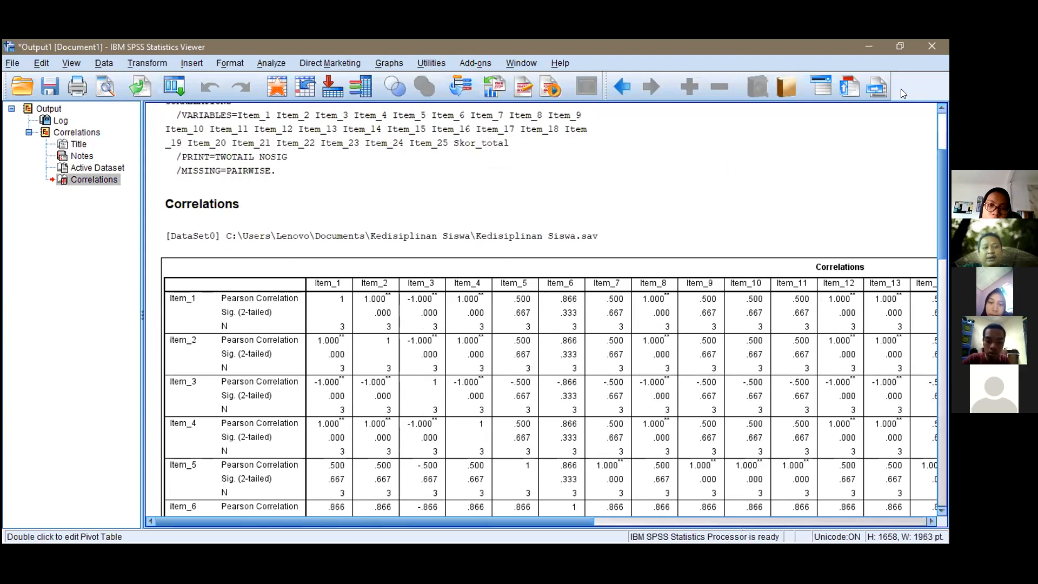
{"action": "left_click", "coordinate": [576, 503]}
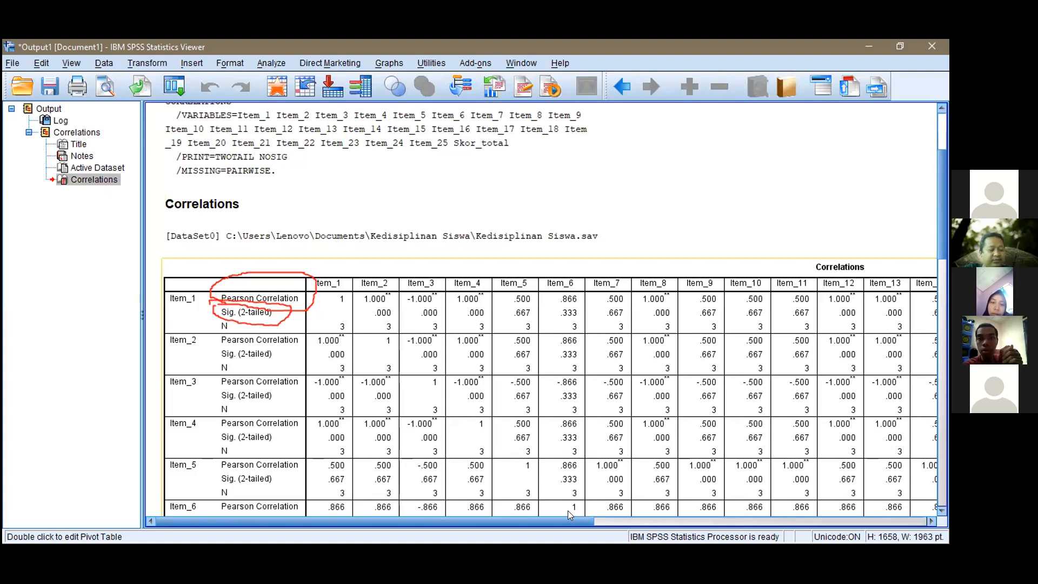
{"action": "left_click", "coordinate": [561, 511]}
- Check Item_1's Pearson correlation and Sig. (2-tailed) in the Skor_total column against the 0,05 validity criteria
{"action": "left_click_drag", "start_coordinate": [558, 516], "coordinate": [921, 522]}
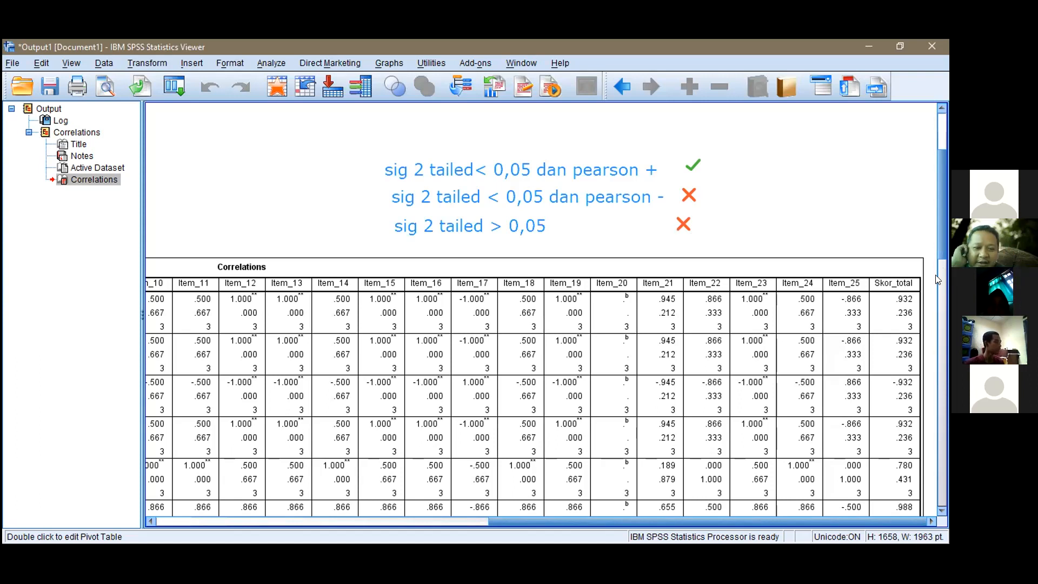
{"action": "scroll", "coordinate": [941, 244], "scroll_direction": "down", "scroll_amount": 1}
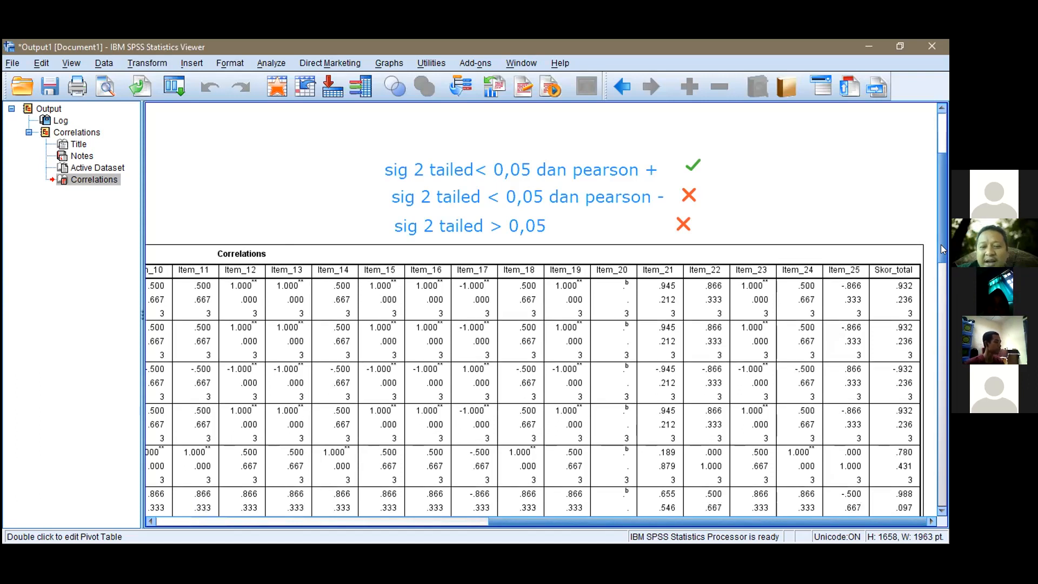
{"action": "scroll", "coordinate": [941, 245], "scroll_direction": "down", "scroll_amount": 2}
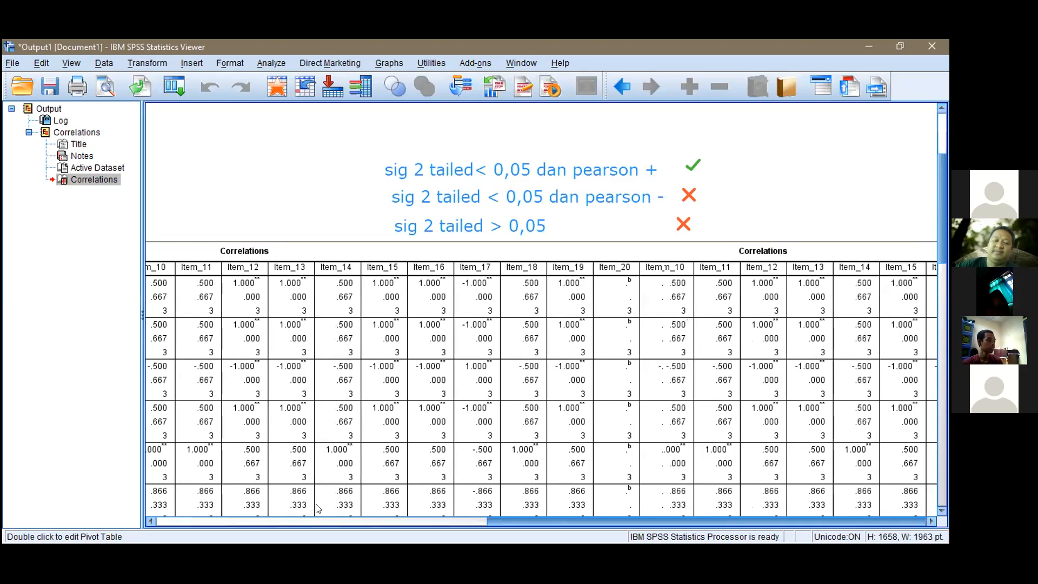
{"action": "scroll", "coordinate": [324, 508], "scroll_direction": "left", "scroll_amount": 5}
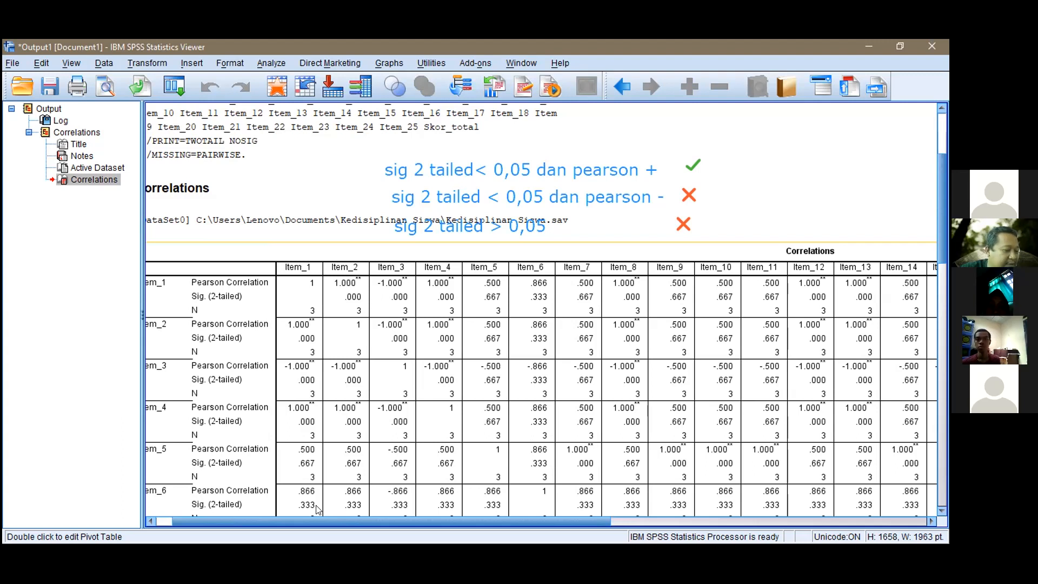
{"action": "left_click_drag", "start_coordinate": [325, 516], "coordinate": [424, 520]}
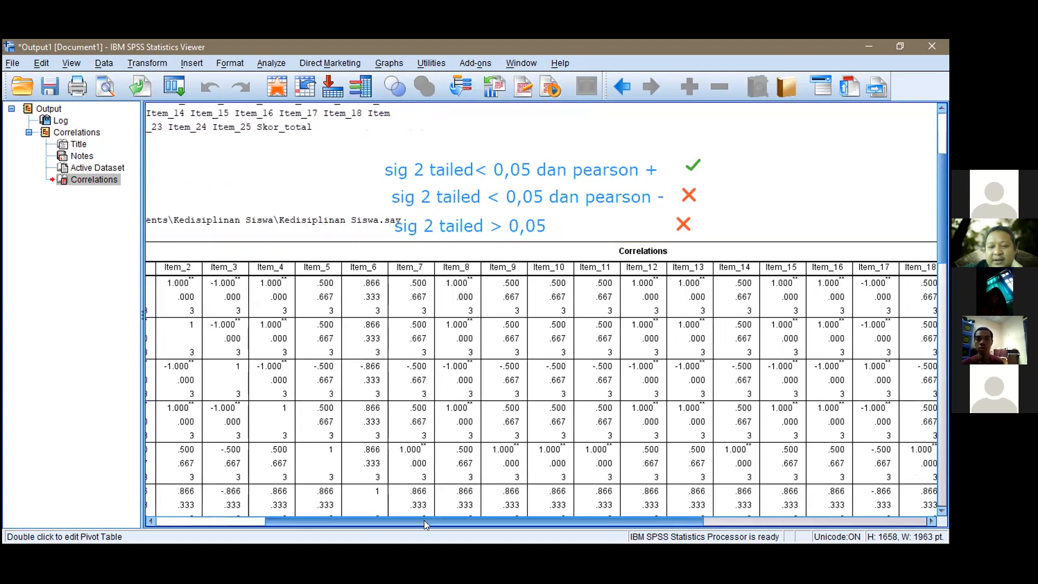
{"action": "left_click_drag", "start_coordinate": [615, 521], "coordinate": [778, 518]}
{"action": "left_click", "coordinate": [911, 308]}
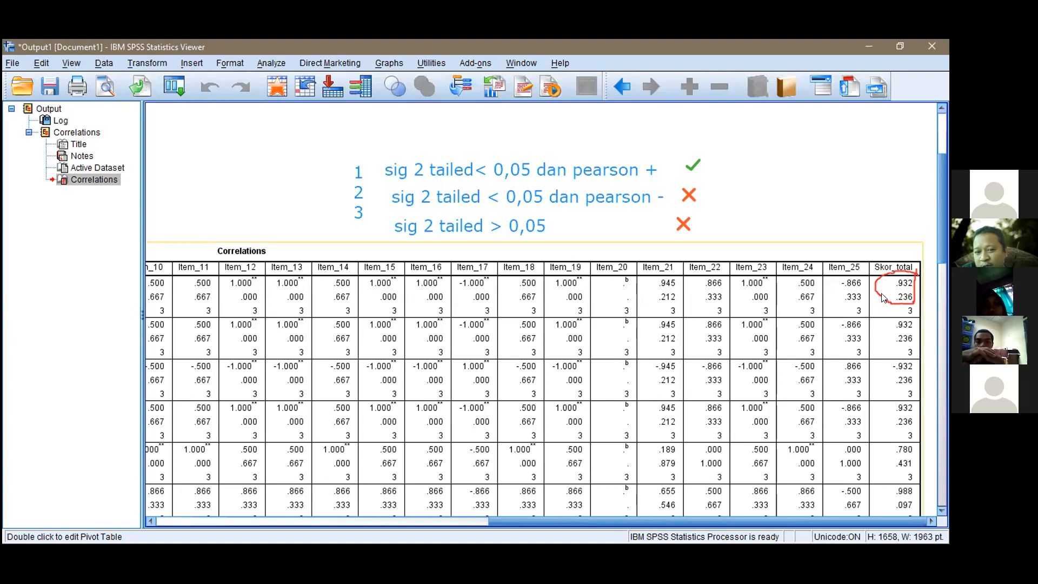
{"action": "scroll", "coordinate": [883, 297], "scroll_direction": "down", "scroll_amount": 4}
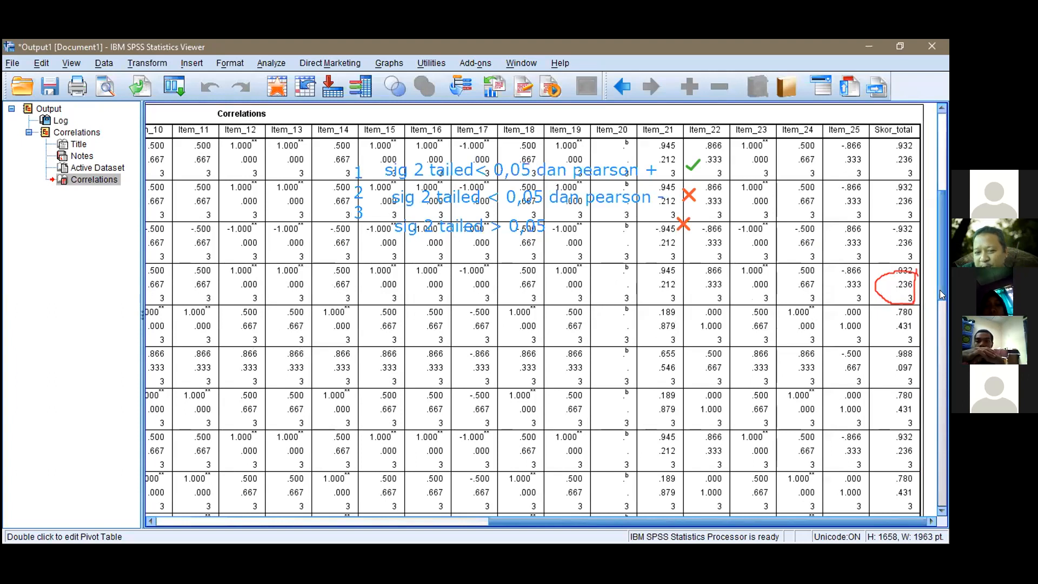
{"action": "scroll", "coordinate": [939, 274], "scroll_direction": "up", "scroll_amount": 6}
{"action": "scroll", "coordinate": [921, 246], "scroll_direction": "down", "scroll_amount": 2}
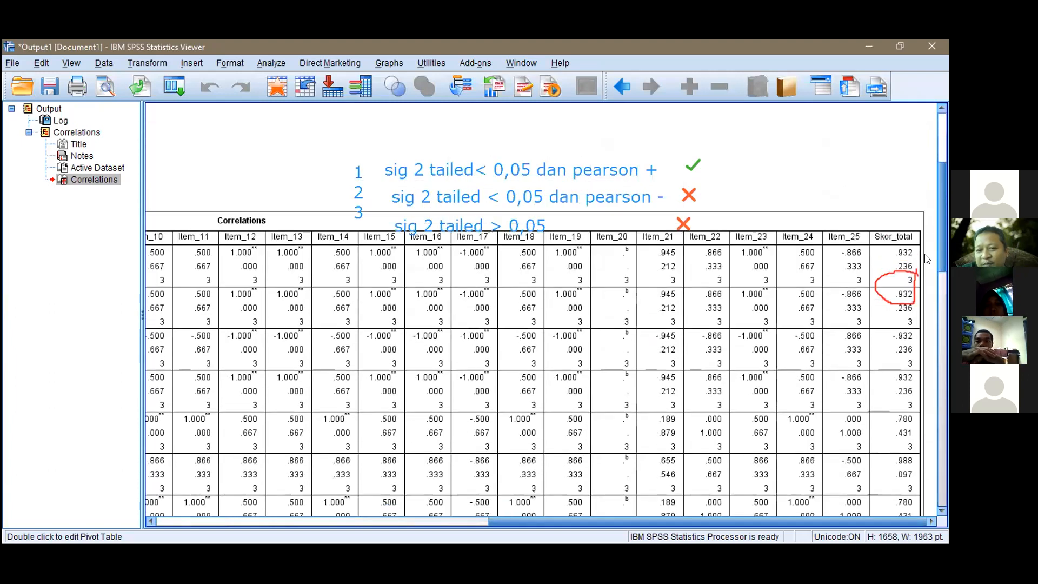
{"action": "scroll", "coordinate": [926, 261], "scroll_direction": "up", "scroll_amount": 1}
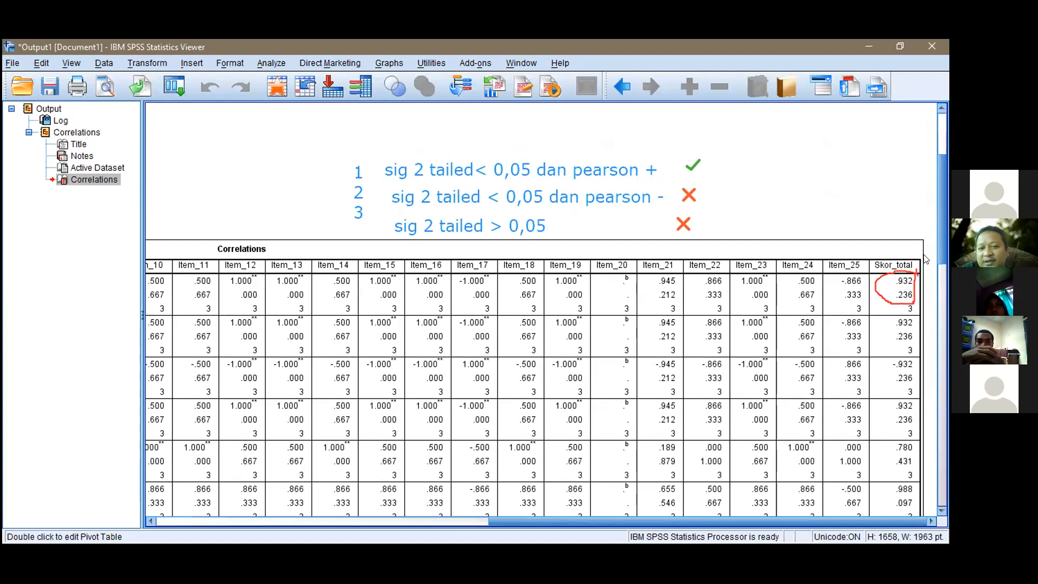
{"action": "key", "text": "ctrl+z"}
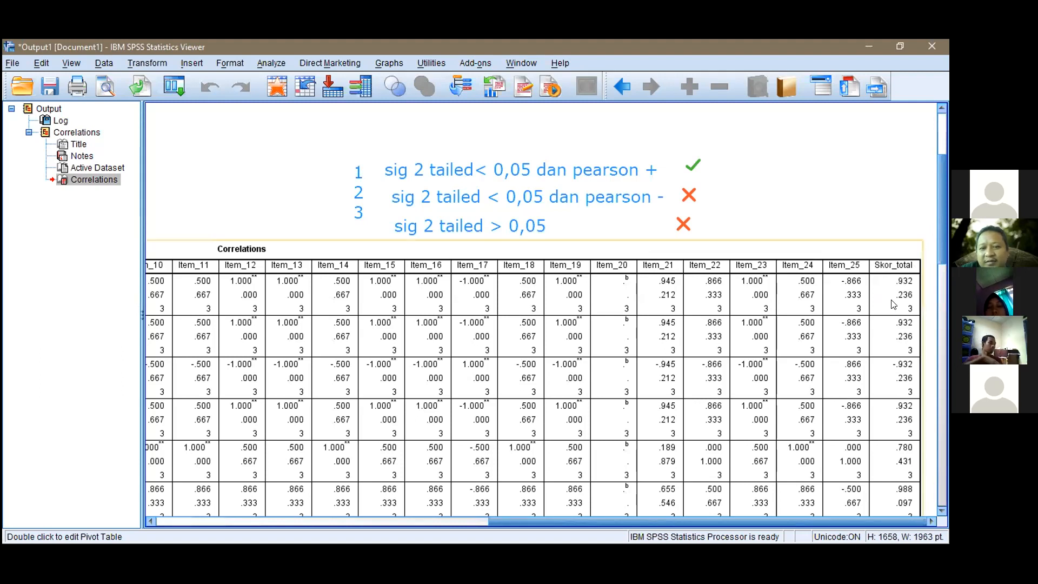
- Review the remaining items' Pearson correlation and Sig. (2-tailed) values in the Skor_total column through the table's last row
{"action": "scroll", "coordinate": [895, 302], "scroll_direction": "down", "scroll_amount": 5}
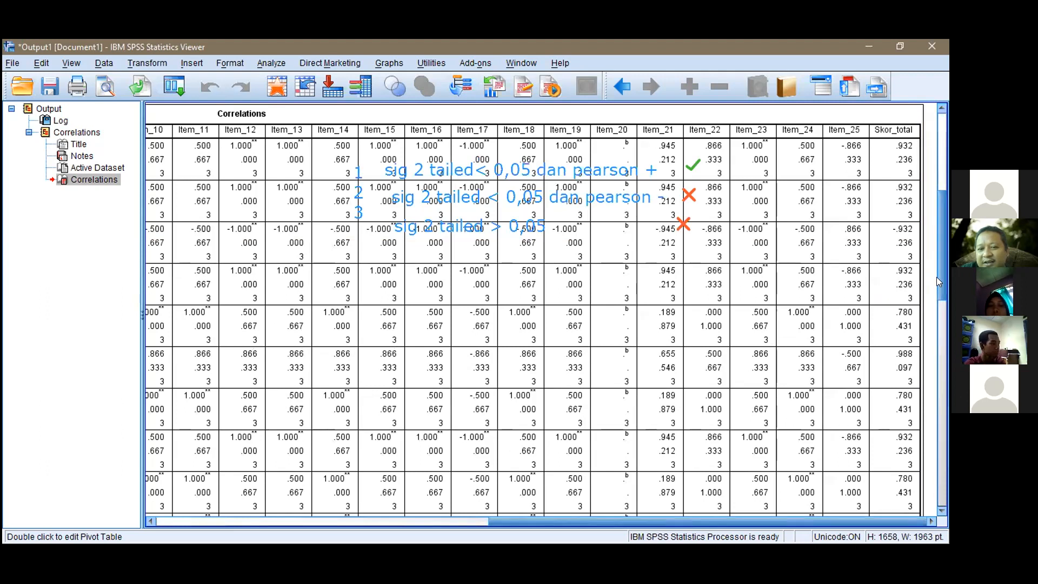
{"action": "left_click_drag", "start_coordinate": [938, 278], "coordinate": [938, 206]}
{"action": "scroll", "coordinate": [945, 241], "scroll_direction": "up", "scroll_amount": 5}
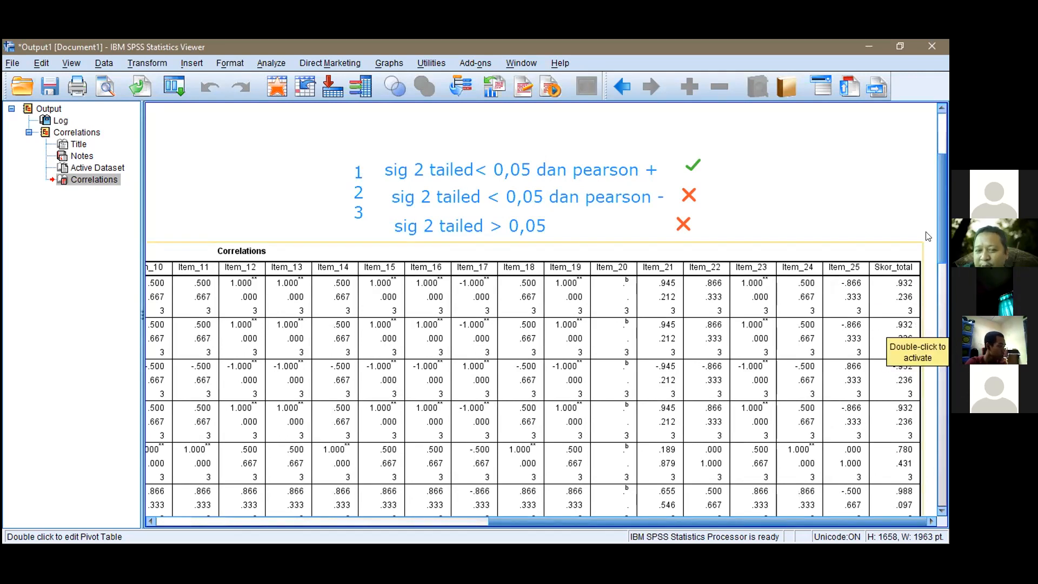
{"action": "left_click_drag", "start_coordinate": [938, 233], "coordinate": [938, 255]}
{"action": "scroll", "coordinate": [938, 256], "scroll_direction": "down", "scroll_amount": 1}
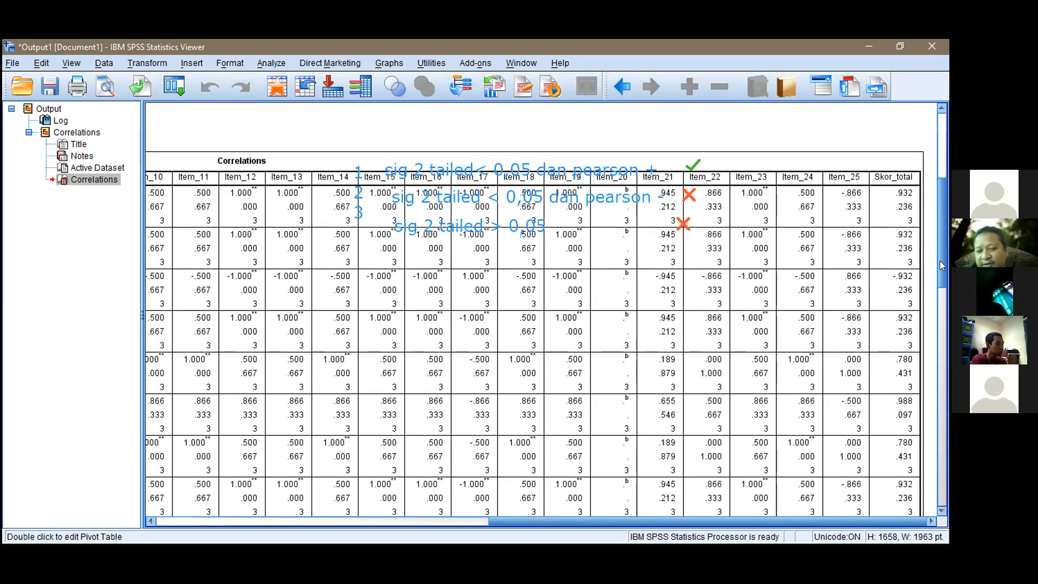
{"action": "scroll", "coordinate": [940, 262], "scroll_direction": "down", "scroll_amount": 1}
{"action": "scroll", "coordinate": [940, 263], "scroll_direction": "down", "scroll_amount": 1}
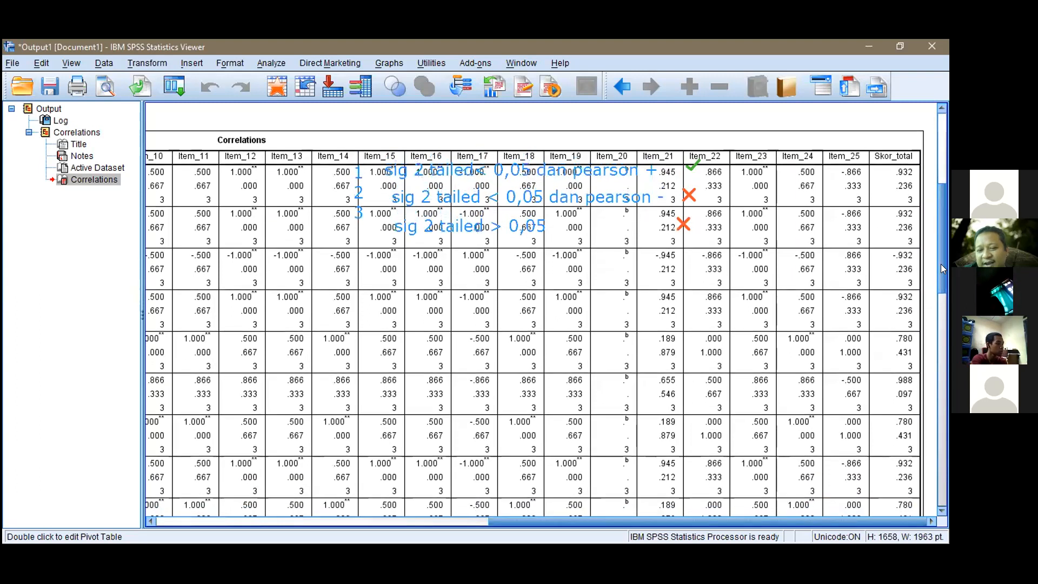
{"action": "scroll", "coordinate": [940, 265], "scroll_direction": "down", "scroll_amount": 1}
{"action": "left_click_drag", "start_coordinate": [940, 267], "coordinate": [941, 294]}
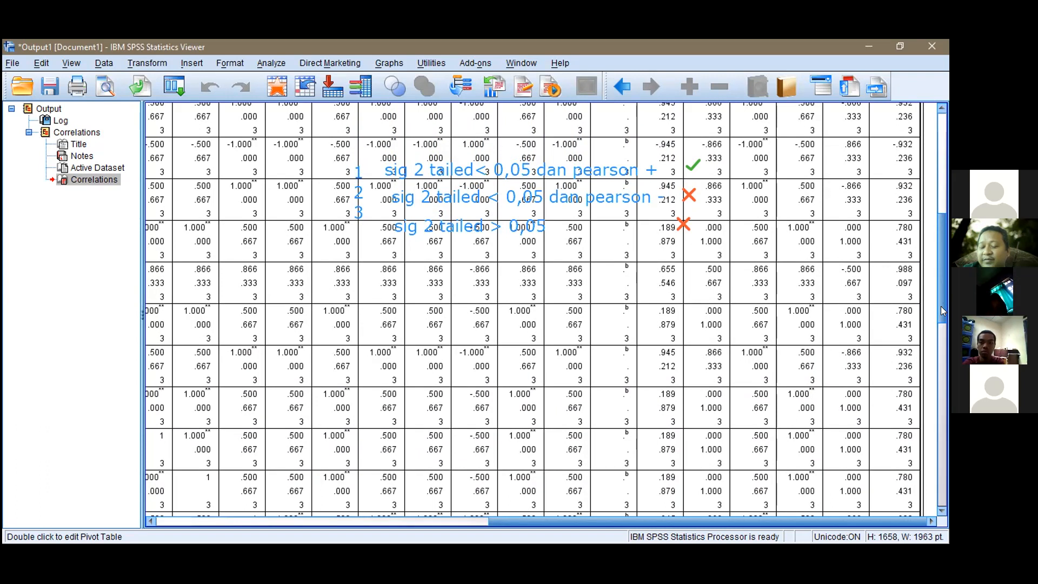
{"action": "left_click_drag", "start_coordinate": [940, 307], "coordinate": [945, 352]}
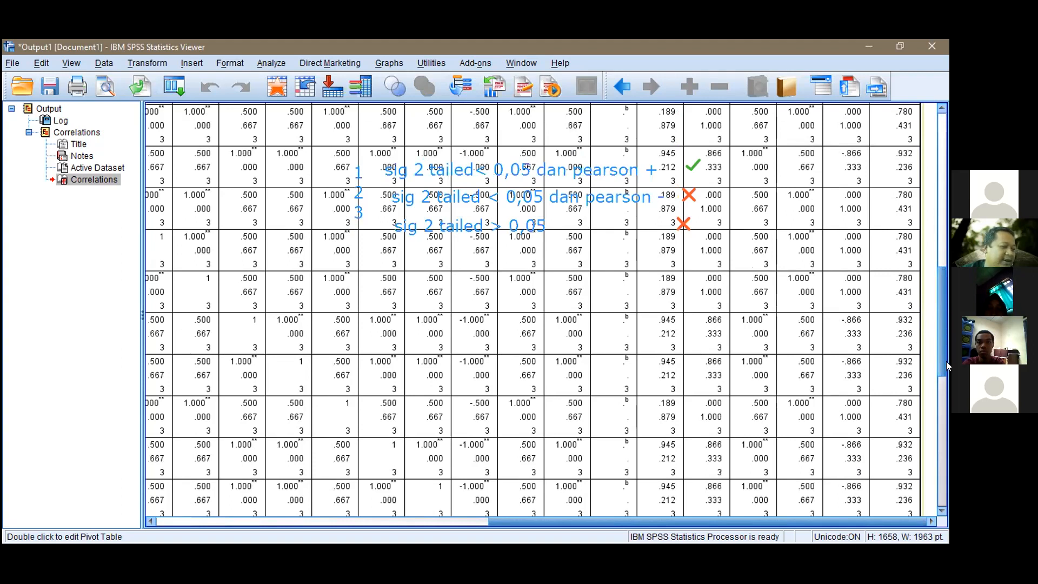
{"action": "scroll", "coordinate": [946, 378], "scroll_direction": "down", "scroll_amount": 3}
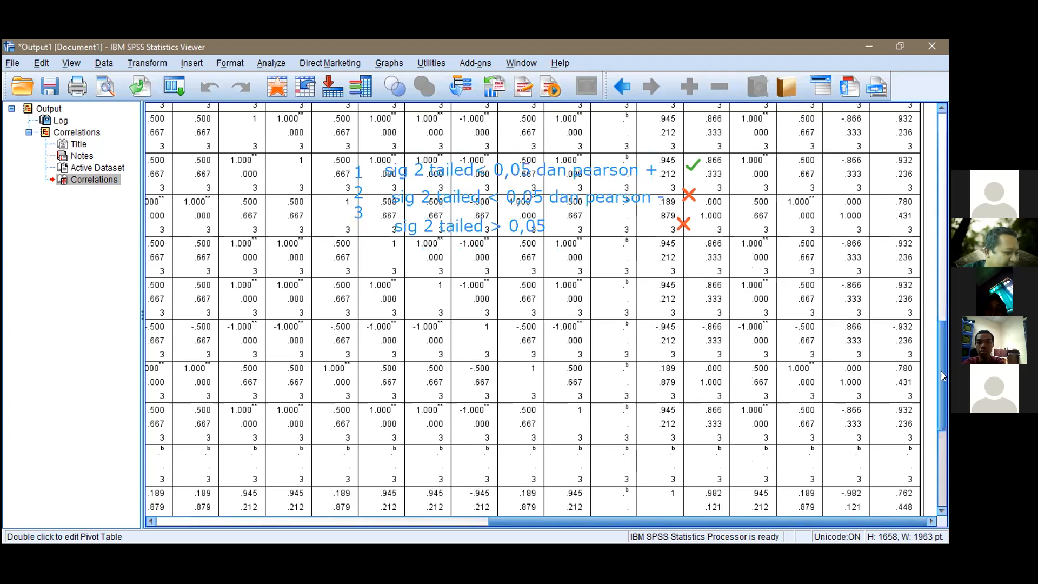
{"action": "scroll", "coordinate": [940, 371], "scroll_direction": "down", "scroll_amount": 2}
{"action": "scroll", "coordinate": [946, 408], "scroll_direction": "down", "scroll_amount": 1}
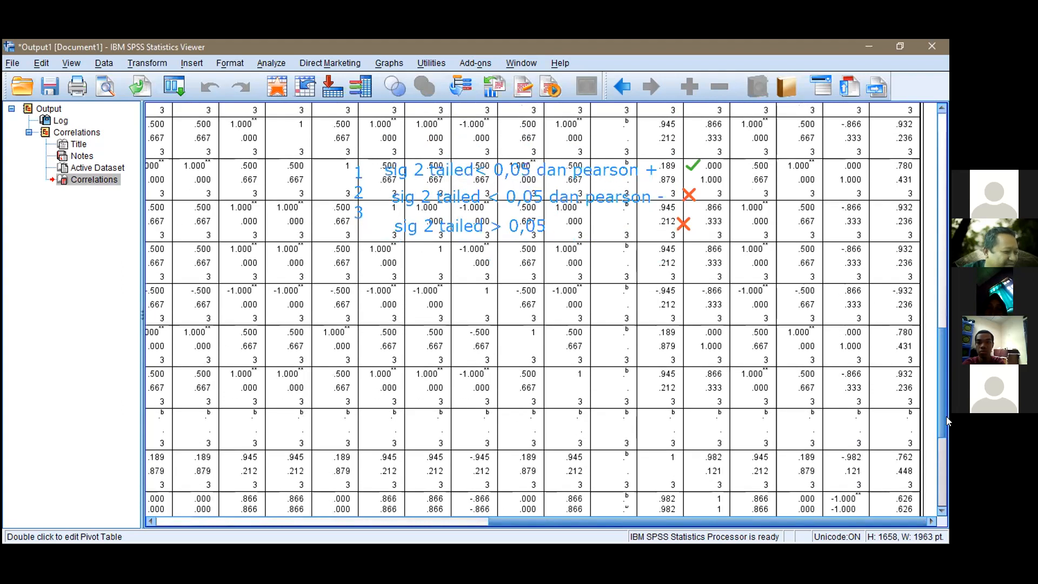
{"action": "scroll", "coordinate": [946, 419], "scroll_direction": "down", "scroll_amount": 4}
{"action": "scroll", "coordinate": [946, 431], "scroll_direction": "down", "scroll_amount": 5}
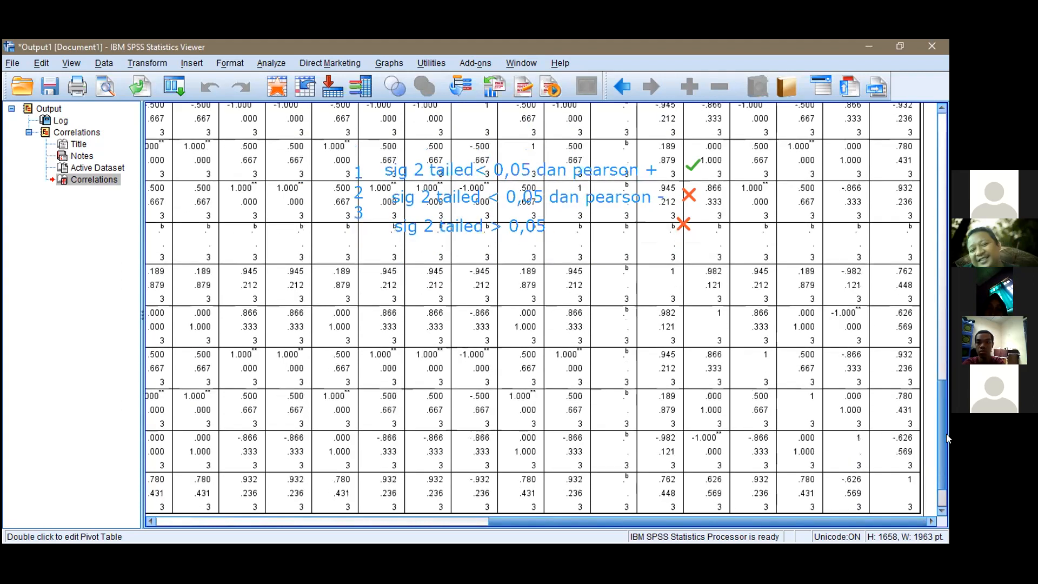
- Review the Skor_total values in the last rows of the Correlations table and return to its header row
{"action": "scroll", "coordinate": [946, 433], "scroll_direction": "down", "scroll_amount": 1}
{"action": "scroll", "coordinate": [946, 434], "scroll_direction": "down", "scroll_amount": 1}
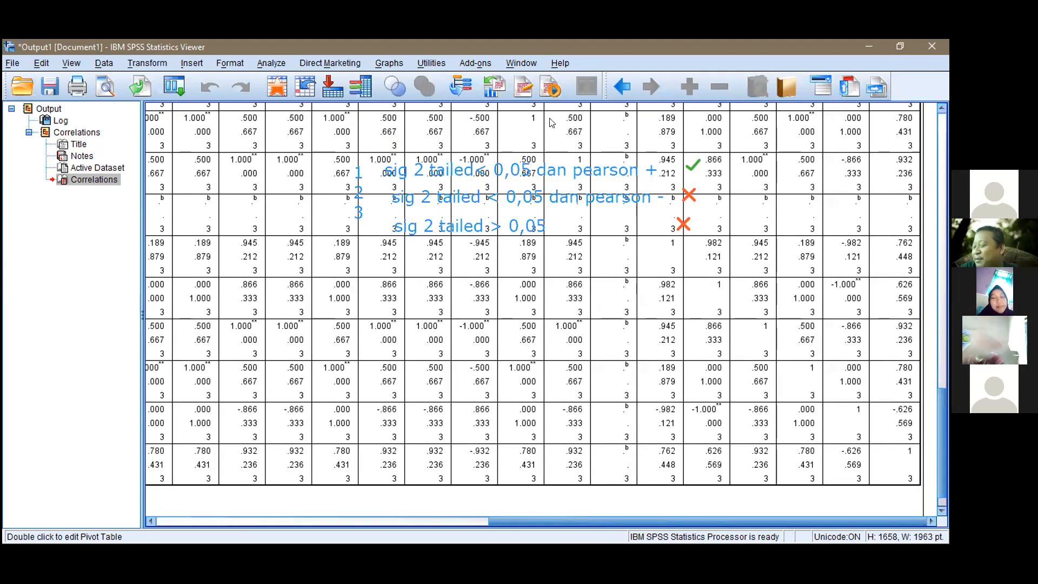
{"action": "left_click", "coordinate": [913, 321]}
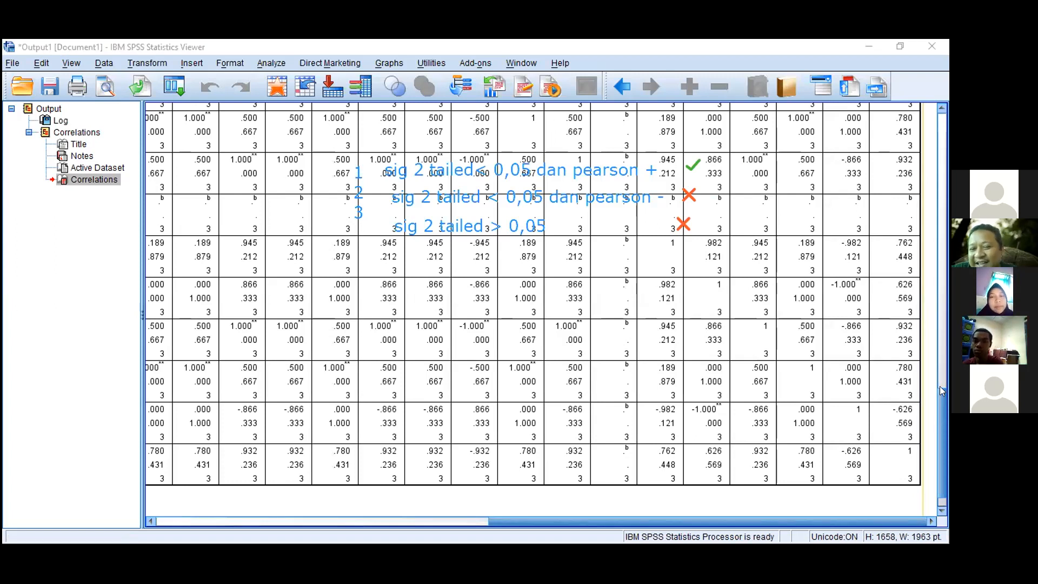
{"action": "left_click", "coordinate": [941, 400]}
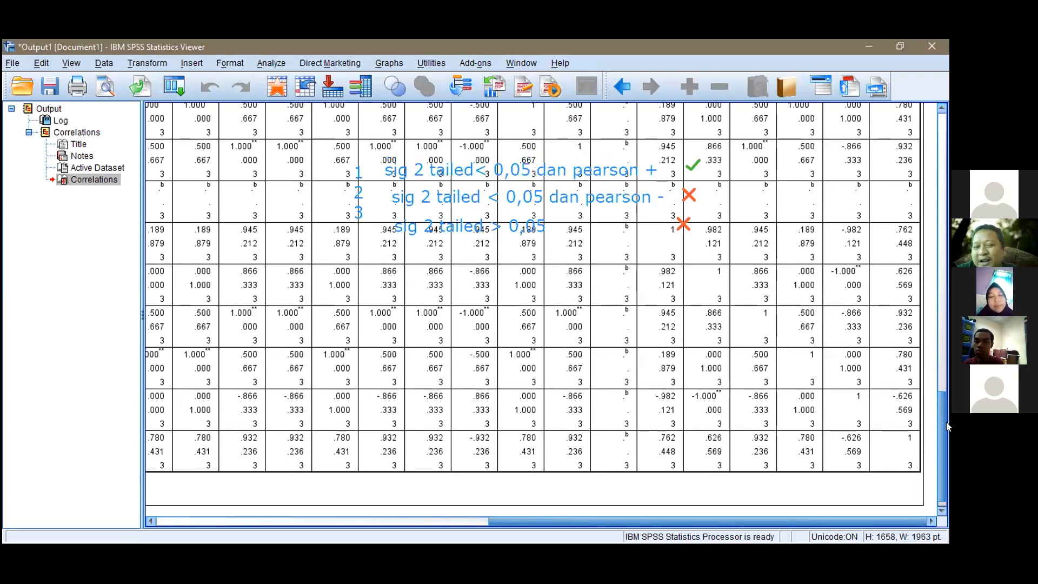
{"action": "scroll", "coordinate": [936, 328], "scroll_direction": "up", "scroll_amount": 3}
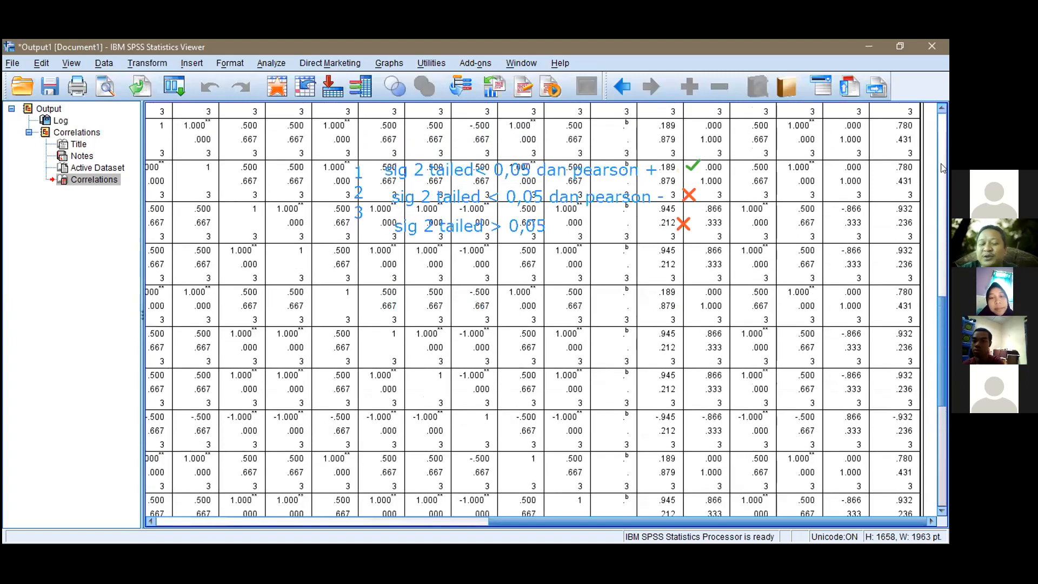
{"action": "left_click_drag", "start_coordinate": [944, 347], "coordinate": [947, 201]}
{"action": "scroll", "coordinate": [946, 198], "scroll_direction": "down", "scroll_amount": 3}
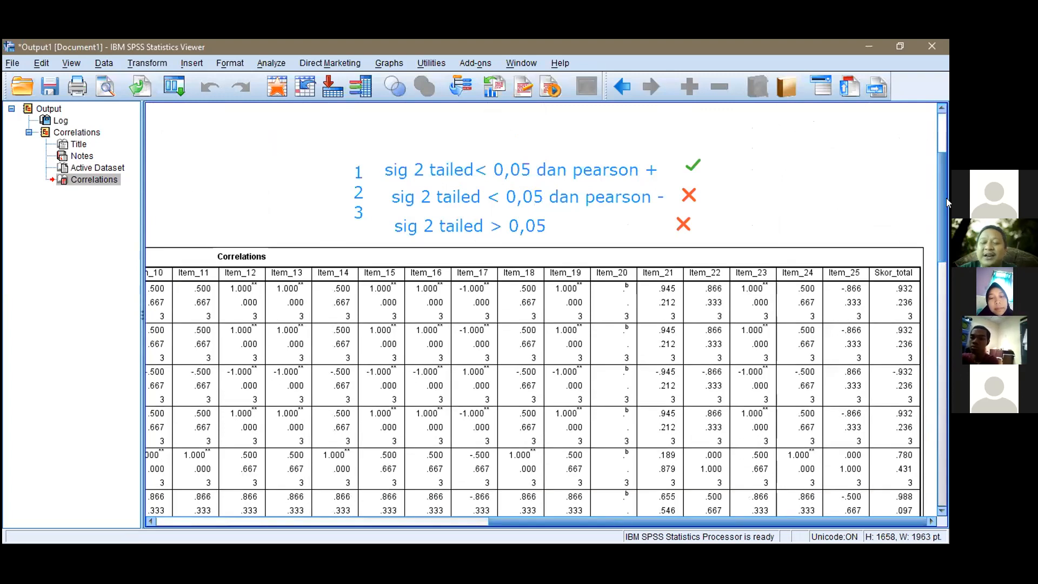
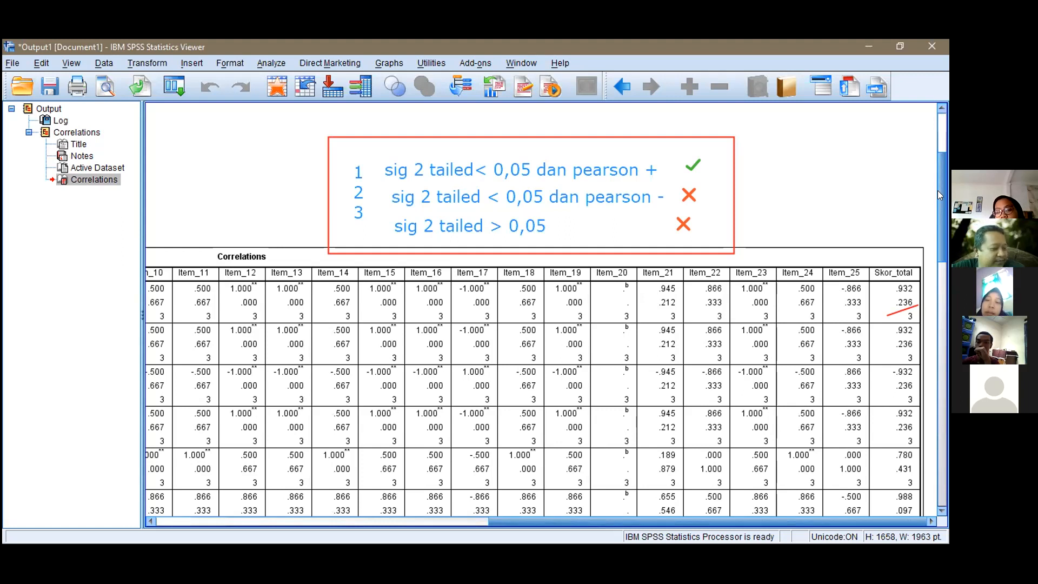
{"action": "left_click", "coordinate": [735, 219]}
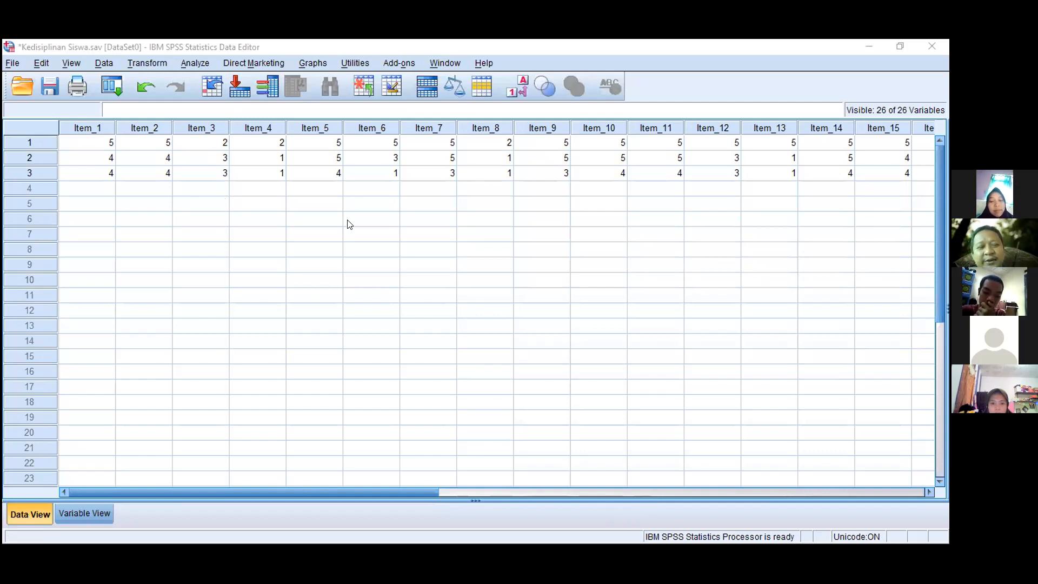
{"action": "left_click", "coordinate": [352, 234]}
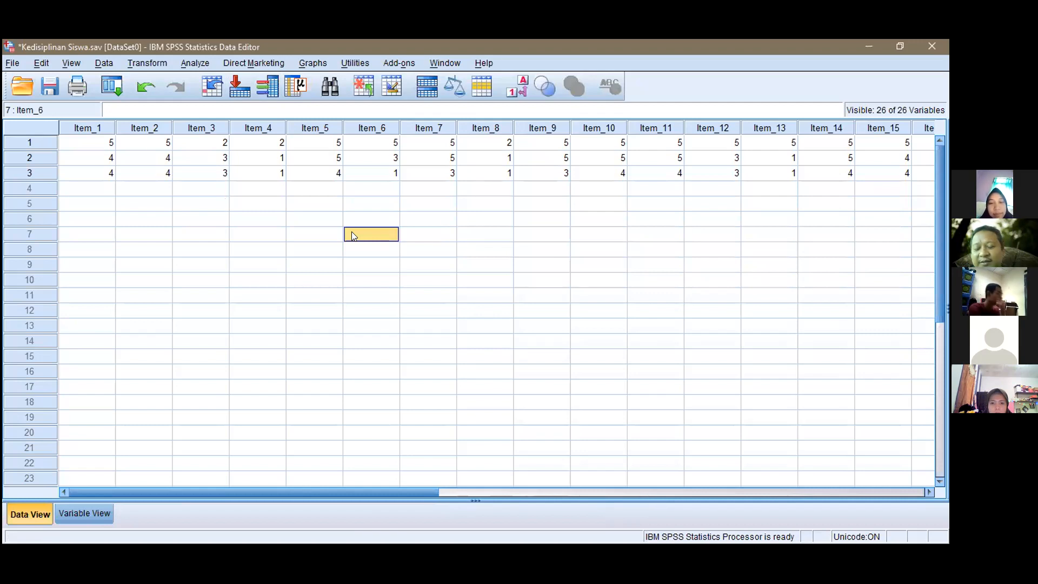
{"action": "left_click", "coordinate": [99, 401]}
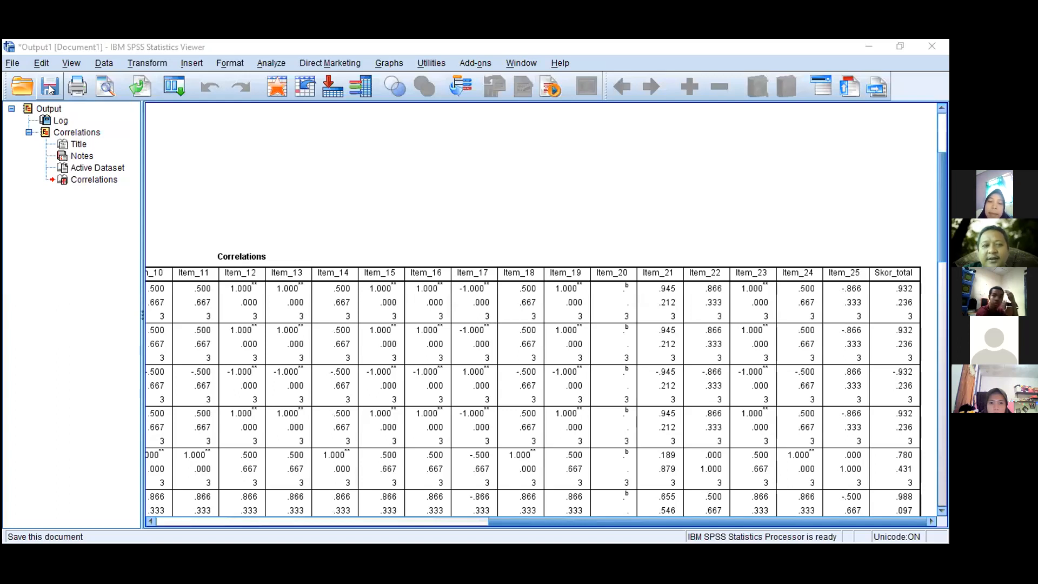
- Save the correlation output as a Viewer file named "Output kedisplinan siswa" in the Kedisiplinan Siswa folder
{"action": "left_click", "coordinate": [49, 87]}
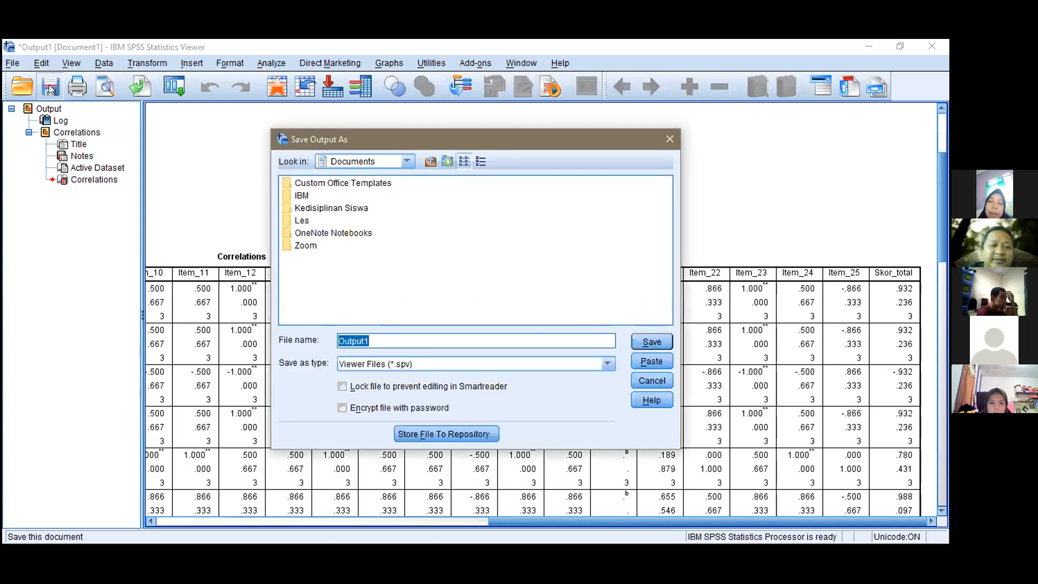
{"action": "left_click", "coordinate": [321, 209]}
{"action": "double_click", "coordinate": [321, 208]}
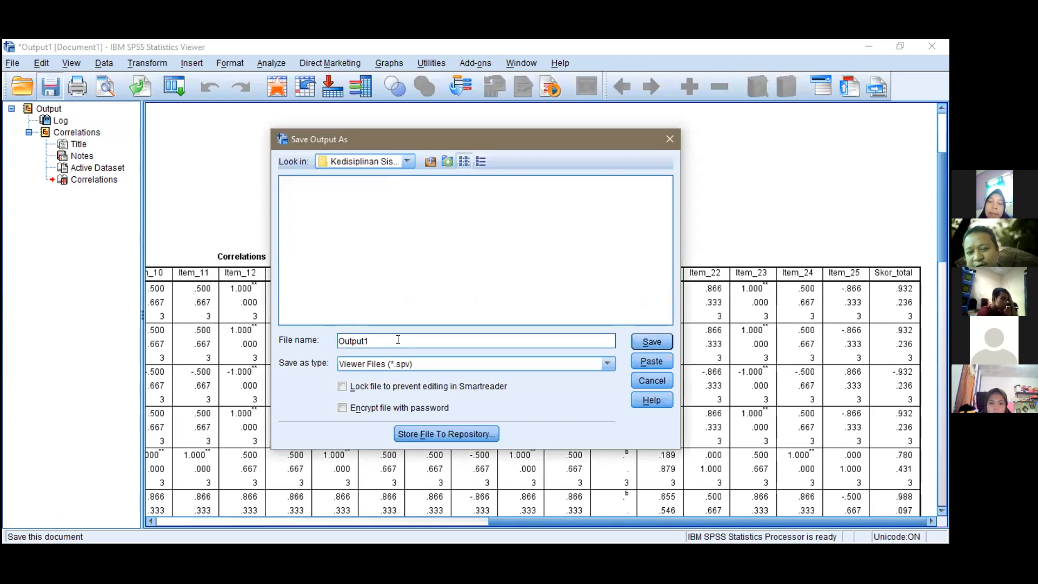
{"action": "key", "text": "BackSpace"}
{"action": "type", "text": "kedisiplinan siswa"}
{"action": "left_click", "coordinate": [645, 343]}
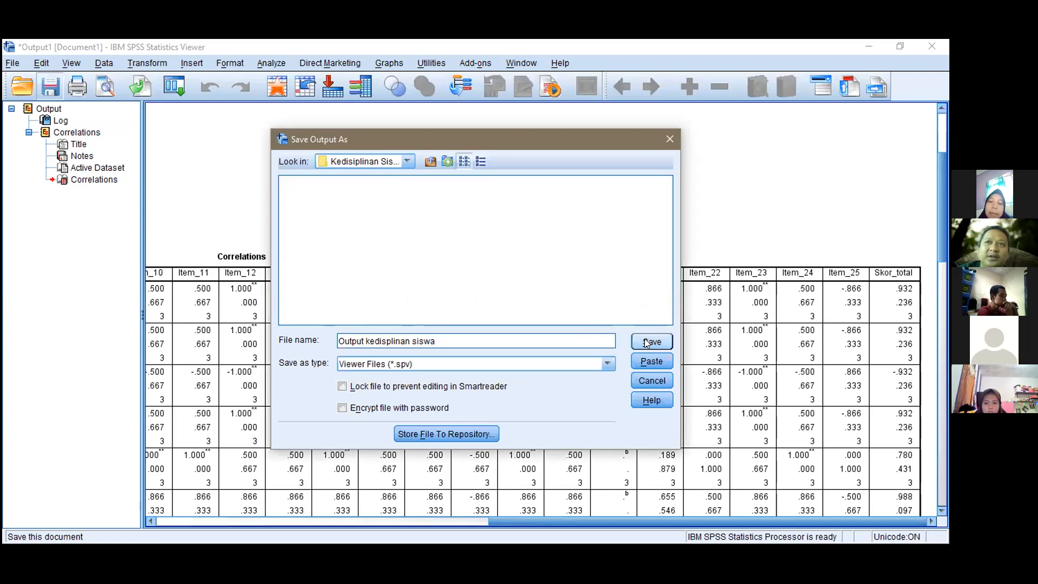
{"action": "left_click", "coordinate": [647, 343]}
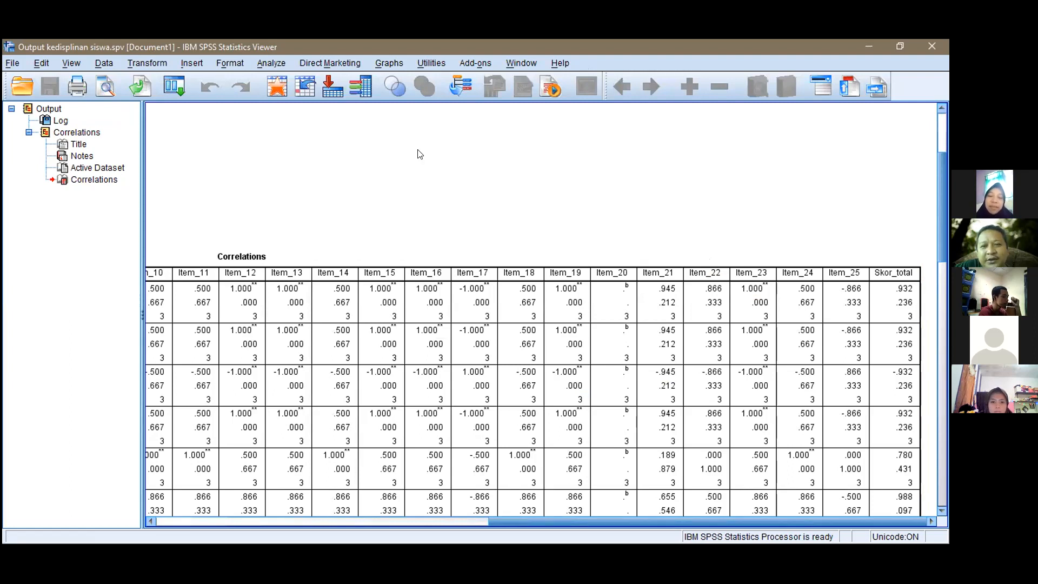
- Set up a Reliability Analysis with the Alpha model in the untitled dataset containing item_1, item_2 and skor_total
{"action": "key", "text": "alt+Tab"}
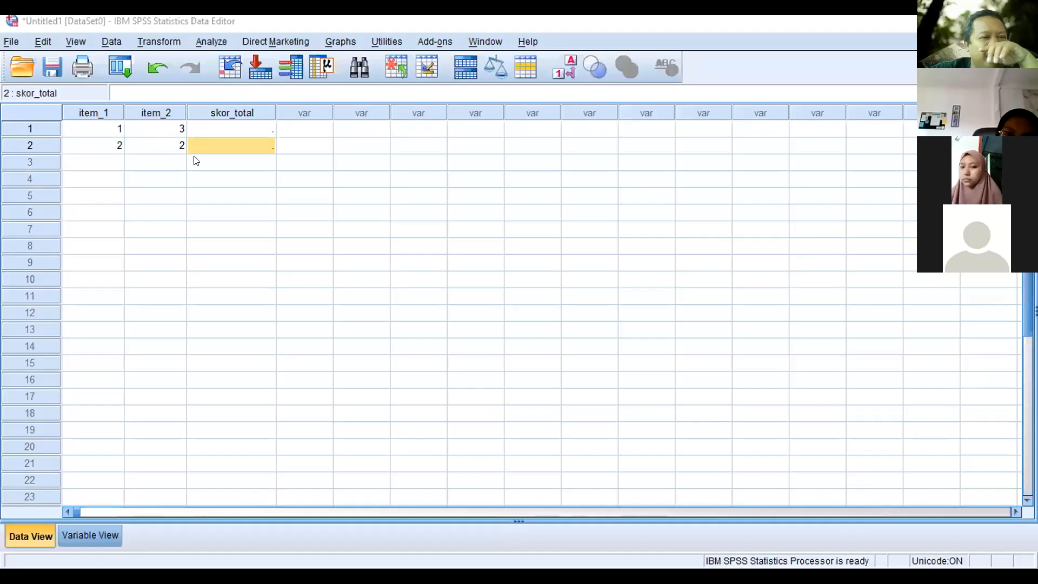
{"action": "left_click", "coordinate": [212, 41]}
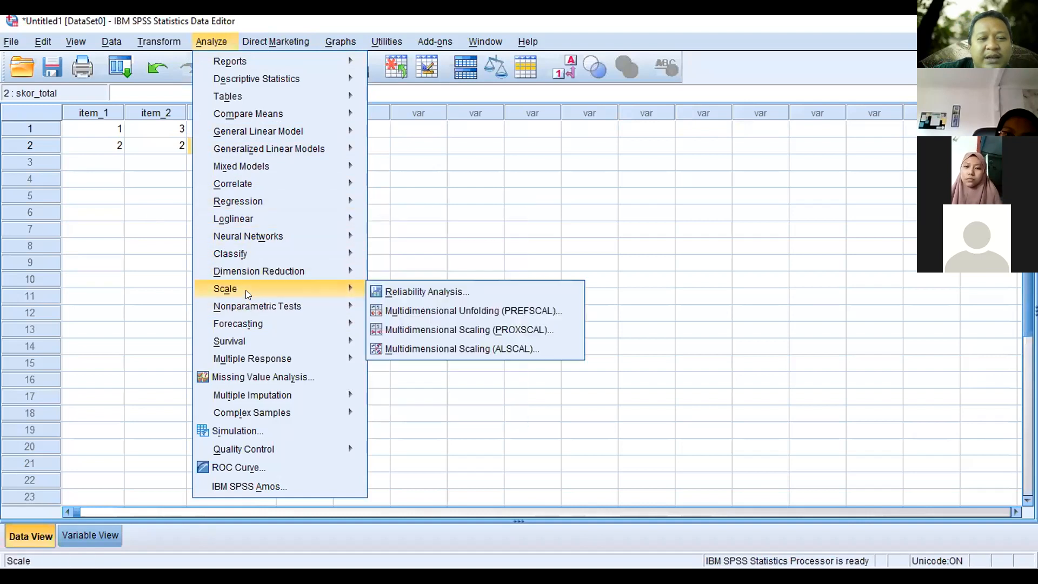
{"action": "mouse_move", "coordinate": [360, 288]}
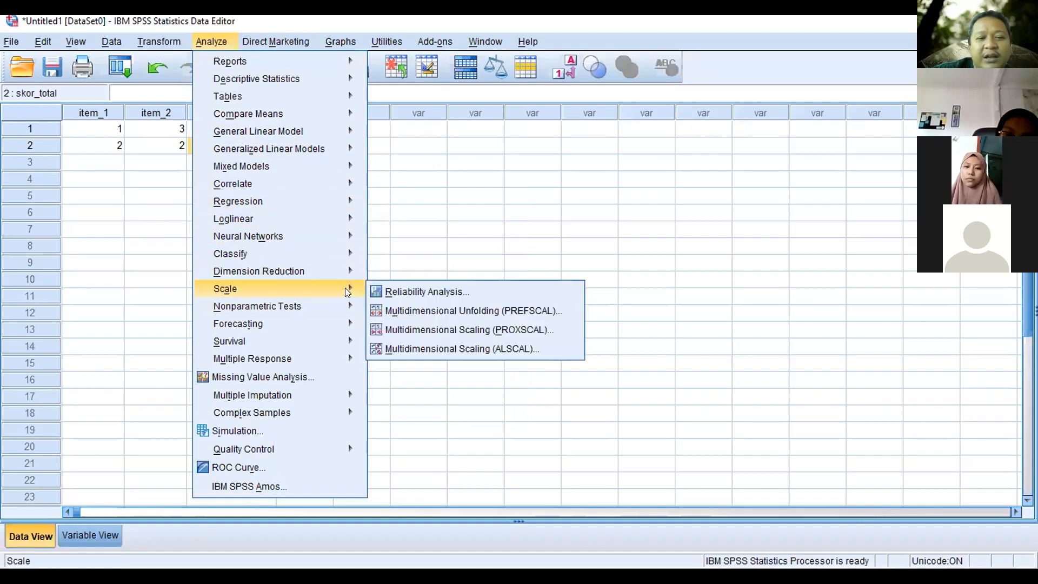
{"action": "left_click", "coordinate": [392, 294]}
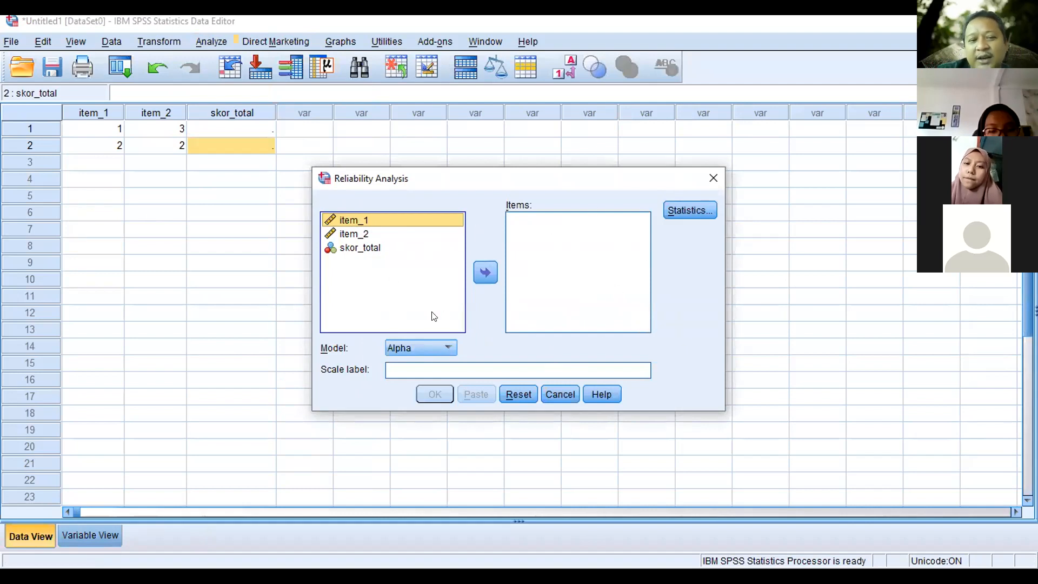
{"action": "left_click", "coordinate": [443, 348]}
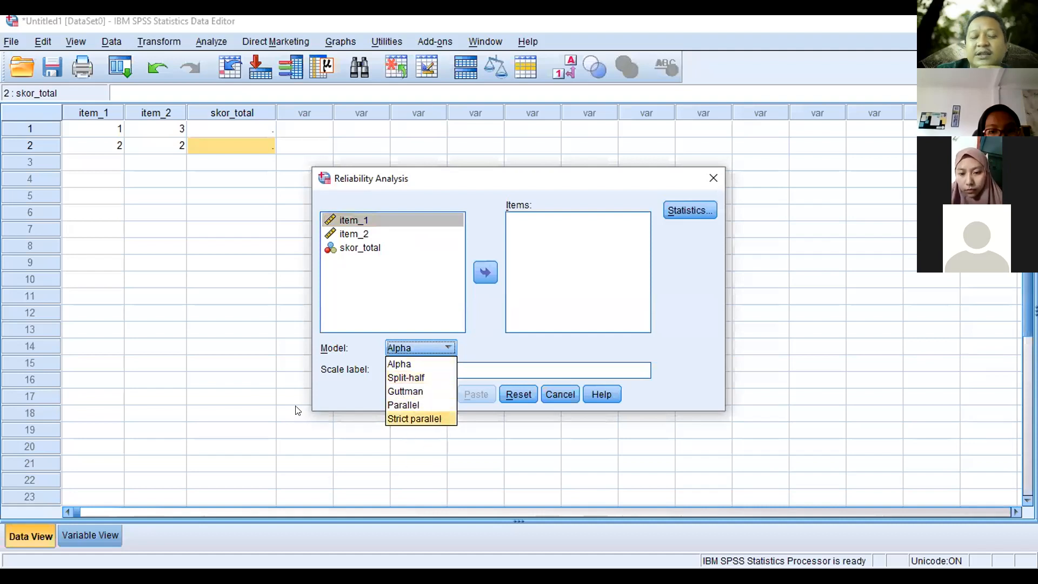
{"action": "left_click", "coordinate": [431, 345]}
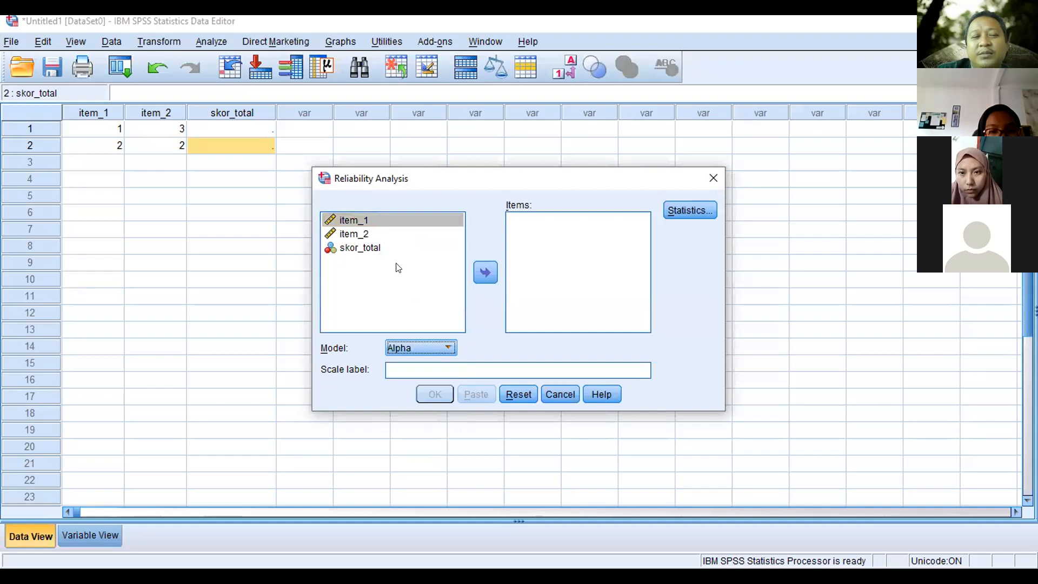
- Run the reliability analysis with item_1 and skor_total as the analysed items
{"action": "left_click", "coordinate": [361, 222]}
{"action": "left_click", "coordinate": [486, 273]}
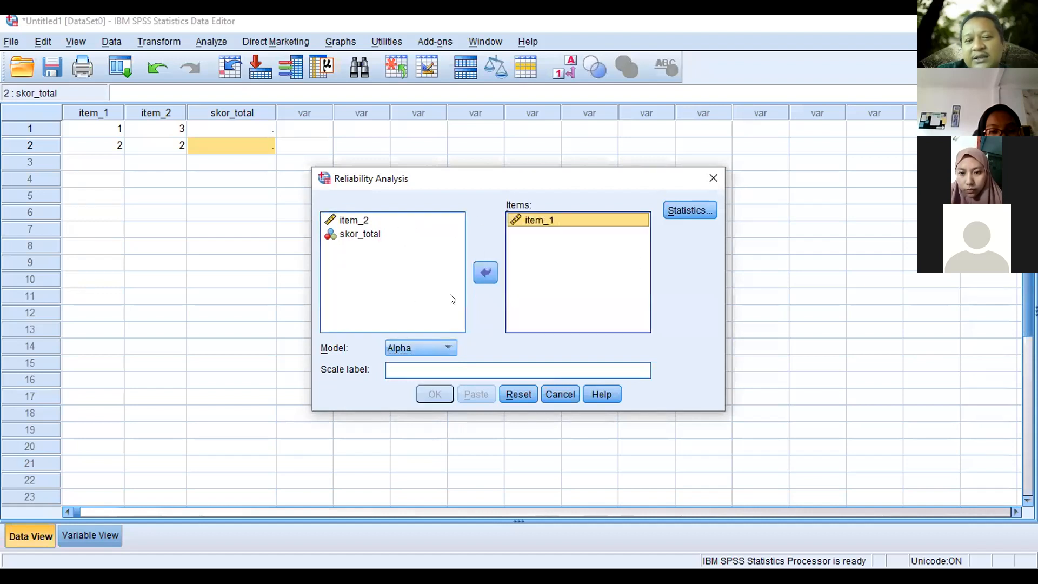
{"action": "left_click", "coordinate": [372, 232]}
{"action": "left_click", "coordinate": [485, 273]}
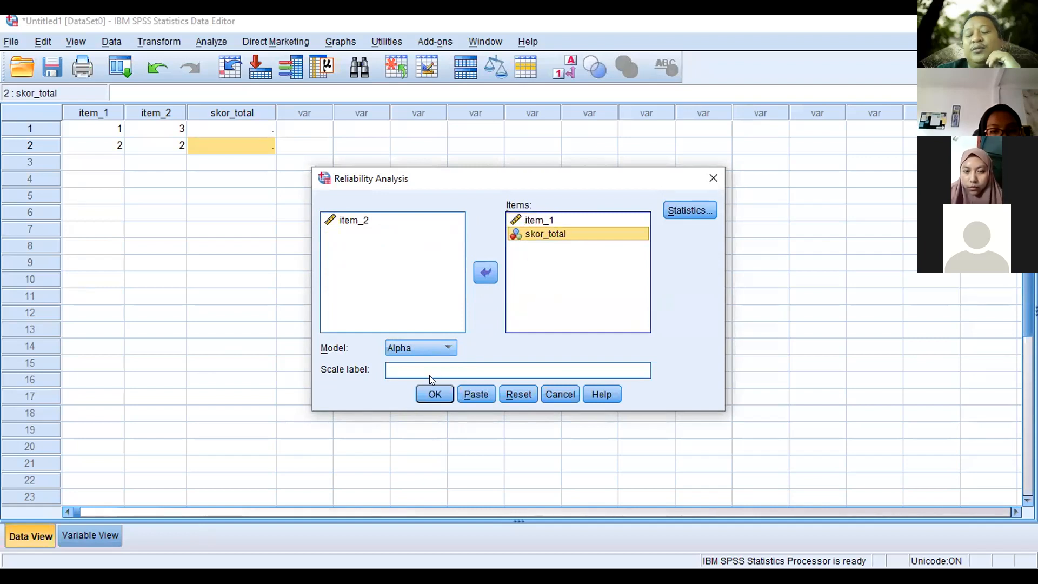
{"action": "left_click", "coordinate": [486, 272]}
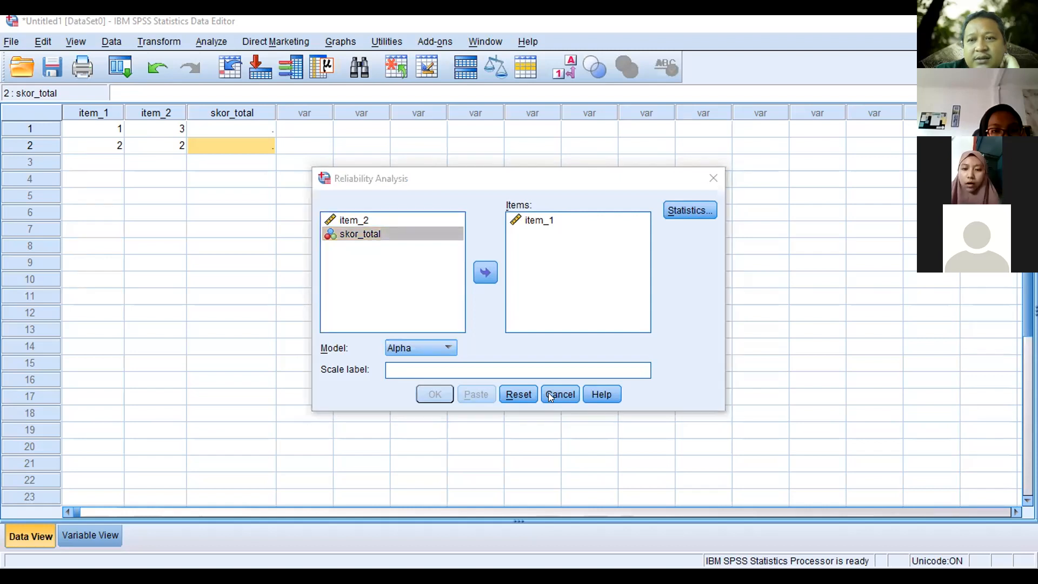
{"action": "left_click", "coordinate": [231, 176]}
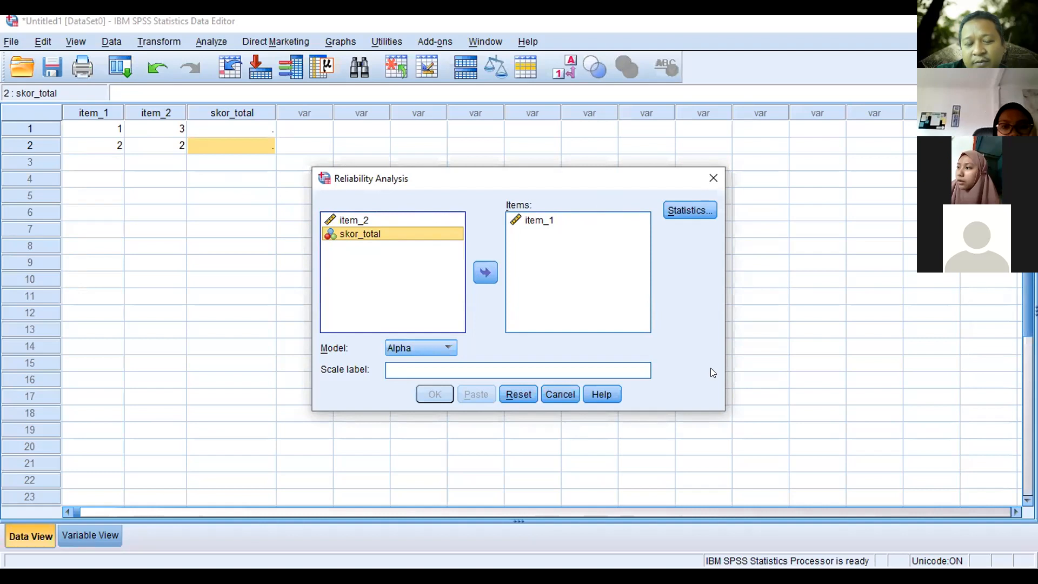
{"action": "left_click", "coordinate": [486, 272]}
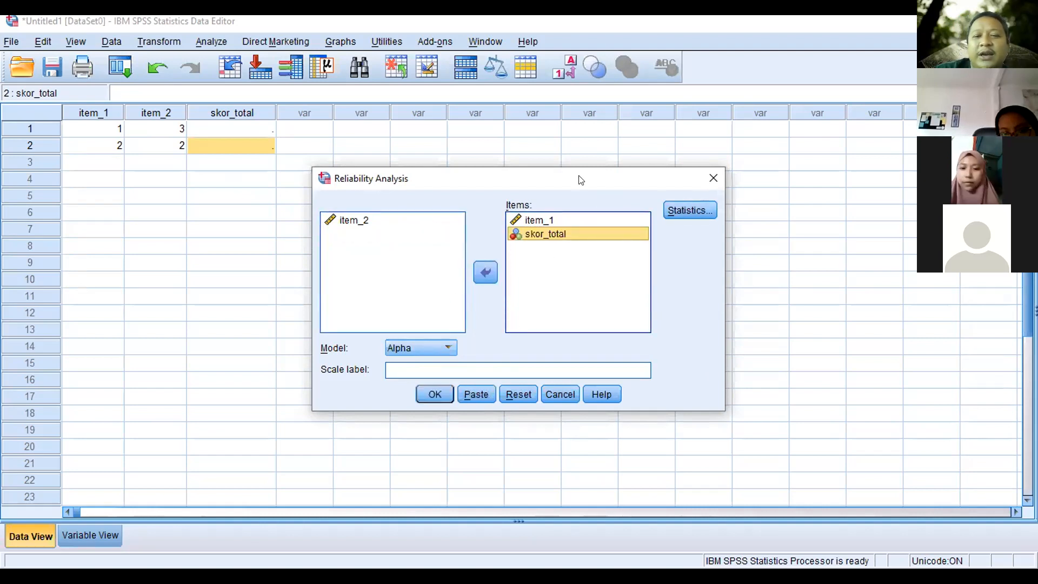
{"action": "left_click", "coordinate": [417, 398]}
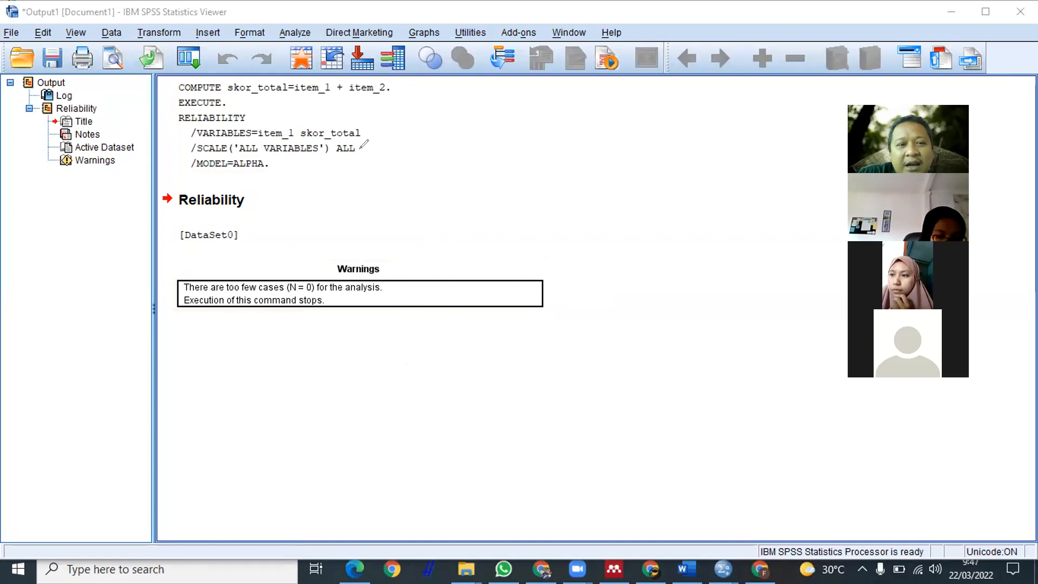
- Annotate the area below the Warnings table with the text "0,6-0,8 = andal (reliable)"
{"action": "left_click", "coordinate": [347, 358]}
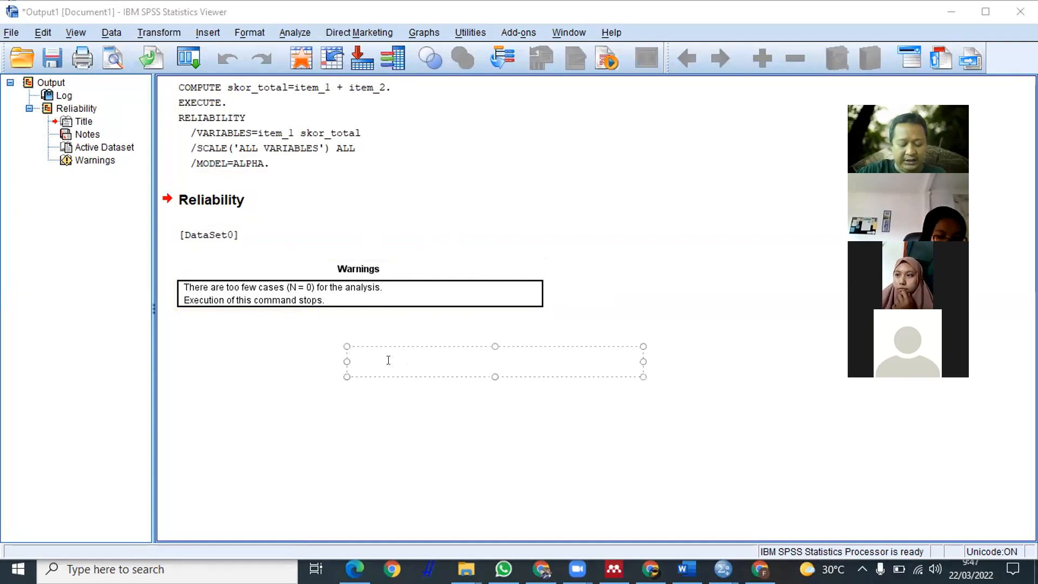
{"action": "type", "text": "0,6"}
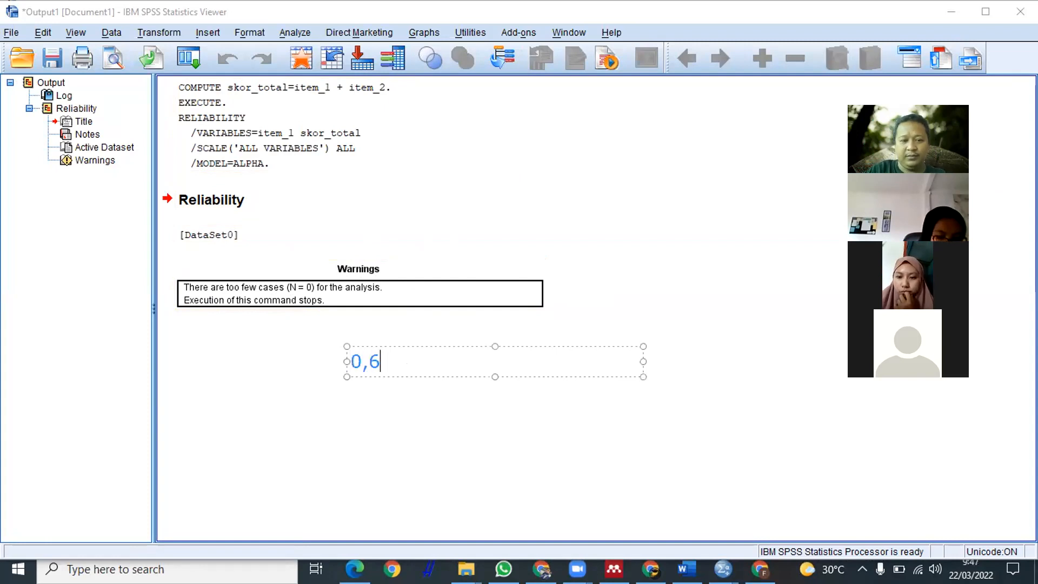
{"action": "type", "text": "-0,8"}
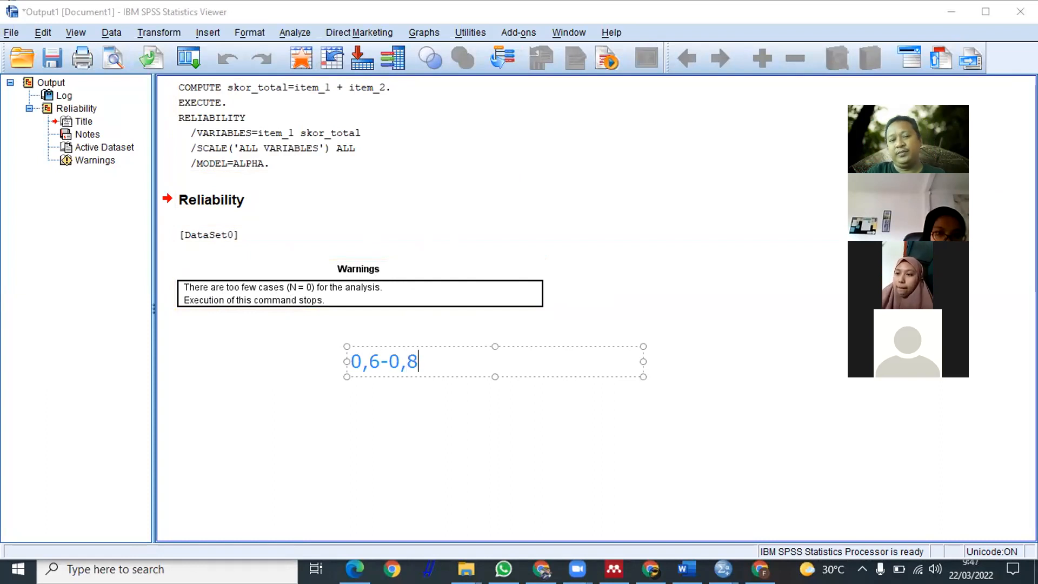
{"action": "type", "text": " = "}
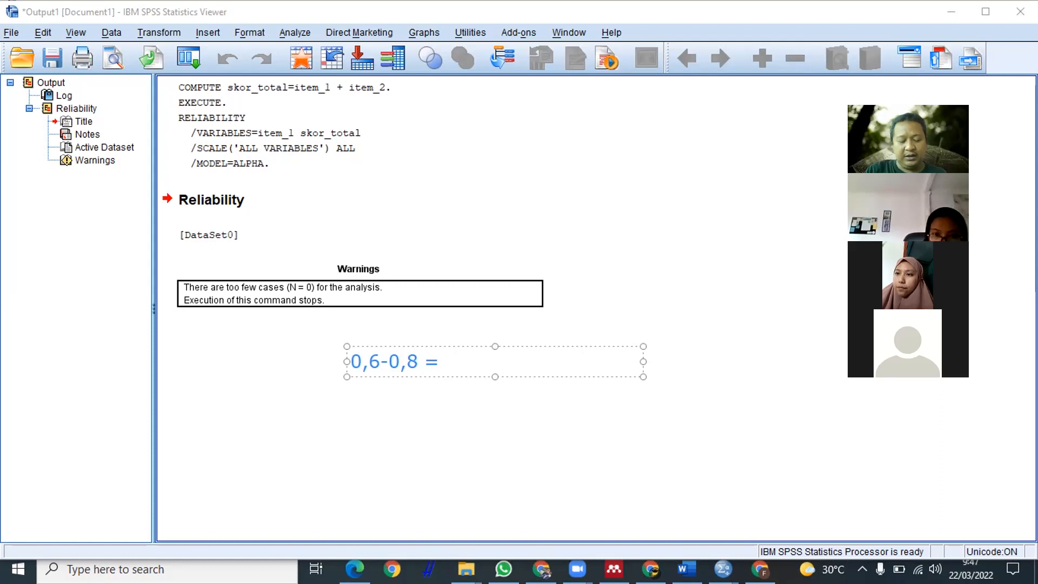
{"action": "type", "text": "andal (relia"}
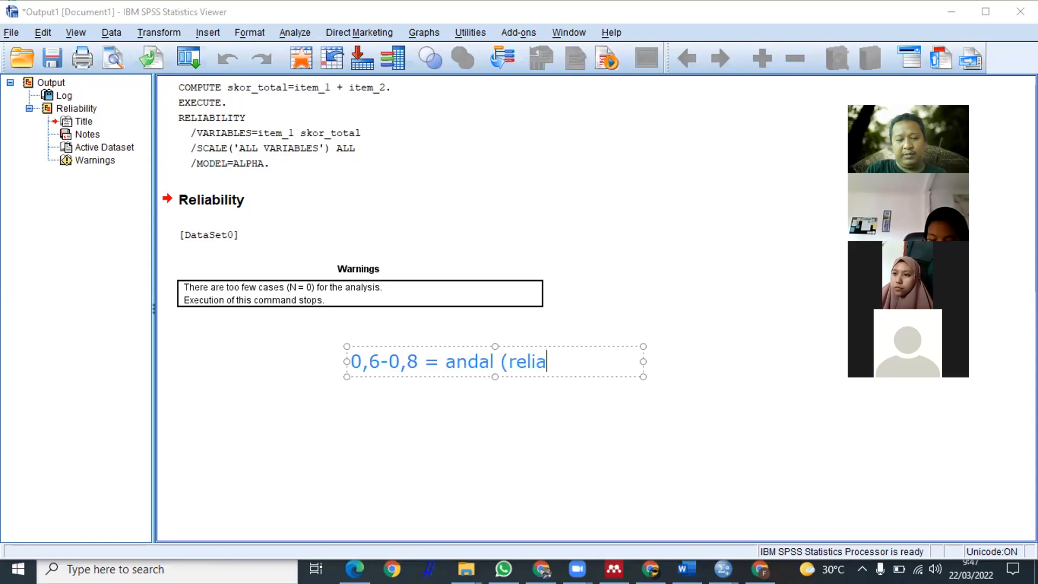
{"action": "type", "text": "ble)"}
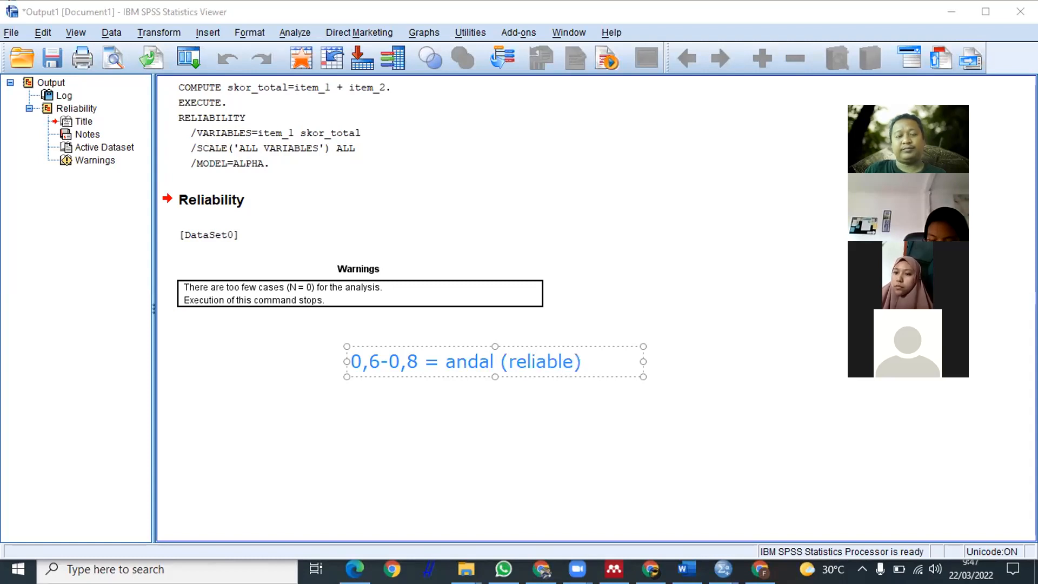
- Add the second line "0,8-1= sangat andal" to the annotation and finish the text
{"action": "key", "text": "Return"}
{"action": "type", "text": "0,8"}
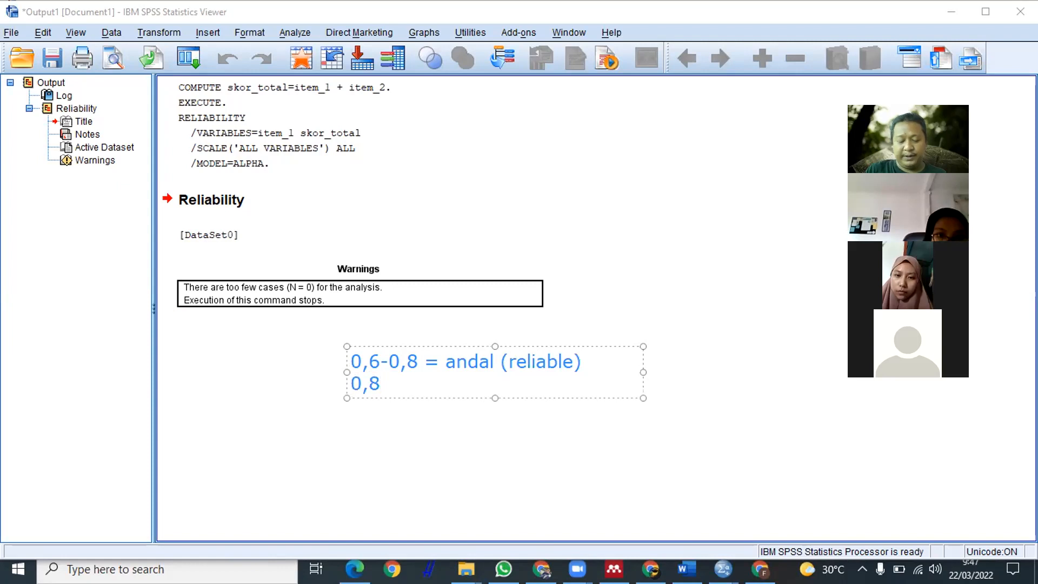
{"action": "type", "text": "-1"}
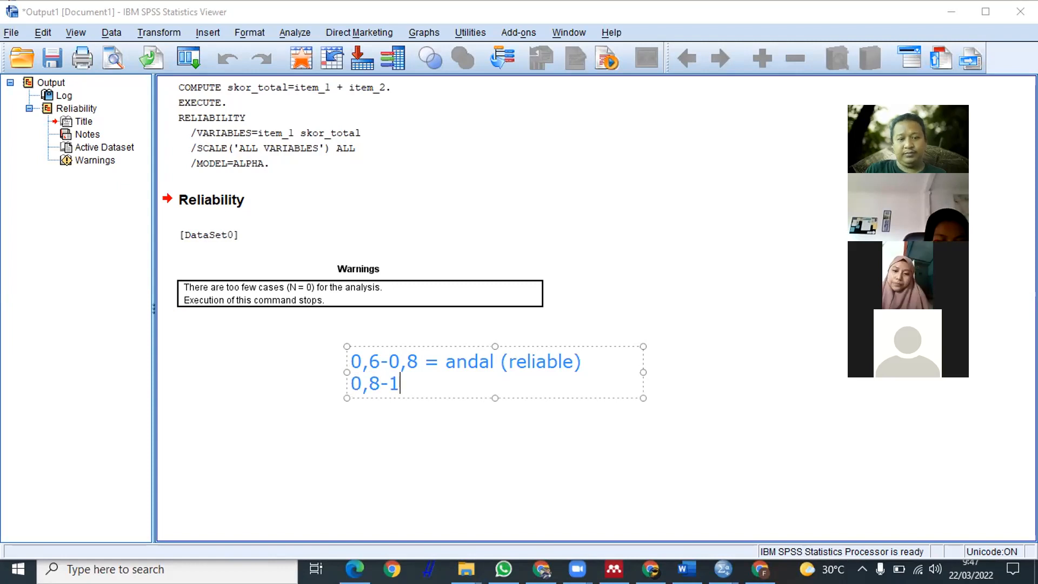
{"action": "type", "text": "= sangat andal"}
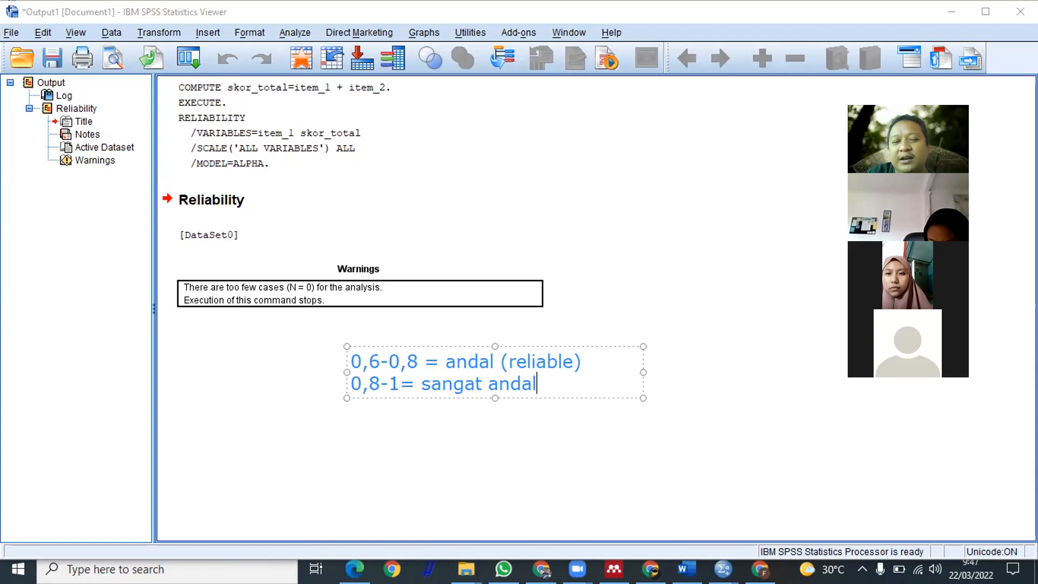
{"action": "key", "text": "Up"}
{"action": "key", "text": "Left"}
{"action": "key", "text": "Left"}
{"action": "key", "text": "Left"}
{"action": "key", "text": "Left"}
{"action": "key", "text": "Left"}
{"action": "key", "text": "Left"}
{"action": "key", "text": "Left"}
{"action": "key", "text": "Left"}
{"action": "key", "text": "Left"}
{"action": "key", "text": "Left"}
{"action": "key", "text": "Left"}
{"action": "key", "text": "Left"}
{"action": "key", "text": "Left"}
{"action": "key", "text": "Left"}
{"action": "key", "text": "Left"}
{"action": "key", "text": "Left"}
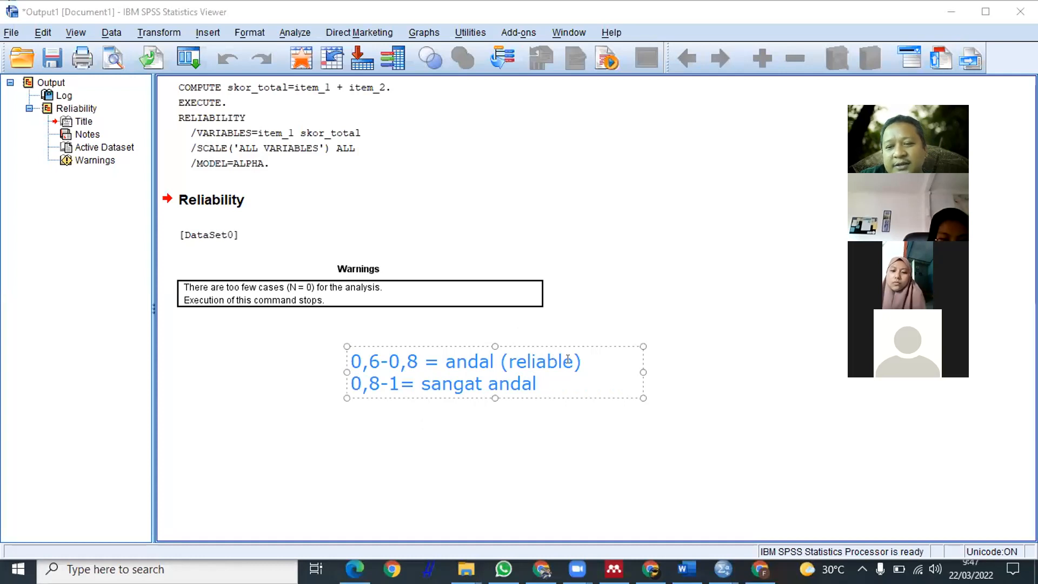
{"action": "left_click", "coordinate": [522, 472]}
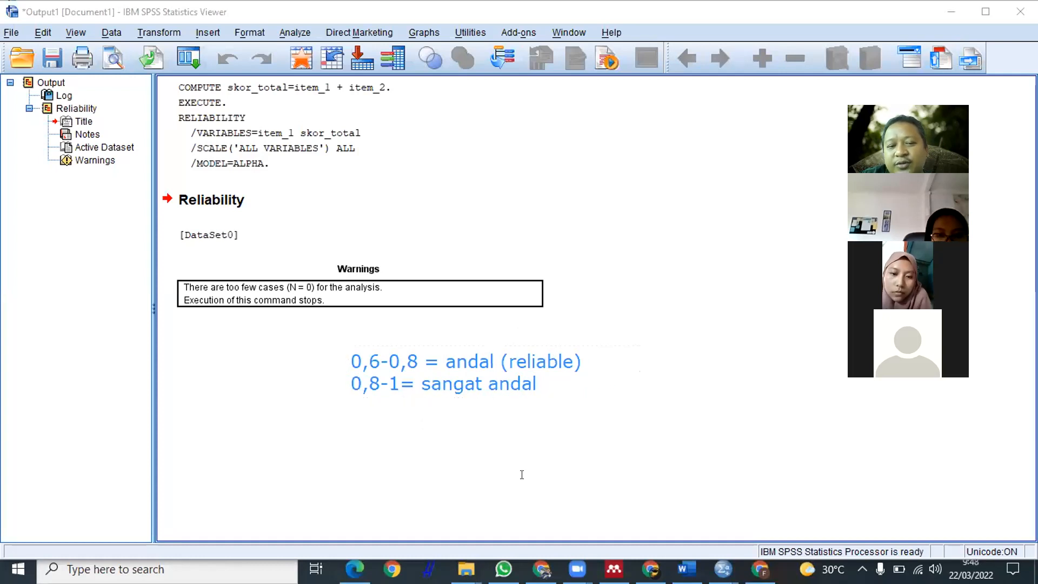